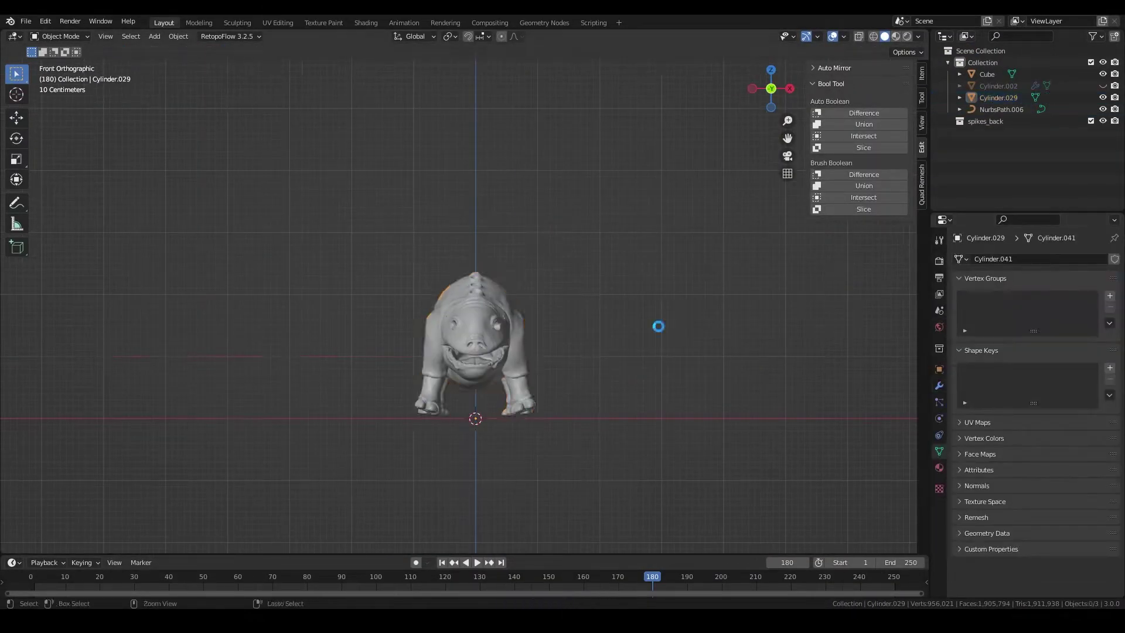
- Duplicate the sculpt's head faces in side view and separate them into their own object
{"action": "key", "text": "KP_3"}
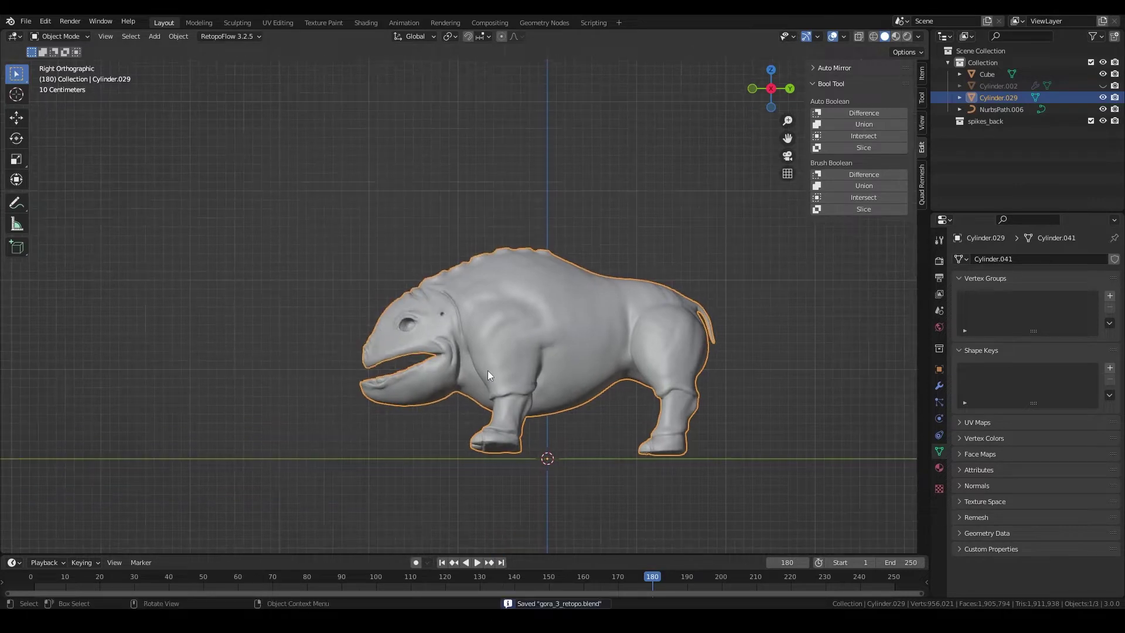
{"action": "left_click", "coordinate": [988, 73]}
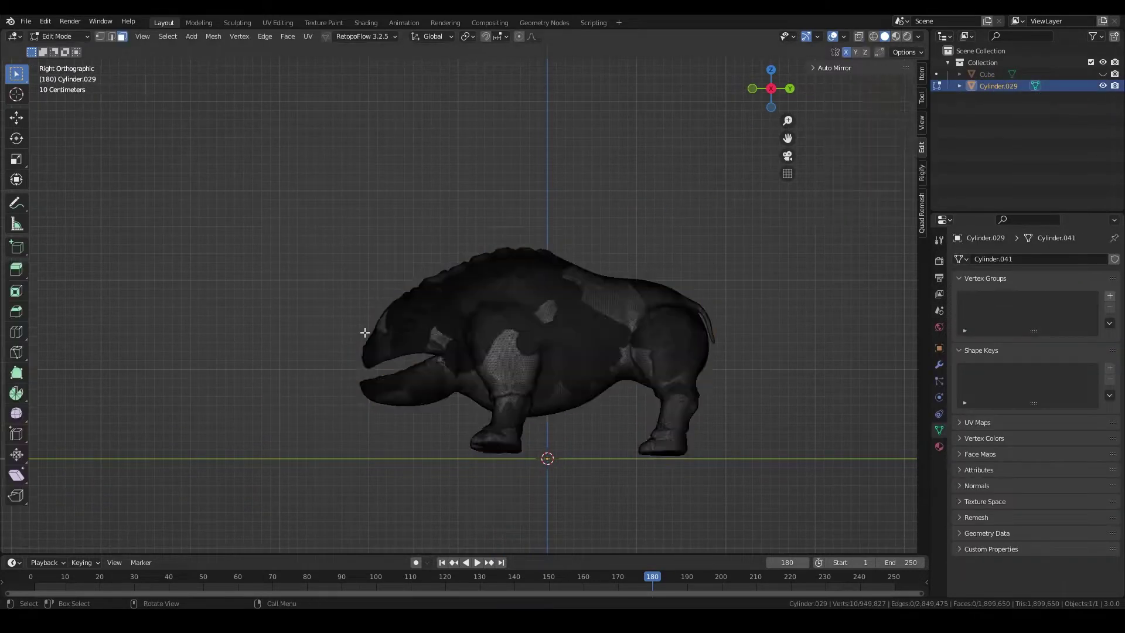
{"action": "left_click_drag", "start_coordinate": [547, 348], "coordinate": [490, 149]}
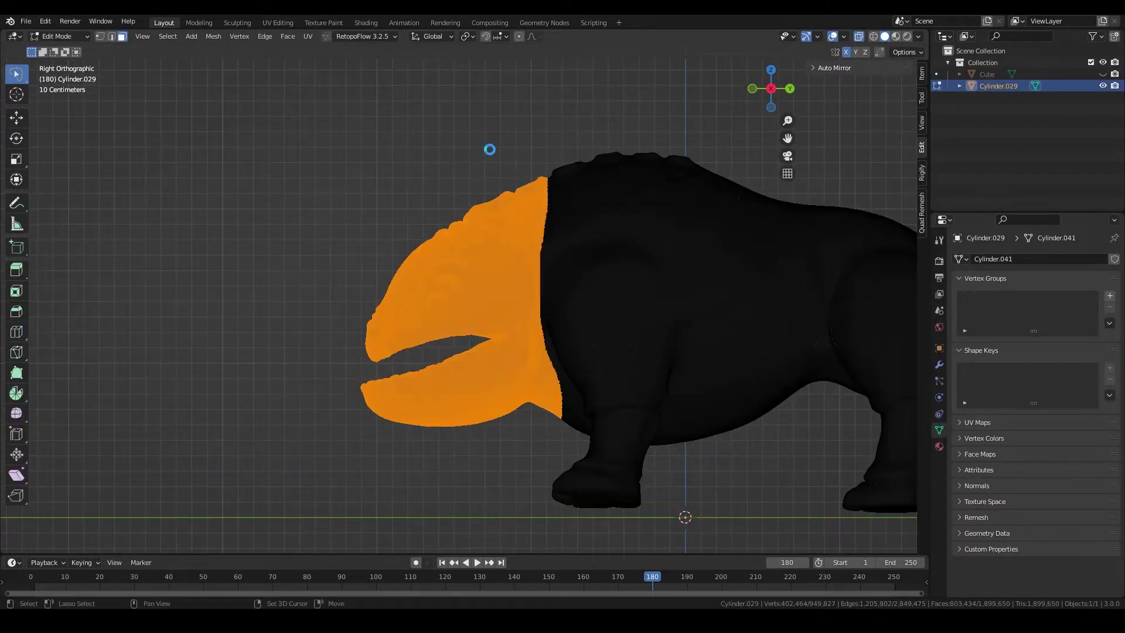
{"action": "right_click", "coordinate": [490, 150]}
{"action": "key", "text": "p"}
{"action": "left_click", "coordinate": [489, 149]}
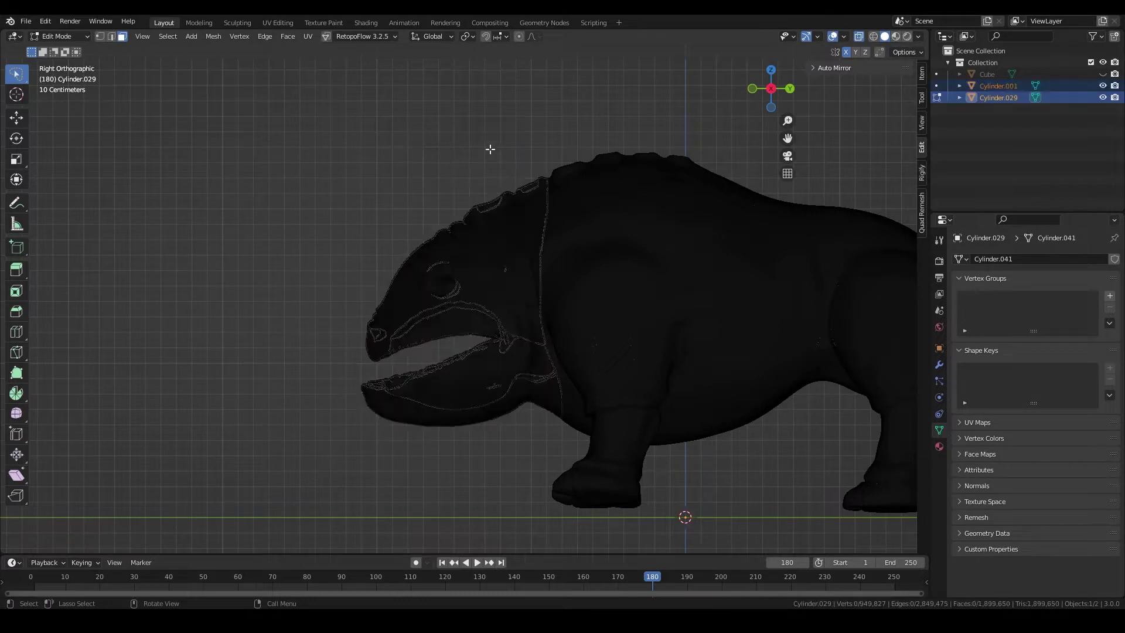
- Delete the head faces from the original sculpt mesh
{"action": "middle_click_drag", "start_coordinate": [493, 125], "coordinate": [422, 137], "text": "shift"}
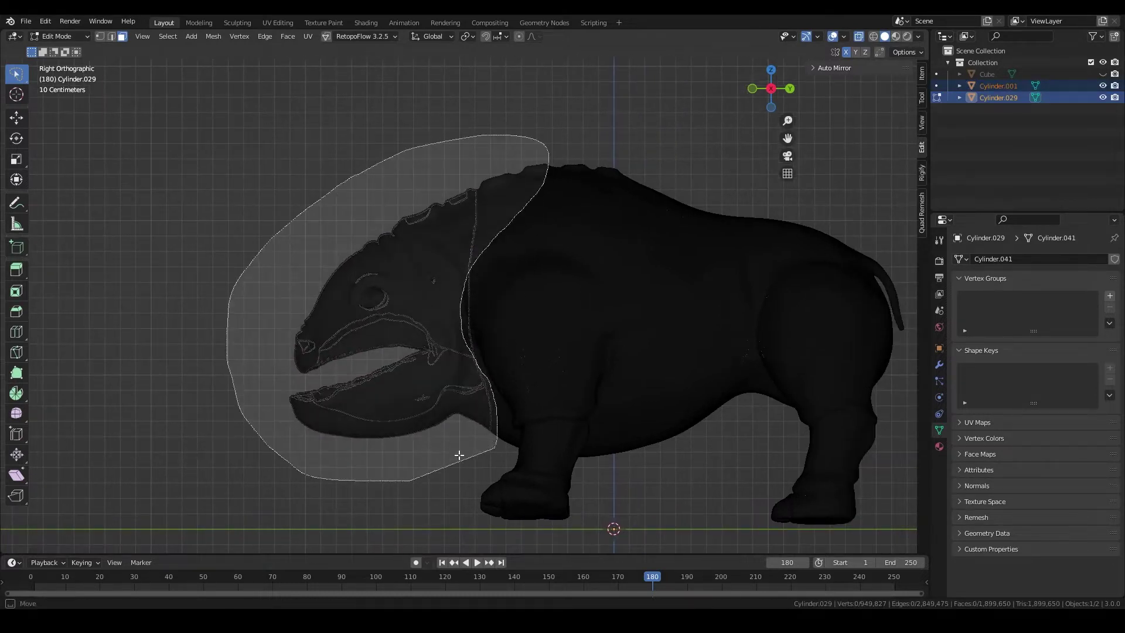
{"action": "left_click_drag", "start_coordinate": [460, 312], "coordinate": [460, 452]}
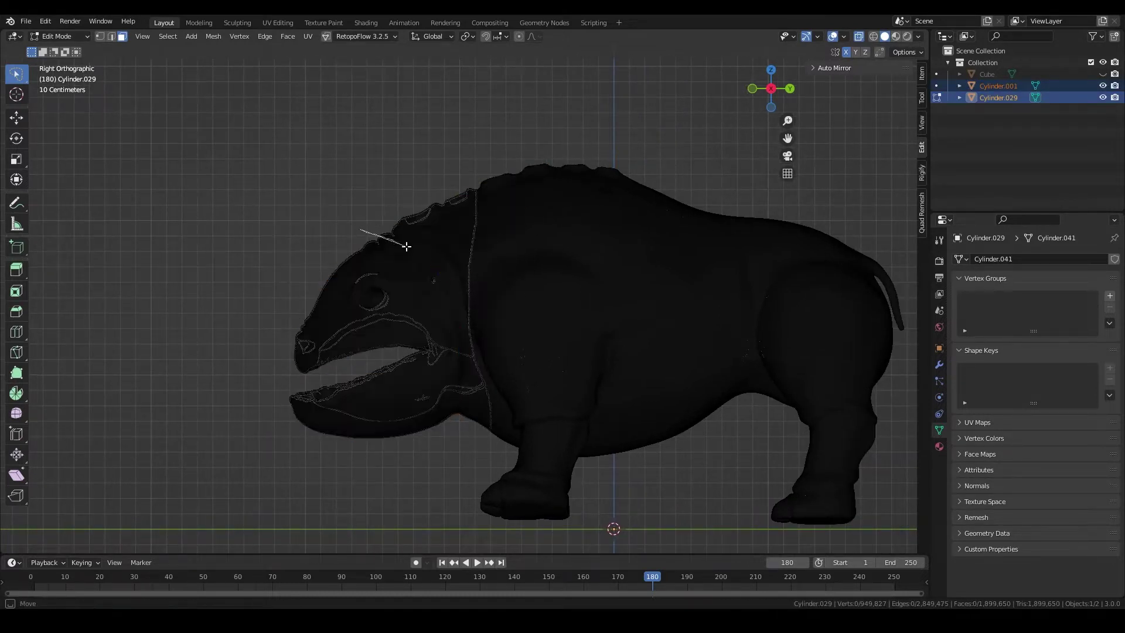
{"action": "left_click_drag", "start_coordinate": [407, 247], "coordinate": [364, 234]}
{"action": "key", "text": "x"}
{"action": "left_click", "coordinate": [402, 230]}
- Rename the remaining sculpt to 'body' and save the file
{"action": "key", "text": "Tab"}
{"action": "scroll", "coordinate": [360, 189], "scroll_direction": "down", "scroll_amount": 1}
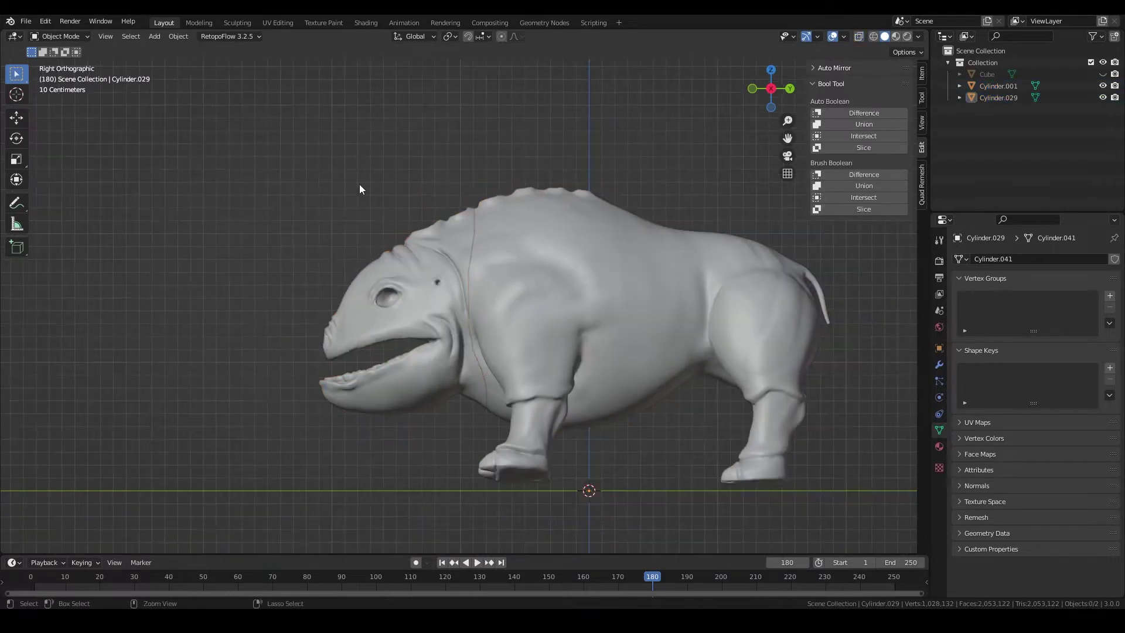
{"action": "left_click", "coordinate": [381, 293]}
{"action": "left_click", "coordinate": [539, 263]}
{"action": "key", "text": "F2"}
{"action": "type", "text": "body"}
{"action": "key", "text": "Return"}
{"action": "key", "text": "ctrl+s"}
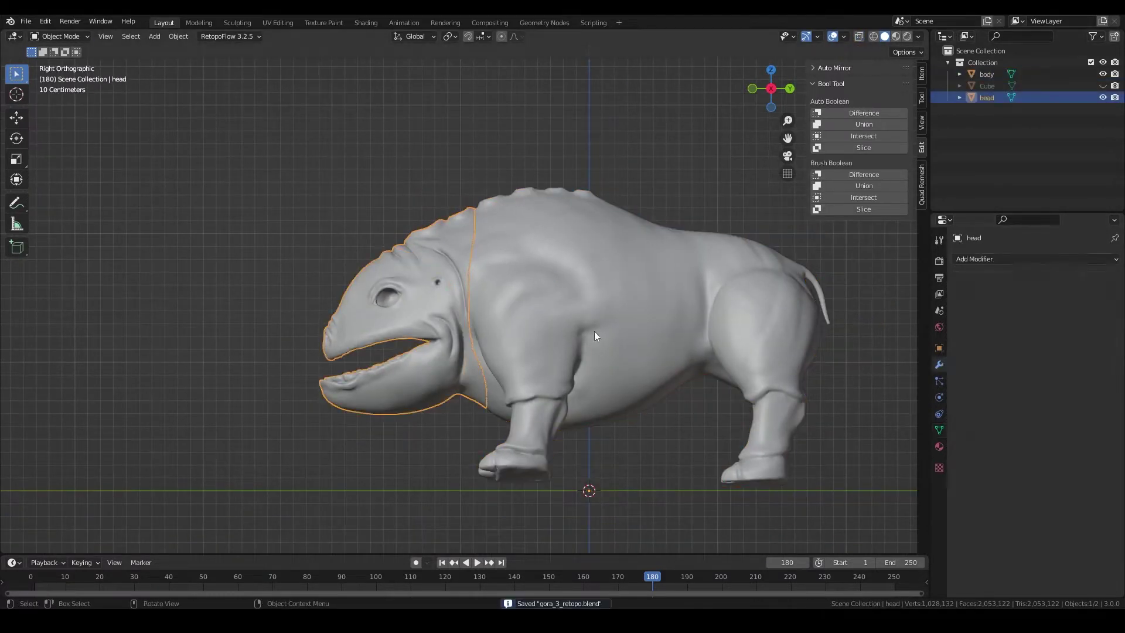
- Add a Decimate modifier to the head with ratio 0.1
{"action": "left_click", "coordinate": [1034, 258]}
{"action": "left_click", "coordinate": [903, 345]}
{"action": "double_click", "coordinate": [1060, 310]}
{"action": "type", "text": "0.1"}
{"action": "key", "text": "Return"}
- Isolate the head, lower its decimate ratio to 0.05 and apply the modifier
{"action": "key", "text": "shift+h"}
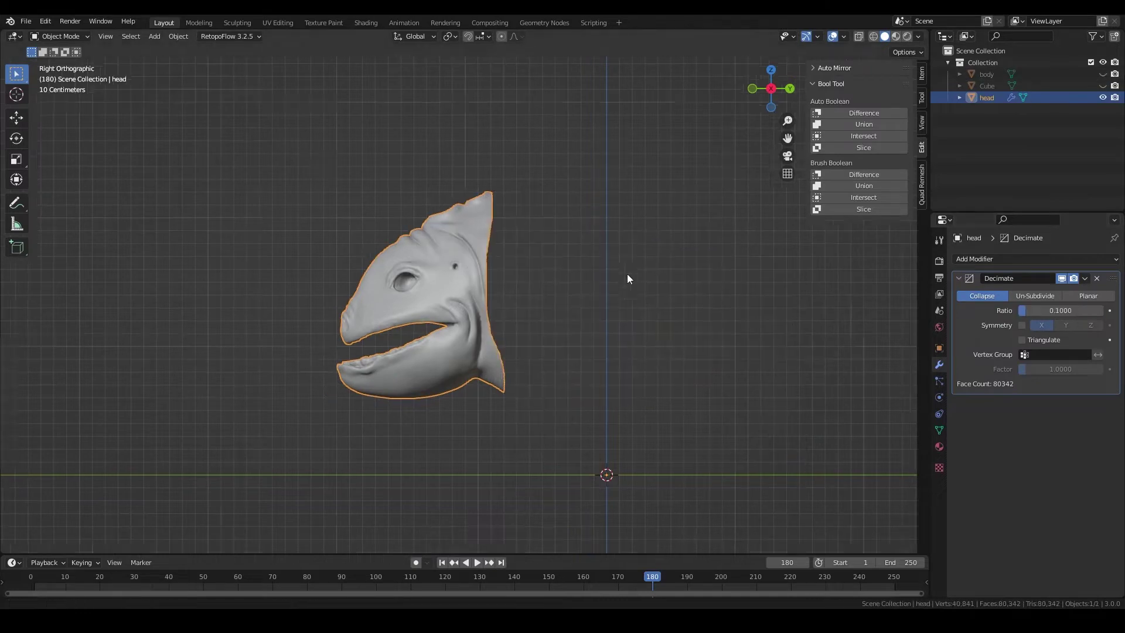
{"action": "scroll", "coordinate": [501, 352], "scroll_direction": "up", "scroll_amount": 5}
{"action": "scroll", "coordinate": [504, 294], "scroll_direction": "down", "scroll_amount": 5}
{"action": "middle_click_drag", "start_coordinate": [638, 275], "coordinate": [615, 314], "text": "shift"}
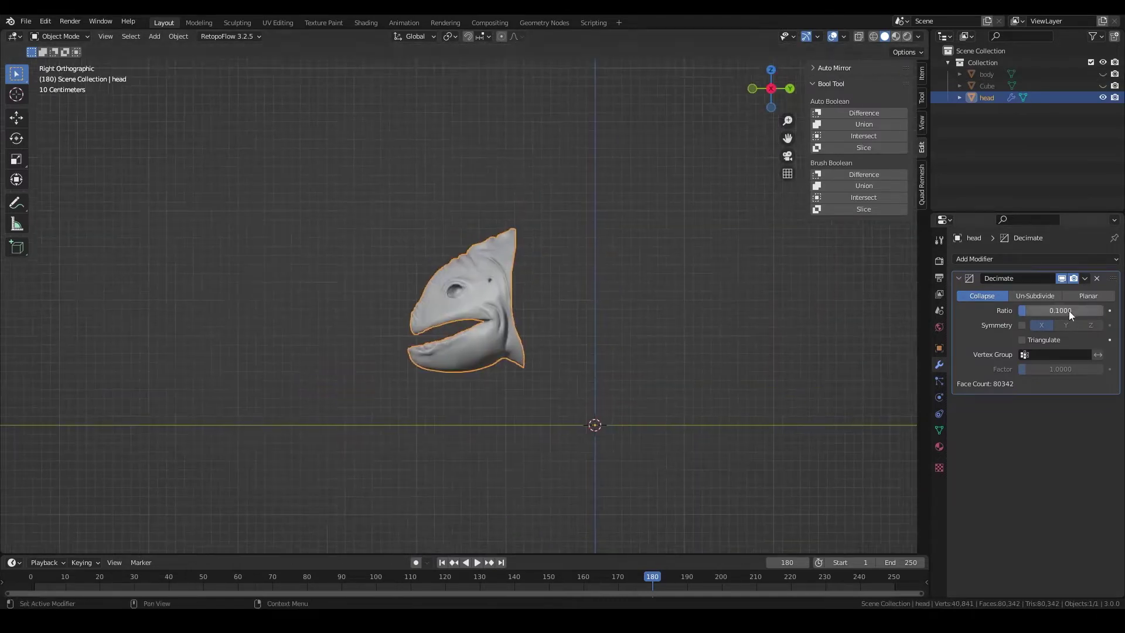
{"action": "type", "text": "0.05"}
{"action": "key", "text": "Return"}
{"action": "scroll", "coordinate": [487, 311], "scroll_direction": "up", "scroll_amount": 5}
{"action": "mouse_move", "coordinate": [525, 301]}
{"action": "middle_mouse_down"}
{"action": "mouse_move", "coordinate": [493, 286]}
{"action": "mouse_move", "coordinate": [574, 298]}
{"action": "mouse_move", "coordinate": [539, 374]}
{"action": "middle_mouse_up"}
{"action": "key", "text": "KP_3"}
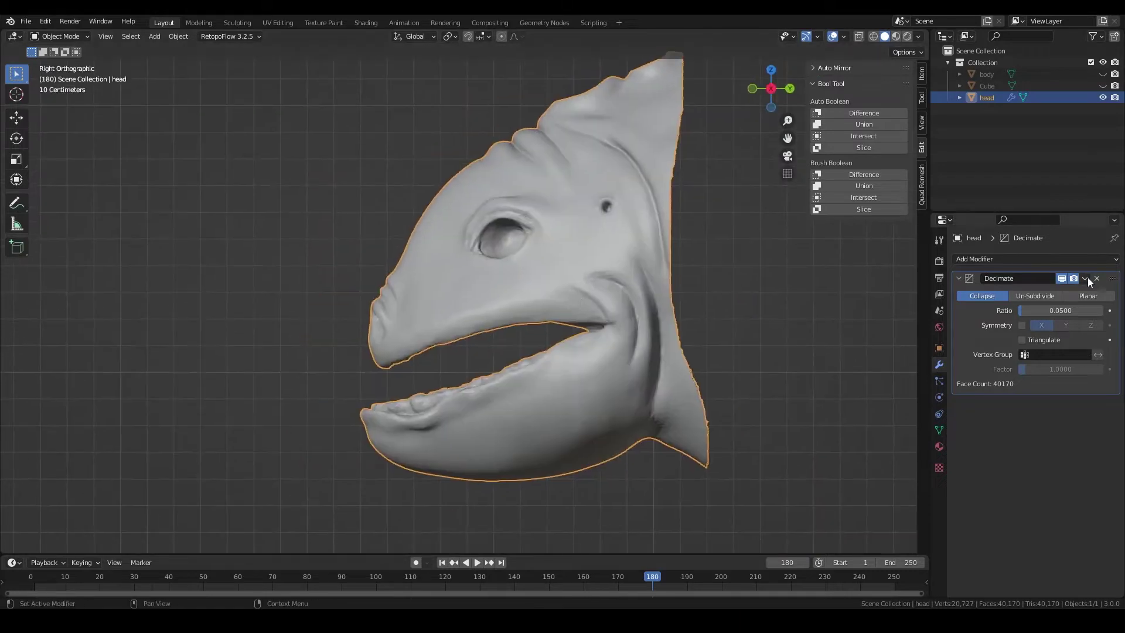
{"action": "key", "text": "ctrl+a"}
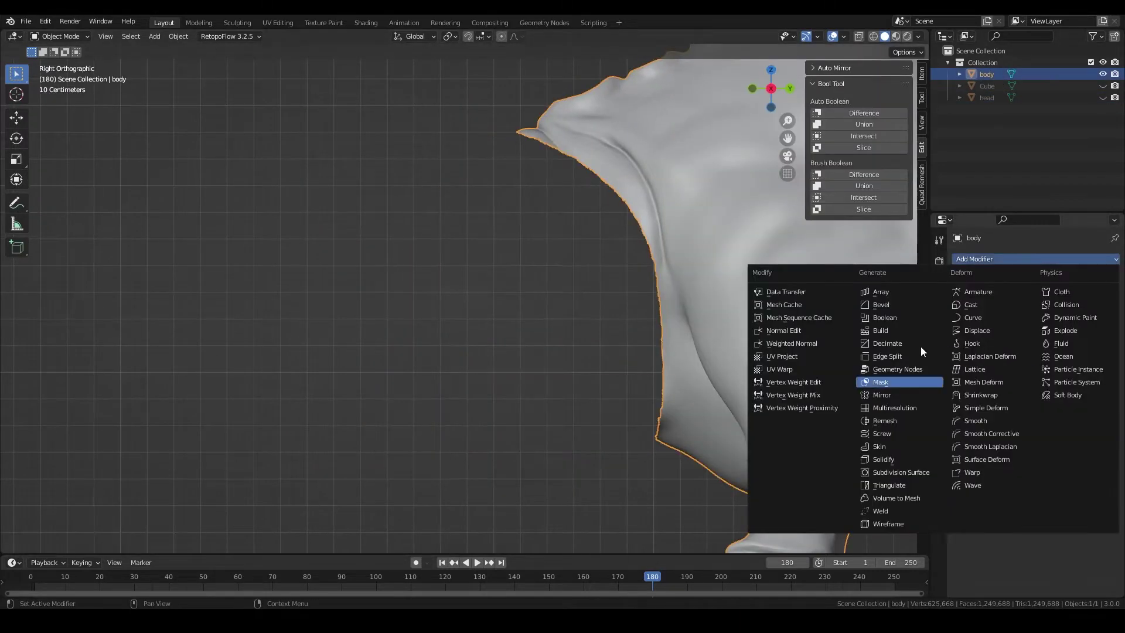
- Add a Decimate modifier to the body with a lower ratio and apply it
{"action": "left_click", "coordinate": [888, 344]}
{"action": "left_click", "coordinate": [1066, 310]}
{"action": "type", "text": "0."}
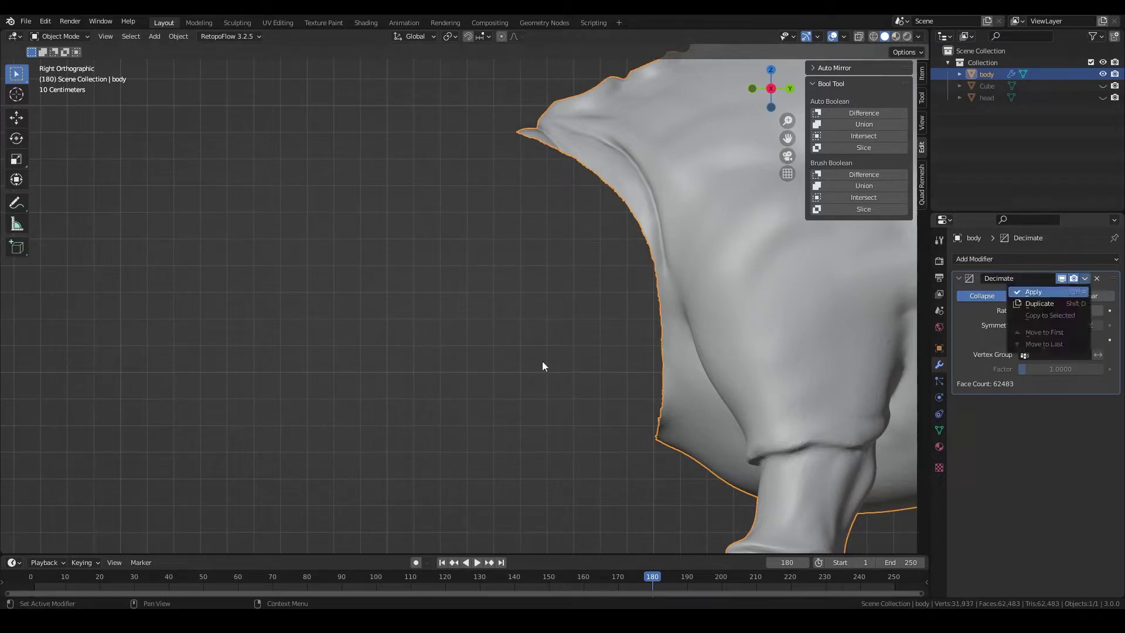
{"action": "key", "text": "ctrl+a"}
- Isolate the head and store its lower jaw as a vertex group
{"action": "left_click", "coordinate": [462, 290]}
{"action": "mouse_move", "coordinate": [462, 290]}
{"action": "middle_mouse_down"}
{"action": "mouse_move", "coordinate": [586, 392]}
{"action": "mouse_move", "coordinate": [660, 263]}
{"action": "mouse_move", "coordinate": [704, 280]}
{"action": "middle_mouse_up"}
{"action": "key", "text": "KP_3"}
{"action": "key", "text": "KP_Decimal"}
{"action": "key", "text": "KP_3"}
{"action": "key", "text": "Tab"}
{"action": "key", "text": "l"}
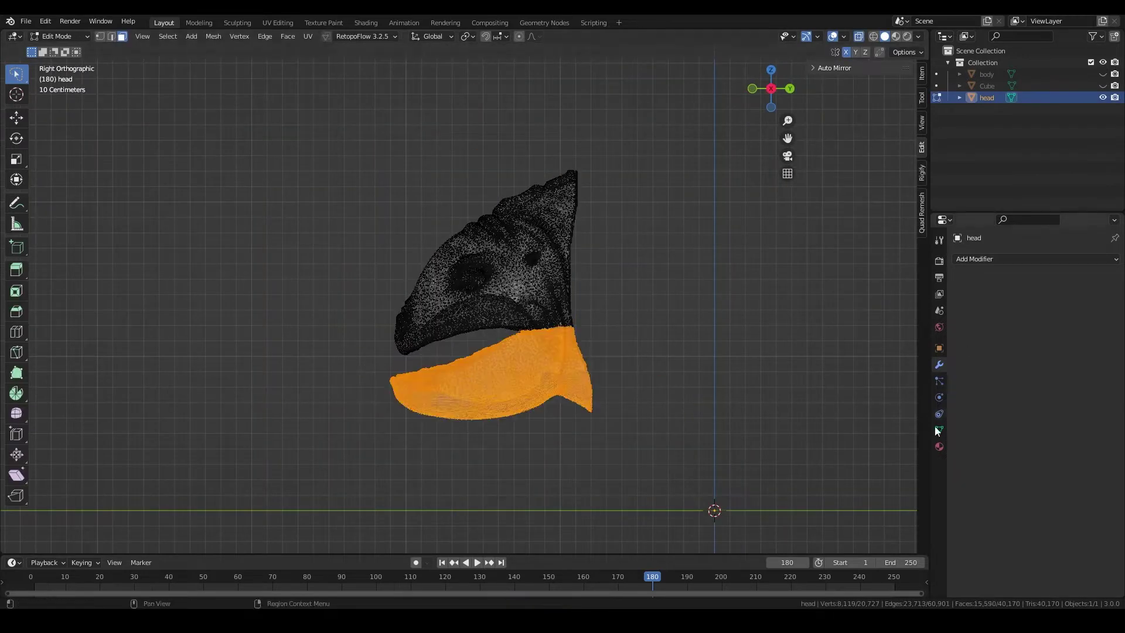
{"action": "key", "text": "Tab"}
- Add a Mask modifier hiding the jaw and launch RetopoFlow on the head
{"action": "left_click", "coordinate": [1034, 259]}
{"action": "left_click", "coordinate": [893, 384]}
{"action": "middle_click_drag", "start_coordinate": [764, 311], "coordinate": [630, 221]}
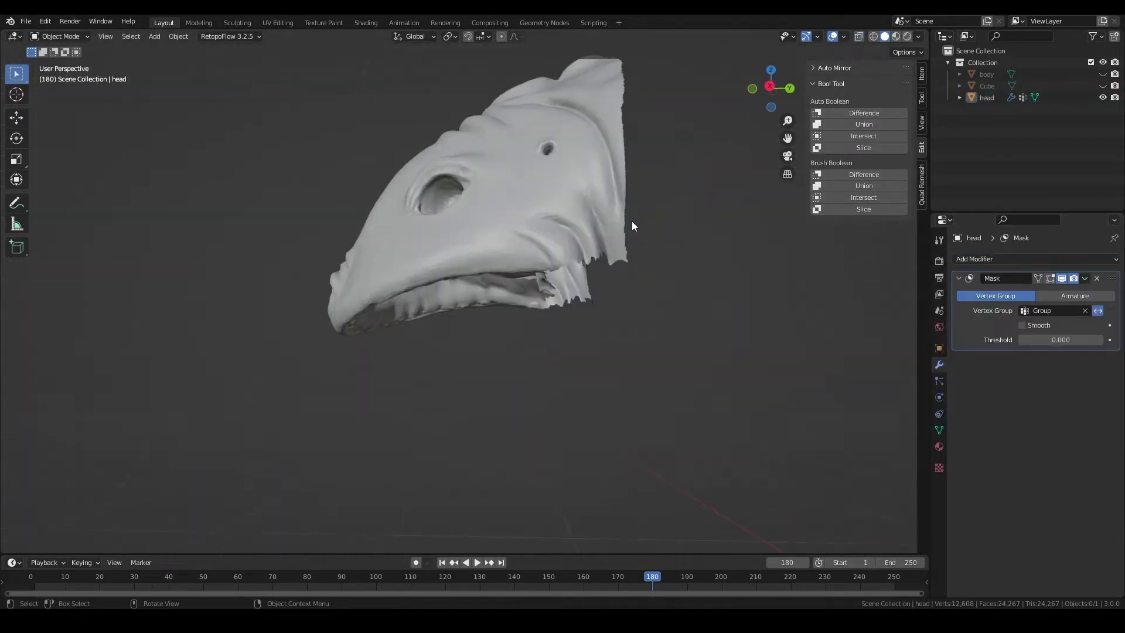
{"action": "key", "text": "KP_3"}
{"action": "left_click", "coordinate": [229, 36]}
{"action": "left_click", "coordinate": [261, 94]}
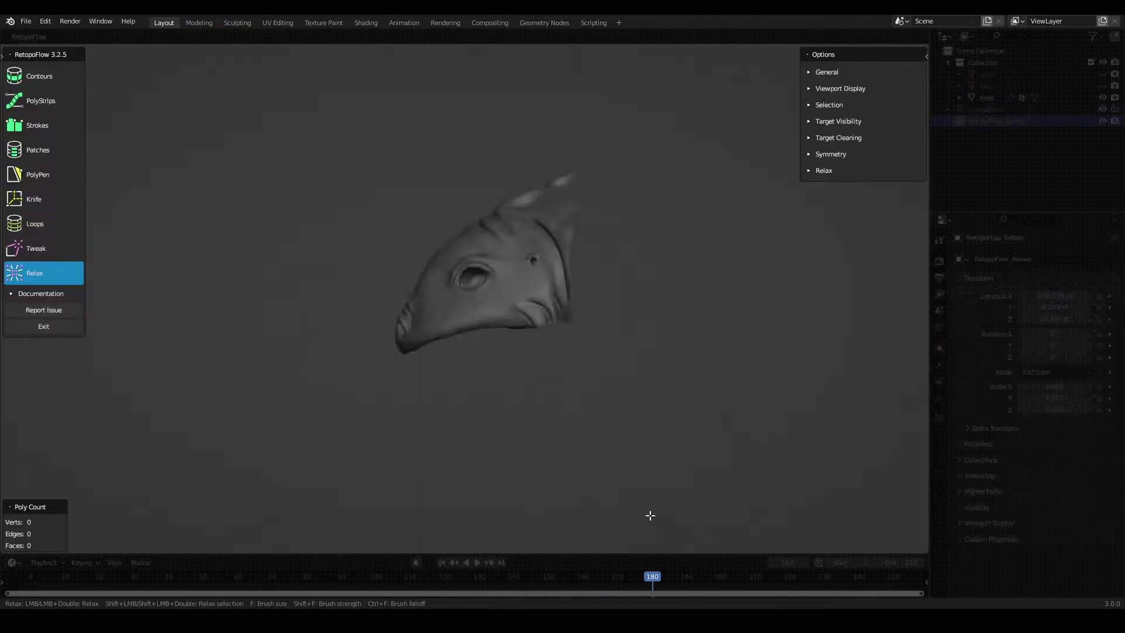
- Place the first PolyPen quads around the eye socket
{"action": "key", "text": "5"}
{"action": "mouse_move", "coordinate": [651, 515]}
{"action": "middle_mouse_down"}
{"action": "mouse_move", "coordinate": [409, 284]}
{"action": "mouse_move", "coordinate": [487, 381]}
{"action": "mouse_move", "coordinate": [478, 384]}
{"action": "middle_mouse_up"}
{"action": "scroll", "coordinate": [610, 344], "scroll_direction": "up", "scroll_amount": 3}
{"action": "scroll", "coordinate": [535, 359], "scroll_direction": "up", "scroll_amount": 3}
{"action": "scroll", "coordinate": [494, 392], "scroll_direction": "up", "scroll_amount": 4}
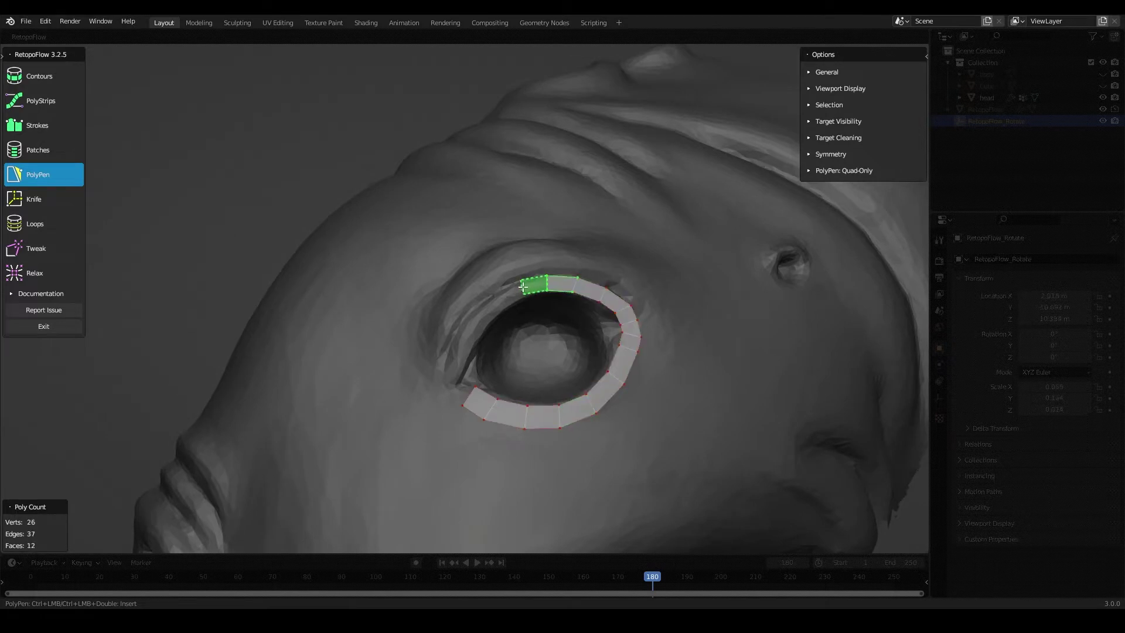
{"action": "left_click", "coordinate": [458, 380], "text": "ctrl"}
{"action": "scroll", "coordinate": [466, 387], "scroll_direction": "up", "scroll_amount": 3}
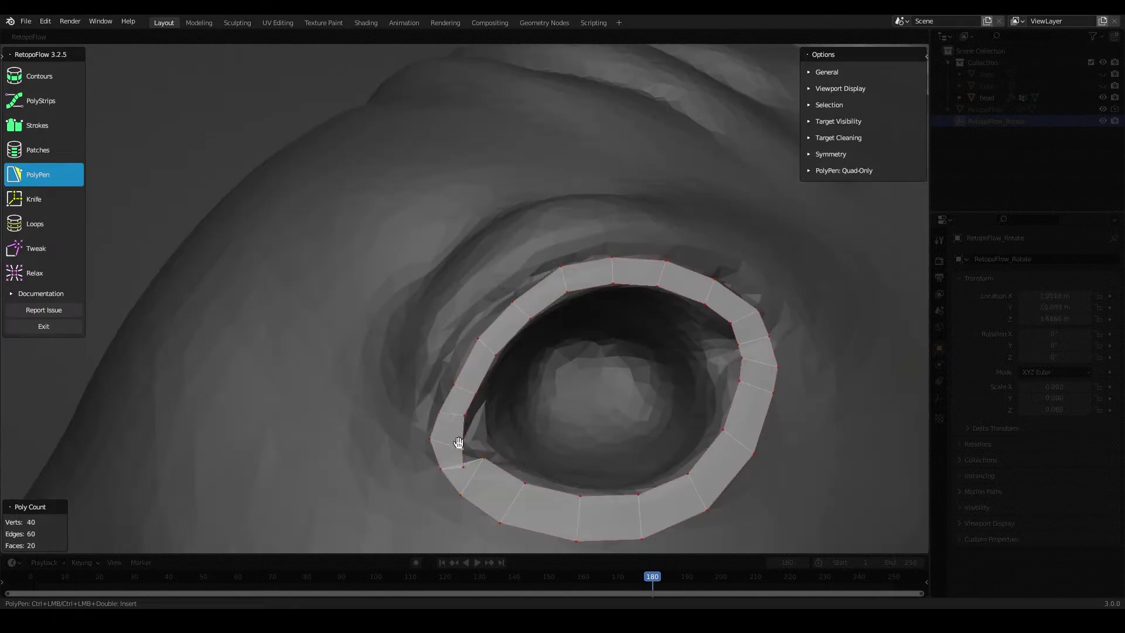
{"action": "middle_click_drag", "start_coordinate": [479, 457], "coordinate": [520, 384]}
{"action": "left_click", "coordinate": [471, 428], "text": "ctrl"}
{"action": "middle_click_drag", "start_coordinate": [471, 428], "coordinate": [273, 460]}
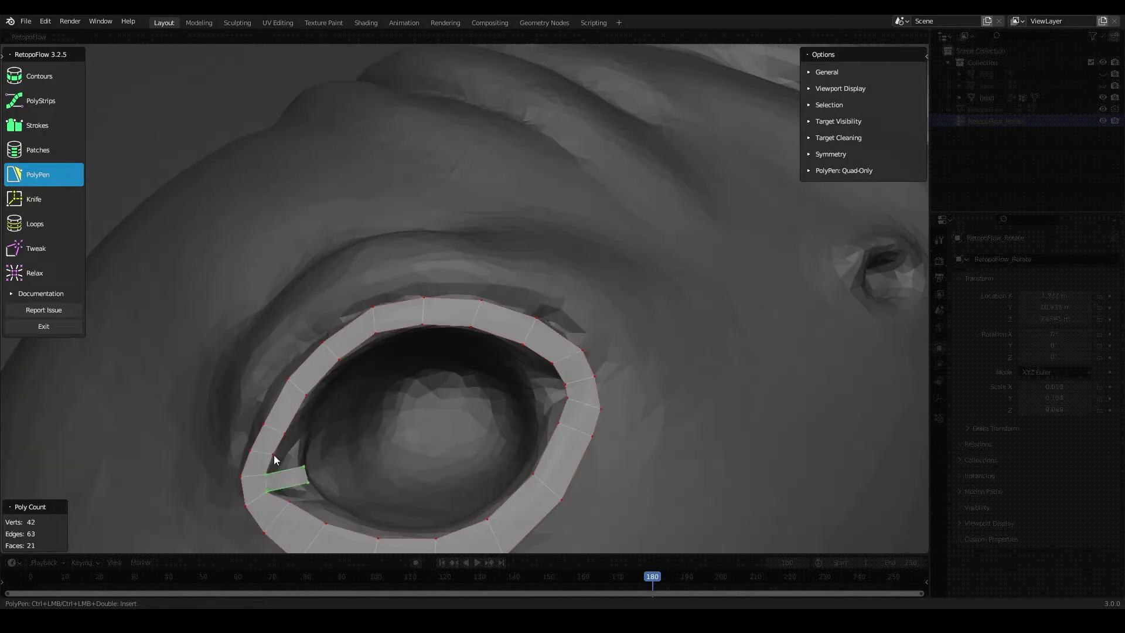
{"action": "left_click", "coordinate": [303, 392], "text": "ctrl"}
{"action": "left_click", "coordinate": [356, 323], "text": "ctrl"}
- Add the remaining quads and a vertex to close the ring around the eye
{"action": "middle_click_drag", "start_coordinate": [355, 323], "coordinate": [591, 180]}
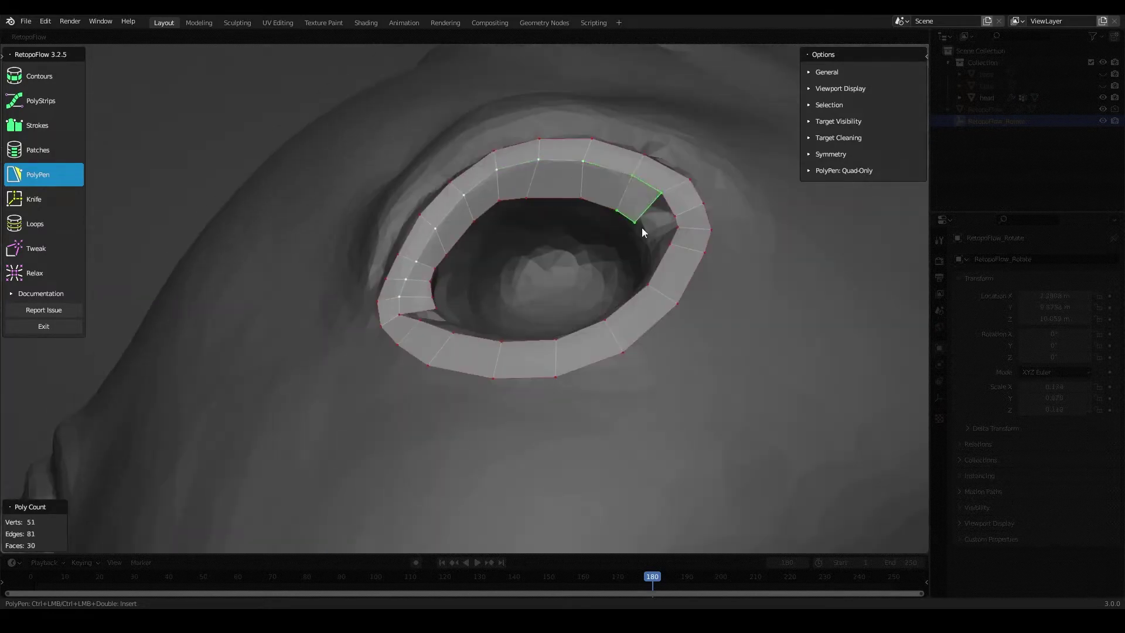
{"action": "left_click", "coordinate": [642, 229], "text": "ctrl"}
{"action": "middle_click_drag", "start_coordinate": [642, 229], "coordinate": [724, 409]}
{"action": "left_click", "coordinate": [666, 369], "text": "ctrl"}
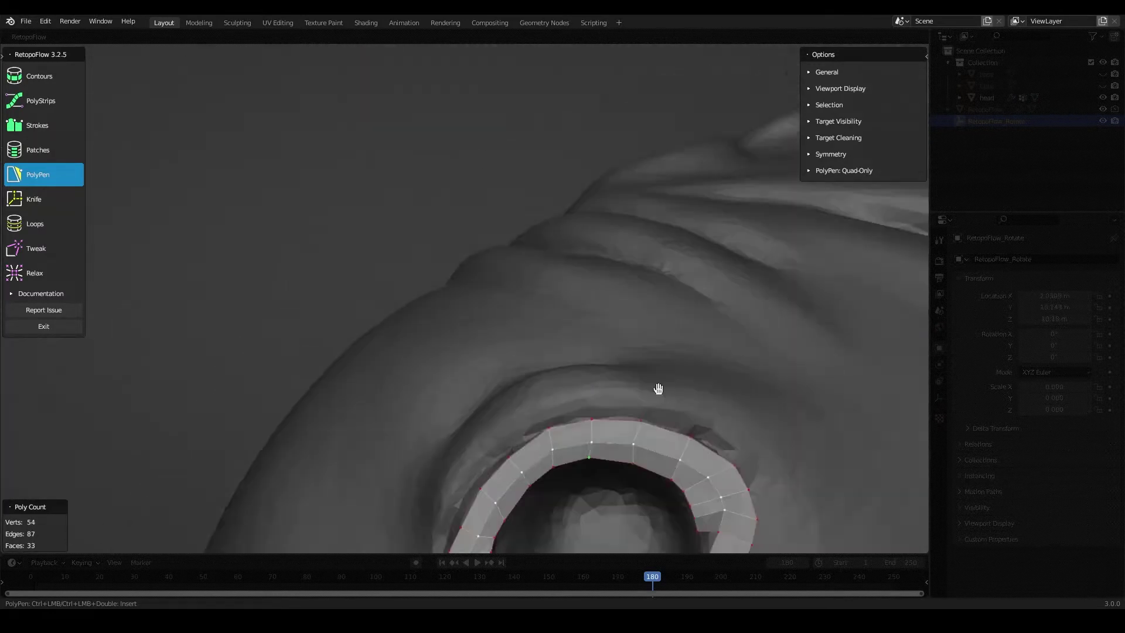
{"action": "middle_click_drag", "start_coordinate": [666, 369], "coordinate": [522, 352]}
{"action": "scroll", "coordinate": [577, 286], "scroll_direction": "down", "scroll_amount": 5}
{"action": "scroll", "coordinate": [523, 417], "scroll_direction": "up", "scroll_amount": 4}
{"action": "left_click", "coordinate": [524, 418], "text": "ctrl"}
{"action": "scroll", "coordinate": [592, 307], "scroll_direction": "up", "scroll_amount": 3}
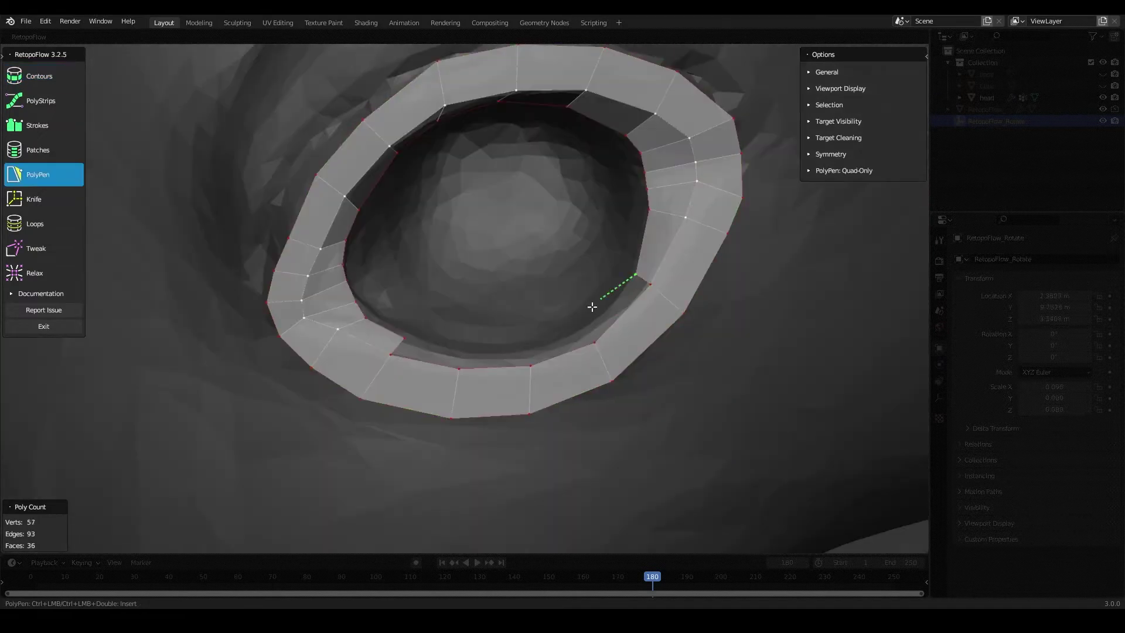
{"action": "left_click", "coordinate": [462, 346], "text": "ctrl"}
{"action": "scroll", "coordinate": [490, 298], "scroll_direction": "down", "scroll_amount": 5}
{"action": "scroll", "coordinate": [491, 334], "scroll_direction": "up", "scroll_amount": 4}
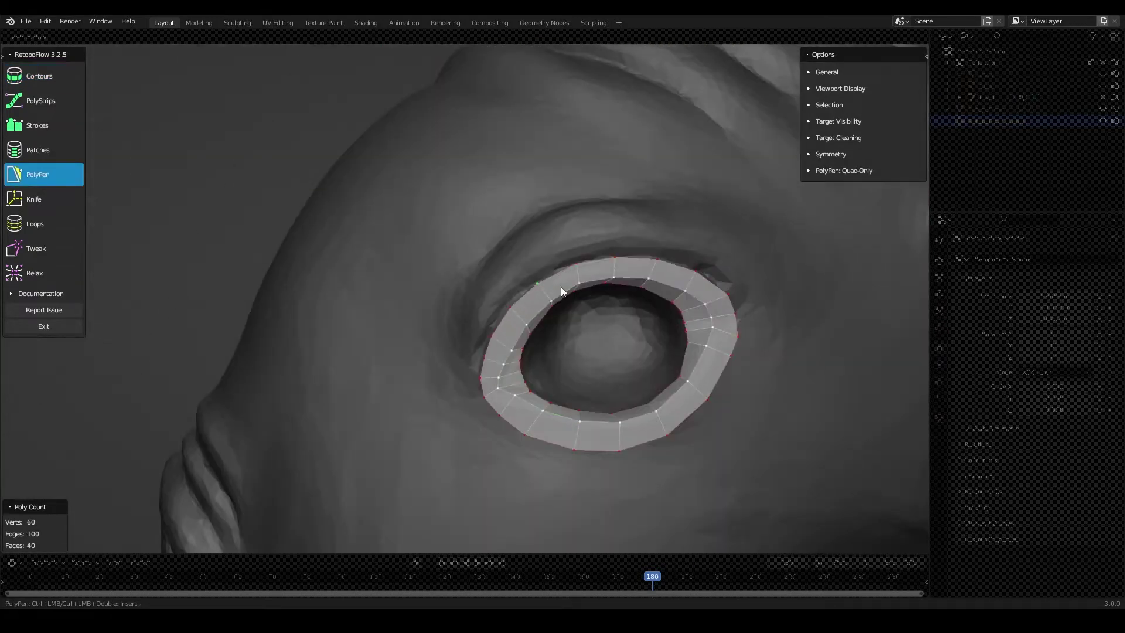
{"action": "scroll", "coordinate": [561, 288], "scroll_direction": "down", "scroll_amount": 5}
{"action": "mouse_move", "coordinate": [538, 384]}
{"action": "middle_mouse_down"}
{"action": "mouse_move", "coordinate": [447, 389]}
{"action": "mouse_move", "coordinate": [582, 399]}
{"action": "mouse_move", "coordinate": [487, 325]}
{"action": "middle_mouse_up"}
- Start a PolyPen quad strip around the nostril on the snout tip
{"action": "middle_click_drag", "start_coordinate": [499, 364], "coordinate": [483, 311]}
{"action": "left_click", "coordinate": [483, 311], "text": "ctrl"}
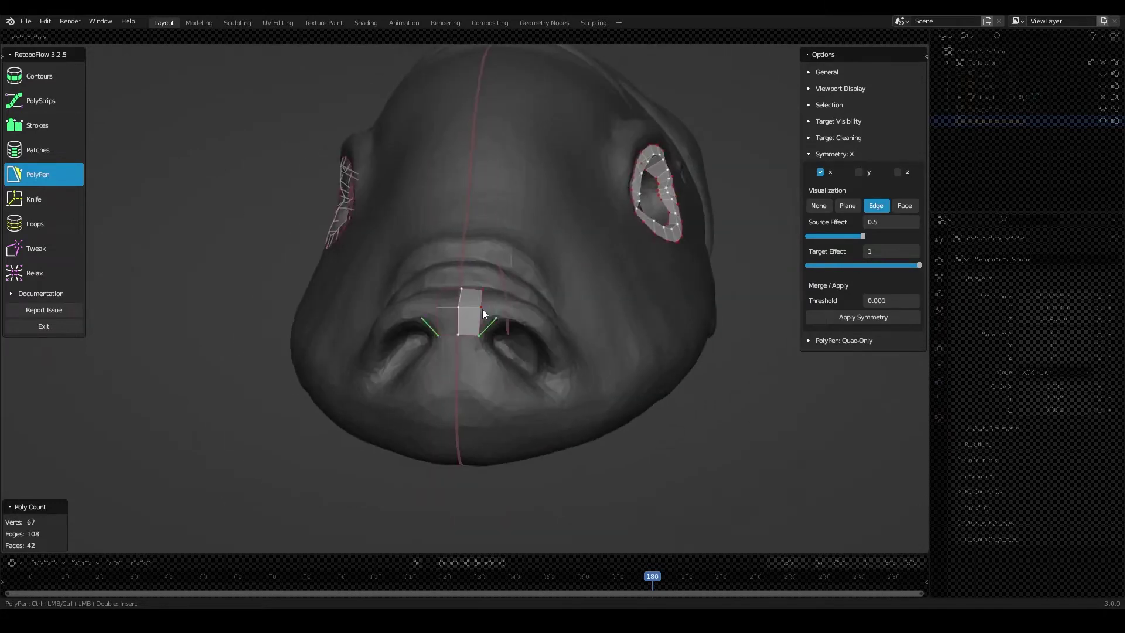
{"action": "left_click", "coordinate": [497, 319], "text": "ctrl"}
{"action": "left_click", "coordinate": [583, 352], "text": "ctrl"}
{"action": "middle_click_drag", "start_coordinate": [531, 453], "coordinate": [516, 407]}
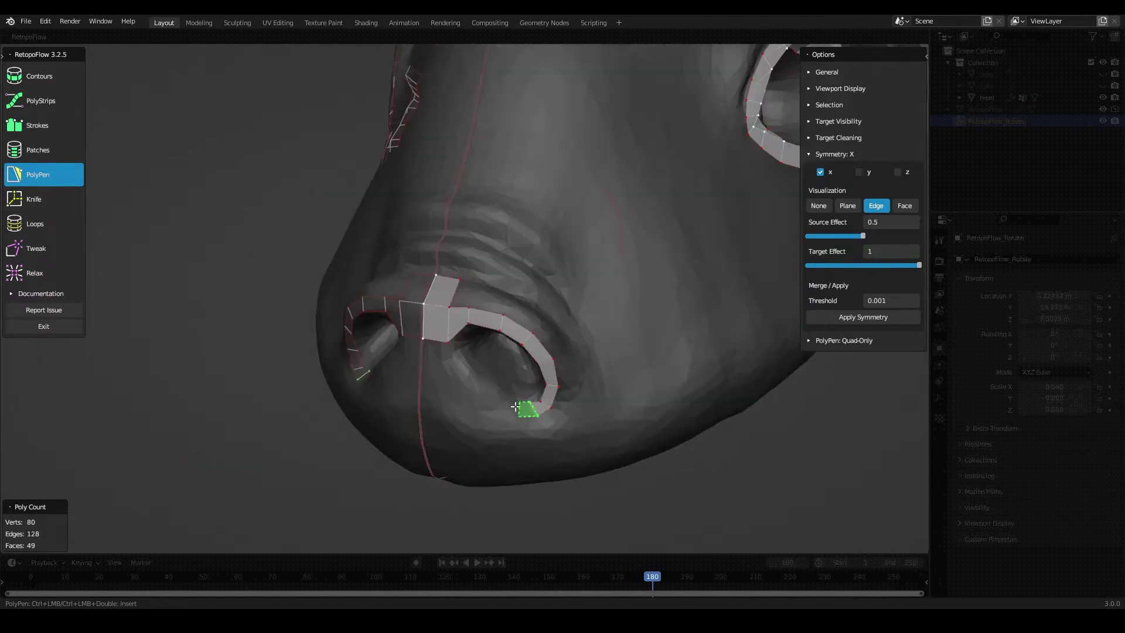
{"action": "left_click", "coordinate": [456, 365], "text": "ctrl"}
{"action": "mouse_move", "coordinate": [456, 366]}
{"action": "middle_mouse_down"}
{"action": "mouse_move", "coordinate": [615, 328]}
{"action": "mouse_move", "coordinate": [617, 316]}
{"action": "mouse_move", "coordinate": [647, 345]}
{"action": "middle_mouse_up"}
{"action": "left_click", "coordinate": [615, 329], "text": "ctrl"}
- Delete the stray centre faces and insert an edge loop across the nose strip
{"action": "middle_click_drag", "start_coordinate": [595, 381], "coordinate": [581, 385]}
{"action": "key", "text": "x"}
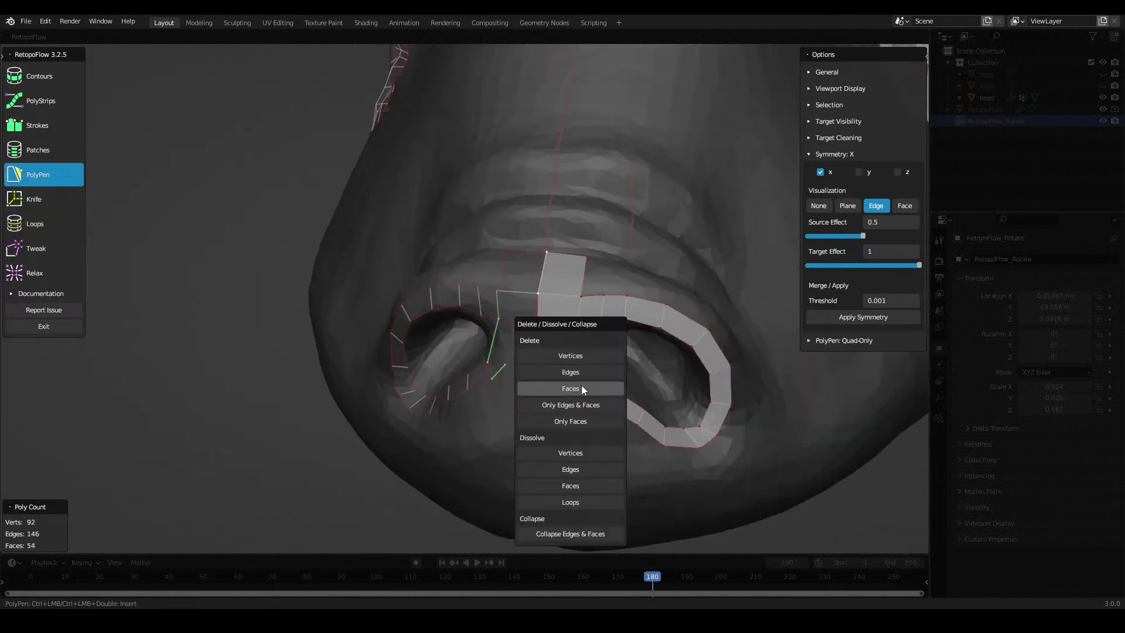
{"action": "left_click", "coordinate": [581, 385]}
{"action": "key", "text": "1"}
{"action": "middle_click_drag", "start_coordinate": [313, 203], "coordinate": [628, 347]}
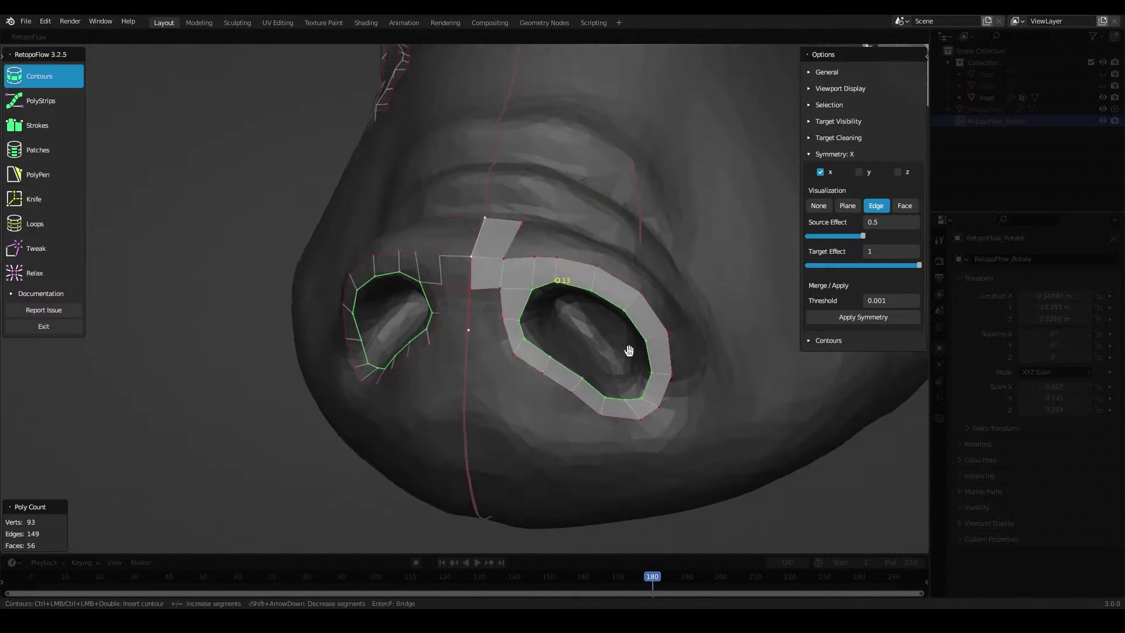
{"action": "key", "text": "7"}
{"action": "left_click", "coordinate": [523, 304], "text": "ctrl"}
- Join the centre nose strip to the nostril ring with new faces
{"action": "key", "text": "5"}
{"action": "middle_click_drag", "start_coordinate": [523, 304], "coordinate": [522, 325]}
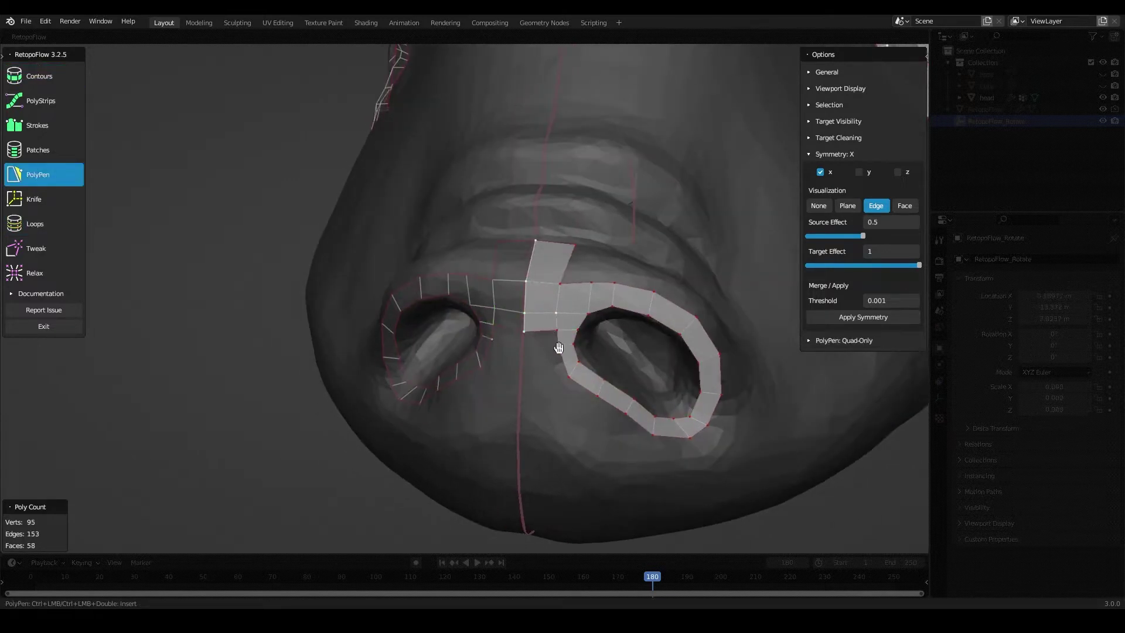
{"action": "left_click", "coordinate": [517, 242], "text": "ctrl"}
{"action": "mouse_move", "coordinate": [546, 377]}
{"action": "middle_mouse_down"}
{"action": "mouse_move", "coordinate": [521, 252]}
{"action": "mouse_move", "coordinate": [363, 296]}
{"action": "middle_mouse_up"}
{"action": "left_click", "coordinate": [534, 260], "text": "ctrl"}
{"action": "left_click", "coordinate": [362, 296], "text": "ctrl"}
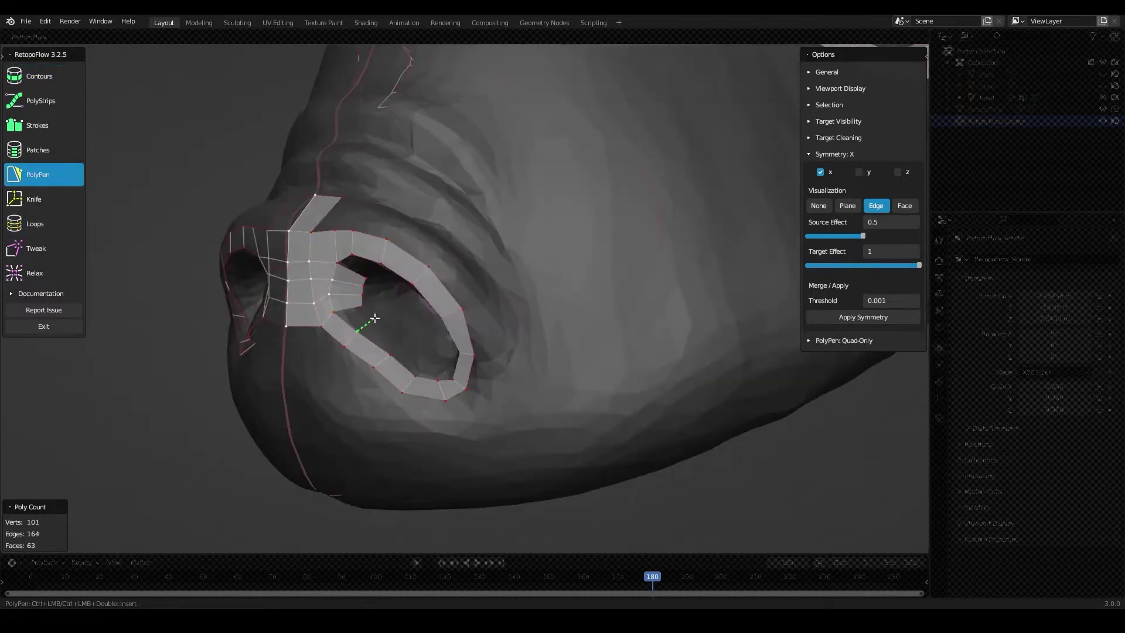
{"action": "left_click", "coordinate": [417, 365], "text": "ctrl"}
{"action": "mouse_move", "coordinate": [417, 365]}
{"action": "middle_mouse_down"}
{"action": "mouse_move", "coordinate": [637, 502]}
{"action": "mouse_move", "coordinate": [449, 389]}
{"action": "mouse_move", "coordinate": [502, 317]}
{"action": "mouse_move", "coordinate": [450, 250]}
{"action": "middle_mouse_up"}
{"action": "left_click", "coordinate": [641, 492], "text": "ctrl"}
{"action": "left_click", "coordinate": [382, 204], "text": "ctrl"}
- Fill in more faces inside and beside the nostril ring
{"action": "mouse_move", "coordinate": [383, 204]}
{"action": "middle_mouse_down"}
{"action": "mouse_move", "coordinate": [457, 339]}
{"action": "mouse_move", "coordinate": [672, 171]}
{"action": "mouse_move", "coordinate": [473, 238]}
{"action": "mouse_move", "coordinate": [410, 275]}
{"action": "mouse_move", "coordinate": [508, 234]}
{"action": "mouse_move", "coordinate": [448, 188]}
{"action": "middle_mouse_up"}
{"action": "left_click", "coordinate": [394, 272], "text": "ctrl"}
{"action": "left_click", "coordinate": [381, 265], "text": "ctrl"}
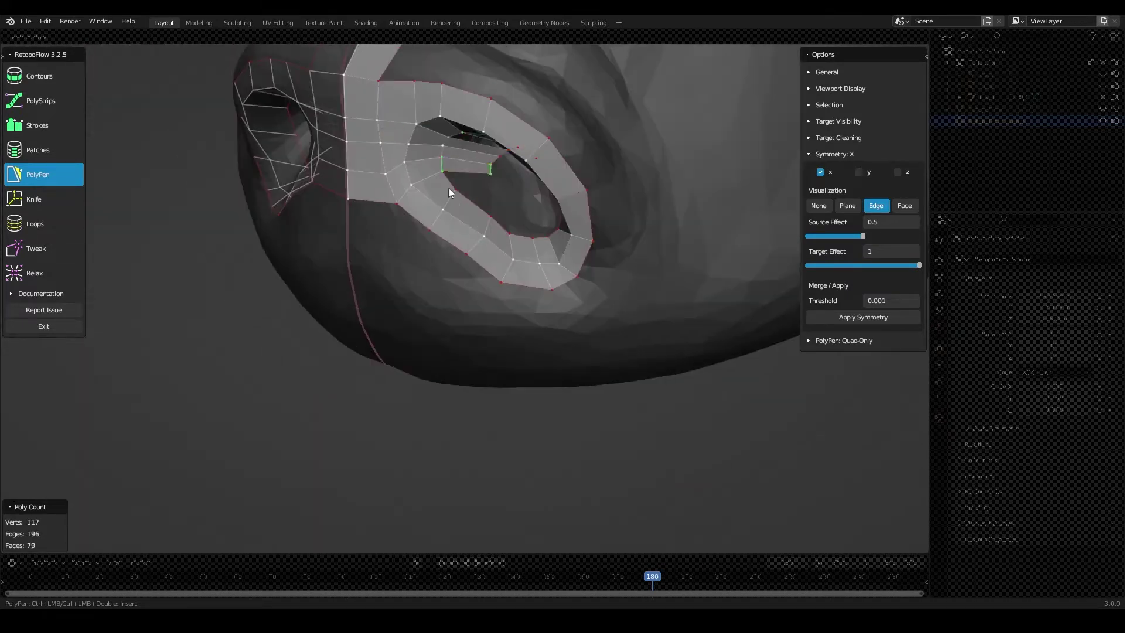
{"action": "left_click", "coordinate": [529, 202], "text": "ctrl"}
{"action": "mouse_move", "coordinate": [529, 202]}
{"action": "middle_mouse_down"}
{"action": "mouse_move", "coordinate": [603, 221]}
{"action": "mouse_move", "coordinate": [662, 292]}
{"action": "mouse_move", "coordinate": [603, 238]}
{"action": "mouse_move", "coordinate": [565, 234]}
{"action": "mouse_move", "coordinate": [516, 193]}
{"action": "mouse_move", "coordinate": [516, 235]}
{"action": "mouse_move", "coordinate": [480, 279]}
{"action": "mouse_move", "coordinate": [473, 228]}
{"action": "middle_mouse_up"}
{"action": "left_click", "coordinate": [662, 291], "text": "ctrl"}
{"action": "left_click", "coordinate": [564, 233], "text": "ctrl"}
{"action": "scroll", "coordinate": [476, 278], "scroll_direction": "up", "scroll_amount": 3}
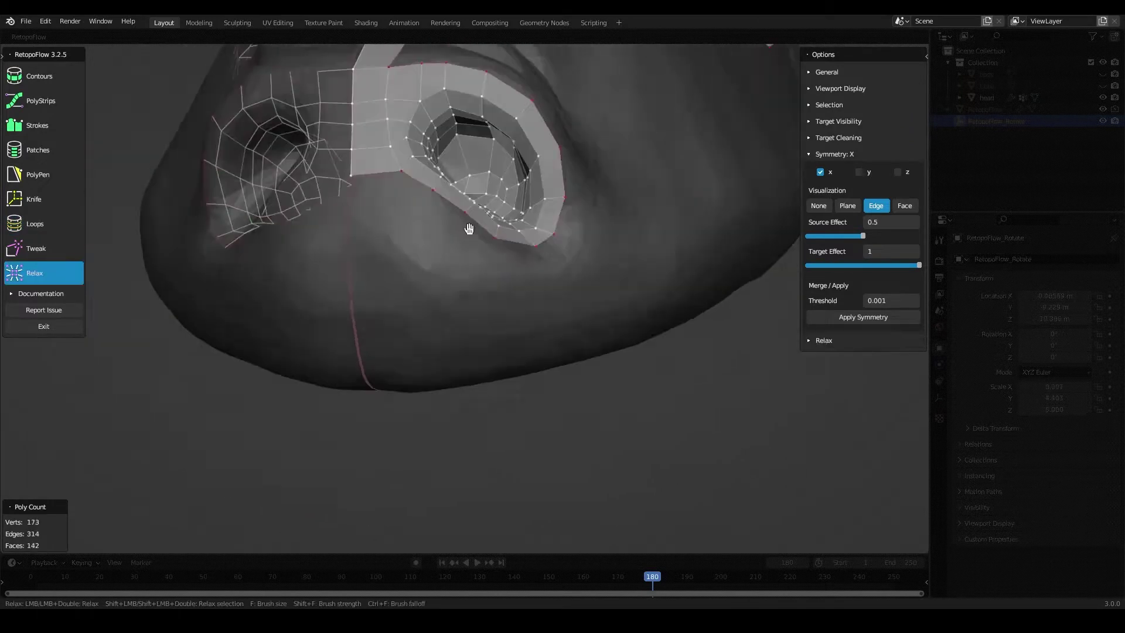
{"action": "mouse_move", "coordinate": [469, 229]}
{"action": "middle_mouse_down"}
{"action": "mouse_move", "coordinate": [415, 284]}
{"action": "mouse_move", "coordinate": [477, 68]}
{"action": "mouse_move", "coordinate": [500, 263]}
{"action": "mouse_move", "coordinate": [477, 256]}
{"action": "mouse_move", "coordinate": [489, 259]}
{"action": "mouse_move", "coordinate": [472, 294]}
{"action": "mouse_move", "coordinate": [353, 301]}
{"action": "mouse_move", "coordinate": [400, 304]}
{"action": "middle_mouse_up"}
- Add faces below the nostril to close the snout patch, undoing a stray face
{"action": "key", "text": "p"}
{"action": "left_click", "coordinate": [548, 402]}
{"action": "middle_click_drag", "start_coordinate": [548, 401], "coordinate": [492, 282]}
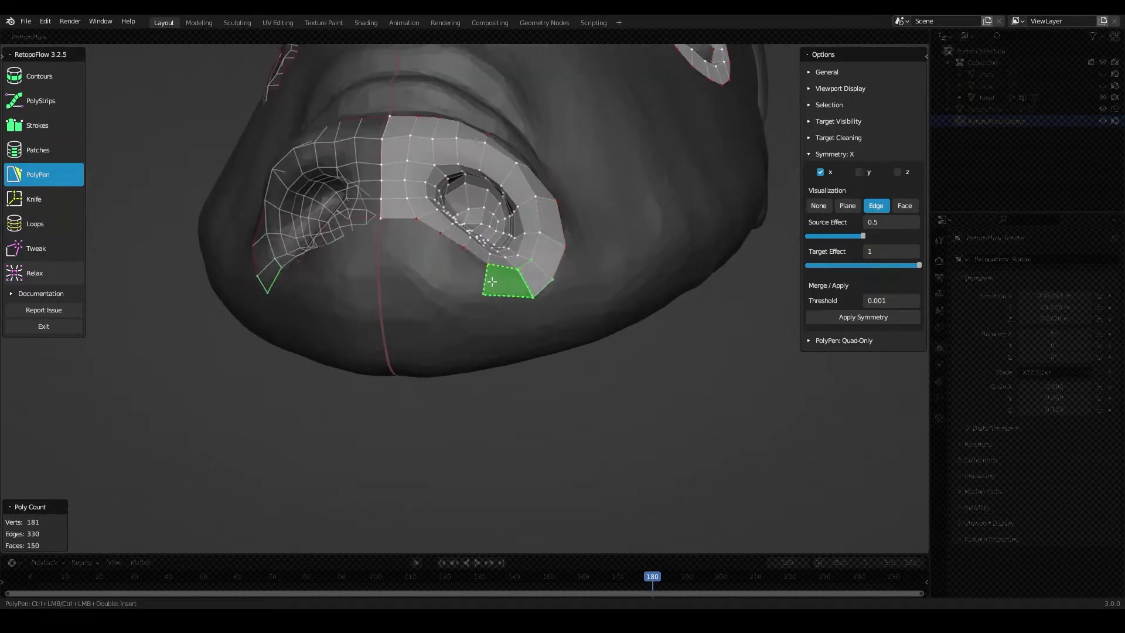
{"action": "left_click", "coordinate": [373, 235]}
{"action": "mouse_move", "coordinate": [373, 234]}
{"action": "middle_mouse_down"}
{"action": "mouse_move", "coordinate": [477, 189]}
{"action": "mouse_move", "coordinate": [476, 233]}
{"action": "mouse_move", "coordinate": [438, 206]}
{"action": "middle_mouse_up"}
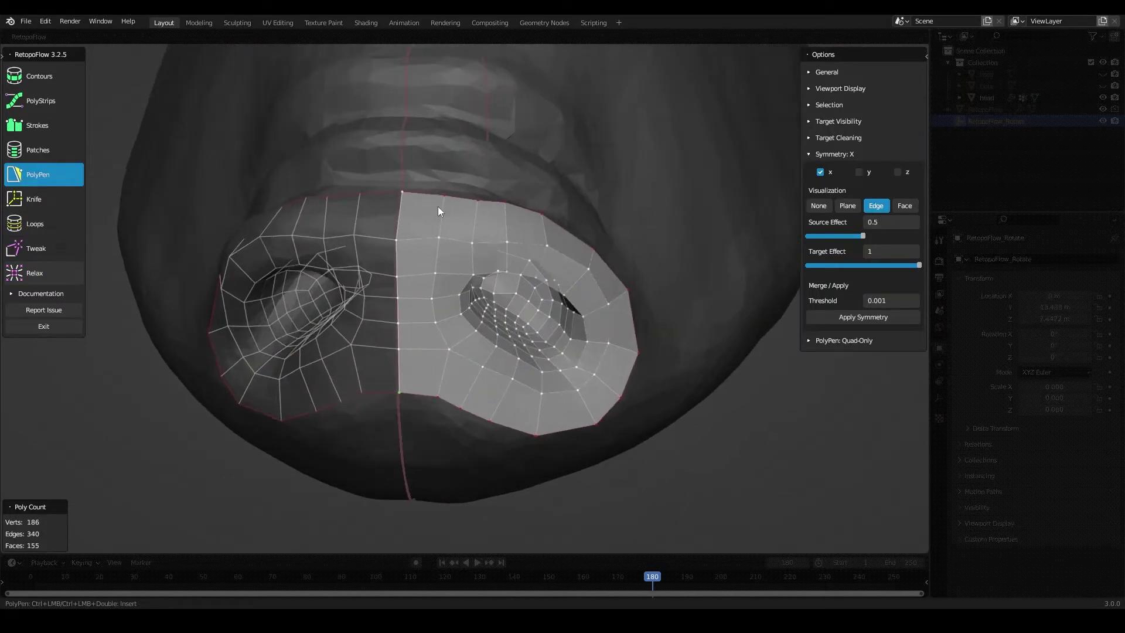
{"action": "middle_click_drag", "start_coordinate": [487, 237], "coordinate": [419, 253]}
{"action": "key", "text": "ctrl+z"}
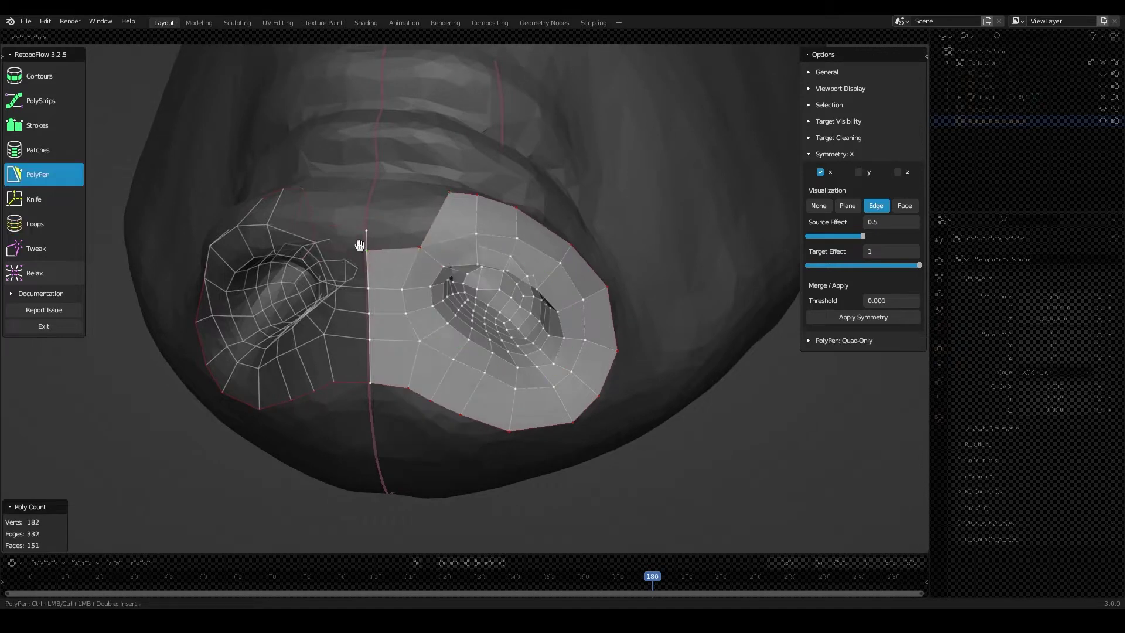
- Insert an edge loop across the snout patch and relax its vertices
{"action": "key", "text": "7"}
{"action": "middle_click_drag", "start_coordinate": [379, 221], "coordinate": [410, 176]}
{"action": "left_click", "coordinate": [369, 293], "text": "ctrl"}
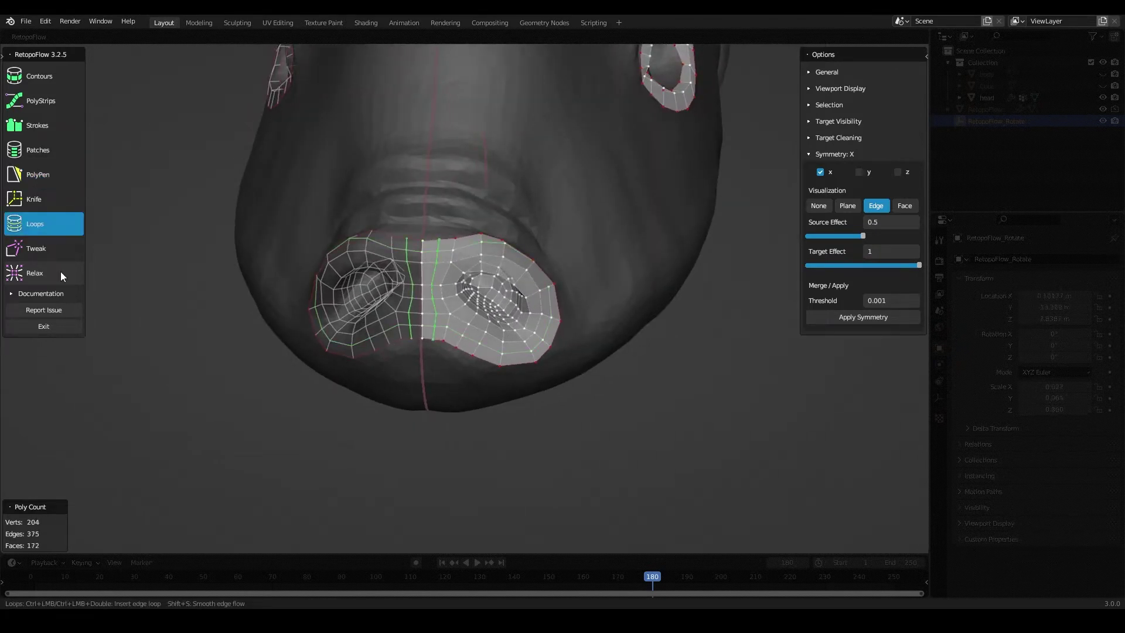
{"action": "key", "text": "9"}
{"action": "mouse_move", "coordinate": [369, 293]}
{"action": "middle_mouse_down"}
{"action": "mouse_move", "coordinate": [431, 318]}
{"action": "mouse_move", "coordinate": [489, 246]}
{"action": "mouse_move", "coordinate": [390, 151]}
{"action": "mouse_move", "coordinate": [515, 319]}
{"action": "mouse_move", "coordinate": [515, 263]}
{"action": "mouse_move", "coordinate": [457, 269]}
{"action": "mouse_move", "coordinate": [544, 267]}
{"action": "middle_mouse_up"}
- With PolyPen, lay a quad strip along the jaw line
{"action": "key", "text": "5"}
{"action": "left_click", "coordinate": [515, 263], "text": "ctrl"}
{"action": "left_click", "coordinate": [572, 252], "text": "ctrl"}
{"action": "left_click", "coordinate": [544, 267], "text": "ctrl"}
{"action": "mouse_move", "coordinate": [640, 269]}
{"action": "middle_mouse_down"}
{"action": "mouse_move", "coordinate": [603, 264]}
{"action": "mouse_move", "coordinate": [621, 306]}
{"action": "mouse_move", "coordinate": [582, 296]}
{"action": "mouse_move", "coordinate": [497, 169]}
{"action": "mouse_move", "coordinate": [551, 254]}
{"action": "mouse_move", "coordinate": [633, 229]}
{"action": "mouse_move", "coordinate": [653, 255]}
{"action": "mouse_move", "coordinate": [494, 248]}
{"action": "mouse_move", "coordinate": [549, 356]}
{"action": "mouse_move", "coordinate": [540, 303]}
{"action": "mouse_move", "coordinate": [503, 271]}
{"action": "middle_mouse_up"}
{"action": "left_click", "coordinate": [550, 255], "text": "ctrl"}
{"action": "left_click", "coordinate": [632, 229], "text": "ctrl"}
{"action": "left_click", "coordinate": [653, 254], "text": "ctrl"}
- Start a side strip, join it to the lower jaw strip, and curl it around the mouth corner
{"action": "left_click", "coordinate": [549, 357], "text": "ctrl"}
{"action": "left_click", "coordinate": [542, 333], "text": "ctrl"}
{"action": "left_click", "coordinate": [485, 315], "text": "ctrl"}
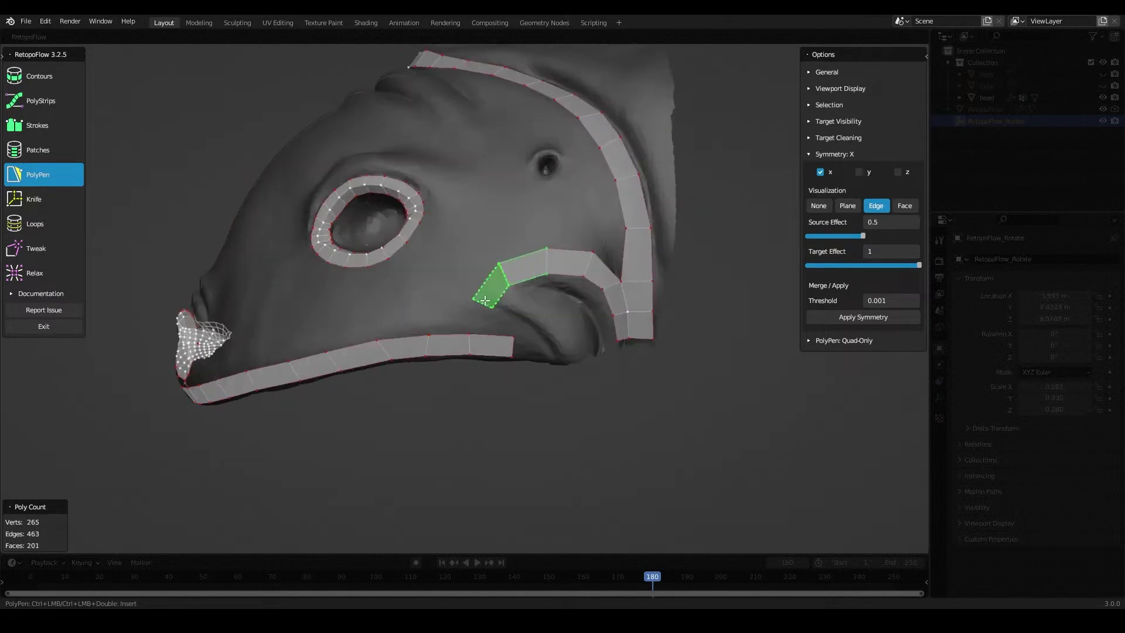
{"action": "mouse_move", "coordinate": [515, 347]}
{"action": "middle_mouse_down"}
{"action": "mouse_move", "coordinate": [477, 341]}
{"action": "mouse_move", "coordinate": [543, 323]}
{"action": "middle_mouse_up"}
{"action": "left_click", "coordinate": [543, 323], "text": "ctrl"}
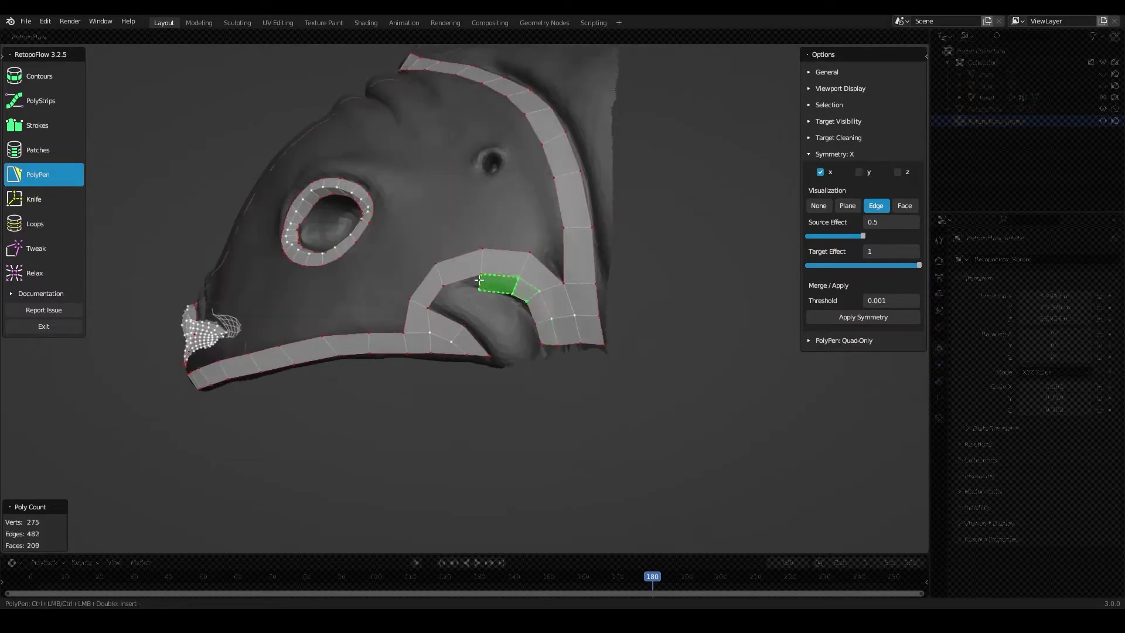
- Insert an edge loop through the curling strip and fill the mouth-corner curl with another face
{"action": "key", "text": "7"}
{"action": "mouse_move", "coordinate": [479, 280]}
{"action": "middle_mouse_down"}
{"action": "mouse_move", "coordinate": [494, 320]}
{"action": "mouse_move", "coordinate": [481, 311]}
{"action": "middle_mouse_up"}
{"action": "left_click", "coordinate": [493, 320], "text": "ctrl"}
{"action": "key", "text": "5"}
{"action": "scroll", "coordinate": [503, 332], "scroll_direction": "up", "scroll_amount": 2}
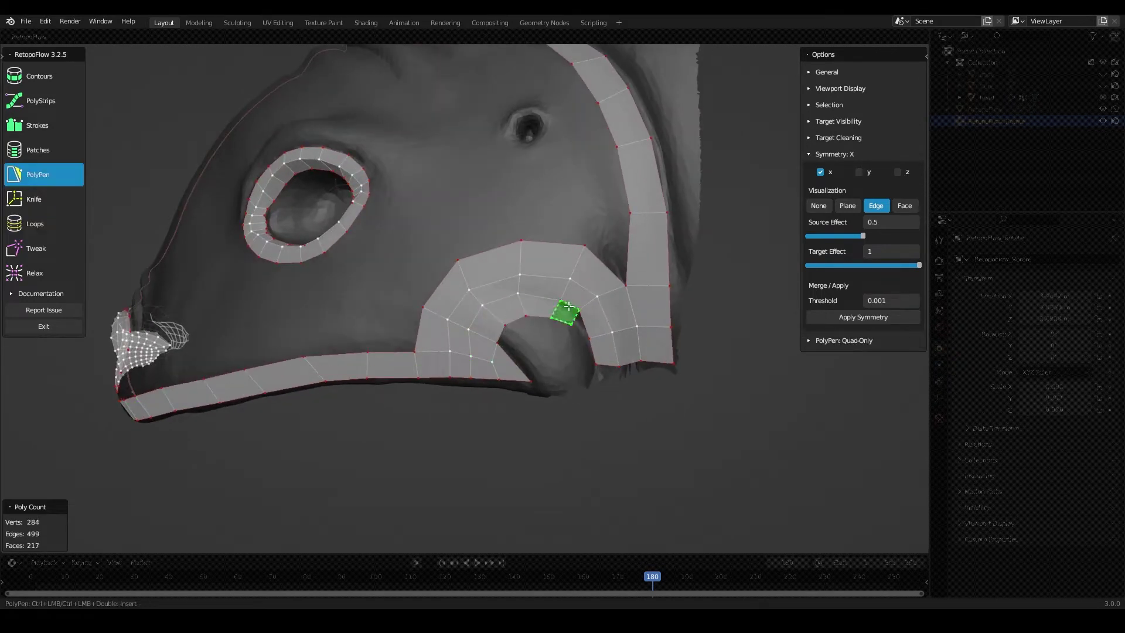
{"action": "left_click", "coordinate": [568, 306], "text": "ctrl"}
{"action": "middle_click_drag", "start_coordinate": [569, 306], "coordinate": [587, 354]}
{"action": "scroll", "coordinate": [588, 354], "scroll_direction": "down", "scroll_amount": 3}
{"action": "mouse_move", "coordinate": [450, 312]}
{"action": "middle_mouse_down"}
{"action": "mouse_move", "coordinate": [522, 387]}
{"action": "mouse_move", "coordinate": [434, 236]}
{"action": "middle_mouse_up"}
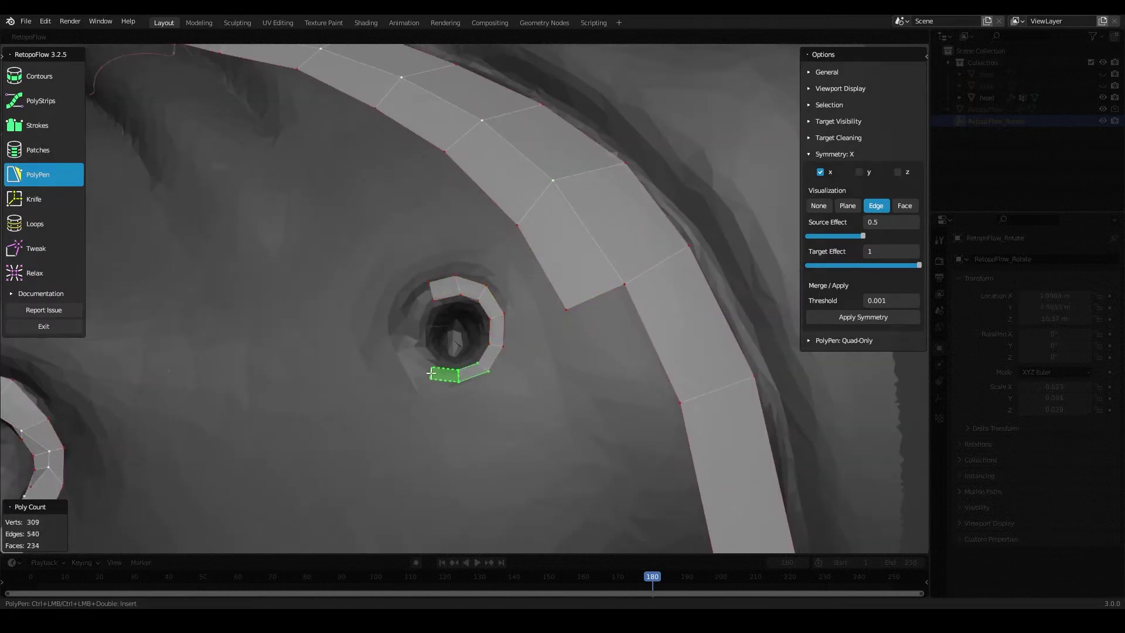
- Ring the small hole with faces and add an edge loop inside the ring
{"action": "middle_click_drag", "start_coordinate": [409, 311], "coordinate": [427, 371]}
{"action": "left_click", "coordinate": [427, 371], "text": "ctrl"}
{"action": "middle_click_drag", "start_coordinate": [495, 376], "coordinate": [478, 286]}
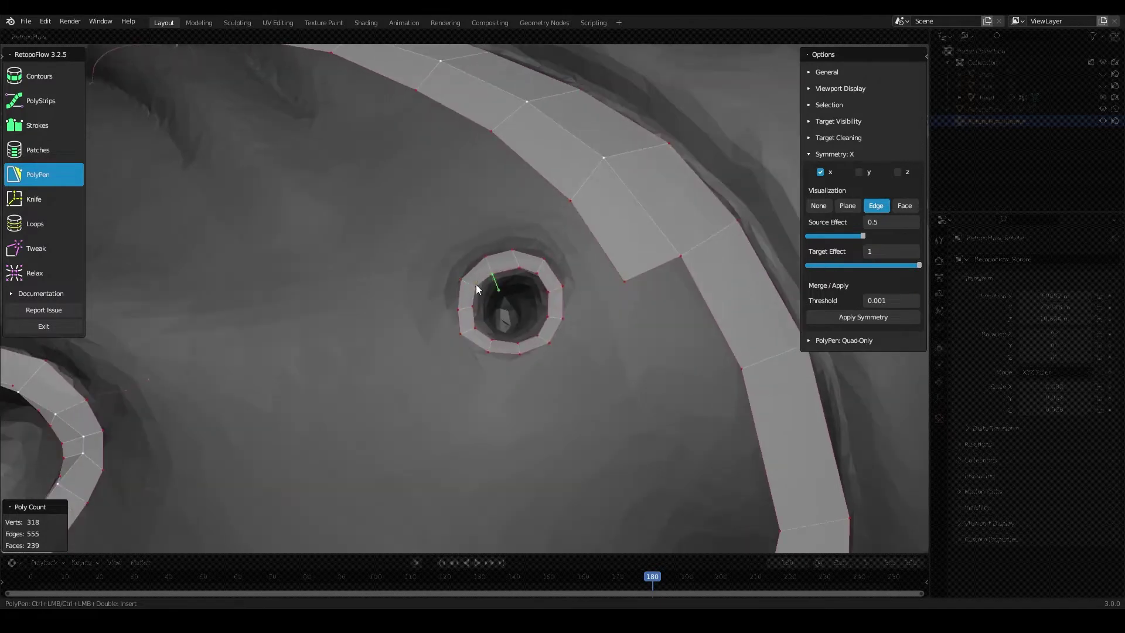
{"action": "left_click", "coordinate": [480, 321], "text": "ctrl"}
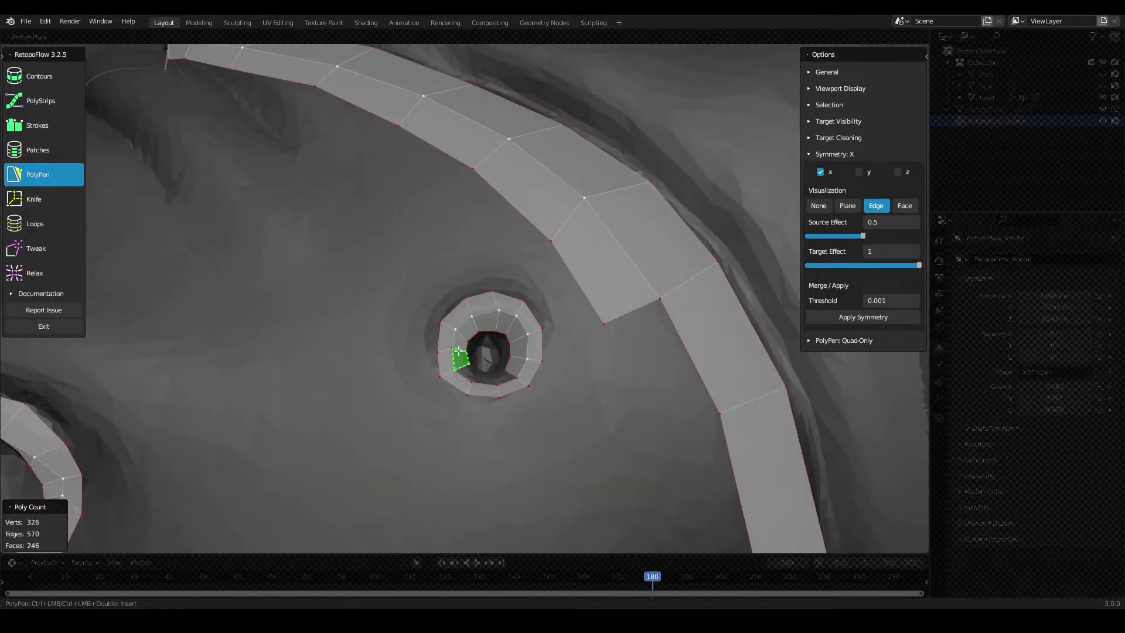
{"action": "left_click", "coordinate": [35, 224]}
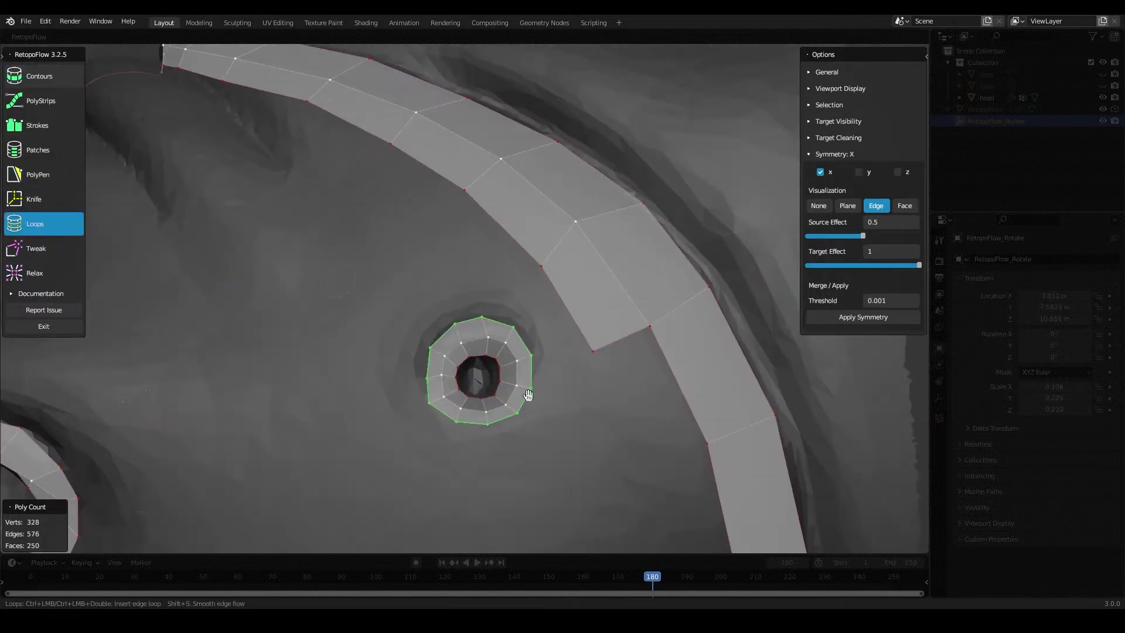
{"action": "left_click", "coordinate": [36, 177]}
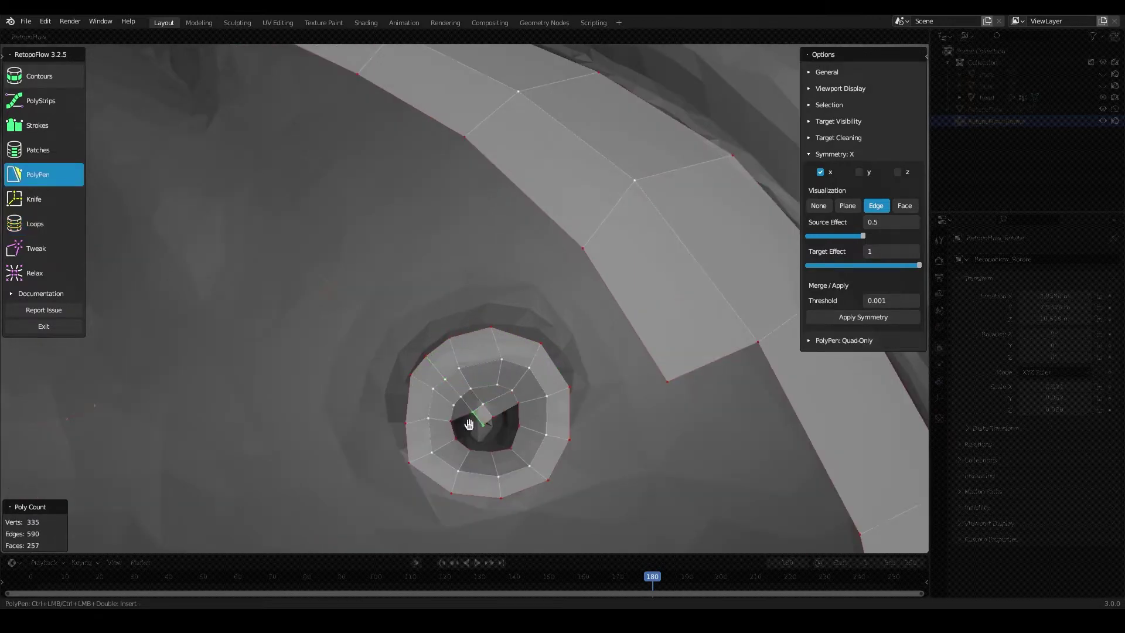
{"action": "key", "text": "7"}
{"action": "left_click", "coordinate": [501, 410], "text": "ctrl"}
- Relax the hole ring's vertices and add another quad to the ring
{"action": "key", "text": "9"}
{"action": "scroll", "coordinate": [485, 372], "scroll_direction": "down", "scroll_amount": 3}
{"action": "middle_click_drag", "start_coordinate": [485, 372], "coordinate": [375, 270]}
{"action": "scroll", "coordinate": [553, 409], "scroll_direction": "down", "scroll_amount": 3}
{"action": "mouse_move", "coordinate": [553, 409]}
{"action": "middle_mouse_down"}
{"action": "mouse_move", "coordinate": [492, 384]}
{"action": "mouse_move", "coordinate": [527, 375]}
{"action": "mouse_move", "coordinate": [508, 383]}
{"action": "mouse_move", "coordinate": [507, 357]}
{"action": "mouse_move", "coordinate": [524, 345]}
{"action": "middle_mouse_up"}
{"action": "key", "text": "5"}
{"action": "left_click", "coordinate": [534, 381], "text": "ctrl"}
{"action": "scroll", "coordinate": [535, 381], "scroll_direction": "down", "scroll_amount": 3}
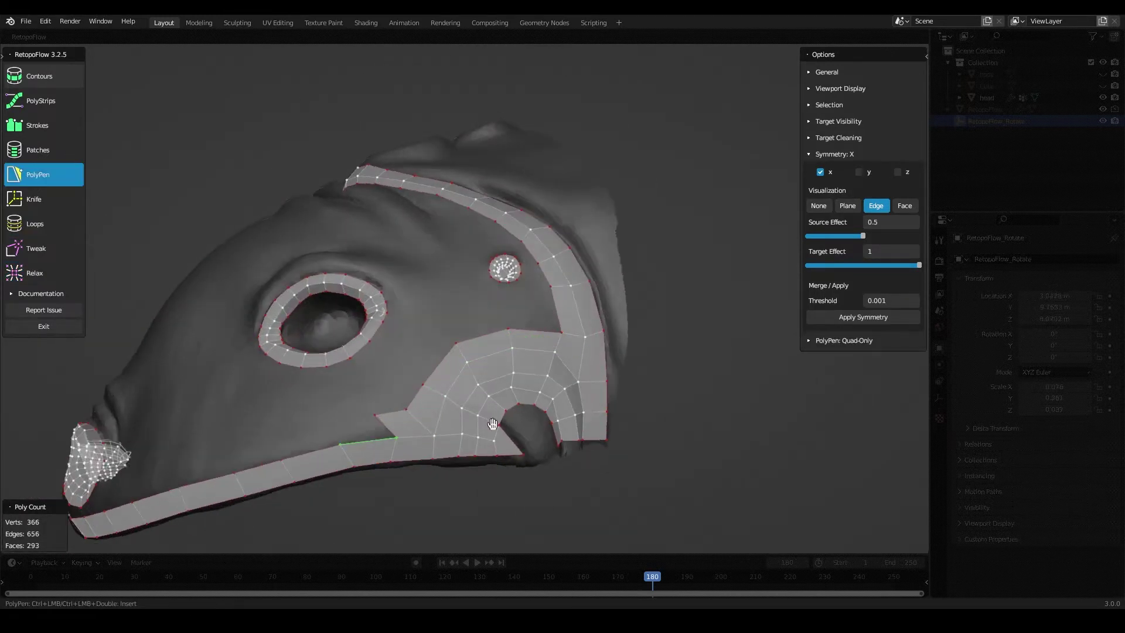
- Extend a quad strip along the jaw rim to its end
{"action": "middle_click_drag", "start_coordinate": [399, 434], "coordinate": [446, 296]}
{"action": "left_click", "coordinate": [363, 223], "text": "ctrl"}
{"action": "mouse_move", "coordinate": [364, 223]}
{"action": "middle_mouse_down"}
{"action": "mouse_move", "coordinate": [615, 400]}
{"action": "mouse_move", "coordinate": [551, 275]}
{"action": "middle_mouse_up"}
{"action": "scroll", "coordinate": [615, 402], "scroll_direction": "up", "scroll_amount": 4}
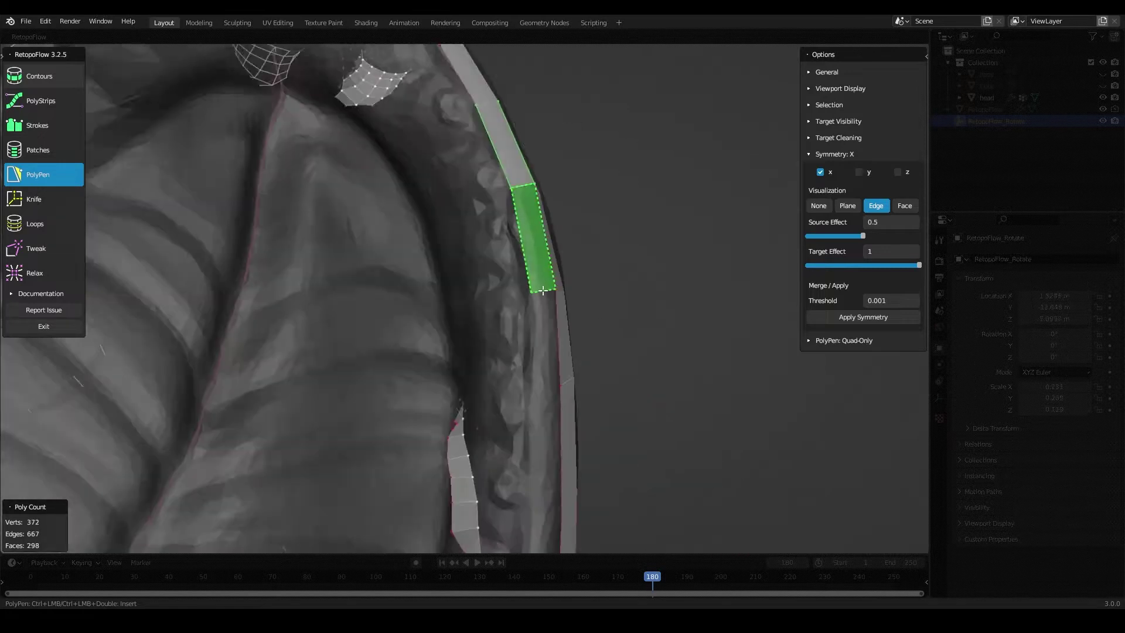
{"action": "left_click", "coordinate": [556, 262], "text": "ctrl"}
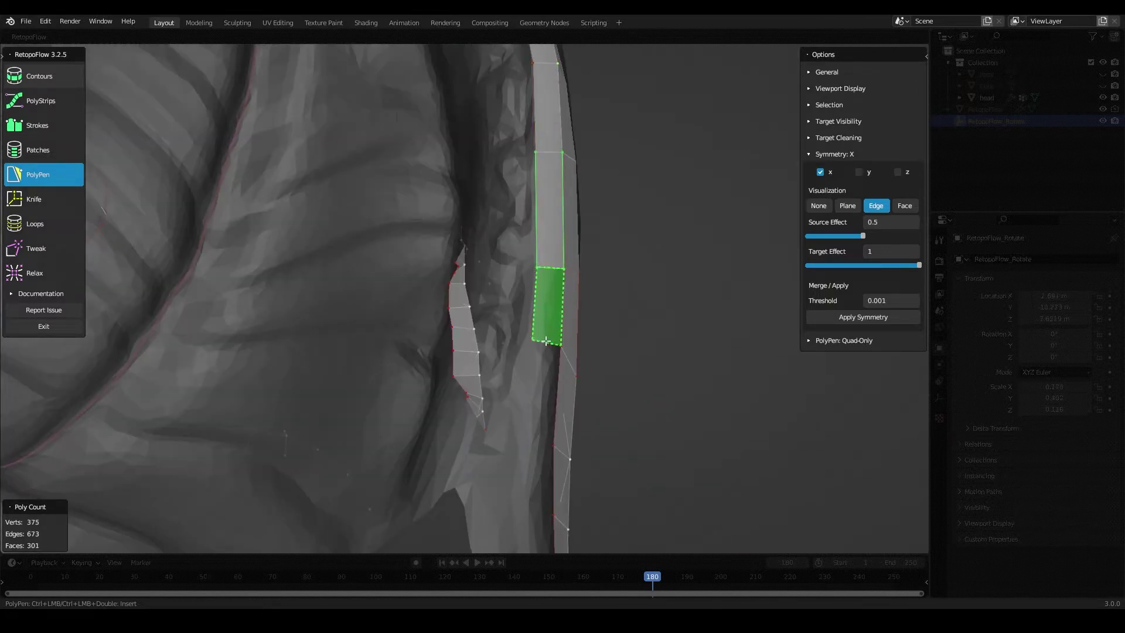
{"action": "scroll", "coordinate": [546, 341], "scroll_direction": "down", "scroll_amount": 4}
{"action": "mouse_move", "coordinate": [546, 341]}
{"action": "middle_mouse_down"}
{"action": "mouse_move", "coordinate": [458, 296]}
{"action": "mouse_move", "coordinate": [432, 334]}
{"action": "mouse_move", "coordinate": [402, 272]}
{"action": "mouse_move", "coordinate": [451, 246]}
{"action": "mouse_move", "coordinate": [495, 321]}
{"action": "mouse_move", "coordinate": [459, 294]}
{"action": "mouse_move", "coordinate": [613, 402]}
{"action": "mouse_move", "coordinate": [610, 367]}
{"action": "middle_mouse_up"}
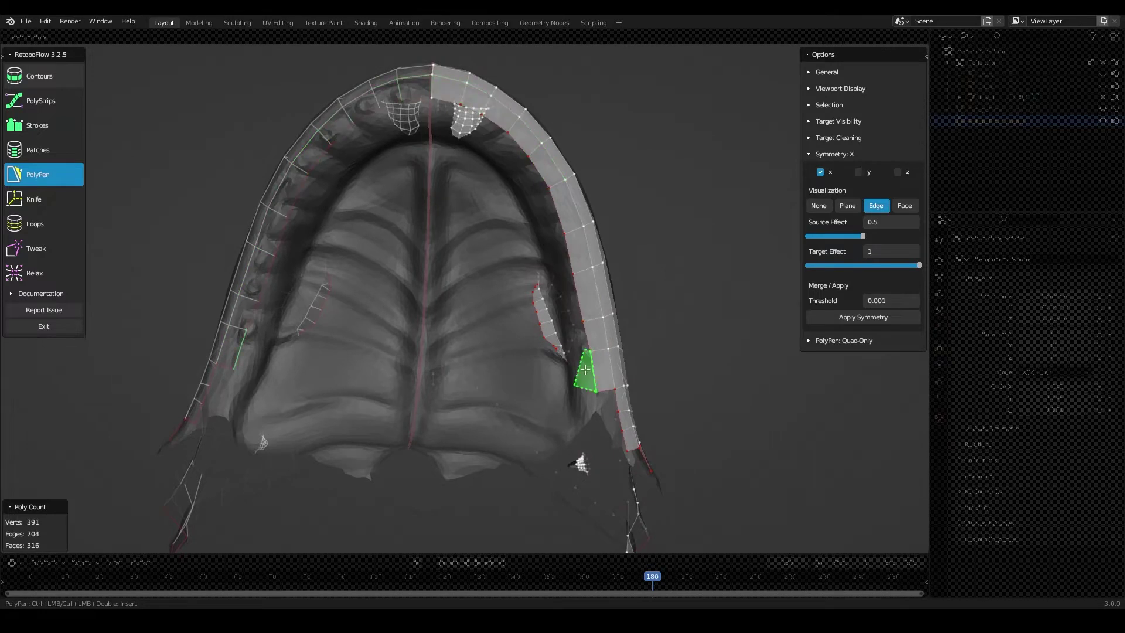
{"action": "left_click", "coordinate": [462, 118], "text": "ctrl"}
{"action": "mouse_move", "coordinate": [461, 118]}
{"action": "middle_mouse_down"}
{"action": "mouse_move", "coordinate": [522, 348]}
{"action": "mouse_move", "coordinate": [466, 381]}
{"action": "mouse_move", "coordinate": [611, 409]}
{"action": "mouse_move", "coordinate": [612, 351]}
{"action": "middle_mouse_up"}
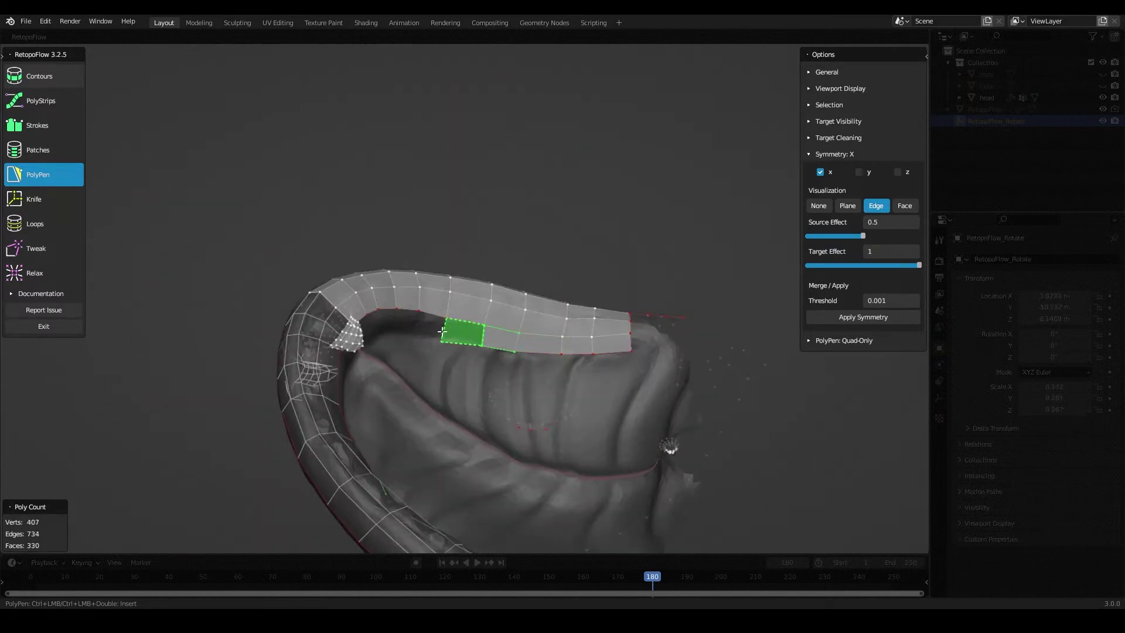
{"action": "mouse_move", "coordinate": [442, 331]}
{"action": "middle_mouse_down"}
{"action": "mouse_move", "coordinate": [359, 293]}
{"action": "mouse_move", "coordinate": [607, 348]}
{"action": "middle_mouse_up"}
{"action": "left_click", "coordinate": [359, 293], "text": "ctrl"}
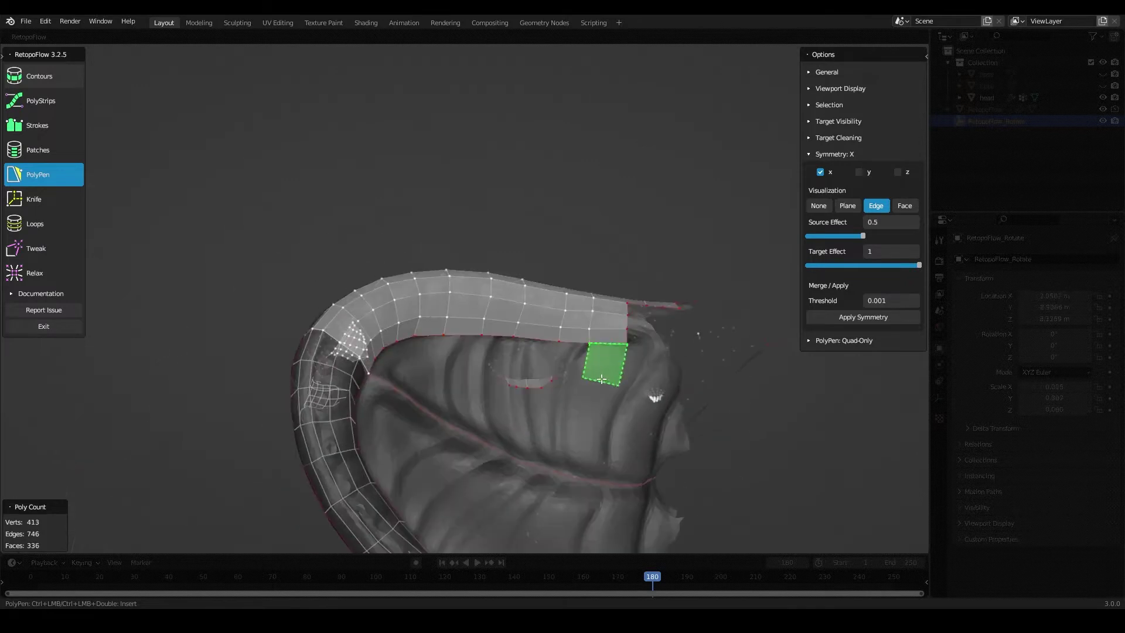
- Add quads on the underside and palate, deleting a misplaced face near the centre line
{"action": "left_click", "coordinate": [448, 354], "text": "ctrl"}
{"action": "mouse_move", "coordinate": [449, 354]}
{"action": "middle_mouse_down"}
{"action": "mouse_move", "coordinate": [309, 326]}
{"action": "mouse_move", "coordinate": [371, 312]}
{"action": "mouse_move", "coordinate": [475, 236]}
{"action": "middle_mouse_up"}
{"action": "left_click", "coordinate": [355, 295], "text": "ctrl"}
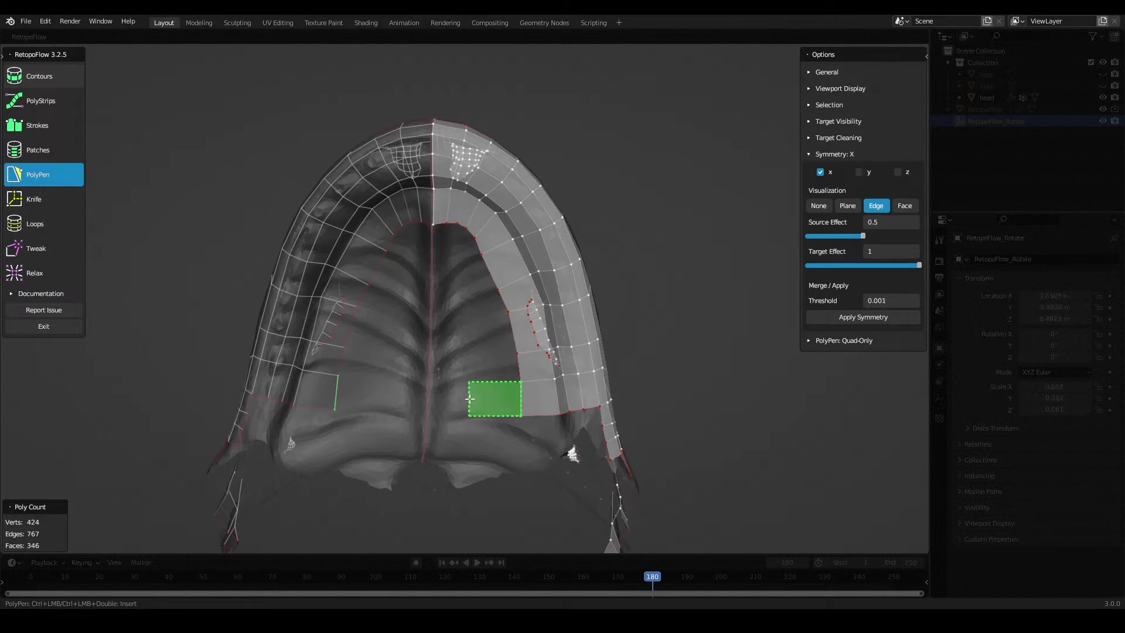
{"action": "left_click", "coordinate": [476, 237], "text": "ctrl"}
{"action": "scroll", "coordinate": [468, 252], "scroll_direction": "up", "scroll_amount": 2}
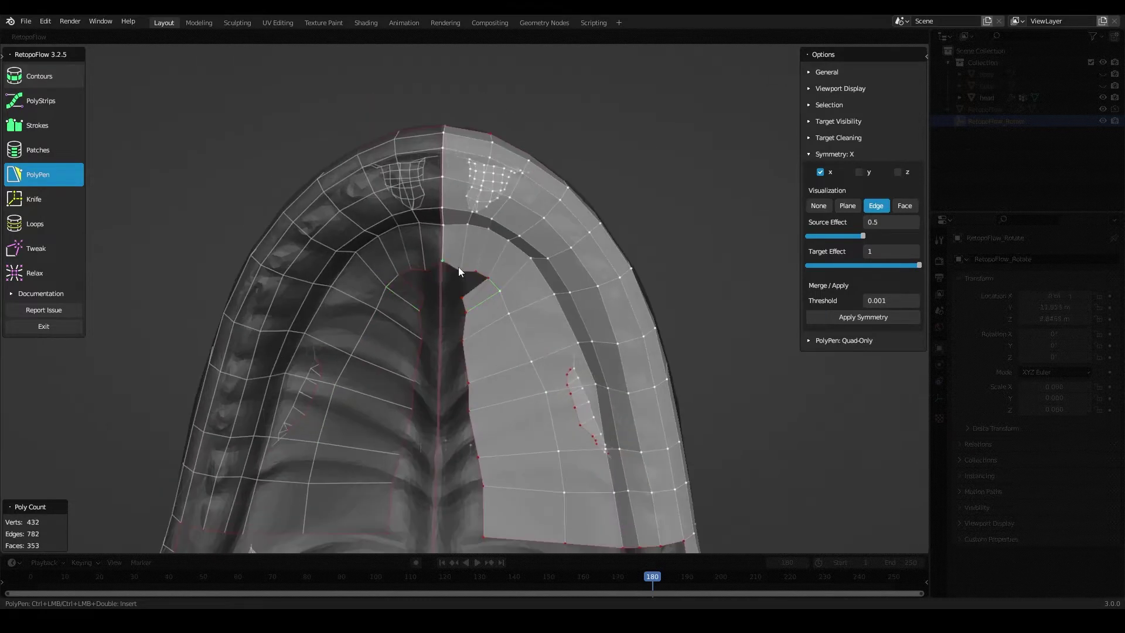
{"action": "key", "text": "x"}
{"action": "left_click", "coordinate": [466, 326]}
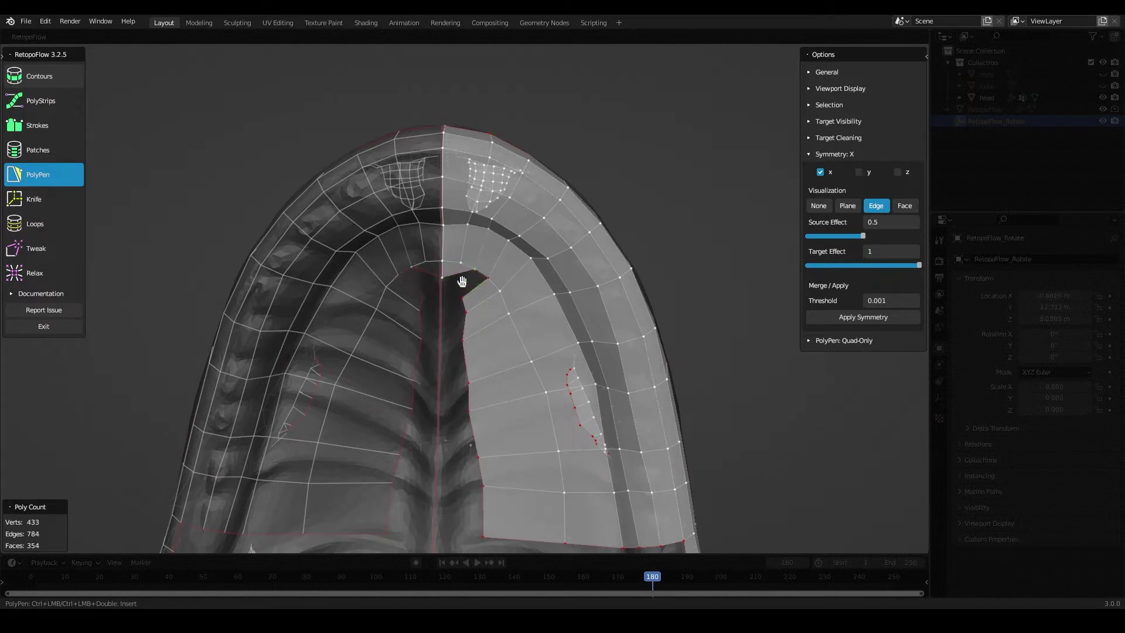
{"action": "left_click", "coordinate": [462, 282], "text": "ctrl"}
- Add an edge loop across the underside patch, fill the centre hole, and relax the mesh
{"action": "key", "text": "7"}
{"action": "scroll", "coordinate": [466, 293], "scroll_direction": "down", "scroll_amount": 2}
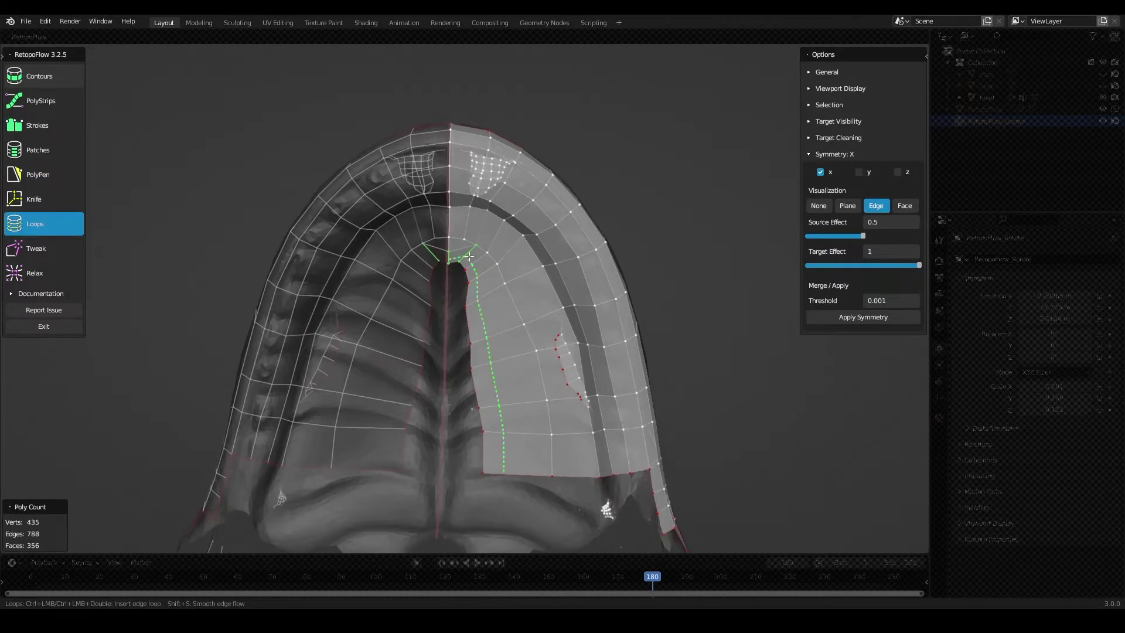
{"action": "key", "text": "9"}
{"action": "scroll", "coordinate": [469, 302], "scroll_direction": "down", "scroll_amount": 2}
{"action": "key", "text": "7"}
{"action": "scroll", "coordinate": [466, 269], "scroll_direction": "up", "scroll_amount": 1}
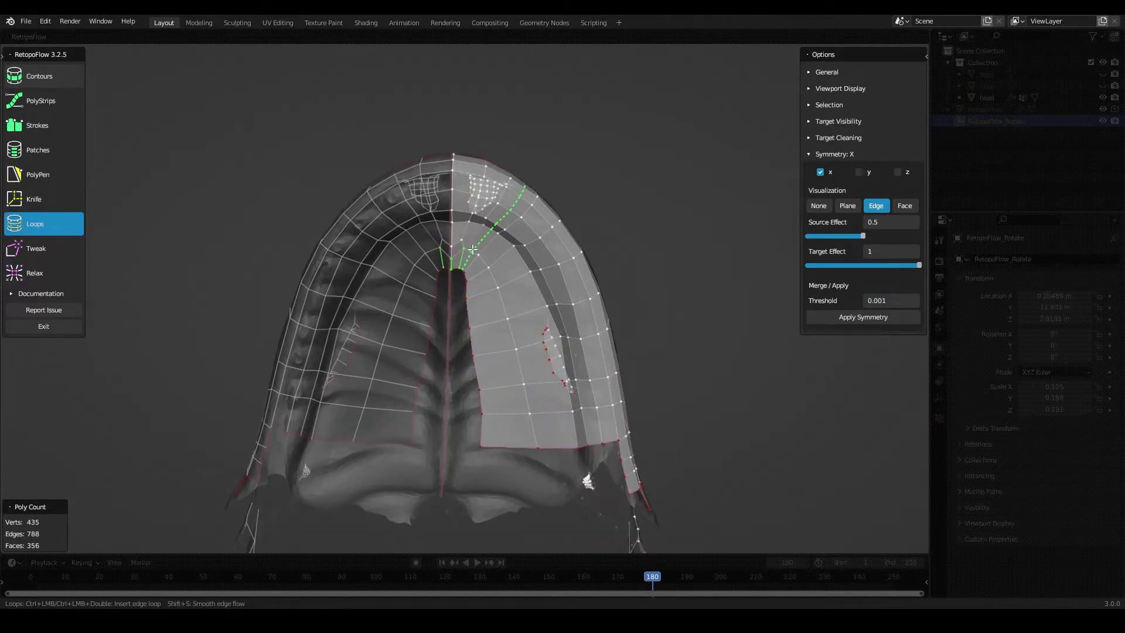
{"action": "left_click", "coordinate": [472, 249], "text": "ctrl"}
{"action": "scroll", "coordinate": [472, 249], "scroll_direction": "up", "scroll_amount": 2}
{"action": "key", "text": "5"}
{"action": "scroll", "coordinate": [456, 281], "scroll_direction": "up", "scroll_amount": 2}
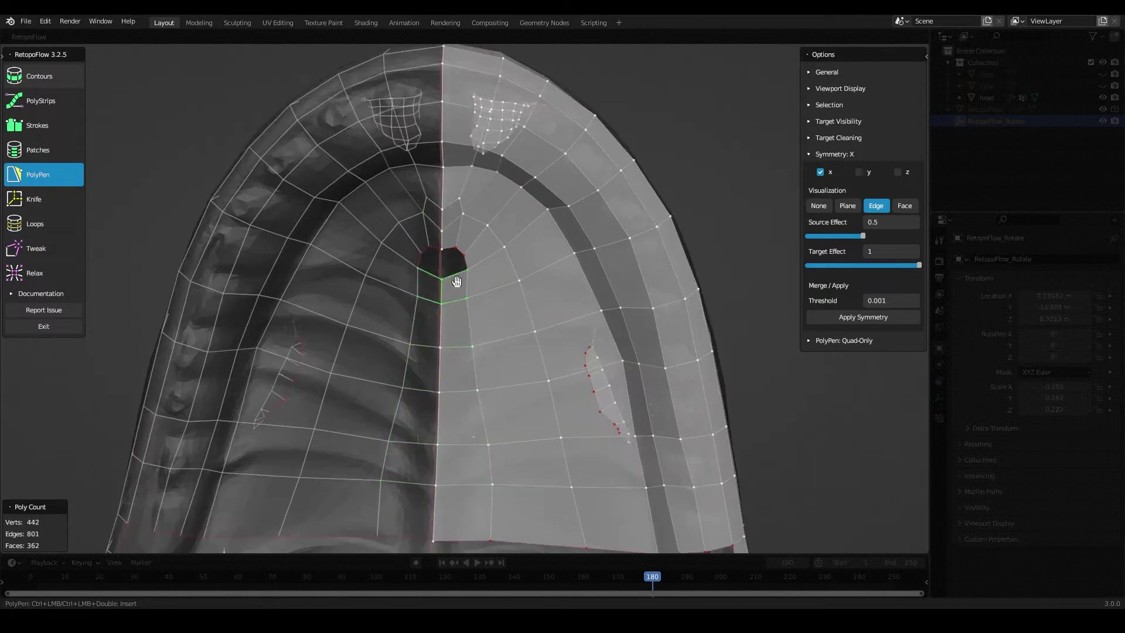
{"action": "left_click", "coordinate": [457, 281], "text": "ctrl"}
{"action": "scroll", "coordinate": [457, 282], "scroll_direction": "down", "scroll_amount": 3}
{"action": "key", "text": "9"}
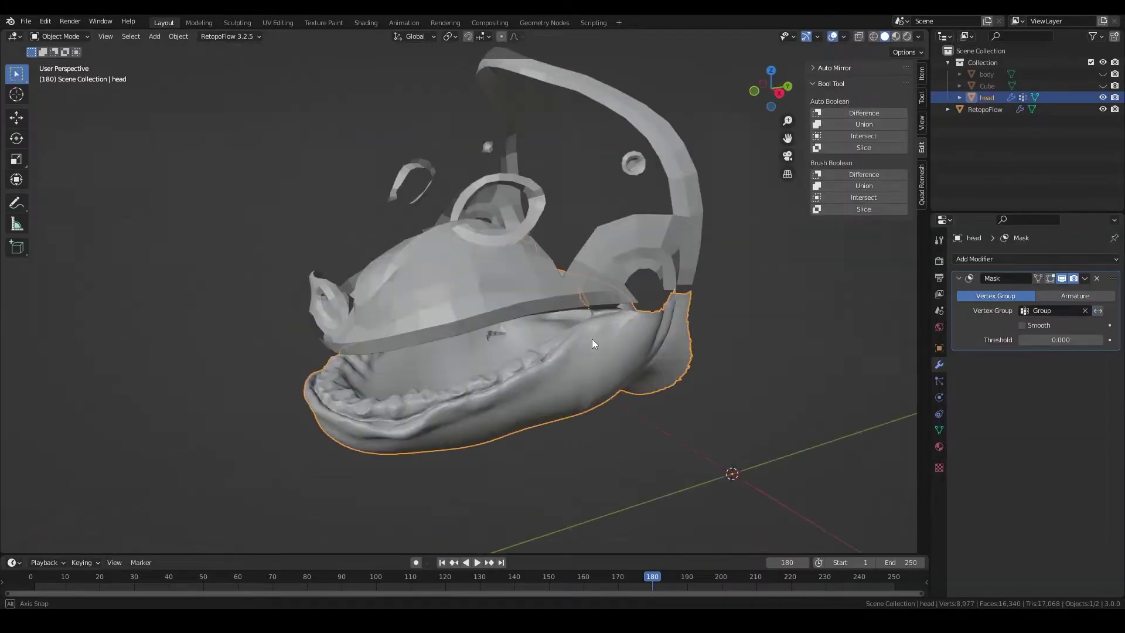
- In side view, select the lower jaw faces on the head and add them to the vertex group
{"action": "mouse_move", "coordinate": [590, 341]}
{"action": "middle_mouse_down"}
{"action": "mouse_move", "coordinate": [633, 322]}
{"action": "mouse_move", "coordinate": [602, 340]}
{"action": "middle_mouse_up"}
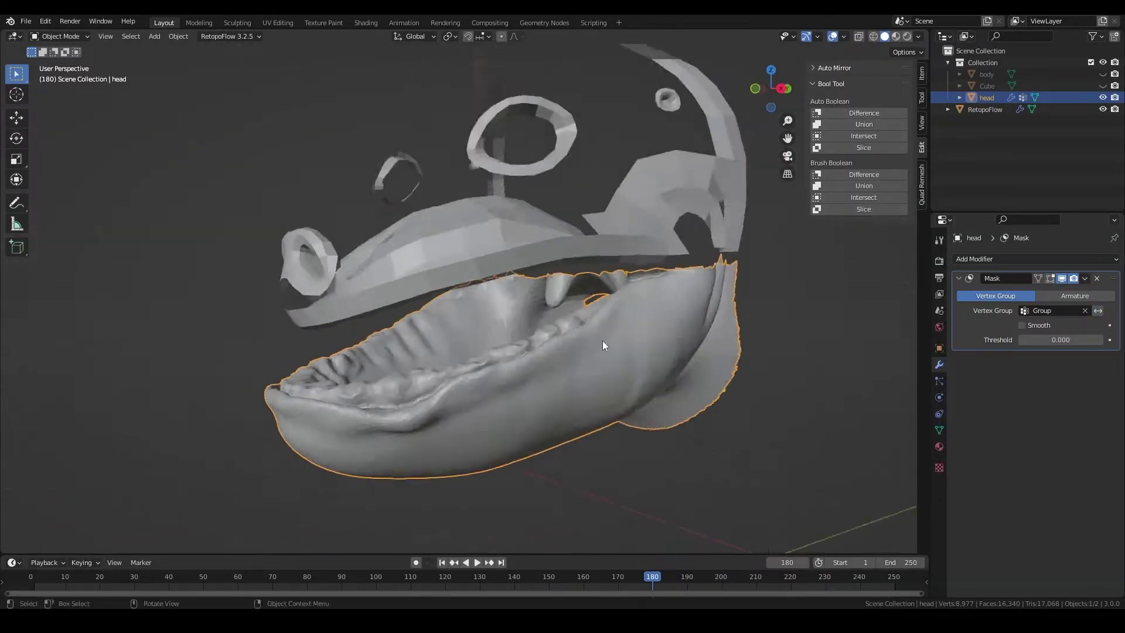
{"action": "key", "text": "KP_3"}
{"action": "key", "text": "Tab"}
{"action": "scroll", "coordinate": [666, 335], "scroll_direction": "up", "scroll_amount": 5}
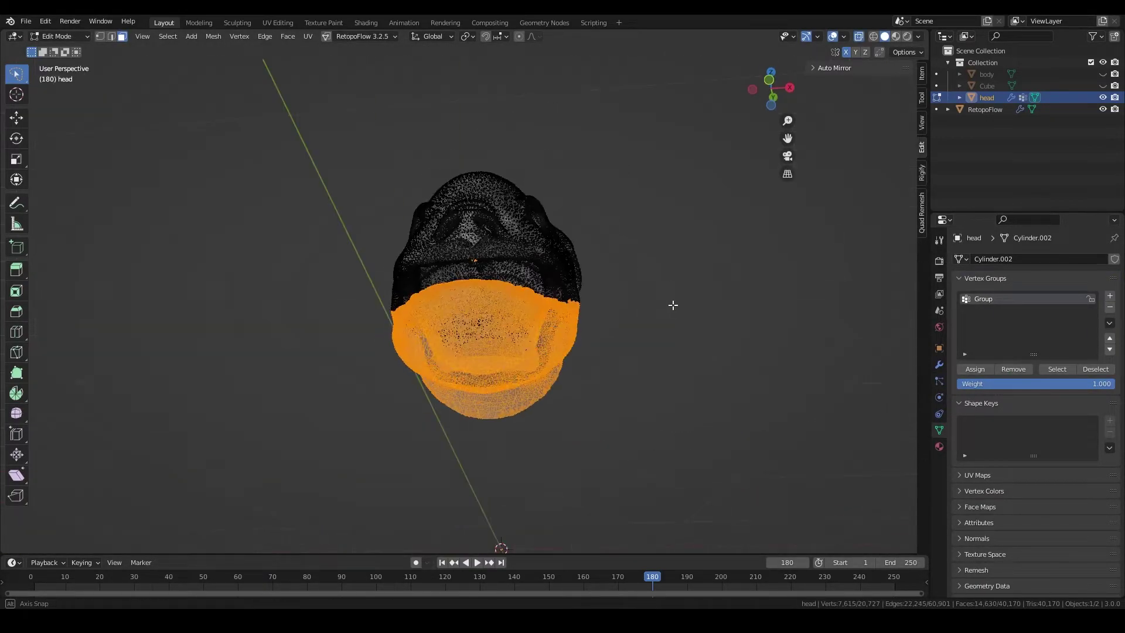
{"action": "left_click", "coordinate": [54, 52]}
{"action": "middle_click_drag", "start_coordinate": [590, 376], "coordinate": [762, 381]}
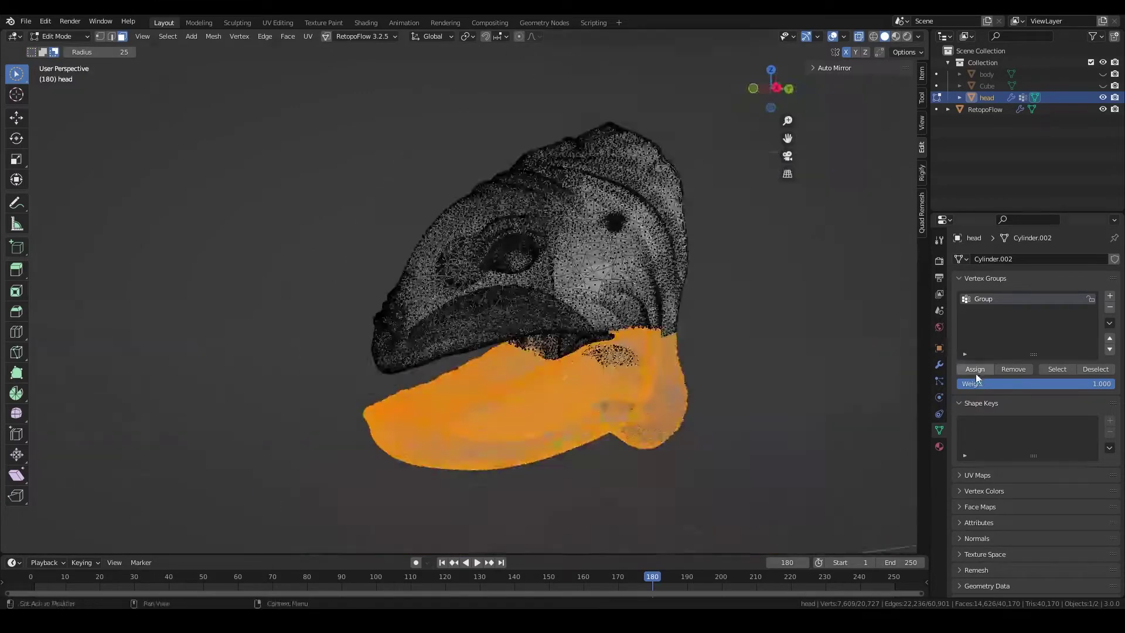
{"action": "key", "text": "Tab"}
{"action": "left_click", "coordinate": [939, 365]}
- Select all, then clear the head mesh selection and leave Edit Mode
{"action": "mouse_move", "coordinate": [624, 336]}
{"action": "middle_mouse_down"}
{"action": "mouse_move", "coordinate": [769, 360]}
{"action": "mouse_move", "coordinate": [624, 319]}
{"action": "mouse_move", "coordinate": [630, 300]}
{"action": "middle_mouse_up"}
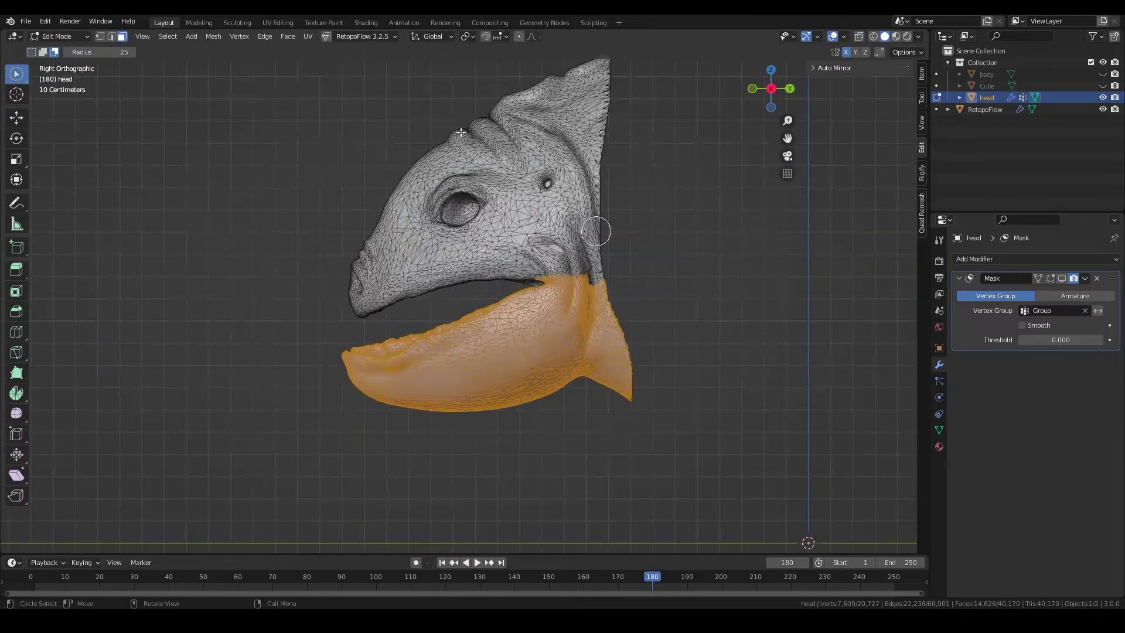
{"action": "middle_click_drag", "start_coordinate": [565, 243], "coordinate": [308, 311], "text": "alt"}
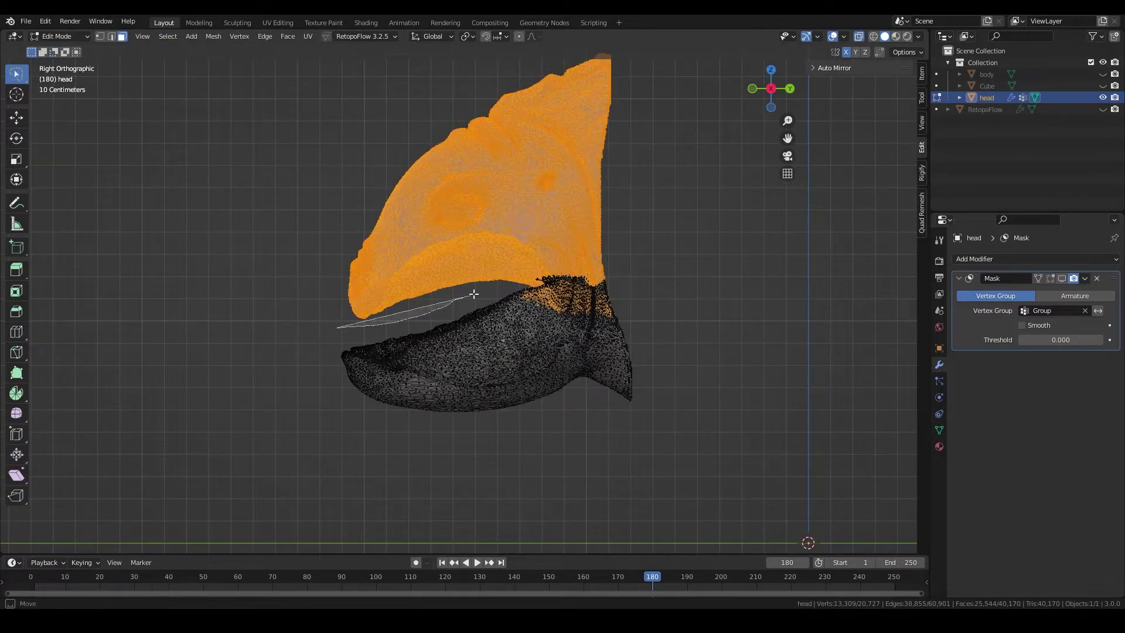
{"action": "left_click", "coordinate": [1056, 369]}
{"action": "left_click", "coordinate": [1095, 370]}
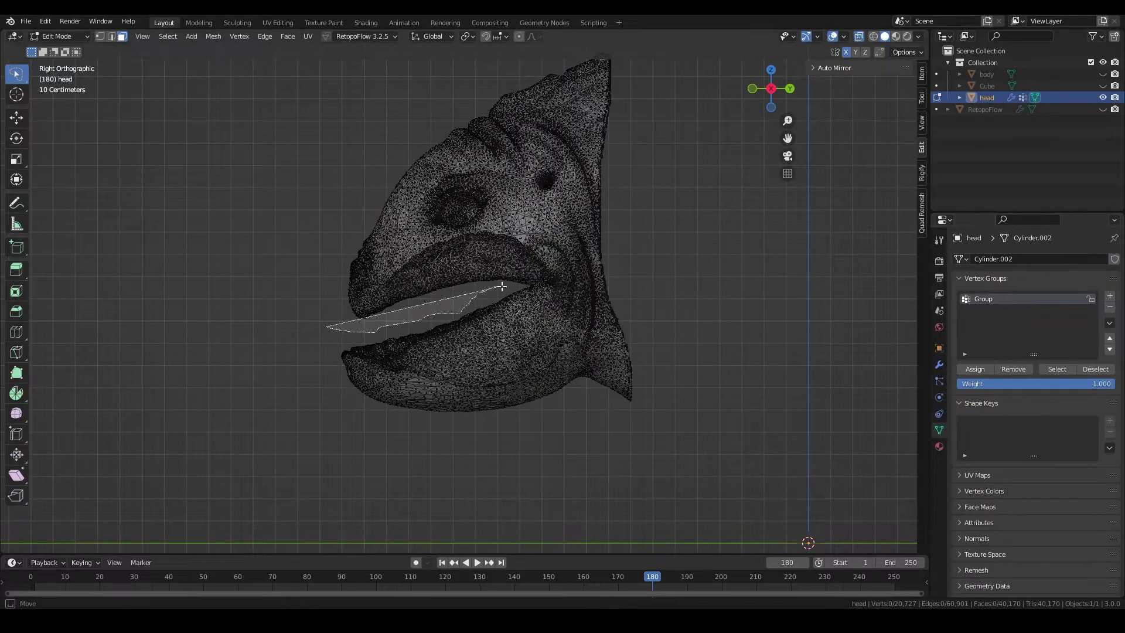
{"action": "key", "text": "Tab"}
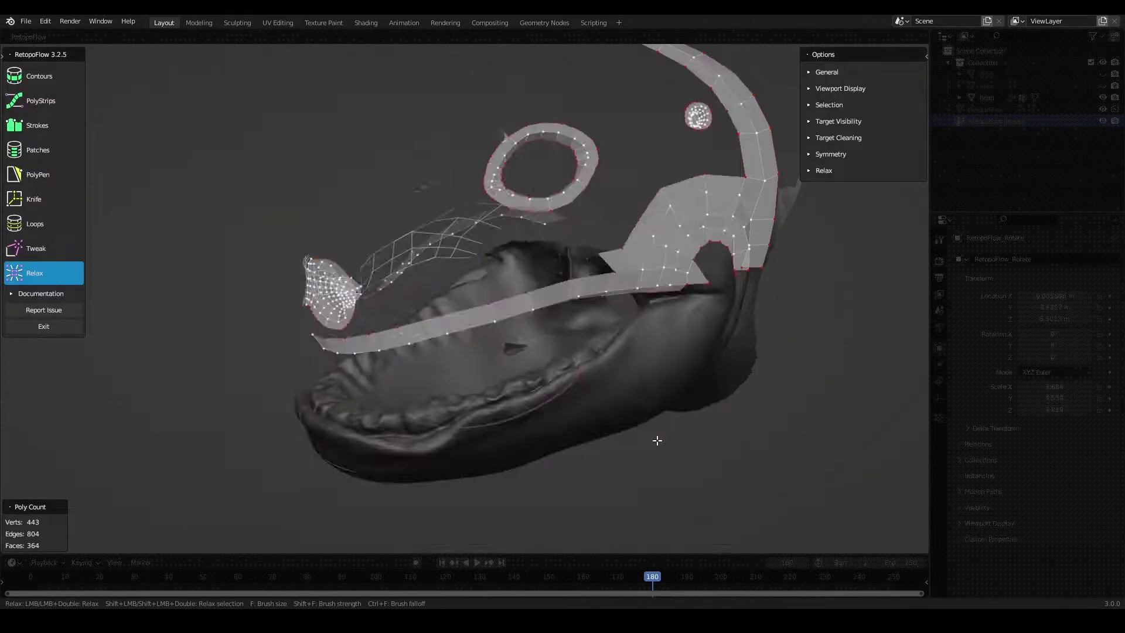
- Resume RetopoFlow with PolyPen and place a vertex at the mouth-corner edge
{"action": "mouse_move", "coordinate": [657, 441]}
{"action": "middle_mouse_down"}
{"action": "mouse_move", "coordinate": [658, 334]}
{"action": "mouse_move", "coordinate": [593, 323]}
{"action": "mouse_move", "coordinate": [617, 325]}
{"action": "mouse_move", "coordinate": [535, 259]}
{"action": "mouse_move", "coordinate": [645, 381]}
{"action": "mouse_move", "coordinate": [574, 269]}
{"action": "mouse_move", "coordinate": [588, 307]}
{"action": "mouse_move", "coordinate": [778, 284]}
{"action": "mouse_move", "coordinate": [565, 297]}
{"action": "mouse_move", "coordinate": [803, 304]}
{"action": "mouse_move", "coordinate": [584, 332]}
{"action": "mouse_move", "coordinate": [545, 315]}
{"action": "mouse_move", "coordinate": [557, 346]}
{"action": "mouse_move", "coordinate": [570, 317]}
{"action": "middle_mouse_up"}
{"action": "key", "text": "7"}
{"action": "scroll", "coordinate": [617, 326], "scroll_direction": "up", "scroll_amount": 3}
{"action": "key", "text": "5"}
{"action": "left_click", "coordinate": [560, 269]}
- Add quads around the mouth corner, extending the strip with new faces
{"action": "left_click", "coordinate": [575, 269], "text": "ctrl"}
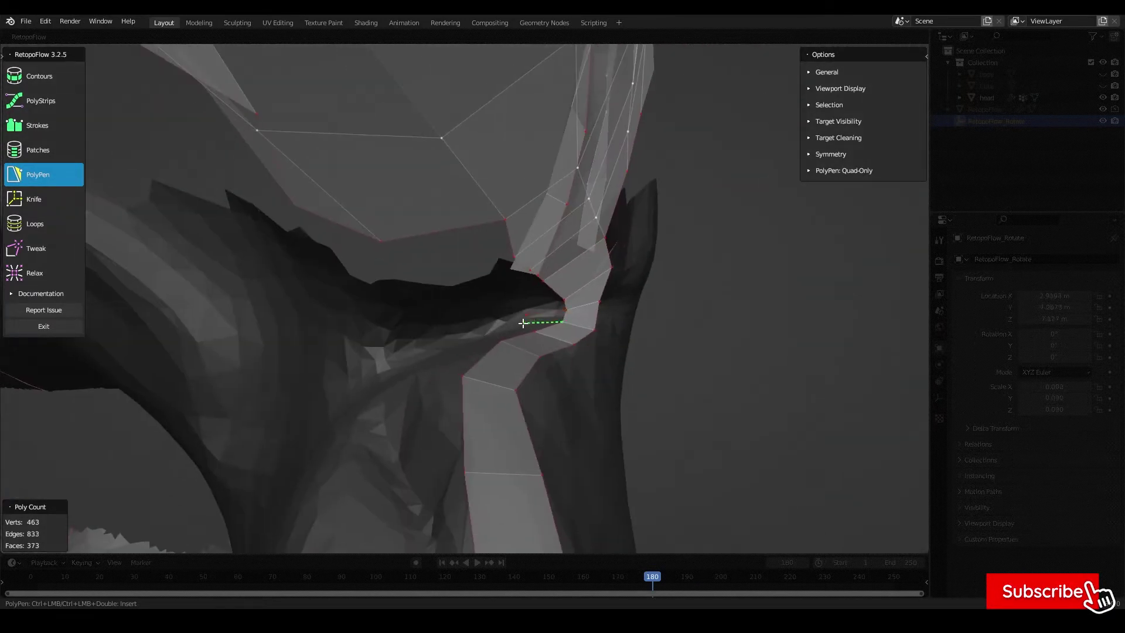
{"action": "mouse_move", "coordinate": [478, 339]}
{"action": "middle_mouse_down"}
{"action": "mouse_move", "coordinate": [372, 259]}
{"action": "mouse_move", "coordinate": [459, 314]}
{"action": "mouse_move", "coordinate": [744, 350]}
{"action": "mouse_move", "coordinate": [596, 311]}
{"action": "mouse_move", "coordinate": [655, 314]}
{"action": "mouse_move", "coordinate": [665, 303]}
{"action": "mouse_move", "coordinate": [665, 337]}
{"action": "mouse_move", "coordinate": [553, 279]}
{"action": "mouse_move", "coordinate": [575, 286]}
{"action": "mouse_move", "coordinate": [598, 344]}
{"action": "mouse_move", "coordinate": [522, 286]}
{"action": "mouse_move", "coordinate": [530, 228]}
{"action": "mouse_move", "coordinate": [495, 326]}
{"action": "mouse_move", "coordinate": [406, 412]}
{"action": "mouse_move", "coordinate": [587, 253]}
{"action": "middle_mouse_up"}
{"action": "left_click", "coordinate": [459, 314], "text": "ctrl"}
{"action": "left_click", "coordinate": [593, 326], "text": "ctrl"}
{"action": "left_click", "coordinate": [656, 314], "text": "ctrl"}
{"action": "left_click", "coordinate": [668, 309], "text": "ctrl"}
{"action": "left_click", "coordinate": [530, 229], "text": "ctrl"}
{"action": "left_click", "coordinate": [387, 411], "text": "ctrl"}
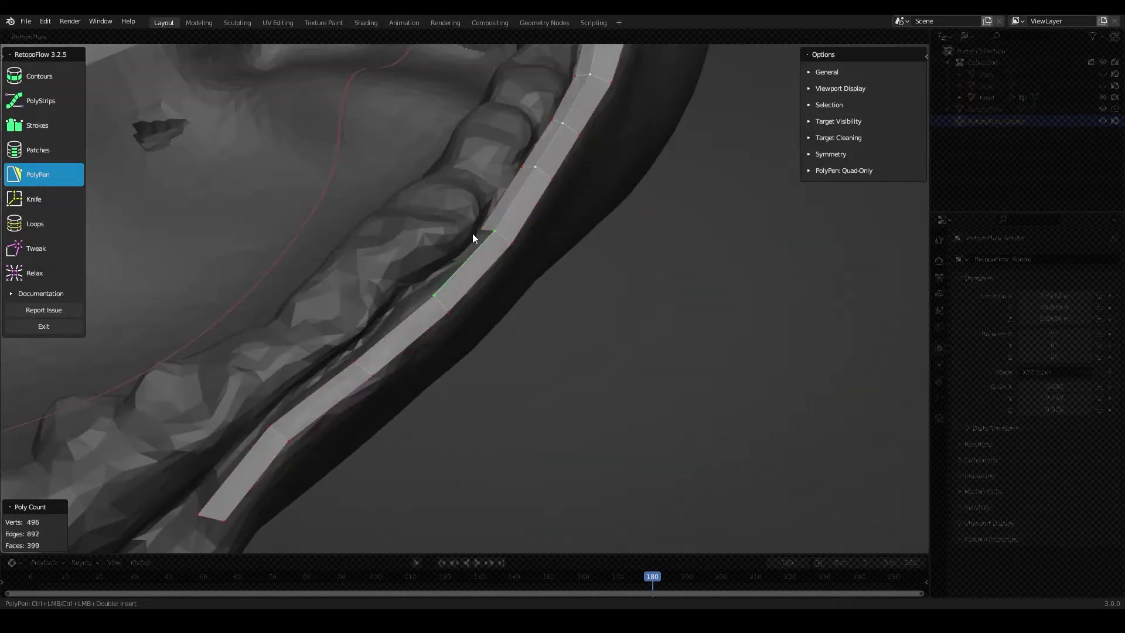
- Add quads to the lower jaw strip, undoing the last faces added
{"action": "middle_click_drag", "start_coordinate": [349, 351], "coordinate": [445, 334]}
{"action": "middle_click_drag", "start_coordinate": [607, 270], "coordinate": [587, 253]}
{"action": "scroll", "coordinate": [506, 255], "scroll_direction": "up", "scroll_amount": 5}
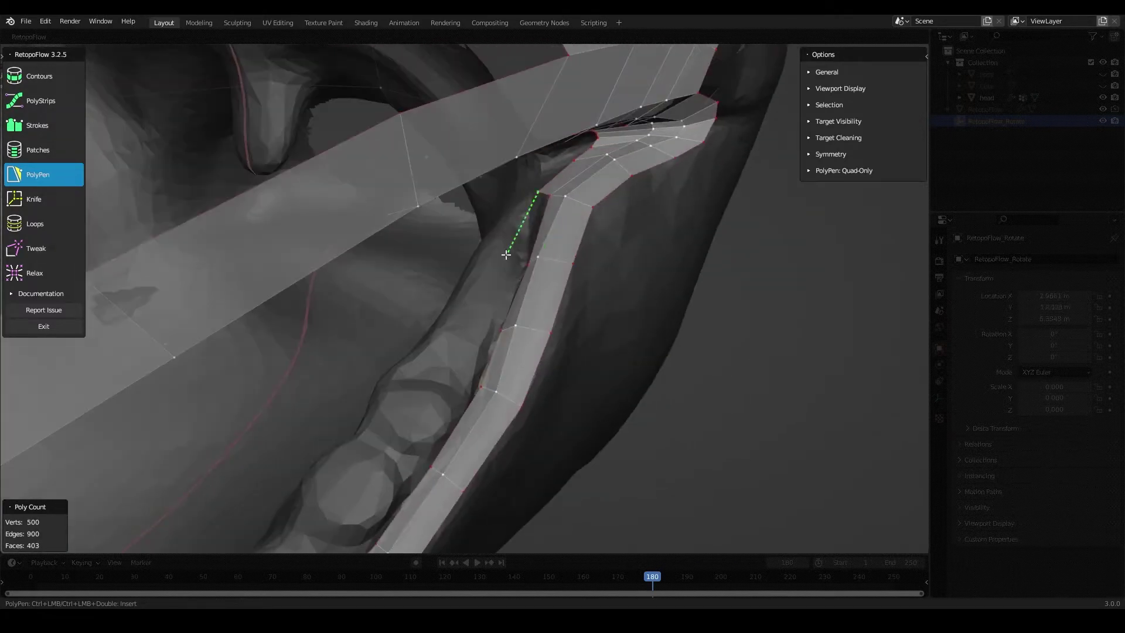
{"action": "left_click", "coordinate": [459, 387]}
{"action": "mouse_move", "coordinate": [459, 387]}
{"action": "middle_mouse_down"}
{"action": "mouse_move", "coordinate": [514, 301]}
{"action": "mouse_move", "coordinate": [482, 291]}
{"action": "mouse_move", "coordinate": [314, 351]}
{"action": "mouse_move", "coordinate": [421, 261]}
{"action": "mouse_move", "coordinate": [440, 407]}
{"action": "middle_mouse_up"}
{"action": "left_click", "coordinate": [440, 407]}
{"action": "mouse_move", "coordinate": [319, 442]}
{"action": "middle_mouse_down"}
{"action": "mouse_move", "coordinate": [324, 470]}
{"action": "mouse_move", "coordinate": [302, 382]}
{"action": "mouse_move", "coordinate": [462, 422]}
{"action": "mouse_move", "coordinate": [459, 349]}
{"action": "middle_mouse_up"}
{"action": "key", "text": "ctrl+z"}
- Extend the lower jaw strip with more faces along the lip rim
{"action": "left_click", "coordinate": [432, 413]}
{"action": "mouse_move", "coordinate": [432, 414]}
{"action": "middle_mouse_down"}
{"action": "mouse_move", "coordinate": [555, 314]}
{"action": "mouse_move", "coordinate": [418, 334]}
{"action": "mouse_move", "coordinate": [410, 366]}
{"action": "mouse_move", "coordinate": [493, 363]}
{"action": "mouse_move", "coordinate": [452, 414]}
{"action": "mouse_move", "coordinate": [351, 344]}
{"action": "mouse_move", "coordinate": [457, 373]}
{"action": "mouse_move", "coordinate": [344, 361]}
{"action": "mouse_move", "coordinate": [553, 346]}
{"action": "mouse_move", "coordinate": [491, 370]}
{"action": "middle_mouse_up"}
{"action": "left_click", "coordinate": [417, 334]}
{"action": "left_click", "coordinate": [492, 363]}
{"action": "left_click", "coordinate": [352, 344]}
{"action": "left_click", "coordinate": [491, 370]}
- Commit the remaining jaw-rim faces and pull back to a wide side view of the head
{"action": "mouse_move", "coordinate": [457, 448]}
{"action": "middle_mouse_down"}
{"action": "mouse_move", "coordinate": [377, 306]}
{"action": "mouse_move", "coordinate": [346, 281]}
{"action": "mouse_move", "coordinate": [430, 289]}
{"action": "middle_mouse_up"}
{"action": "middle_click_drag", "start_coordinate": [427, 350], "coordinate": [366, 379]}
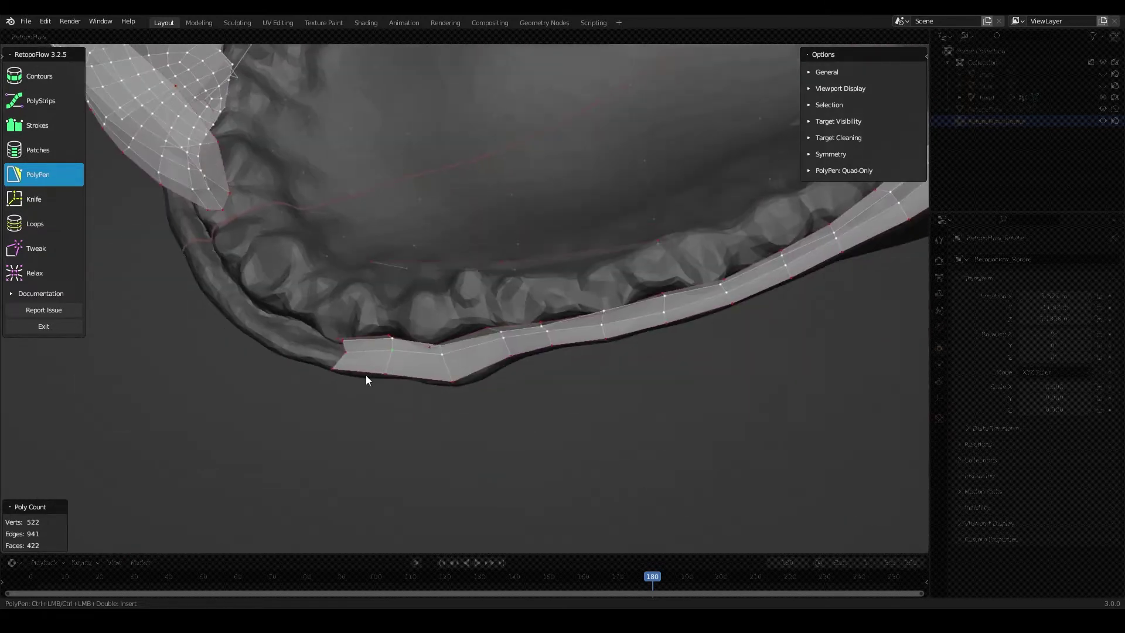
{"action": "left_click", "coordinate": [306, 354]}
{"action": "mouse_move", "coordinate": [306, 354]}
{"action": "middle_mouse_down"}
{"action": "mouse_move", "coordinate": [416, 224]}
{"action": "mouse_move", "coordinate": [572, 237]}
{"action": "middle_mouse_up"}
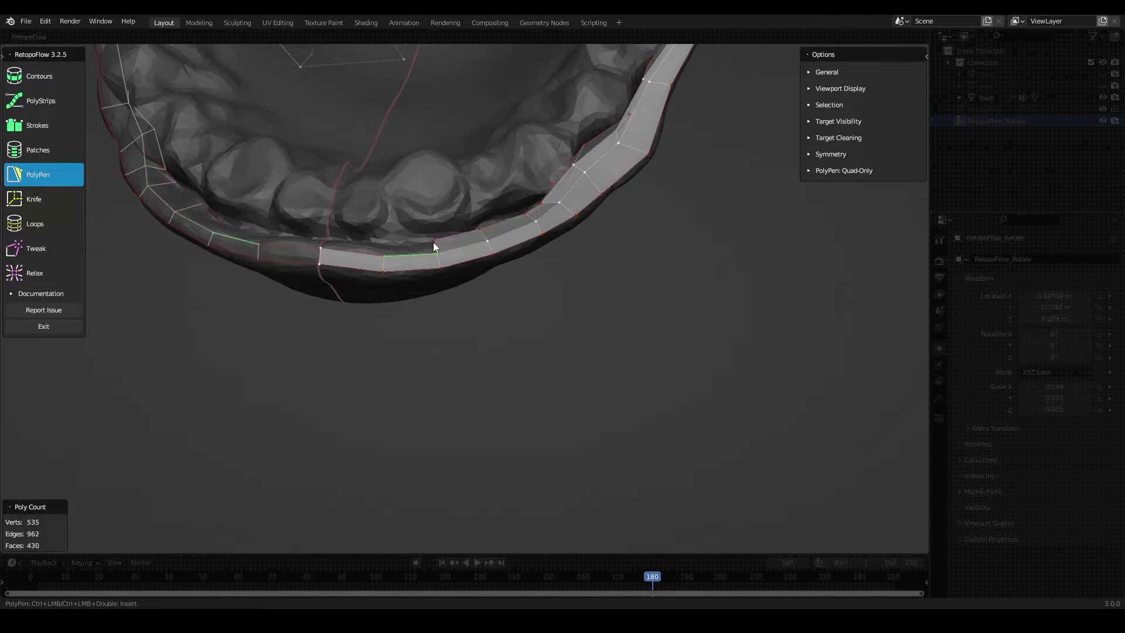
{"action": "left_click", "coordinate": [434, 243]}
{"action": "middle_click_drag", "start_coordinate": [434, 242], "coordinate": [333, 189]}
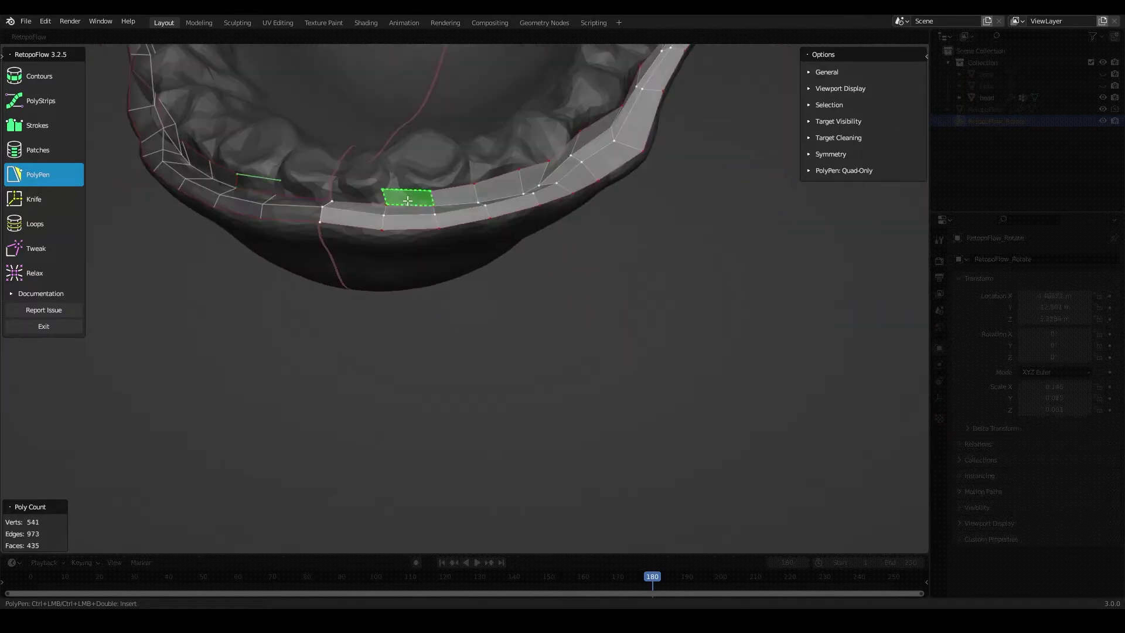
{"action": "mouse_move", "coordinate": [461, 206]}
{"action": "middle_mouse_down"}
{"action": "mouse_move", "coordinate": [680, 158]}
{"action": "mouse_move", "coordinate": [536, 283]}
{"action": "middle_mouse_up"}
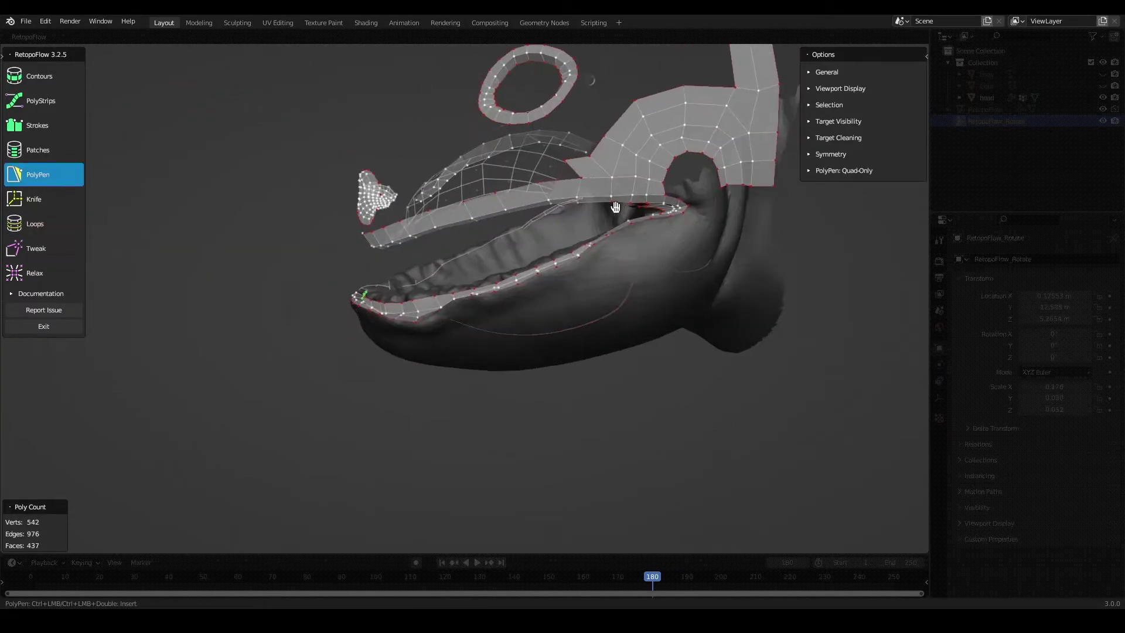
- Return to PolyPen and add new faces along the cheek beside the mouth
{"action": "key", "text": "5"}
{"action": "mouse_move", "coordinate": [397, 245]}
{"action": "middle_mouse_down"}
{"action": "mouse_move", "coordinate": [476, 354]}
{"action": "mouse_move", "coordinate": [527, 329]}
{"action": "mouse_move", "coordinate": [691, 304]}
{"action": "mouse_move", "coordinate": [423, 369]}
{"action": "mouse_move", "coordinate": [600, 380]}
{"action": "mouse_move", "coordinate": [706, 287]}
{"action": "middle_mouse_up"}
{"action": "scroll", "coordinate": [422, 369], "scroll_direction": "down", "scroll_amount": 5}
{"action": "scroll", "coordinate": [497, 377], "scroll_direction": "up", "scroll_amount": 8}
{"action": "left_click", "coordinate": [706, 287], "text": "ctrl"}
{"action": "left_click", "coordinate": [647, 317], "text": "ctrl"}
{"action": "mouse_move", "coordinate": [647, 316]}
{"action": "middle_mouse_down"}
{"action": "mouse_move", "coordinate": [646, 300]}
{"action": "mouse_move", "coordinate": [527, 275]}
{"action": "mouse_move", "coordinate": [712, 339]}
{"action": "mouse_move", "coordinate": [539, 353]}
{"action": "mouse_move", "coordinate": [673, 327]}
{"action": "mouse_move", "coordinate": [660, 304]}
{"action": "middle_mouse_up"}
- Extend the lower lip strip with faces reaching inside the mouth
{"action": "left_click", "coordinate": [526, 275], "text": "ctrl"}
{"action": "left_click", "coordinate": [537, 366], "text": "ctrl"}
{"action": "left_click", "coordinate": [472, 429], "text": "ctrl"}
{"action": "mouse_move", "coordinate": [472, 429]}
{"action": "middle_mouse_down"}
{"action": "mouse_move", "coordinate": [533, 375]}
{"action": "mouse_move", "coordinate": [328, 390]}
{"action": "mouse_move", "coordinate": [342, 438]}
{"action": "mouse_move", "coordinate": [511, 405]}
{"action": "middle_mouse_up"}
{"action": "left_click", "coordinate": [342, 438], "text": "ctrl"}
{"action": "left_click", "coordinate": [511, 404], "text": "ctrl"}
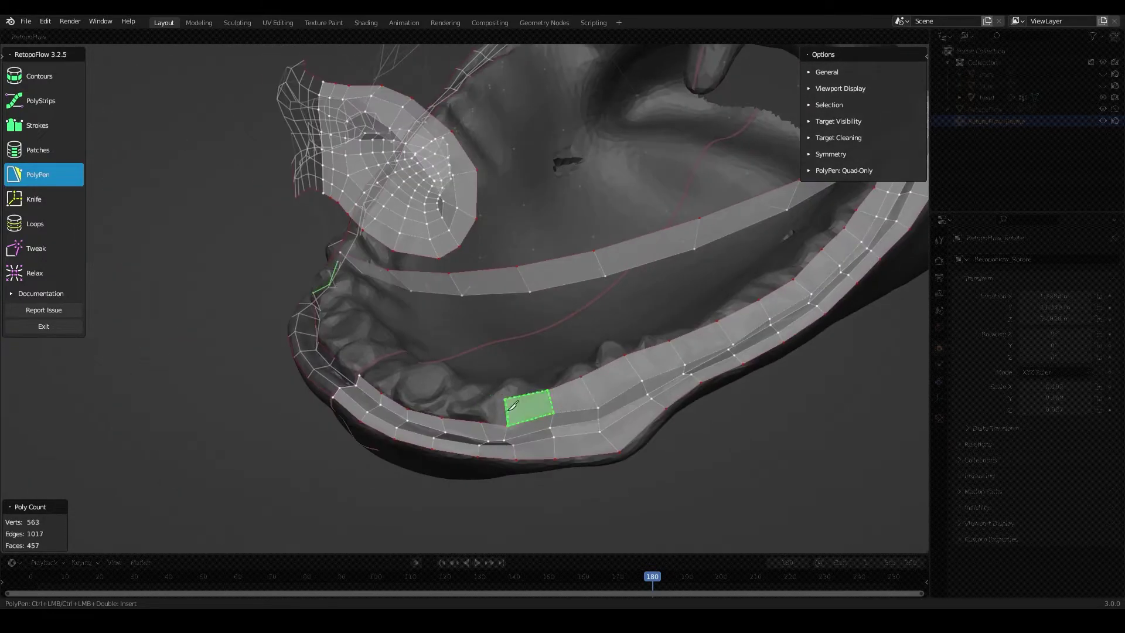
{"action": "left_click", "coordinate": [391, 385], "text": "ctrl"}
{"action": "mouse_move", "coordinate": [390, 385]}
{"action": "middle_mouse_down"}
{"action": "mouse_move", "coordinate": [519, 395]}
{"action": "mouse_move", "coordinate": [605, 324]}
{"action": "mouse_move", "coordinate": [580, 394]}
{"action": "mouse_move", "coordinate": [658, 362]}
{"action": "mouse_move", "coordinate": [612, 223]}
{"action": "mouse_move", "coordinate": [581, 264]}
{"action": "middle_mouse_up"}
{"action": "left_click", "coordinate": [518, 395], "text": "ctrl"}
- Add a further run of quads along the lower lip strip
{"action": "mouse_move", "coordinate": [597, 309]}
{"action": "middle_mouse_down"}
{"action": "mouse_move", "coordinate": [606, 410]}
{"action": "mouse_move", "coordinate": [586, 381]}
{"action": "mouse_move", "coordinate": [615, 375]}
{"action": "mouse_move", "coordinate": [571, 381]}
{"action": "mouse_move", "coordinate": [526, 367]}
{"action": "mouse_move", "coordinate": [498, 334]}
{"action": "mouse_move", "coordinate": [528, 313]}
{"action": "mouse_move", "coordinate": [498, 380]}
{"action": "mouse_move", "coordinate": [480, 366]}
{"action": "mouse_move", "coordinate": [514, 427]}
{"action": "mouse_move", "coordinate": [410, 387]}
{"action": "mouse_move", "coordinate": [465, 337]}
{"action": "mouse_move", "coordinate": [493, 367]}
{"action": "middle_mouse_up"}
{"action": "left_click", "coordinate": [606, 410], "text": "ctrl"}
{"action": "left_click", "coordinate": [563, 404], "text": "ctrl"}
{"action": "left_click", "coordinate": [526, 367], "text": "ctrl"}
{"action": "left_click", "coordinate": [528, 313], "text": "ctrl"}
{"action": "left_click", "coordinate": [481, 366], "text": "ctrl"}
{"action": "left_click", "coordinate": [410, 387], "text": "ctrl"}
{"action": "left_click", "coordinate": [424, 416], "text": "ctrl"}
- Add quads inside the mouth up to the mouth corner
{"action": "left_click", "coordinate": [465, 336], "text": "ctrl"}
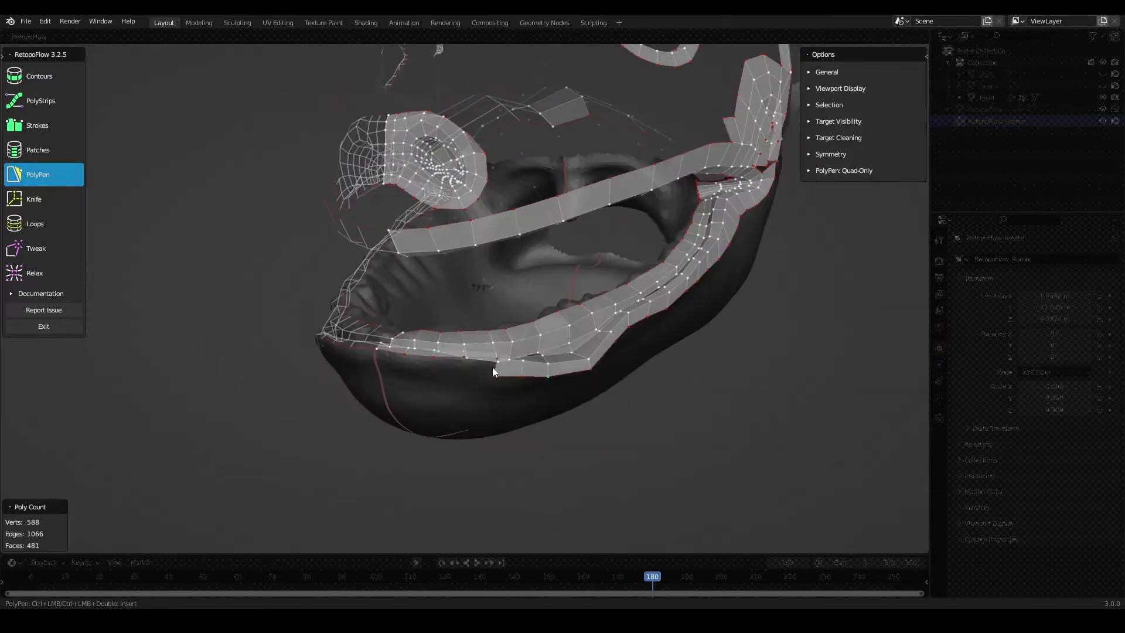
{"action": "left_click", "coordinate": [410, 359], "text": "ctrl"}
{"action": "mouse_move", "coordinate": [410, 359]}
{"action": "middle_mouse_down"}
{"action": "mouse_move", "coordinate": [513, 382]}
{"action": "mouse_move", "coordinate": [484, 321]}
{"action": "middle_mouse_up"}
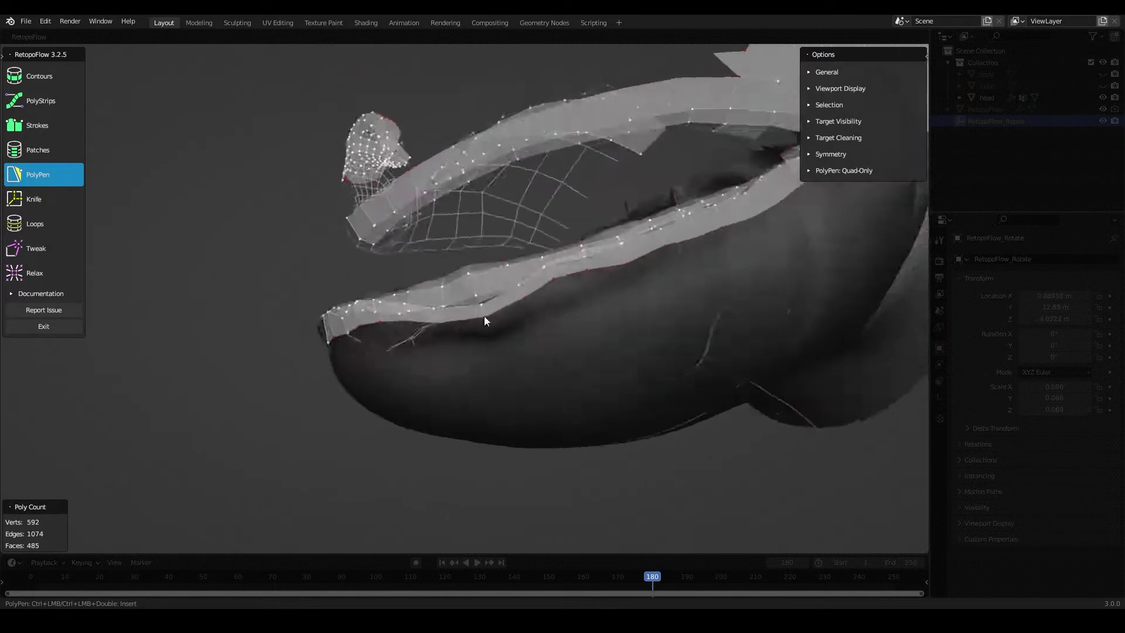
{"action": "middle_click_drag", "start_coordinate": [572, 338], "coordinate": [527, 263]}
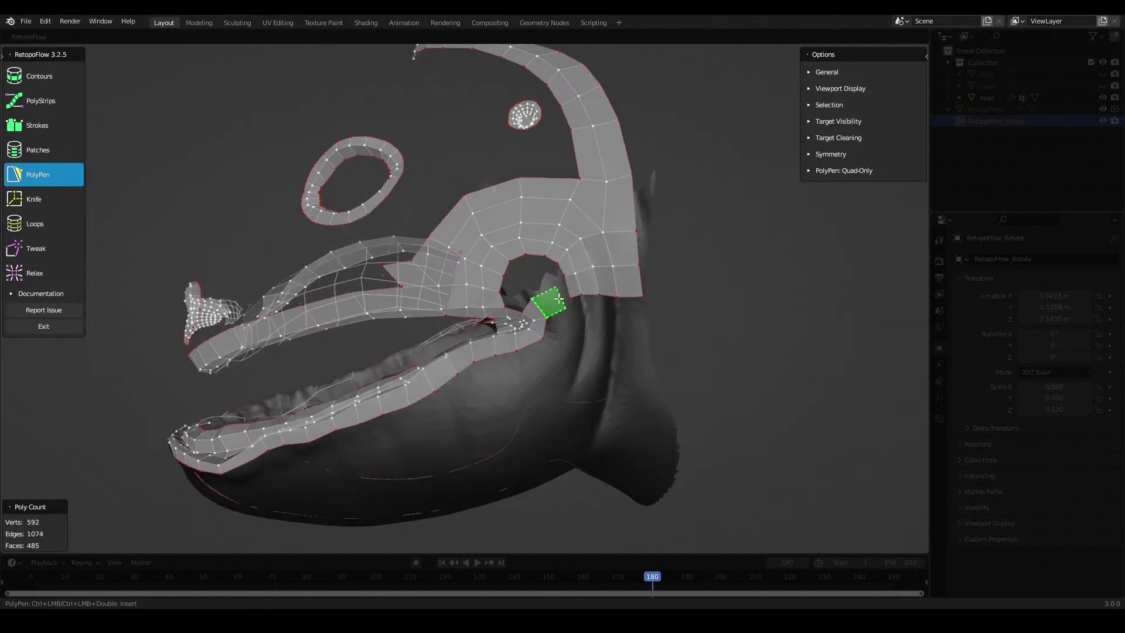
{"action": "left_click", "coordinate": [553, 339], "text": "ctrl"}
{"action": "mouse_move", "coordinate": [553, 340]}
{"action": "middle_mouse_down"}
{"action": "mouse_move", "coordinate": [535, 322]}
{"action": "mouse_move", "coordinate": [441, 329]}
{"action": "mouse_move", "coordinate": [510, 445]}
{"action": "mouse_move", "coordinate": [479, 319]}
{"action": "mouse_move", "coordinate": [600, 337]}
{"action": "mouse_move", "coordinate": [656, 321]}
{"action": "mouse_move", "coordinate": [443, 385]}
{"action": "mouse_move", "coordinate": [615, 359]}
{"action": "mouse_move", "coordinate": [22, 195]}
{"action": "middle_mouse_up"}
- Start the cheek strip at the mouth corner with a first run of new faces
{"action": "key", "text": "9"}
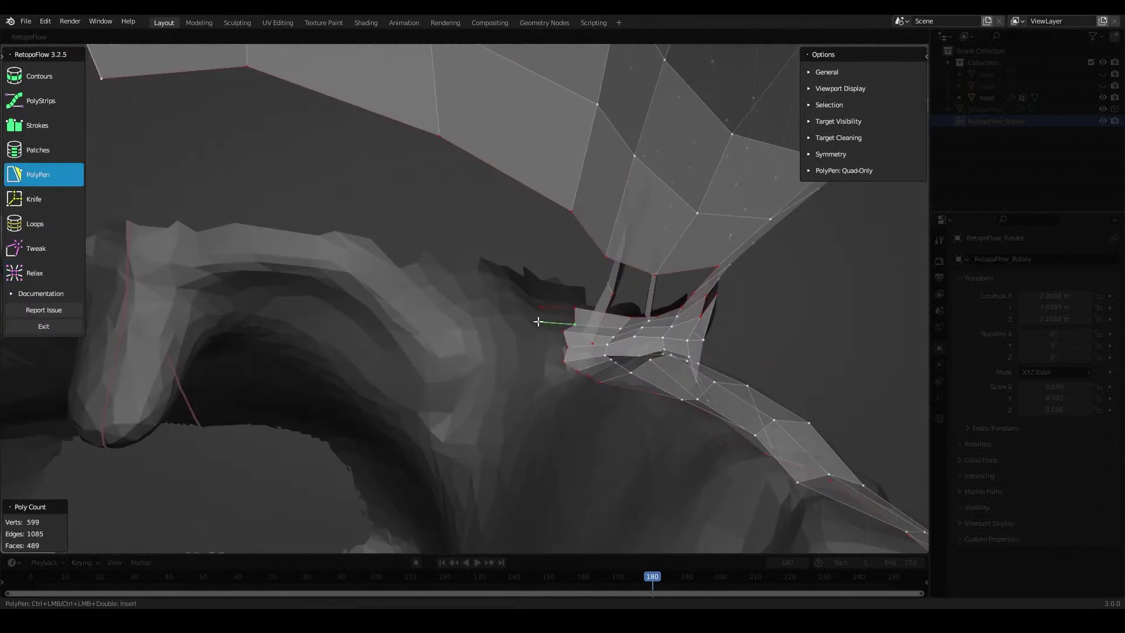
{"action": "left_click", "coordinate": [538, 322], "text": "ctrl"}
{"action": "mouse_move", "coordinate": [538, 322]}
{"action": "middle_mouse_down"}
{"action": "mouse_move", "coordinate": [539, 376]}
{"action": "mouse_move", "coordinate": [642, 293]}
{"action": "mouse_move", "coordinate": [494, 195]}
{"action": "mouse_move", "coordinate": [615, 289]}
{"action": "mouse_move", "coordinate": [467, 204]}
{"action": "mouse_move", "coordinate": [648, 305]}
{"action": "mouse_move", "coordinate": [648, 329]}
{"action": "mouse_move", "coordinate": [544, 324]}
{"action": "mouse_move", "coordinate": [396, 218]}
{"action": "middle_mouse_up"}
{"action": "left_click", "coordinate": [528, 354], "text": "ctrl"}
{"action": "left_click", "coordinate": [540, 376], "text": "ctrl"}
{"action": "left_click", "coordinate": [512, 230], "text": "ctrl"}
{"action": "left_click", "coordinate": [615, 288], "text": "ctrl"}
{"action": "left_click", "coordinate": [648, 304], "text": "ctrl"}
{"action": "left_click", "coordinate": [396, 217], "text": "ctrl"}
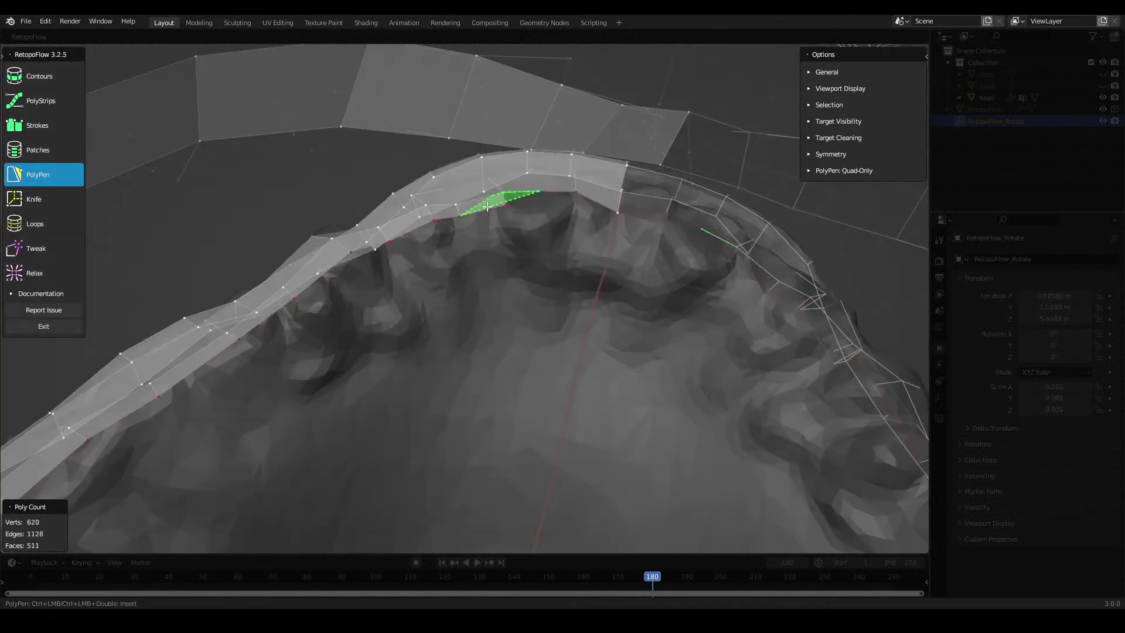
{"action": "left_click", "coordinate": [565, 199], "text": "ctrl"}
{"action": "mouse_move", "coordinate": [565, 199]}
{"action": "middle_mouse_down"}
{"action": "mouse_move", "coordinate": [510, 221]}
{"action": "mouse_move", "coordinate": [359, 143]}
{"action": "mouse_move", "coordinate": [371, 181]}
{"action": "mouse_move", "coordinate": [521, 306]}
{"action": "mouse_move", "coordinate": [548, 269]}
{"action": "middle_mouse_up"}
- Briefly relax, then grow the strip with PolyPen along the cheek ridge
{"action": "key", "text": "9"}
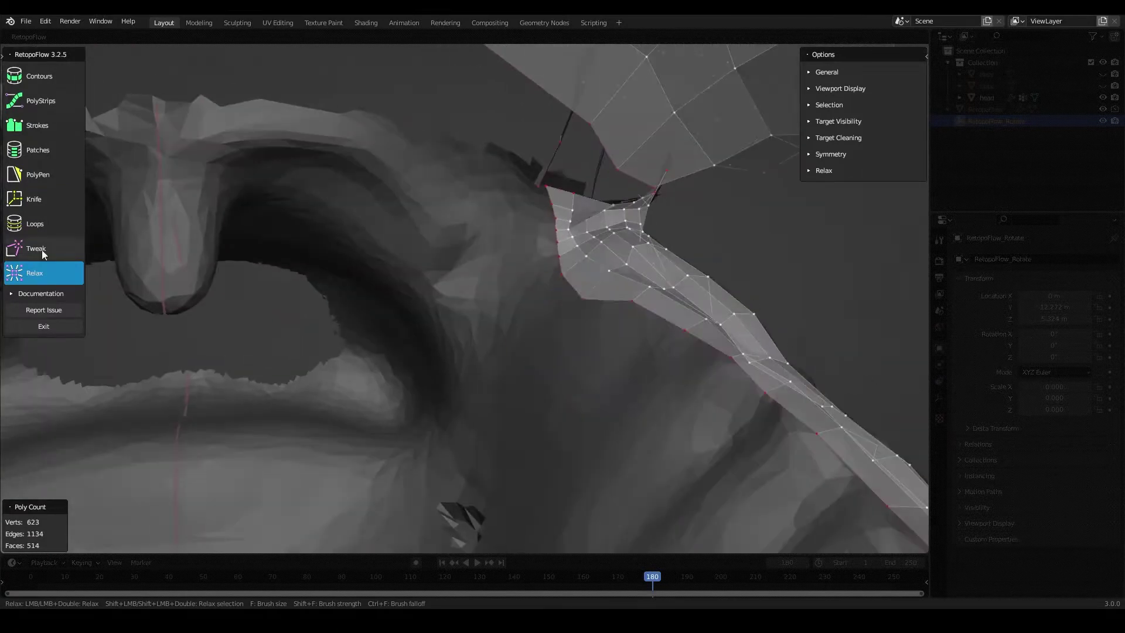
{"action": "left_click", "coordinate": [73, 169]}
{"action": "middle_click_drag", "start_coordinate": [352, 234], "coordinate": [528, 202]}
{"action": "left_click", "coordinate": [528, 203], "text": "ctrl"}
{"action": "left_click", "coordinate": [546, 249], "text": "ctrl"}
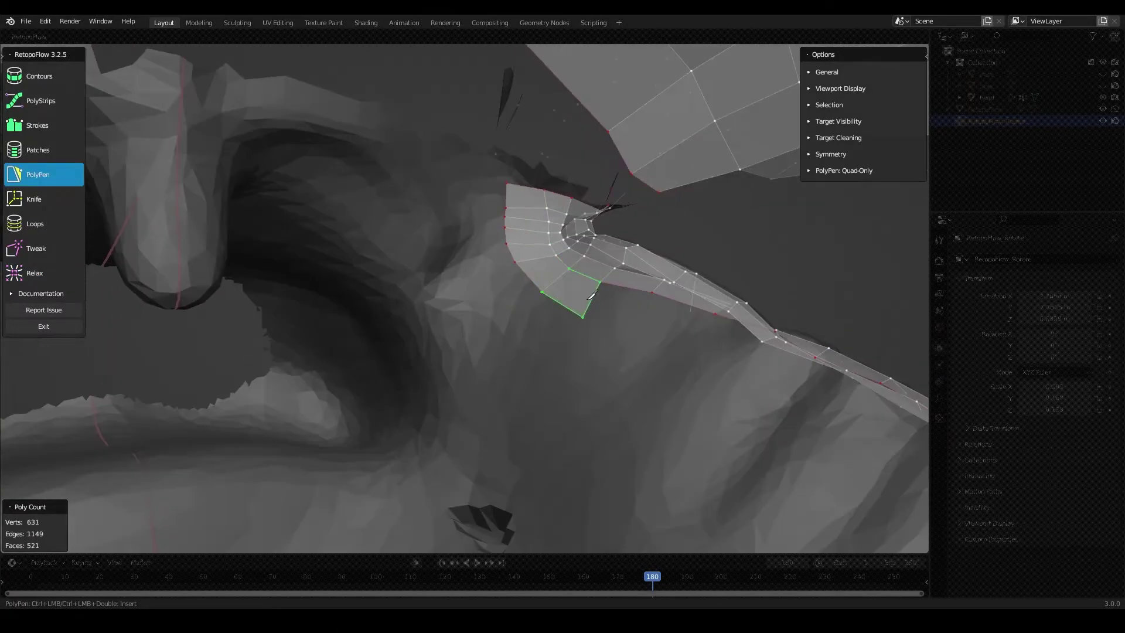
{"action": "left_click", "coordinate": [590, 293], "text": "ctrl"}
{"action": "mouse_move", "coordinate": [590, 293]}
{"action": "middle_mouse_down"}
{"action": "mouse_move", "coordinate": [728, 364]}
{"action": "mouse_move", "coordinate": [539, 264]}
{"action": "mouse_move", "coordinate": [478, 302]}
{"action": "middle_mouse_up"}
{"action": "left_click", "coordinate": [539, 264], "text": "ctrl"}
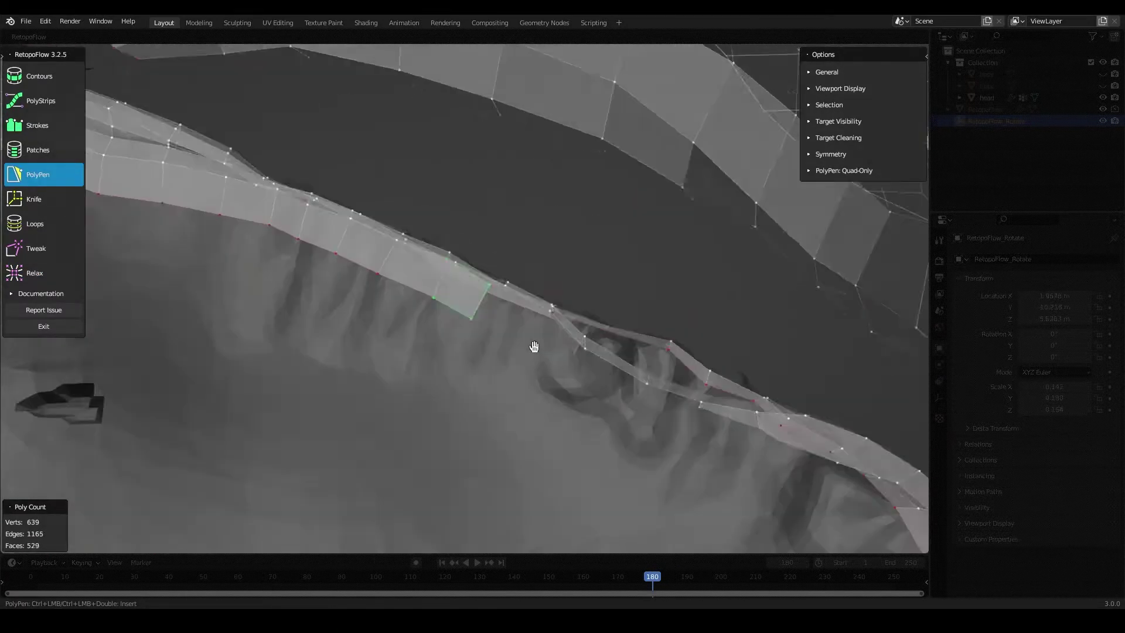
{"action": "middle_click_drag", "start_coordinate": [534, 346], "coordinate": [649, 312]}
{"action": "left_click", "coordinate": [649, 312], "text": "ctrl"}
{"action": "left_click", "coordinate": [734, 357], "text": "ctrl"}
{"action": "mouse_move", "coordinate": [734, 356]}
{"action": "middle_mouse_down"}
{"action": "mouse_move", "coordinate": [801, 377]}
{"action": "mouse_move", "coordinate": [678, 334]}
{"action": "mouse_move", "coordinate": [503, 334]}
{"action": "mouse_move", "coordinate": [535, 331]}
{"action": "mouse_move", "coordinate": [463, 348]}
{"action": "middle_mouse_up"}
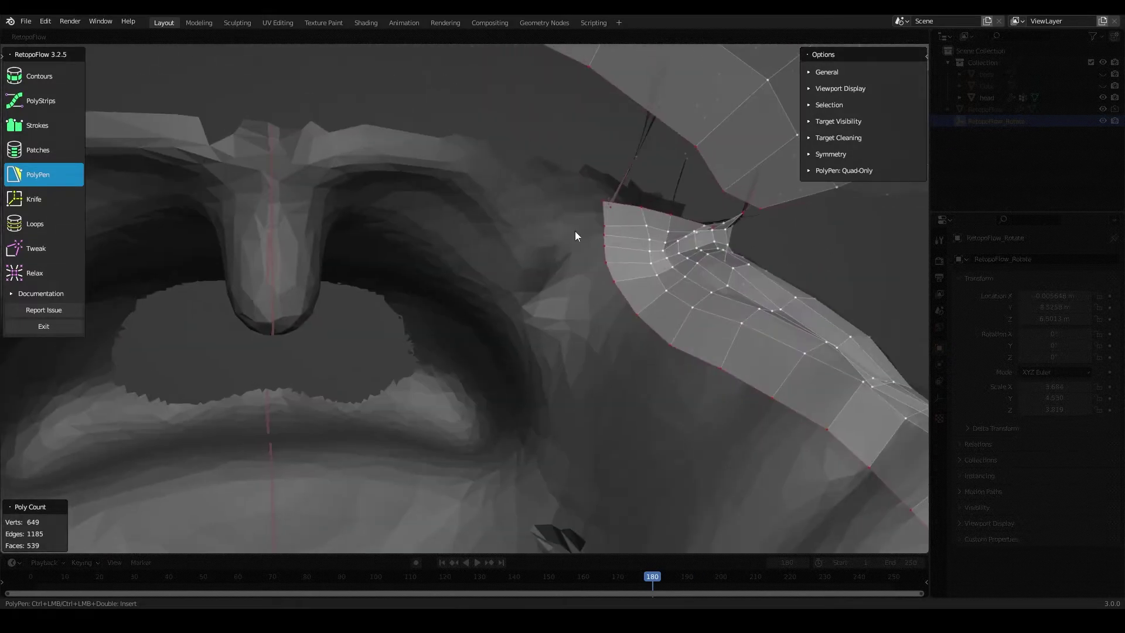
- Commit more quads below the cheek strip, making a double row
{"action": "left_click", "coordinate": [570, 228], "text": "ctrl"}
{"action": "middle_click_drag", "start_coordinate": [570, 229], "coordinate": [480, 203]}
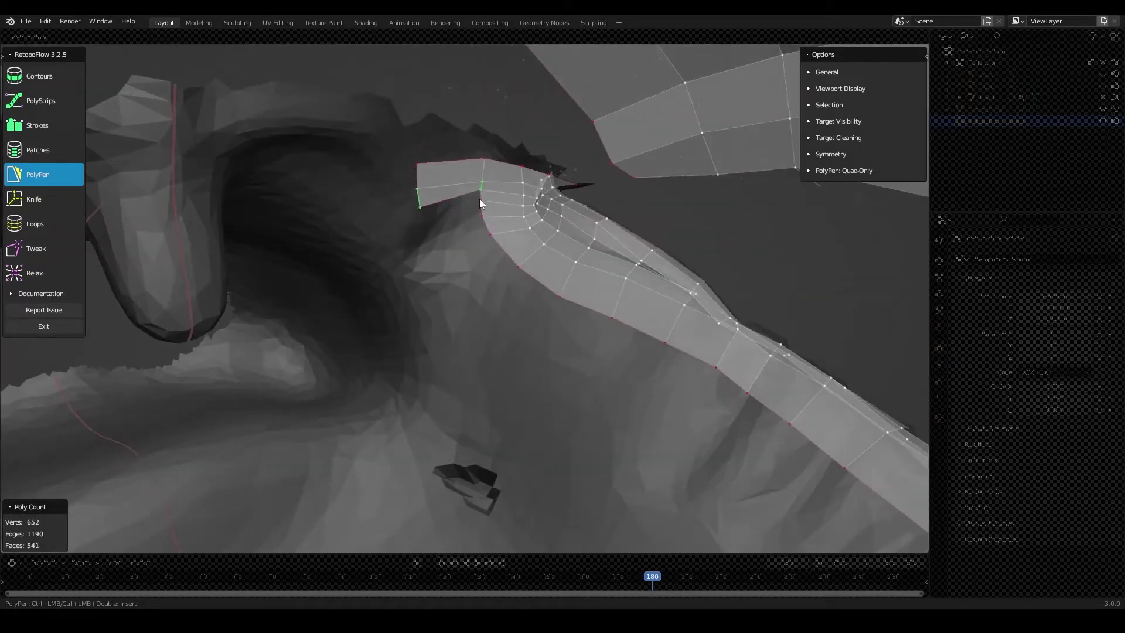
{"action": "left_click", "coordinate": [504, 312], "text": "ctrl"}
{"action": "middle_click_drag", "start_coordinate": [503, 311], "coordinate": [470, 329]}
{"action": "left_click", "coordinate": [658, 392], "text": "ctrl"}
{"action": "middle_click_drag", "start_coordinate": [658, 392], "coordinate": [641, 364]}
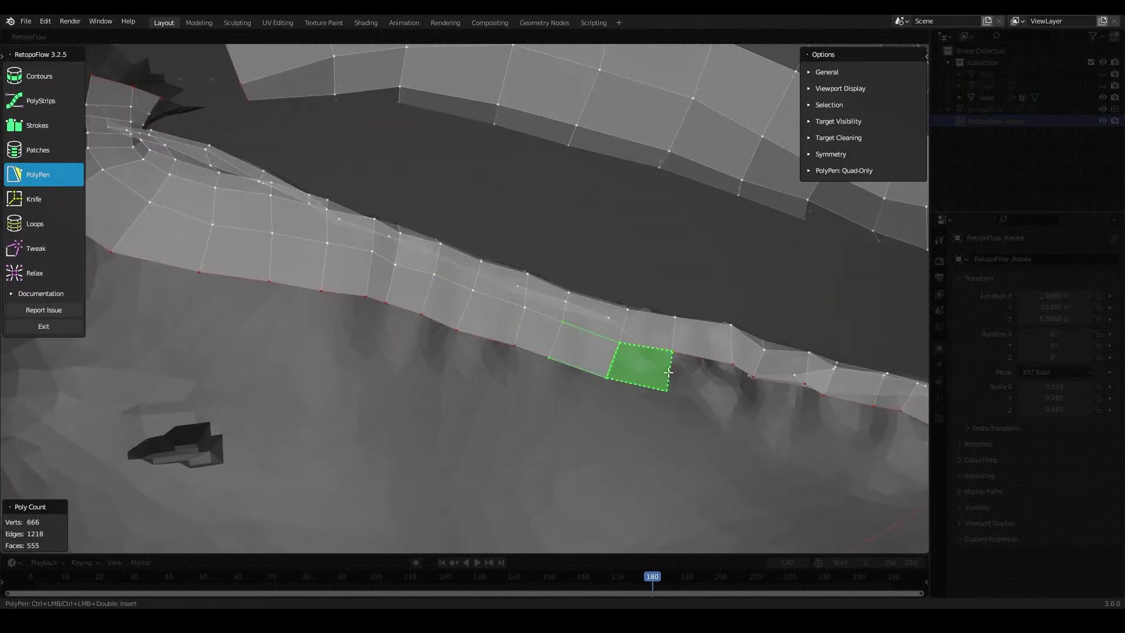
{"action": "left_click", "coordinate": [573, 335], "text": "ctrl"}
{"action": "middle_click_drag", "start_coordinate": [573, 335], "coordinate": [347, 251]}
{"action": "left_click", "coordinate": [498, 305], "text": "ctrl"}
{"action": "scroll", "coordinate": [598, 272], "scroll_direction": "down", "scroll_amount": 3}
- Add faces along the upper lip while inspecting the nostril ring
{"action": "scroll", "coordinate": [600, 289], "scroll_direction": "up", "scroll_amount": 5}
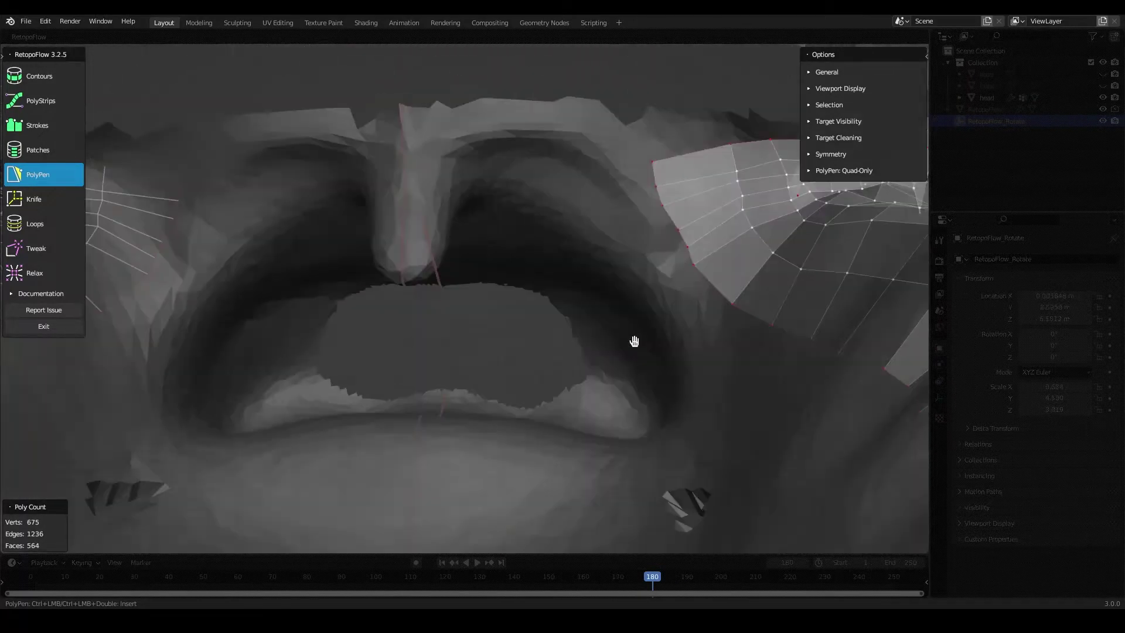
{"action": "mouse_move", "coordinate": [633, 342]}
{"action": "middle_mouse_down"}
{"action": "mouse_move", "coordinate": [628, 301]}
{"action": "mouse_move", "coordinate": [517, 337]}
{"action": "mouse_move", "coordinate": [638, 341]}
{"action": "mouse_move", "coordinate": [658, 312]}
{"action": "mouse_move", "coordinate": [586, 294]}
{"action": "mouse_move", "coordinate": [596, 221]}
{"action": "middle_mouse_up"}
{"action": "left_click", "coordinate": [454, 161], "text": "ctrl"}
{"action": "middle_click_drag", "start_coordinate": [454, 161], "coordinate": [709, 202]}
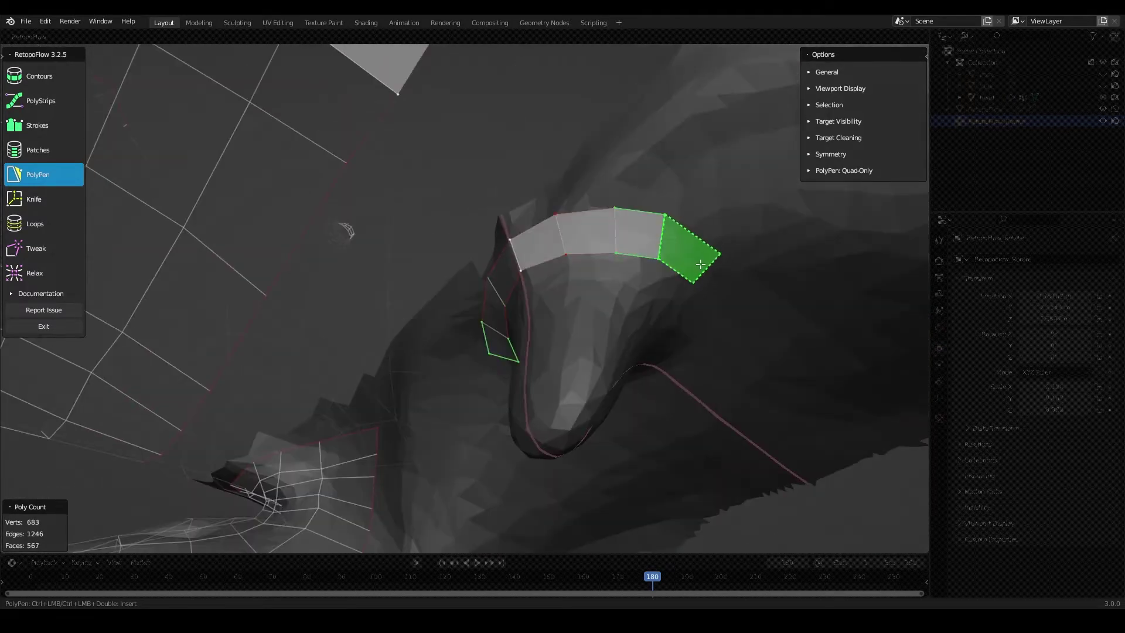
{"action": "left_click", "coordinate": [709, 202], "text": "ctrl"}
{"action": "middle_click_drag", "start_coordinate": [794, 322], "coordinate": [474, 194]}
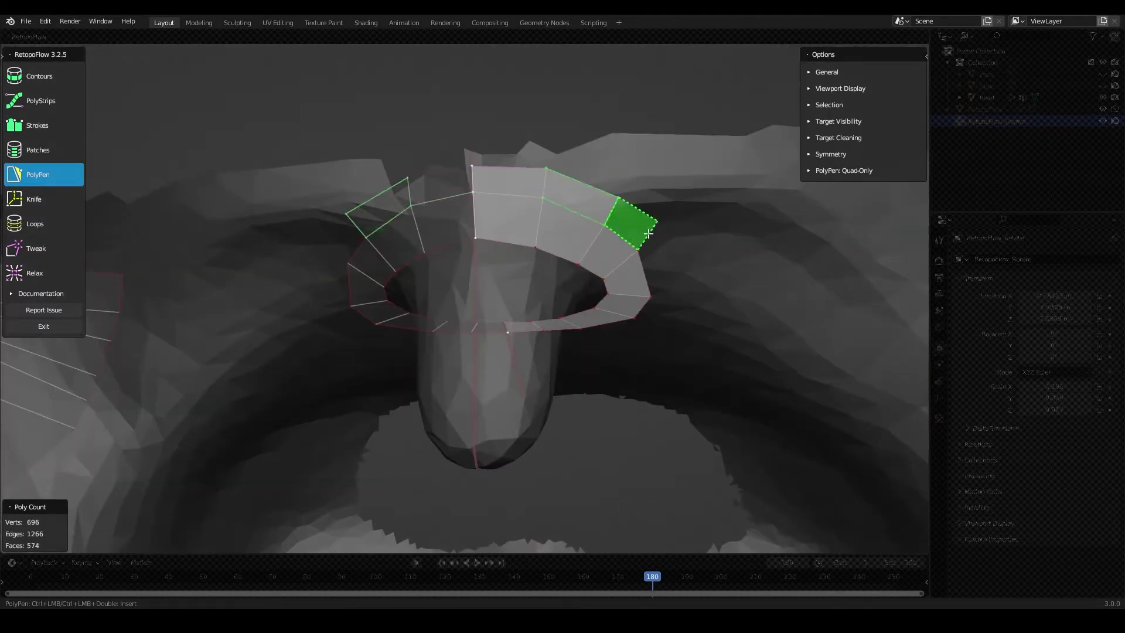
{"action": "mouse_move", "coordinate": [648, 234]}
{"action": "middle_mouse_down"}
{"action": "mouse_move", "coordinate": [665, 440]}
{"action": "mouse_move", "coordinate": [574, 269]}
{"action": "mouse_move", "coordinate": [633, 287]}
{"action": "middle_mouse_up"}
{"action": "mouse_move", "coordinate": [720, 343]}
{"action": "middle_mouse_down"}
{"action": "mouse_move", "coordinate": [616, 394]}
{"action": "mouse_move", "coordinate": [615, 377]}
{"action": "mouse_move", "coordinate": [484, 254]}
{"action": "mouse_move", "coordinate": [487, 442]}
{"action": "middle_mouse_up"}
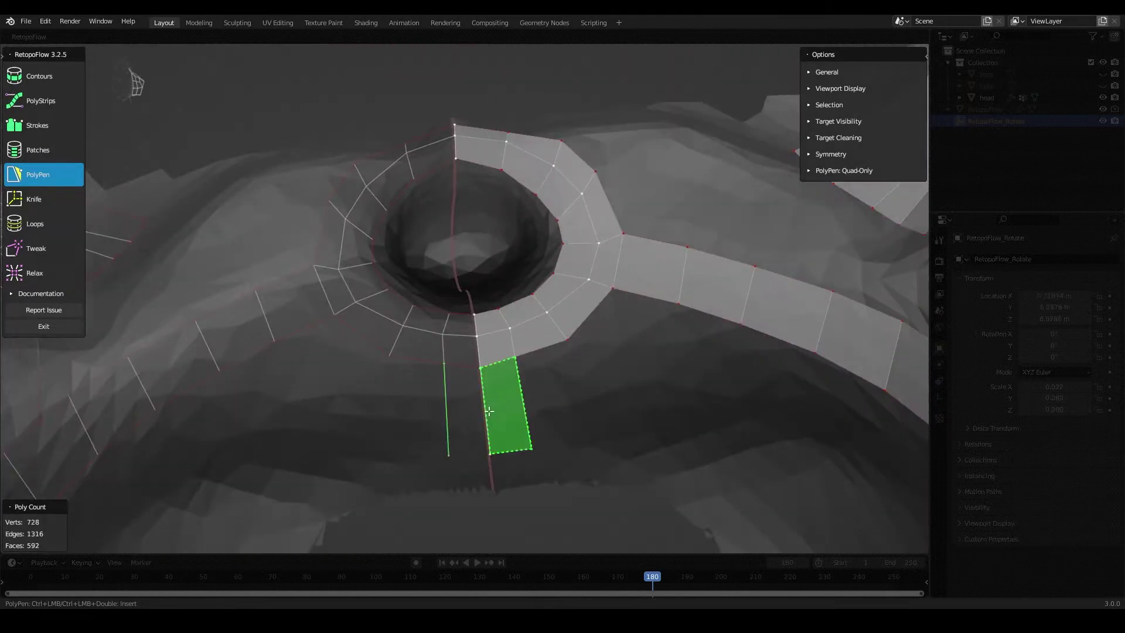
{"action": "mouse_move", "coordinate": [611, 462]}
{"action": "middle_mouse_down"}
{"action": "mouse_move", "coordinate": [721, 389]}
{"action": "mouse_move", "coordinate": [488, 337]}
{"action": "mouse_move", "coordinate": [384, 282]}
{"action": "mouse_move", "coordinate": [495, 286]}
{"action": "mouse_move", "coordinate": [612, 368]}
{"action": "mouse_move", "coordinate": [678, 375]}
{"action": "middle_mouse_up"}
{"action": "left_click", "coordinate": [678, 375], "text": "ctrl"}
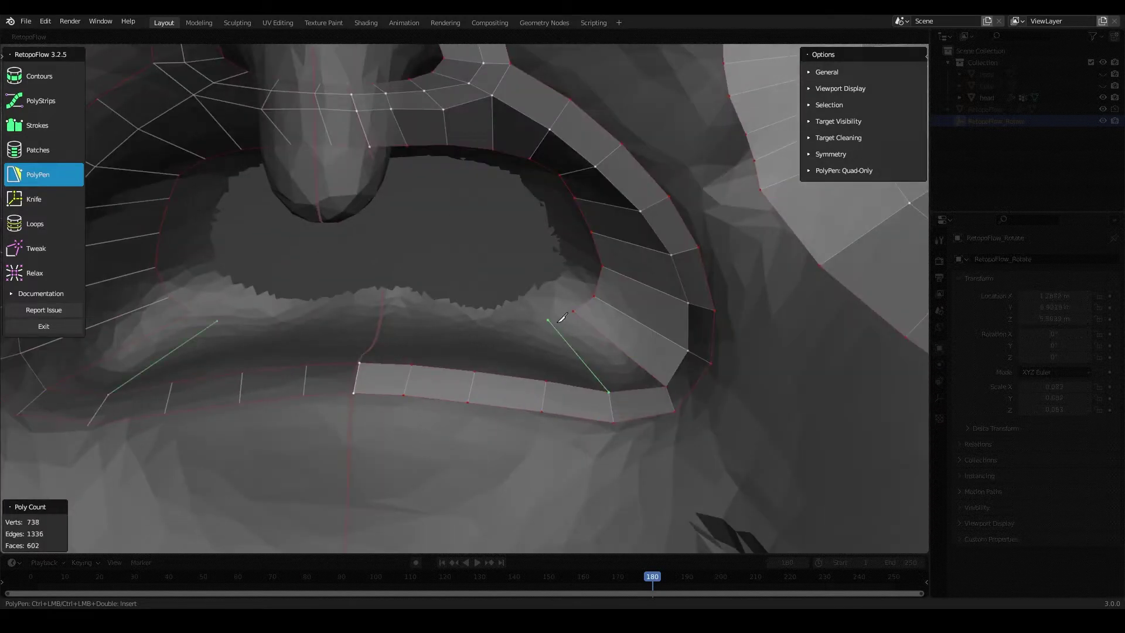
{"action": "middle_click_drag", "start_coordinate": [391, 342], "coordinate": [492, 311]}
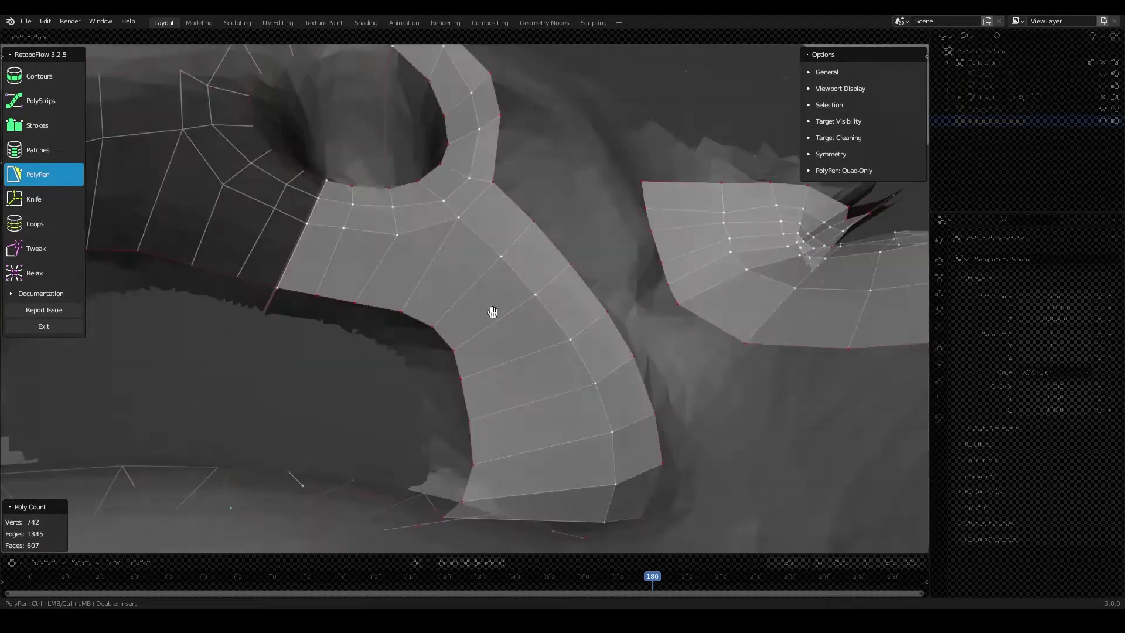
- Insert edge loops through the lip mesh and add a contour ring around the mouth
{"action": "key", "text": "7"}
{"action": "mouse_move", "coordinate": [648, 359]}
{"action": "middle_mouse_down"}
{"action": "mouse_move", "coordinate": [419, 298]}
{"action": "mouse_move", "coordinate": [462, 385]}
{"action": "mouse_move", "coordinate": [603, 246]}
{"action": "mouse_move", "coordinate": [606, 334]}
{"action": "mouse_move", "coordinate": [541, 304]}
{"action": "mouse_move", "coordinate": [490, 258]}
{"action": "mouse_move", "coordinate": [469, 423]}
{"action": "mouse_move", "coordinate": [434, 294]}
{"action": "mouse_move", "coordinate": [474, 332]}
{"action": "mouse_move", "coordinate": [457, 264]}
{"action": "mouse_move", "coordinate": [463, 229]}
{"action": "mouse_move", "coordinate": [451, 226]}
{"action": "mouse_move", "coordinate": [469, 258]}
{"action": "mouse_move", "coordinate": [633, 243]}
{"action": "mouse_move", "coordinate": [484, 284]}
{"action": "mouse_move", "coordinate": [585, 328]}
{"action": "mouse_move", "coordinate": [610, 298]}
{"action": "mouse_move", "coordinate": [573, 161]}
{"action": "mouse_move", "coordinate": [489, 206]}
{"action": "middle_mouse_up"}
{"action": "left_click", "coordinate": [463, 384], "text": "ctrl"}
{"action": "key", "text": "1"}
{"action": "left_click", "coordinate": [484, 276], "text": "ctrl"}
{"action": "key", "text": "5"}
{"action": "left_click", "coordinate": [473, 332], "text": "ctrl"}
{"action": "key", "text": "7"}
{"action": "left_click", "coordinate": [461, 227], "text": "ctrl"}
- Bridge the lip and cheek strips and extend the lip strip with quads
{"action": "middle_click_drag", "start_coordinate": [483, 168], "coordinate": [488, 210]}
{"action": "key", "text": "5"}
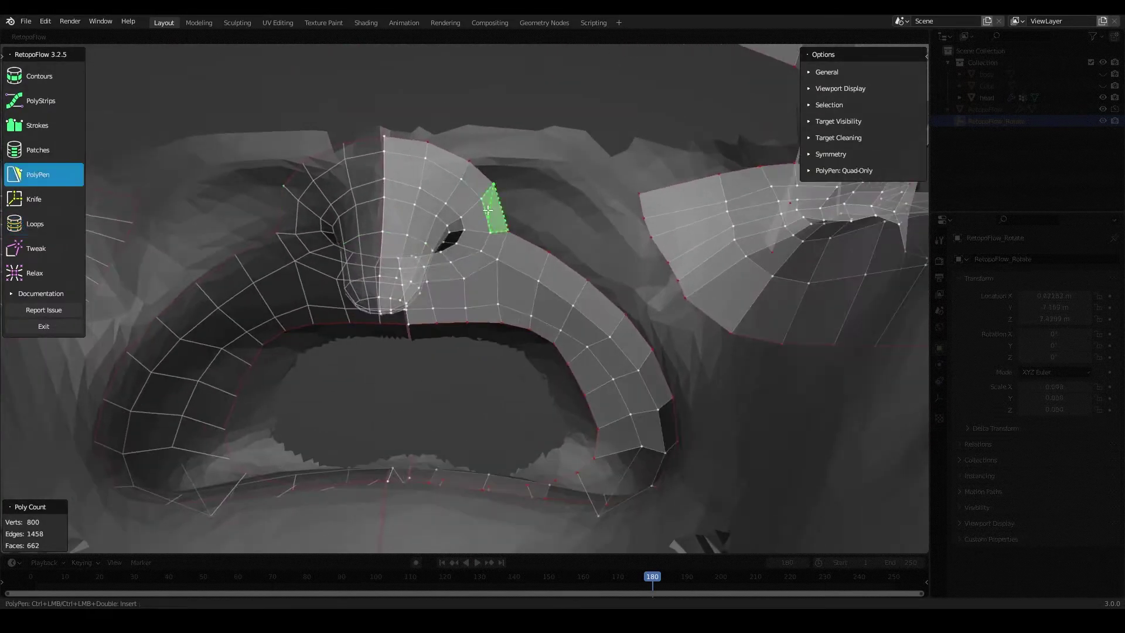
{"action": "middle_click_drag", "start_coordinate": [591, 274], "coordinate": [523, 317]}
{"action": "key", "text": "5"}
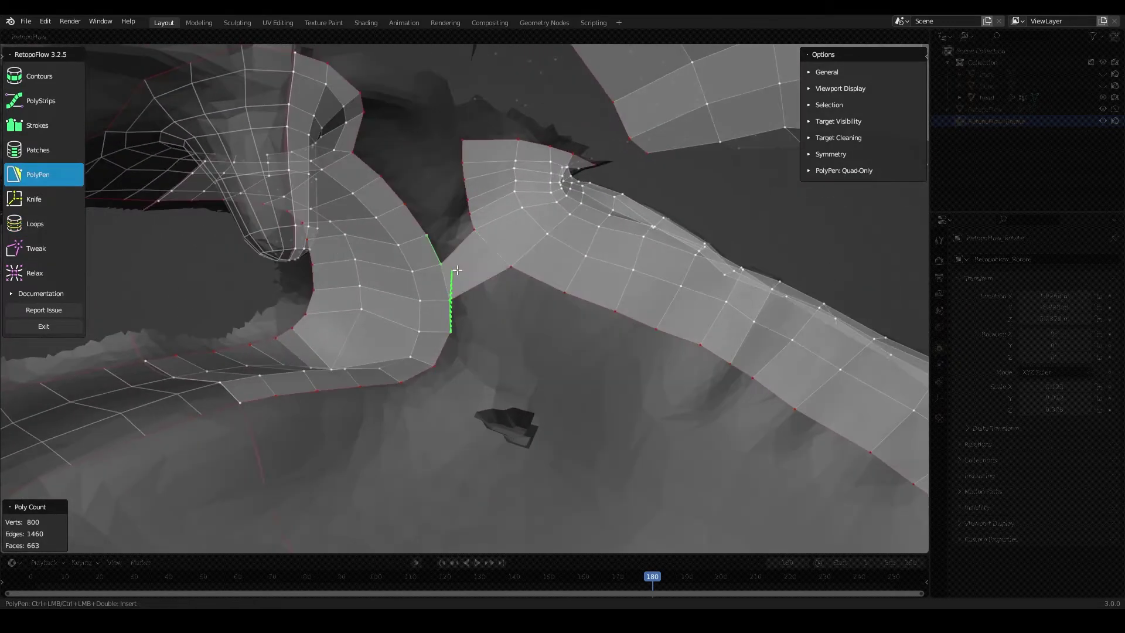
{"action": "left_click", "coordinate": [457, 270]}
{"action": "mouse_move", "coordinate": [457, 270]}
{"action": "middle_mouse_down"}
{"action": "mouse_move", "coordinate": [447, 164]}
{"action": "mouse_move", "coordinate": [521, 253]}
{"action": "middle_mouse_up"}
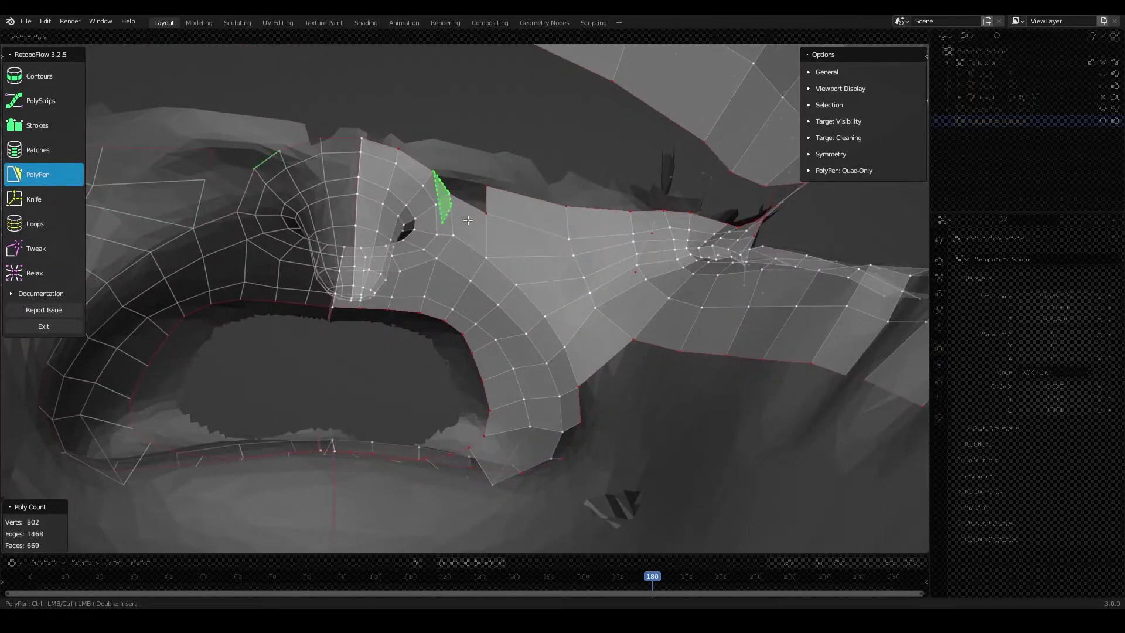
{"action": "key", "text": "6"}
{"action": "mouse_move", "coordinate": [468, 220]}
{"action": "middle_mouse_down"}
{"action": "mouse_move", "coordinate": [548, 248]}
{"action": "mouse_move", "coordinate": [557, 240]}
{"action": "mouse_move", "coordinate": [572, 367]}
{"action": "mouse_move", "coordinate": [508, 351]}
{"action": "mouse_move", "coordinate": [570, 336]}
{"action": "middle_mouse_up"}
{"action": "key", "text": "w"}
{"action": "left_click", "coordinate": [499, 328]}
{"action": "mouse_move", "coordinate": [662, 408]}
{"action": "middle_mouse_down"}
{"action": "mouse_move", "coordinate": [492, 337]}
{"action": "mouse_move", "coordinate": [674, 357]}
{"action": "mouse_move", "coordinate": [786, 306]}
{"action": "middle_mouse_up"}
{"action": "left_click", "coordinate": [504, 334], "text": "ctrl"}
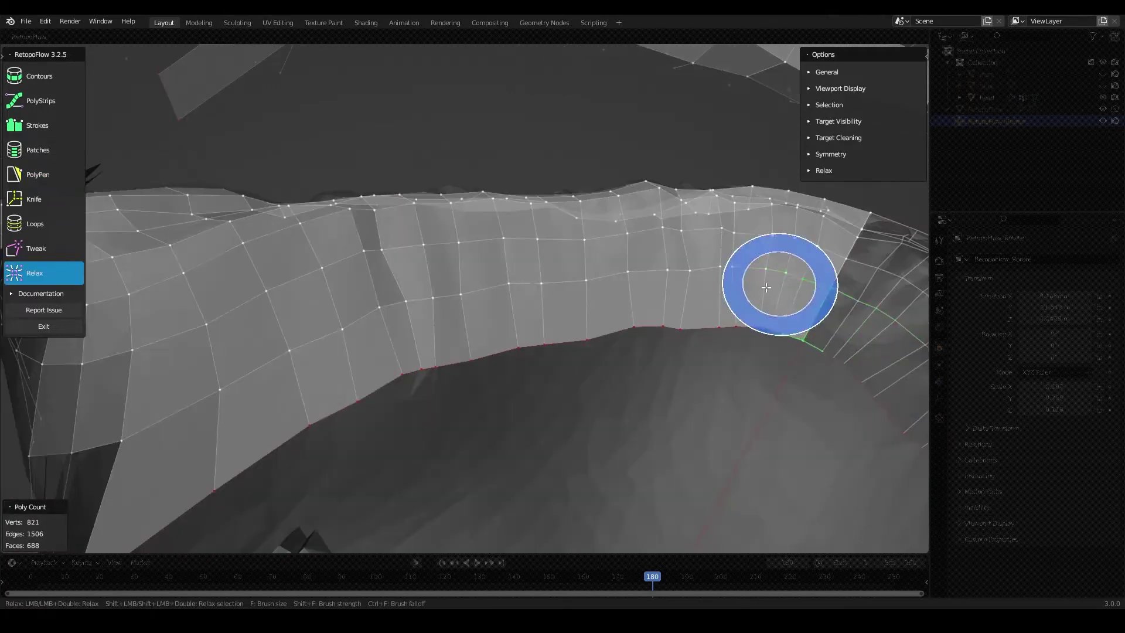
{"action": "mouse_move", "coordinate": [392, 330]}
{"action": "middle_mouse_down"}
{"action": "mouse_move", "coordinate": [264, 293]}
{"action": "mouse_move", "coordinate": [515, 359]}
{"action": "mouse_move", "coordinate": [394, 292]}
{"action": "mouse_move", "coordinate": [504, 322]}
{"action": "mouse_move", "coordinate": [289, 297]}
{"action": "mouse_move", "coordinate": [410, 246]}
{"action": "mouse_move", "coordinate": [454, 205]}
{"action": "middle_mouse_up"}
- Fill the notch in the retopo mesh with a series of new faces
{"action": "key", "text": "5"}
{"action": "mouse_move", "coordinate": [487, 323]}
{"action": "middle_mouse_down"}
{"action": "mouse_move", "coordinate": [546, 472]}
{"action": "mouse_move", "coordinate": [430, 351]}
{"action": "mouse_move", "coordinate": [476, 364]}
{"action": "middle_mouse_up"}
{"action": "left_click", "coordinate": [546, 472], "text": "ctrl"}
{"action": "left_click", "coordinate": [481, 287], "text": "ctrl"}
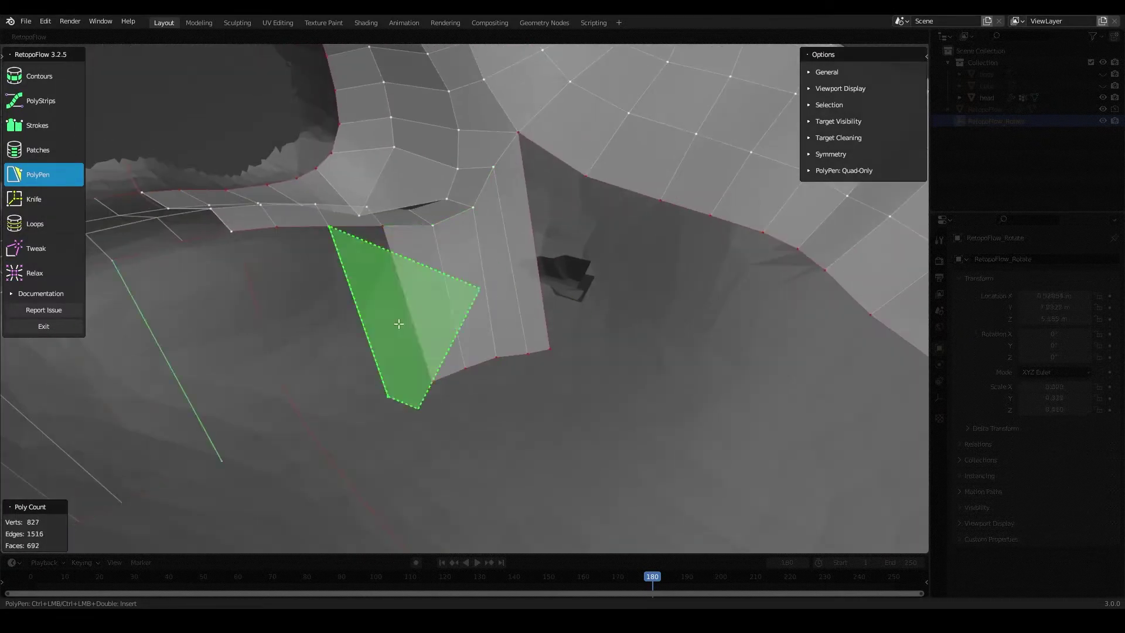
{"action": "left_click", "coordinate": [595, 266], "text": "ctrl"}
{"action": "middle_click_drag", "start_coordinate": [594, 266], "coordinate": [610, 222]}
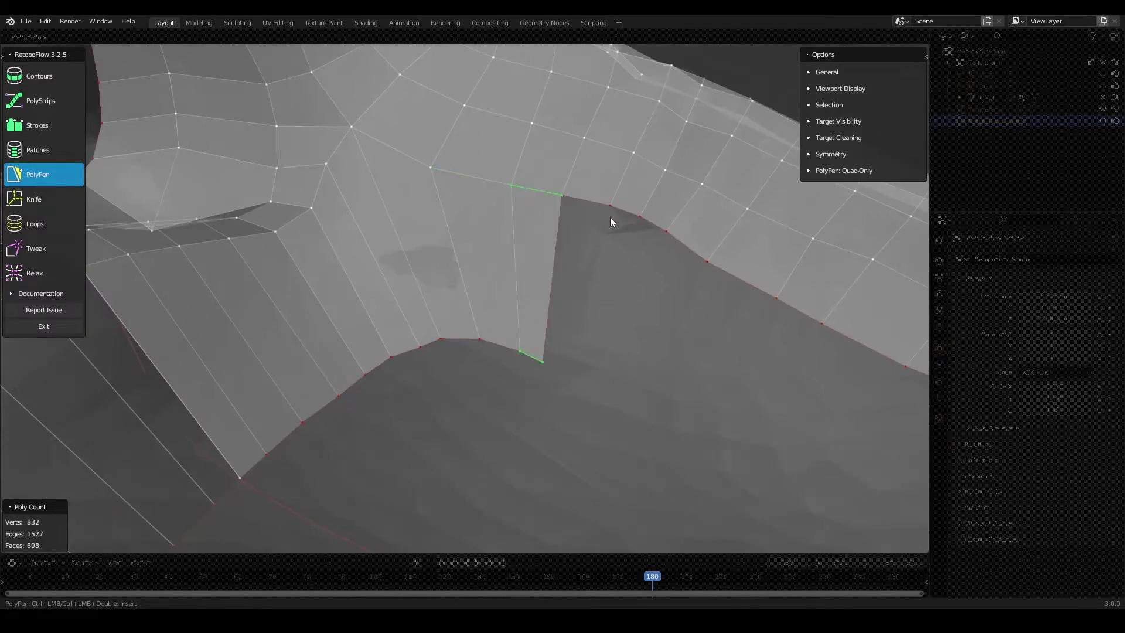
{"action": "left_click", "coordinate": [593, 293], "text": "ctrl"}
{"action": "middle_click_drag", "start_coordinate": [593, 293], "coordinate": [561, 233]}
{"action": "left_click", "coordinate": [619, 400], "text": "ctrl"}
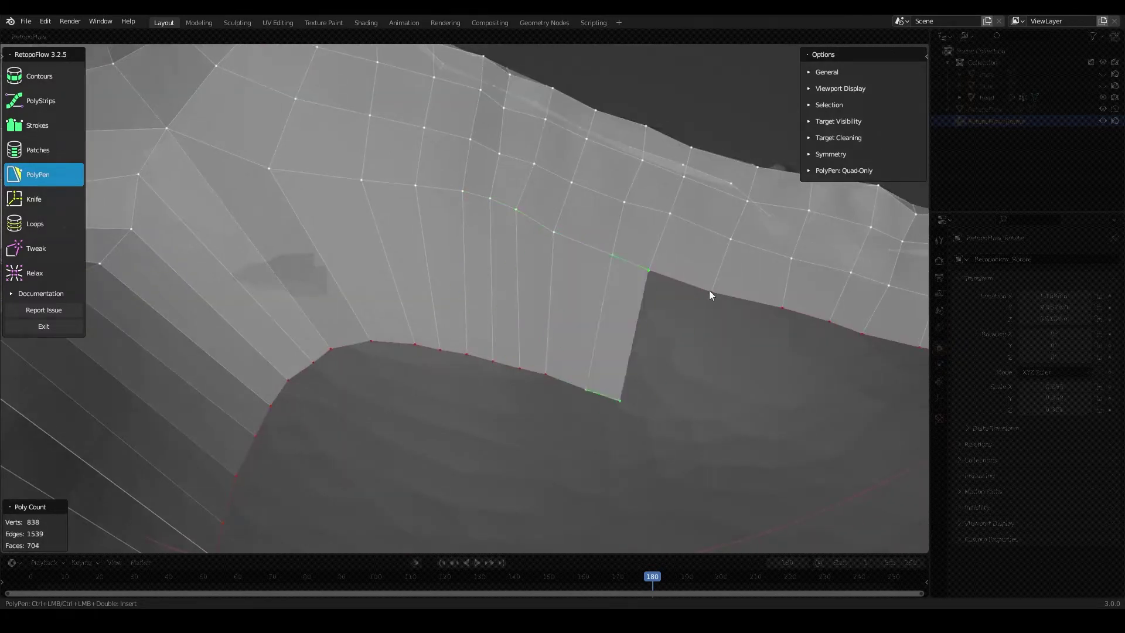
{"action": "left_click", "coordinate": [704, 439], "text": "ctrl"}
{"action": "middle_click_drag", "start_coordinate": [704, 438], "coordinate": [600, 360]}
{"action": "left_click", "coordinate": [657, 281], "text": "ctrl"}
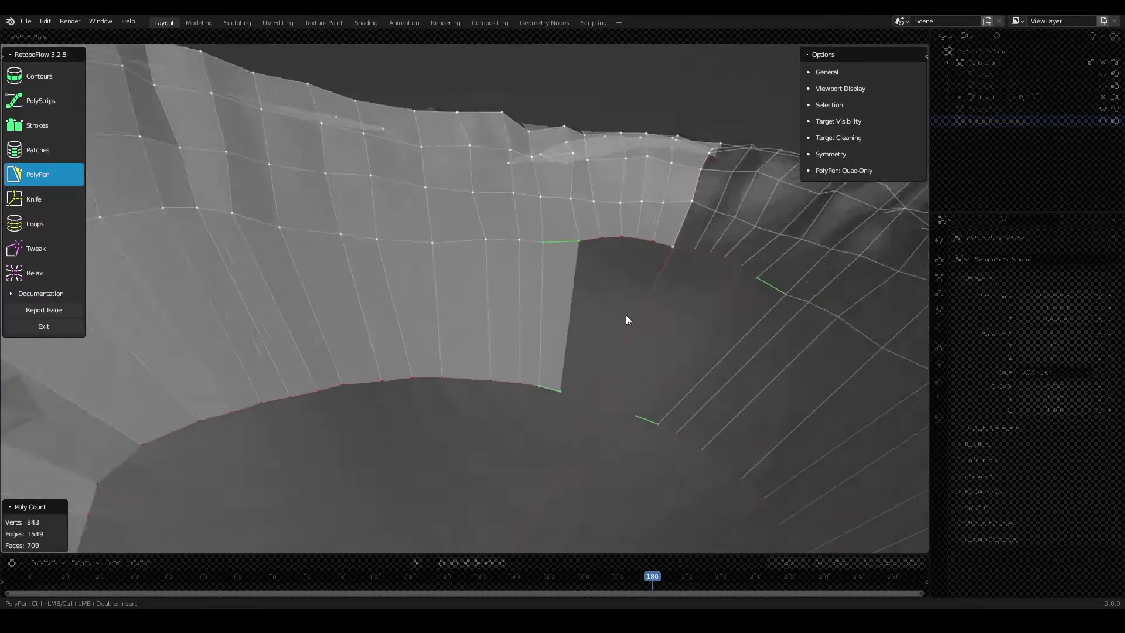
{"action": "middle_click_drag", "start_coordinate": [656, 281], "coordinate": [548, 168]}
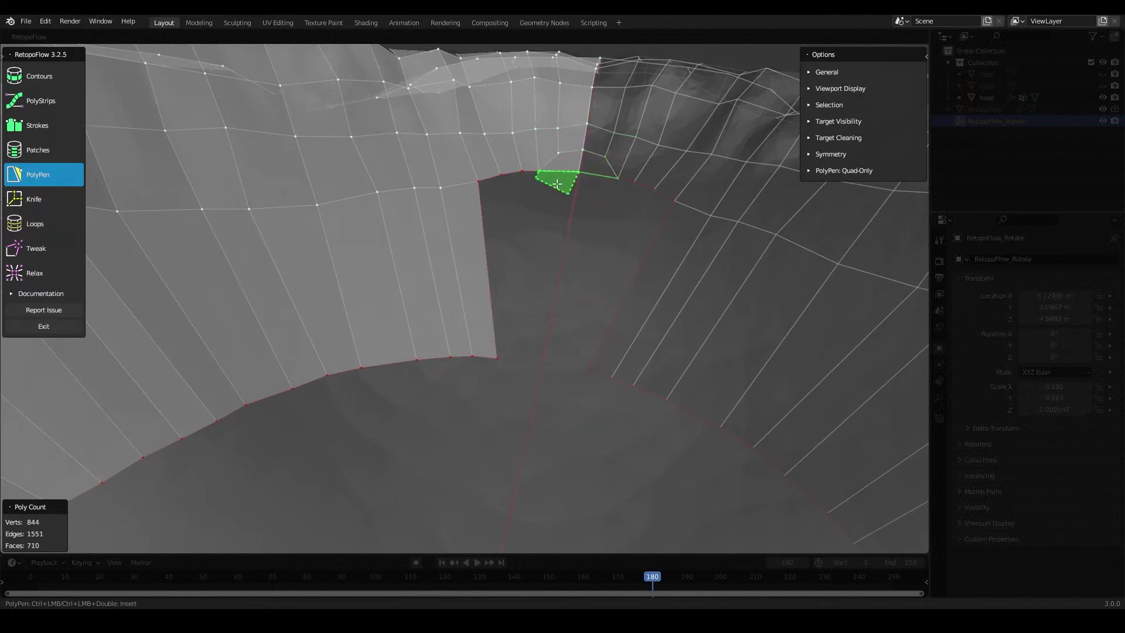
{"action": "middle_click_drag", "start_coordinate": [550, 176], "coordinate": [447, 279]}
- Insert an edge loop through the inner mouth band and fill the last gap
{"action": "key", "text": "7"}
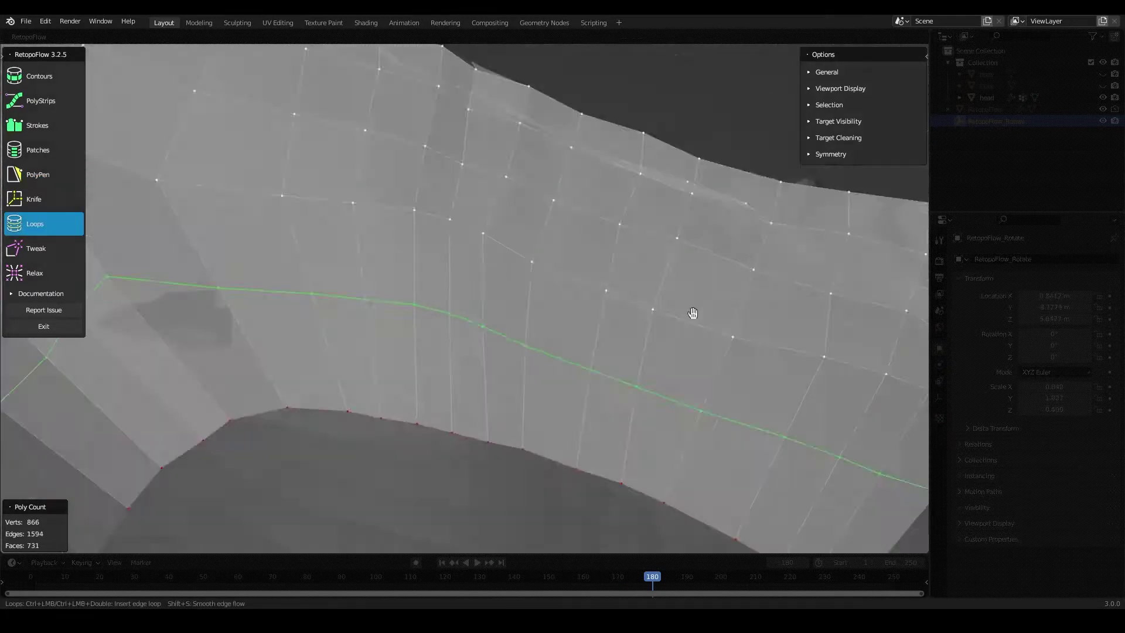
{"action": "left_click", "coordinate": [693, 312], "text": "ctrl"}
{"action": "key", "text": "5"}
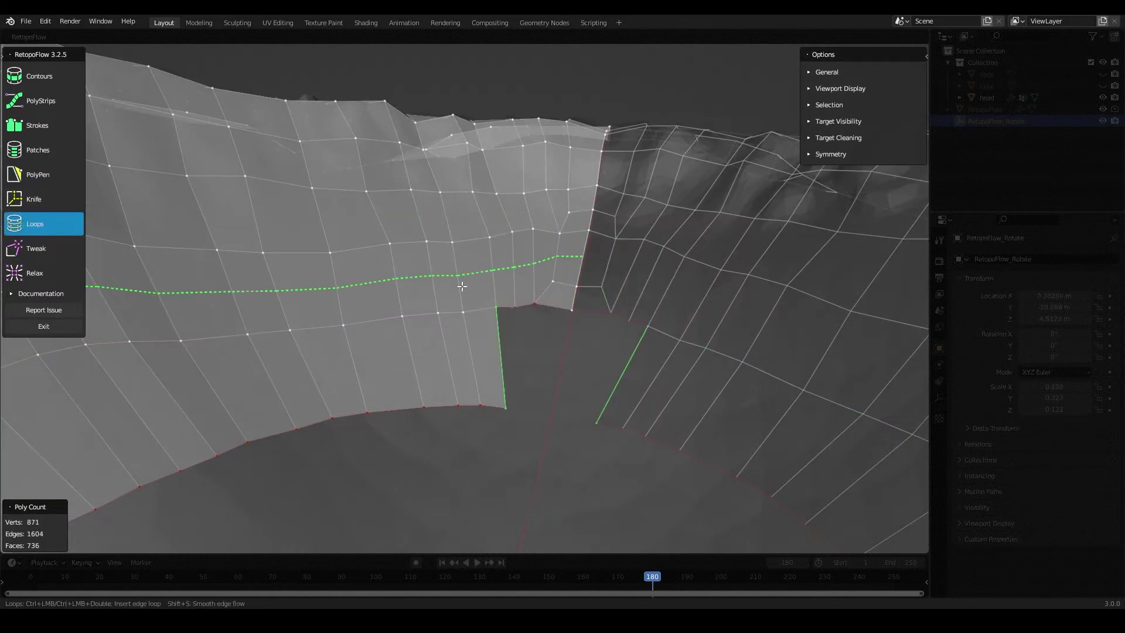
{"action": "key", "text": "5"}
{"action": "mouse_move", "coordinate": [462, 286]}
{"action": "middle_mouse_down"}
{"action": "mouse_move", "coordinate": [493, 291]}
{"action": "mouse_move", "coordinate": [441, 375]}
{"action": "middle_mouse_up"}
{"action": "left_click", "coordinate": [468, 290], "text": "ctrl"}
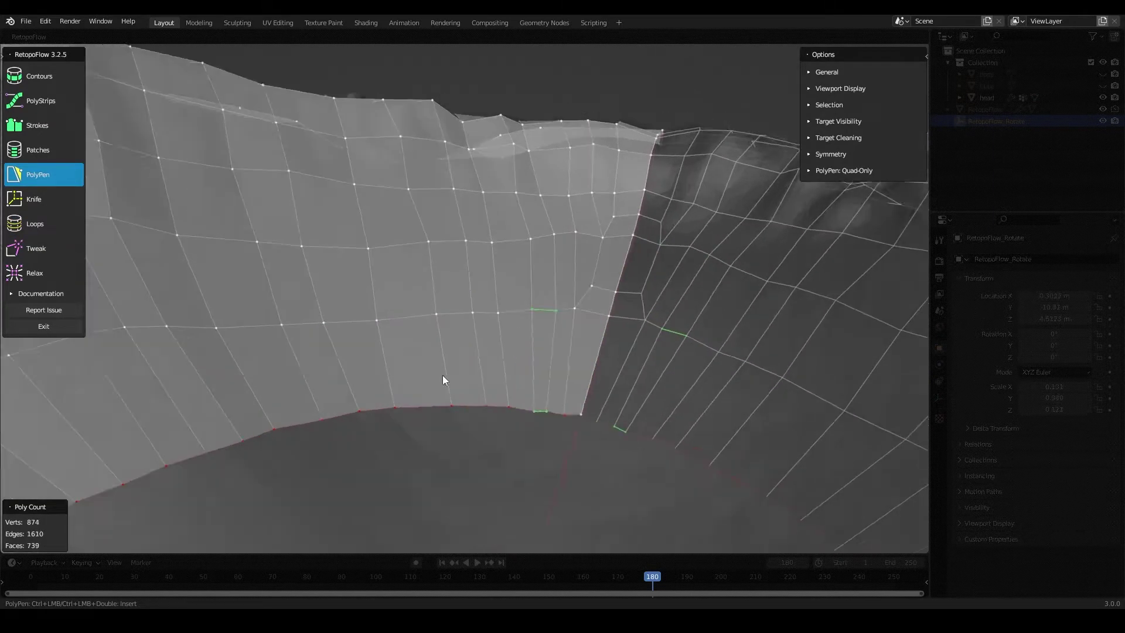
{"action": "key", "text": "9"}
{"action": "mouse_move", "coordinate": [379, 334]}
{"action": "middle_mouse_down"}
{"action": "mouse_move", "coordinate": [459, 269]}
{"action": "mouse_move", "coordinate": [426, 455]}
{"action": "middle_mouse_up"}
- Add a PolyPen face along the eye hole edge
{"action": "scroll", "coordinate": [426, 455], "scroll_direction": "up", "scroll_amount": 5}
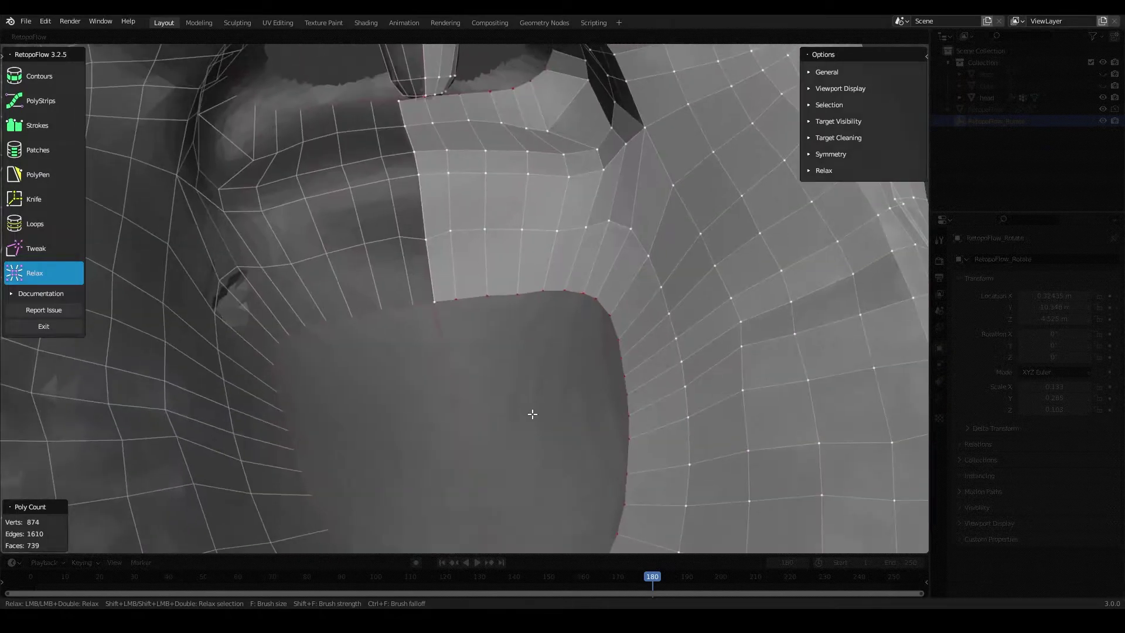
{"action": "scroll", "coordinate": [530, 409], "scroll_direction": "up", "scroll_amount": 2}
{"action": "left_click", "coordinate": [82, 70]}
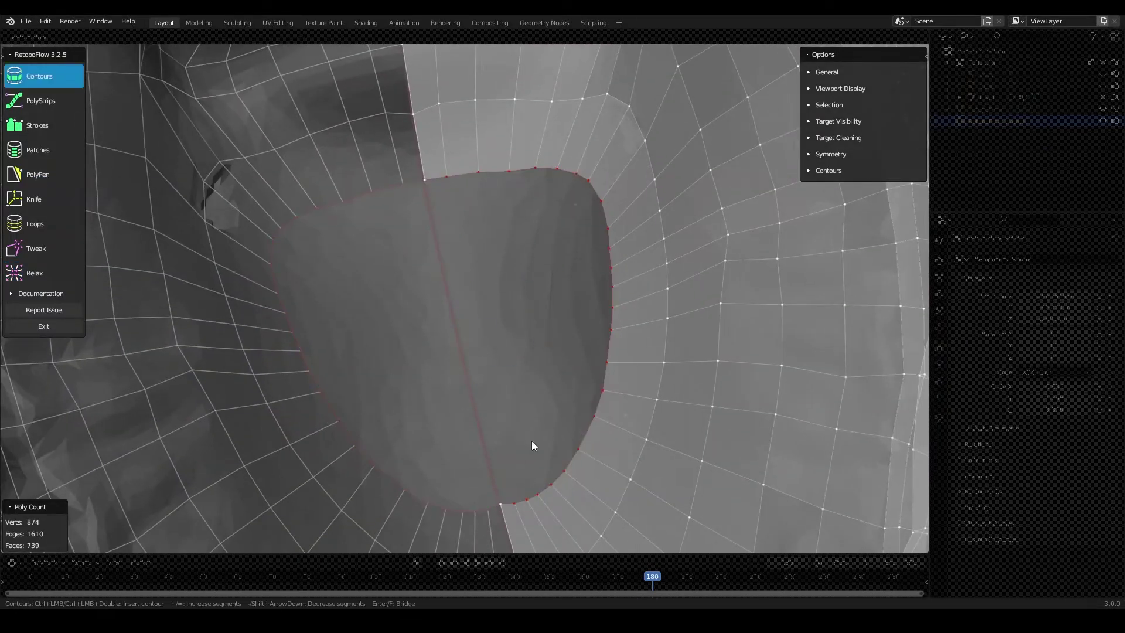
{"action": "middle_click_drag", "start_coordinate": [532, 441], "coordinate": [533, 289]}
{"action": "left_click", "coordinate": [74, 185]}
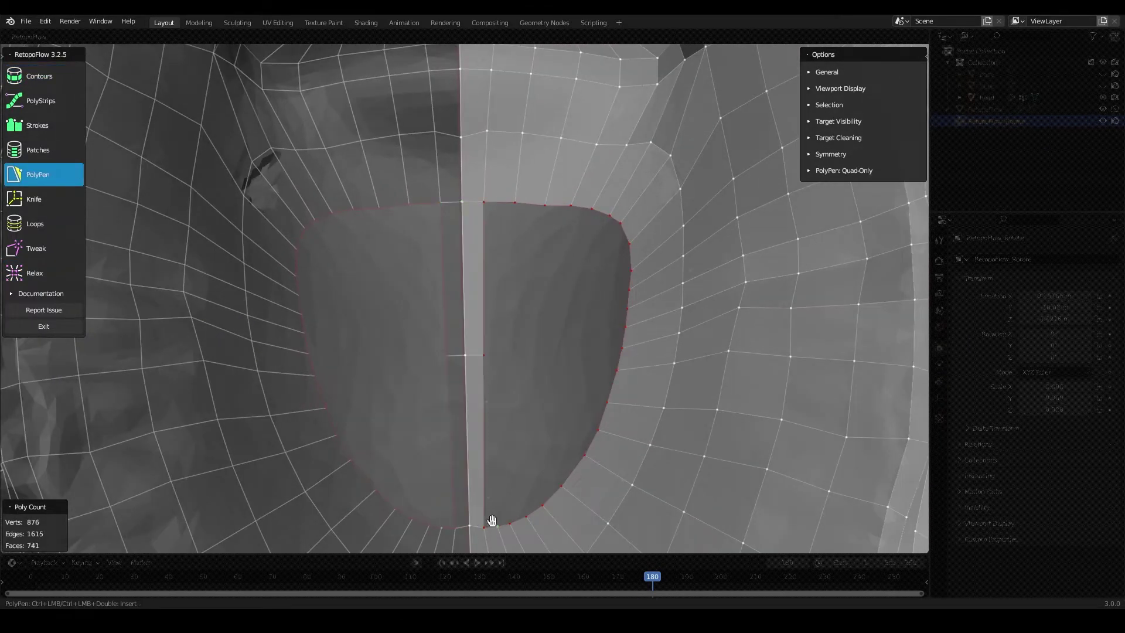
{"action": "left_click", "coordinate": [534, 512], "text": "ctrl"}
{"action": "mouse_move", "coordinate": [534, 511]}
{"action": "middle_mouse_down"}
{"action": "mouse_move", "coordinate": [638, 309]}
{"action": "mouse_move", "coordinate": [565, 175]}
{"action": "mouse_move", "coordinate": [581, 298]}
{"action": "mouse_move", "coordinate": [552, 315]}
{"action": "middle_mouse_up"}
- Insert an edge loop near the eye and begin relaxing the mesh
{"action": "key", "text": "7"}
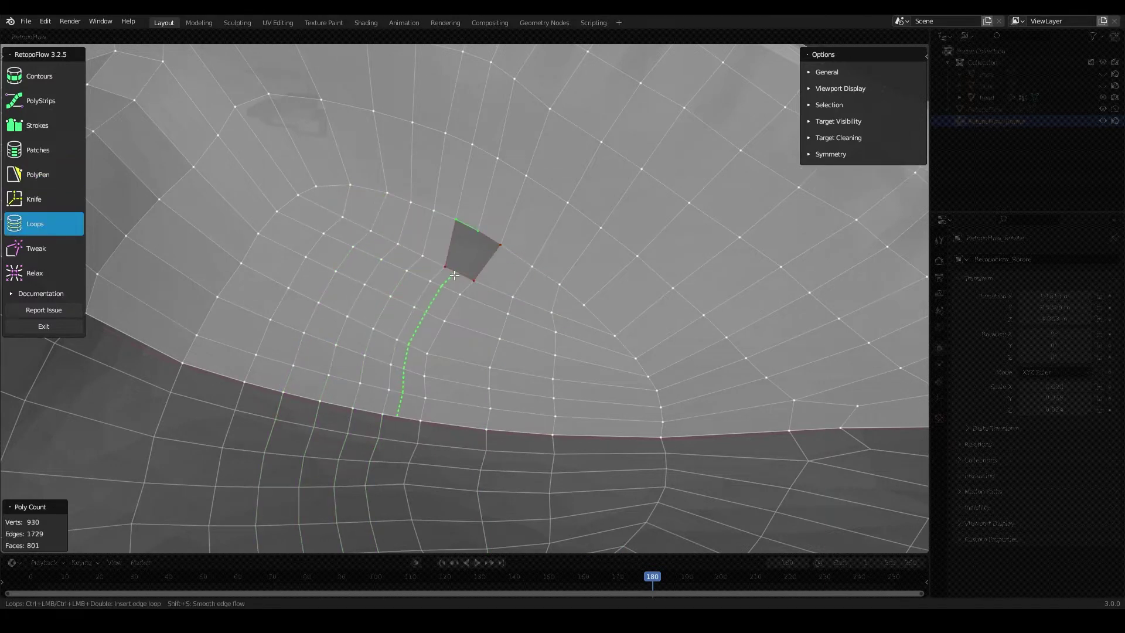
{"action": "left_click", "coordinate": [454, 275], "text": "ctrl"}
{"action": "scroll", "coordinate": [410, 287], "scroll_direction": "down", "scroll_amount": 5}
{"action": "middle_click_drag", "start_coordinate": [364, 296], "coordinate": [446, 303]}
{"action": "key", "text": "9"}
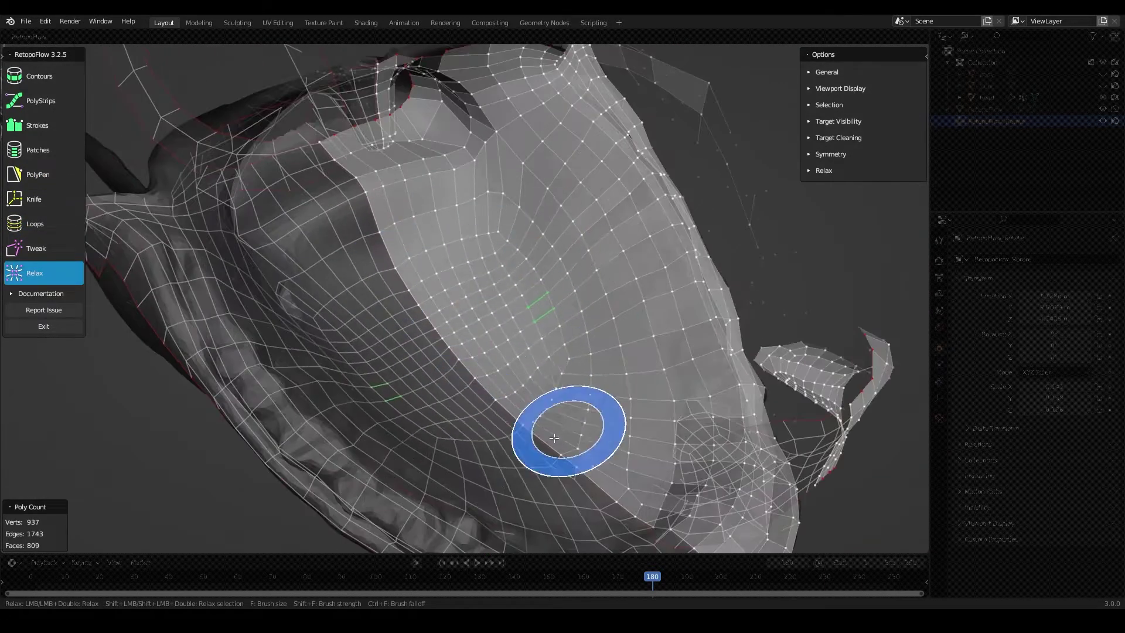
- Orbit in close on the head mesh and select the PolyPen tool
{"action": "scroll", "coordinate": [457, 231], "scroll_direction": "down", "scroll_amount": 5}
{"action": "mouse_move", "coordinate": [457, 231]}
{"action": "middle_mouse_down"}
{"action": "mouse_move", "coordinate": [580, 175]}
{"action": "mouse_move", "coordinate": [648, 218]}
{"action": "mouse_move", "coordinate": [610, 402]}
{"action": "mouse_move", "coordinate": [164, 318]}
{"action": "middle_mouse_up"}
{"action": "scroll", "coordinate": [581, 175], "scroll_direction": "up", "scroll_amount": 6}
{"action": "scroll", "coordinate": [583, 272], "scroll_direction": "down", "scroll_amount": 3}
{"action": "mouse_move", "coordinate": [583, 272]}
{"action": "middle_mouse_down"}
{"action": "mouse_move", "coordinate": [503, 402]}
{"action": "mouse_move", "coordinate": [791, 376]}
{"action": "mouse_move", "coordinate": [548, 270]}
{"action": "mouse_move", "coordinate": [452, 377]}
{"action": "mouse_move", "coordinate": [723, 331]}
{"action": "mouse_move", "coordinate": [502, 351]}
{"action": "mouse_move", "coordinate": [539, 319]}
{"action": "mouse_move", "coordinate": [441, 432]}
{"action": "mouse_move", "coordinate": [470, 403]}
{"action": "mouse_move", "coordinate": [665, 372]}
{"action": "mouse_move", "coordinate": [653, 339]}
{"action": "mouse_move", "coordinate": [661, 289]}
{"action": "mouse_move", "coordinate": [489, 177]}
{"action": "middle_mouse_up"}
{"action": "key", "text": "7"}
{"action": "key", "text": "5"}
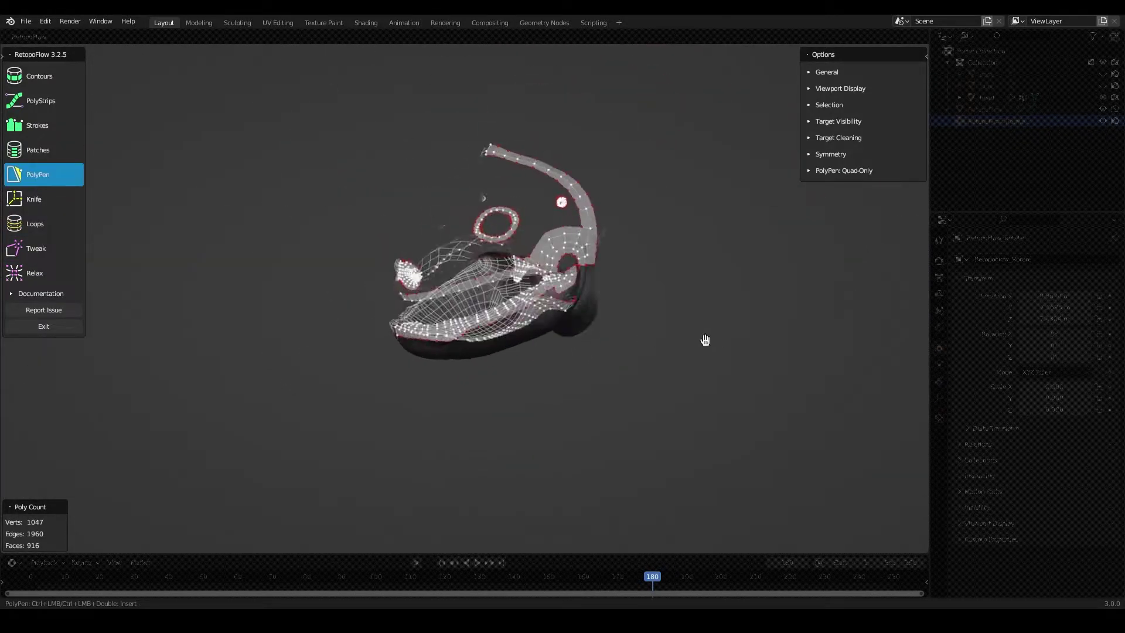
- Place PolyPen quads bridging the inner mouth band to the surrounding strips, reaching 945 faces
{"action": "mouse_move", "coordinate": [705, 339]}
{"action": "middle_mouse_down"}
{"action": "mouse_move", "coordinate": [575, 269]}
{"action": "mouse_move", "coordinate": [599, 130]}
{"action": "mouse_move", "coordinate": [592, 217]}
{"action": "mouse_move", "coordinate": [556, 293]}
{"action": "middle_mouse_up"}
{"action": "scroll", "coordinate": [575, 273], "scroll_direction": "up", "scroll_amount": 3}
{"action": "mouse_move", "coordinate": [545, 213]}
{"action": "middle_mouse_down"}
{"action": "mouse_move", "coordinate": [539, 238]}
{"action": "mouse_move", "coordinate": [534, 206]}
{"action": "mouse_move", "coordinate": [576, 236]}
{"action": "mouse_move", "coordinate": [490, 195]}
{"action": "mouse_move", "coordinate": [519, 172]}
{"action": "mouse_move", "coordinate": [539, 174]}
{"action": "mouse_move", "coordinate": [513, 136]}
{"action": "mouse_move", "coordinate": [527, 178]}
{"action": "mouse_move", "coordinate": [564, 218]}
{"action": "mouse_move", "coordinate": [532, 226]}
{"action": "mouse_move", "coordinate": [568, 178]}
{"action": "mouse_move", "coordinate": [489, 228]}
{"action": "mouse_move", "coordinate": [490, 259]}
{"action": "mouse_move", "coordinate": [557, 235]}
{"action": "mouse_move", "coordinate": [525, 221]}
{"action": "mouse_move", "coordinate": [463, 258]}
{"action": "mouse_move", "coordinate": [460, 225]}
{"action": "middle_mouse_up"}
{"action": "left_click", "coordinate": [493, 167], "text": "ctrl"}
{"action": "left_click", "coordinate": [490, 258], "text": "ctrl"}
{"action": "left_click", "coordinate": [525, 220], "text": "ctrl"}
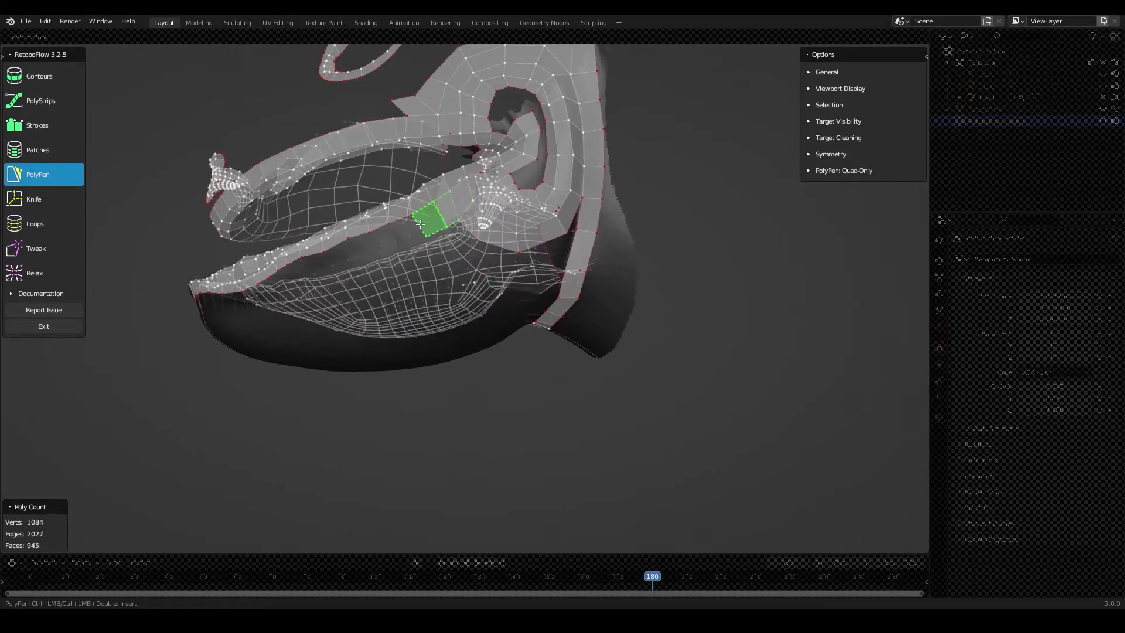
- Extend the strip with faces along the border, near the lower jaw and mid-mesh
{"action": "left_click", "coordinate": [334, 258], "text": "ctrl"}
{"action": "mouse_move", "coordinate": [334, 258]}
{"action": "middle_mouse_down"}
{"action": "mouse_move", "coordinate": [366, 217]}
{"action": "mouse_move", "coordinate": [328, 229]}
{"action": "mouse_move", "coordinate": [483, 234]}
{"action": "middle_mouse_up"}
{"action": "left_click", "coordinate": [307, 235], "text": "ctrl"}
{"action": "left_click", "coordinate": [337, 234], "text": "ctrl"}
{"action": "key", "text": "7"}
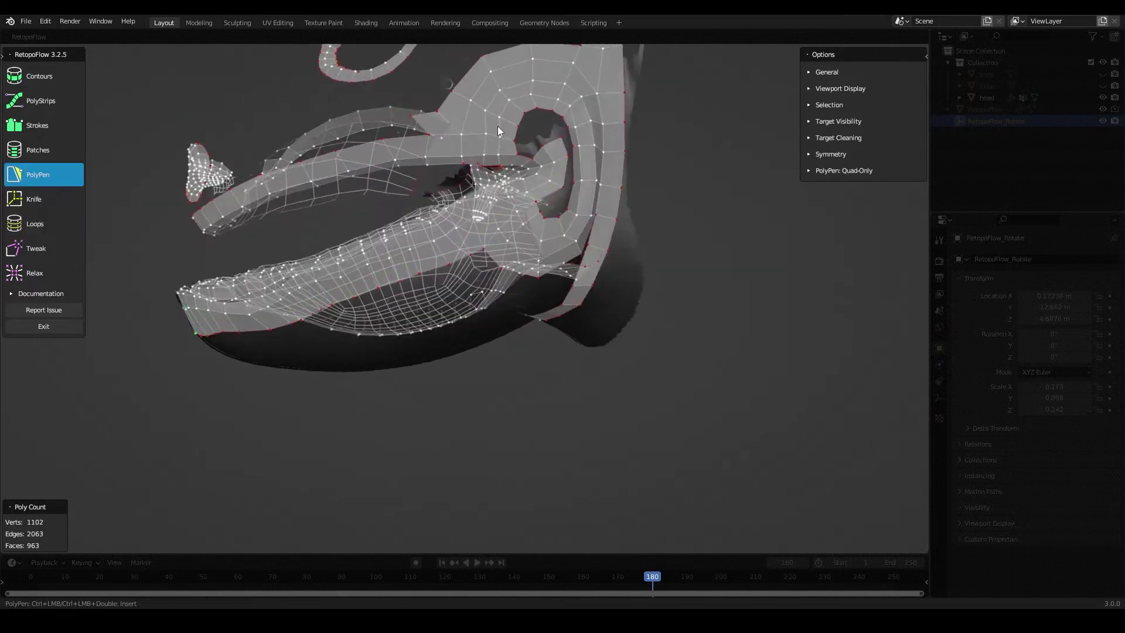
{"action": "middle_click_drag", "start_coordinate": [498, 126], "coordinate": [507, 248]}
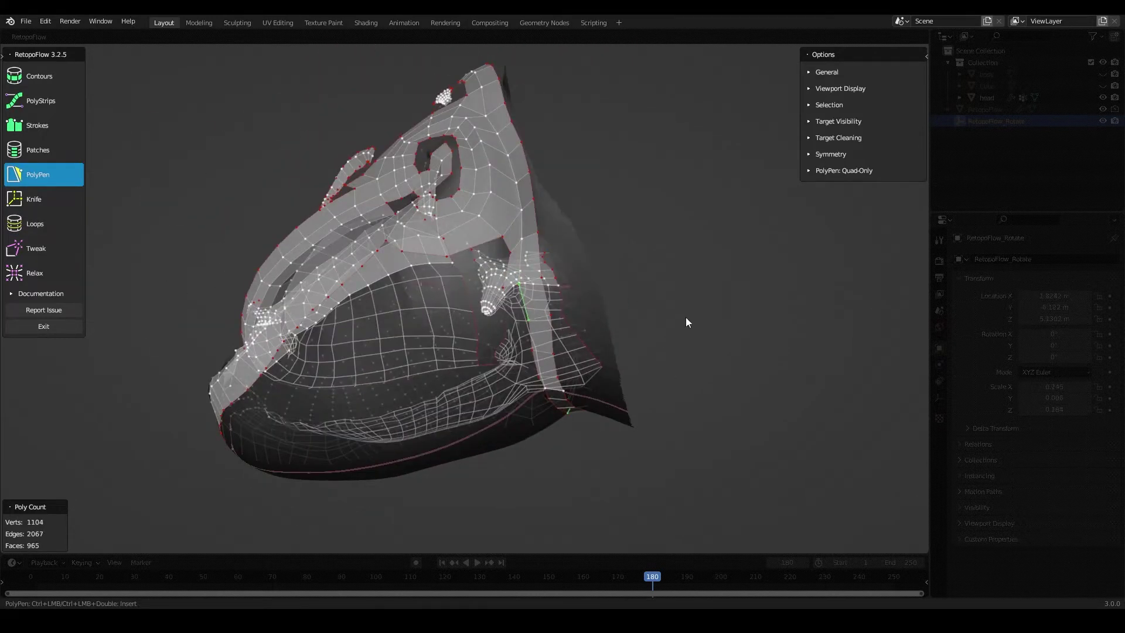
{"action": "middle_click_drag", "start_coordinate": [687, 330], "coordinate": [513, 218]}
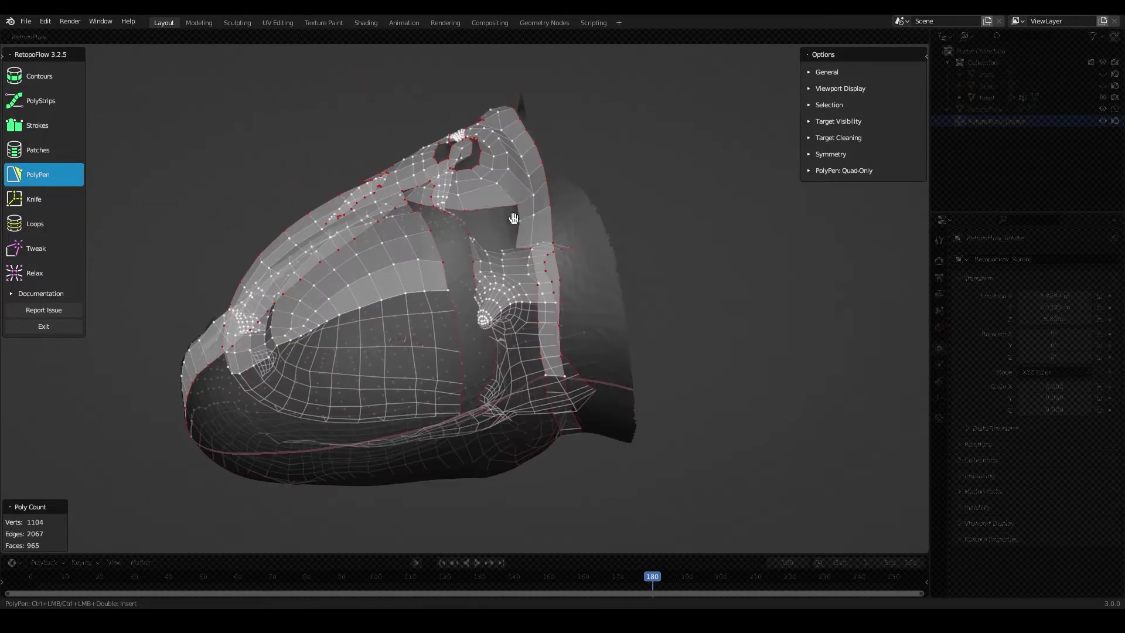
{"action": "left_click", "coordinate": [533, 268], "text": "ctrl"}
{"action": "middle_click_drag", "start_coordinate": [532, 268], "coordinate": [626, 249]}
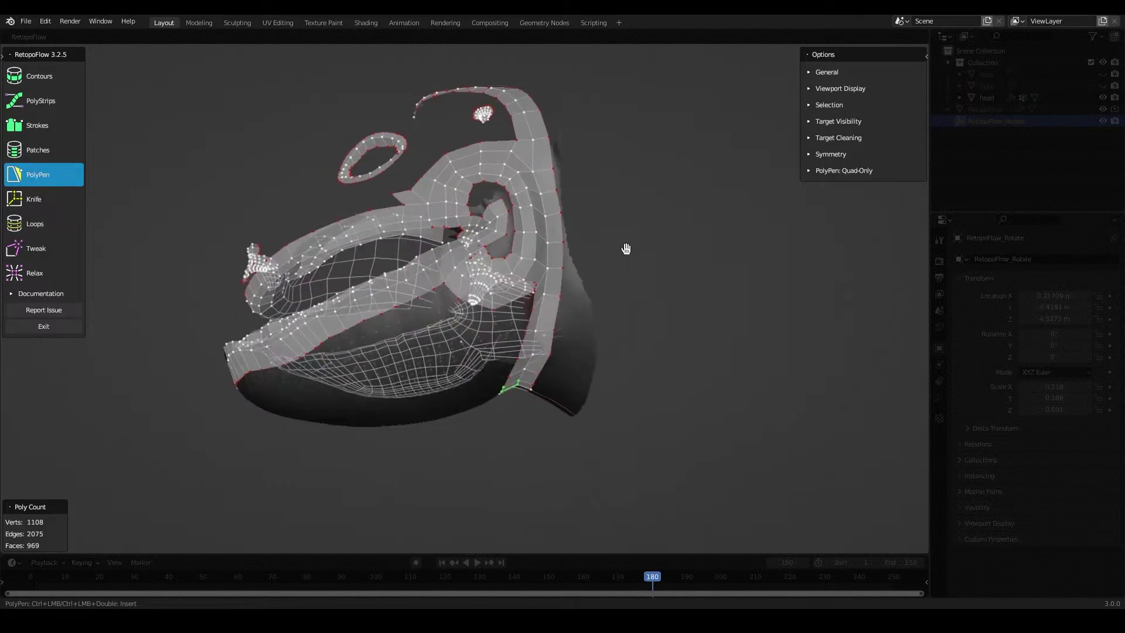
{"action": "mouse_move", "coordinate": [551, 192]}
{"action": "middle_mouse_down"}
{"action": "mouse_move", "coordinate": [484, 271]}
{"action": "mouse_move", "coordinate": [479, 341]}
{"action": "middle_mouse_up"}
{"action": "left_click", "coordinate": [484, 270], "text": "ctrl"}
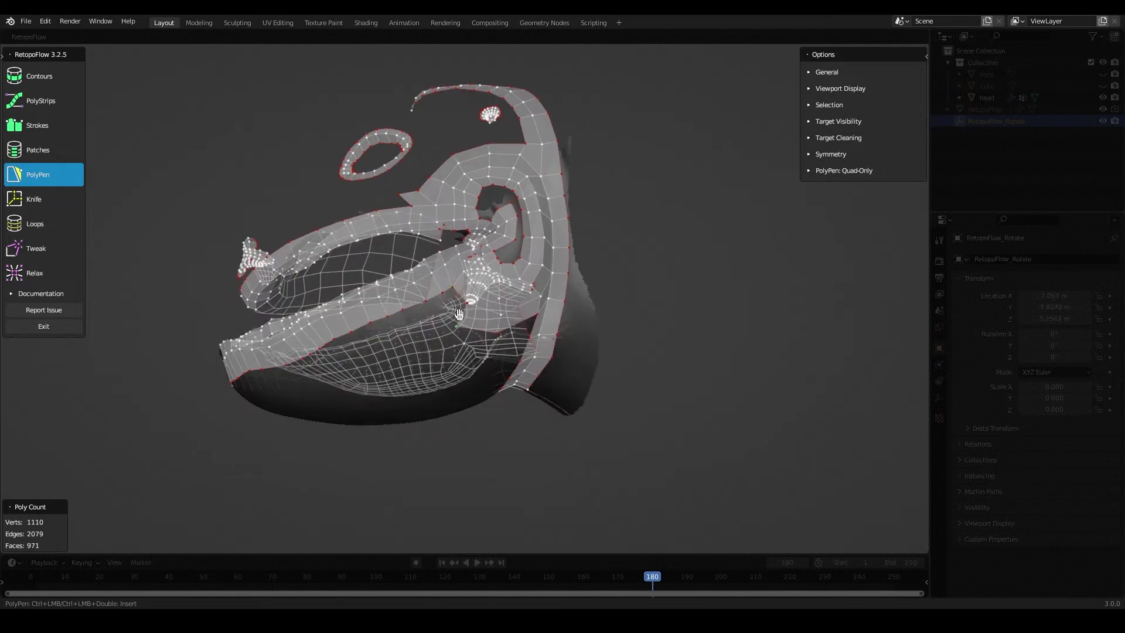
- Add the final quads along the open border, bringing the mesh to 991 faces
{"action": "left_click", "coordinate": [441, 303], "text": "ctrl"}
{"action": "mouse_move", "coordinate": [440, 303]}
{"action": "middle_mouse_down"}
{"action": "mouse_move", "coordinate": [432, 284]}
{"action": "mouse_move", "coordinate": [571, 243]}
{"action": "middle_mouse_up"}
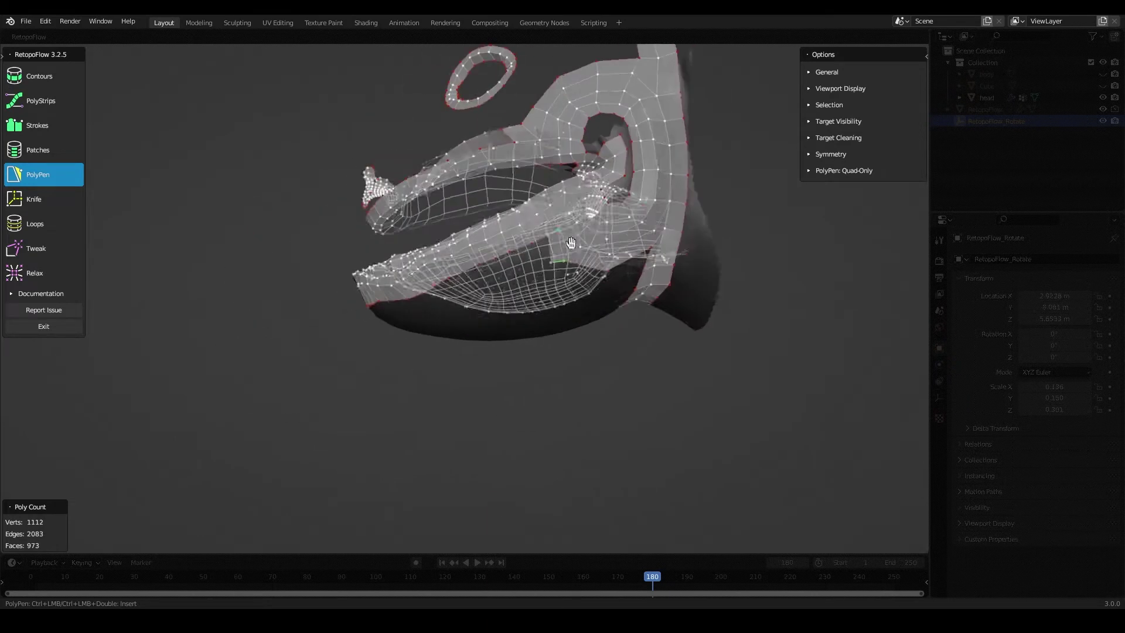
{"action": "mouse_move", "coordinate": [498, 278]}
{"action": "middle_mouse_down"}
{"action": "mouse_move", "coordinate": [484, 257]}
{"action": "mouse_move", "coordinate": [504, 279]}
{"action": "middle_mouse_up"}
{"action": "left_click", "coordinate": [484, 257], "text": "ctrl"}
{"action": "left_click", "coordinate": [445, 274], "text": "ctrl"}
{"action": "left_click", "coordinate": [398, 231], "text": "ctrl"}
{"action": "mouse_move", "coordinate": [384, 277]}
{"action": "middle_mouse_down"}
{"action": "mouse_move", "coordinate": [399, 232]}
{"action": "mouse_move", "coordinate": [706, 309]}
{"action": "mouse_move", "coordinate": [442, 294]}
{"action": "middle_mouse_up"}
- Relax and tweak the vertices of the newly added faces
{"action": "key", "text": "9"}
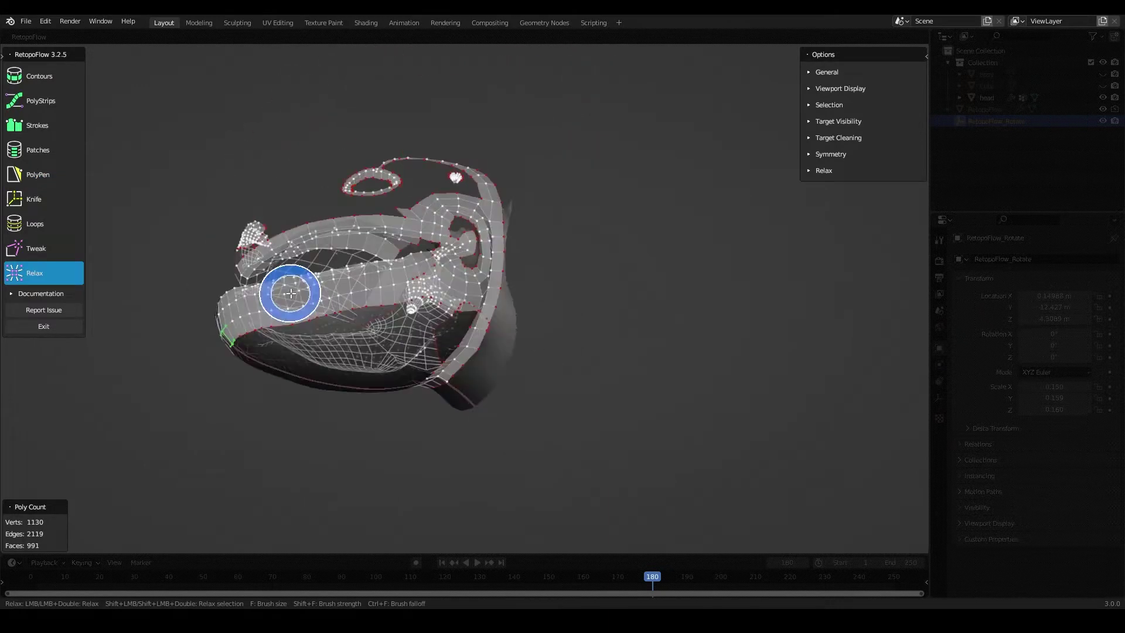
{"action": "key", "text": "8"}
{"action": "mouse_move", "coordinate": [291, 293]}
{"action": "middle_mouse_down"}
{"action": "mouse_move", "coordinate": [252, 322]}
{"action": "mouse_move", "coordinate": [455, 349]}
{"action": "mouse_move", "coordinate": [337, 309]}
{"action": "mouse_move", "coordinate": [464, 303]}
{"action": "middle_mouse_up"}
{"action": "key", "text": "7"}
{"action": "key", "text": "8"}
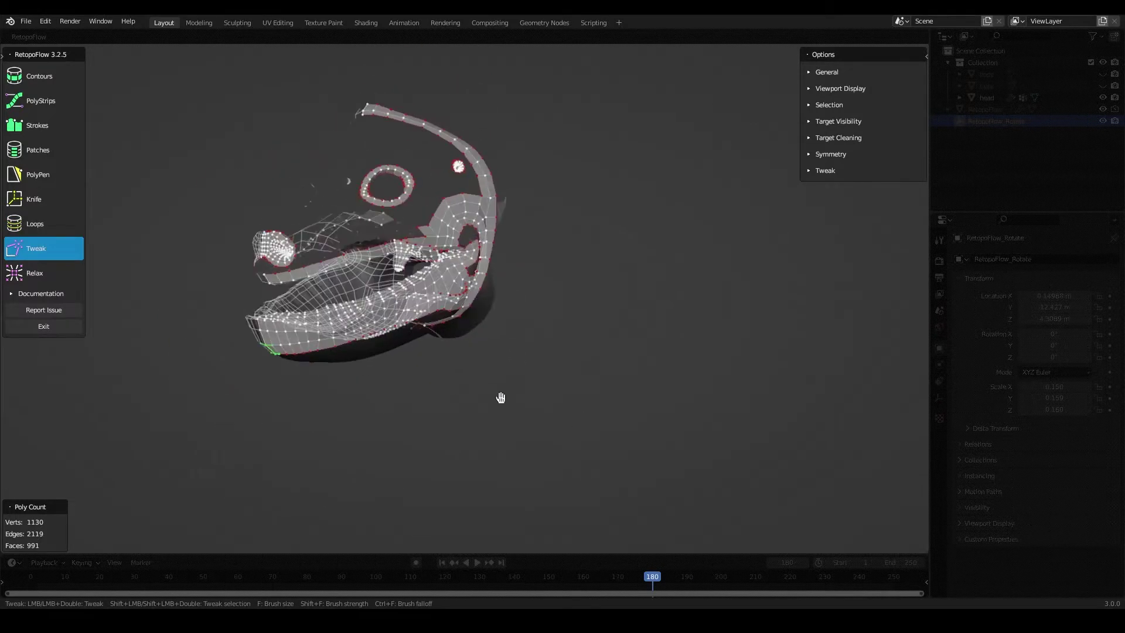
- Save the .blend, exit RetopoFlow and enter Edit Mode on the head
{"action": "key", "text": "ctrl+s"}
{"action": "key", "text": "Tab"}
{"action": "key", "text": "Tab"}
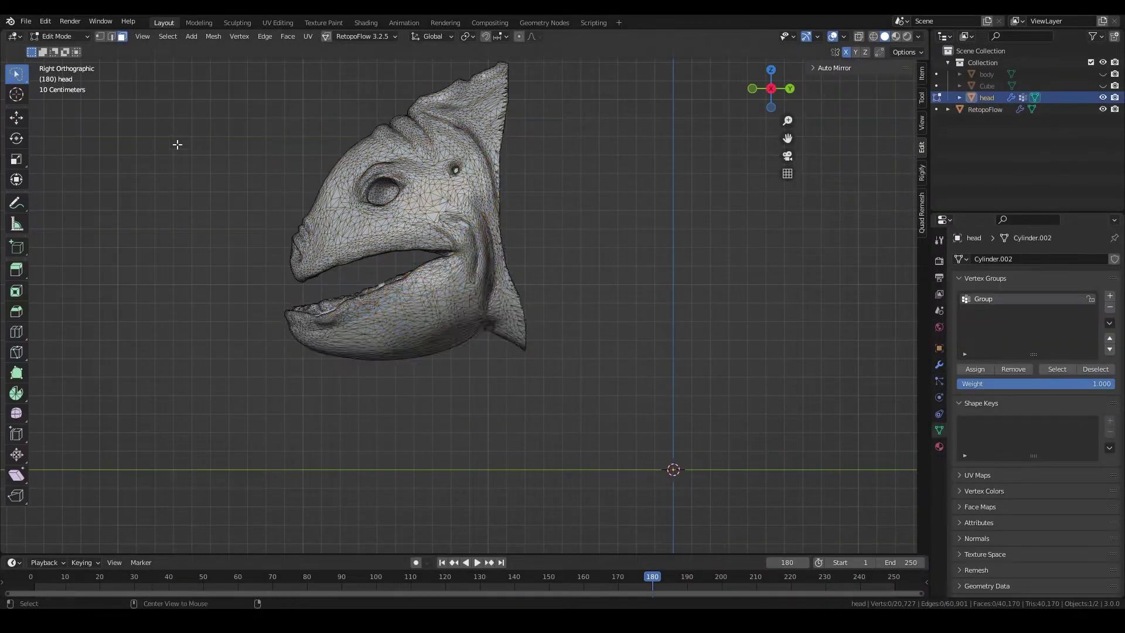
- Return to Object Mode and select the retopology mesh object
{"action": "right_click_drag", "start_coordinate": [177, 144], "coordinate": [193, 102], "text": "ctrl"}
{"action": "key", "text": "Tab"}
{"action": "middle_click_drag", "start_coordinate": [527, 282], "coordinate": [641, 283]}
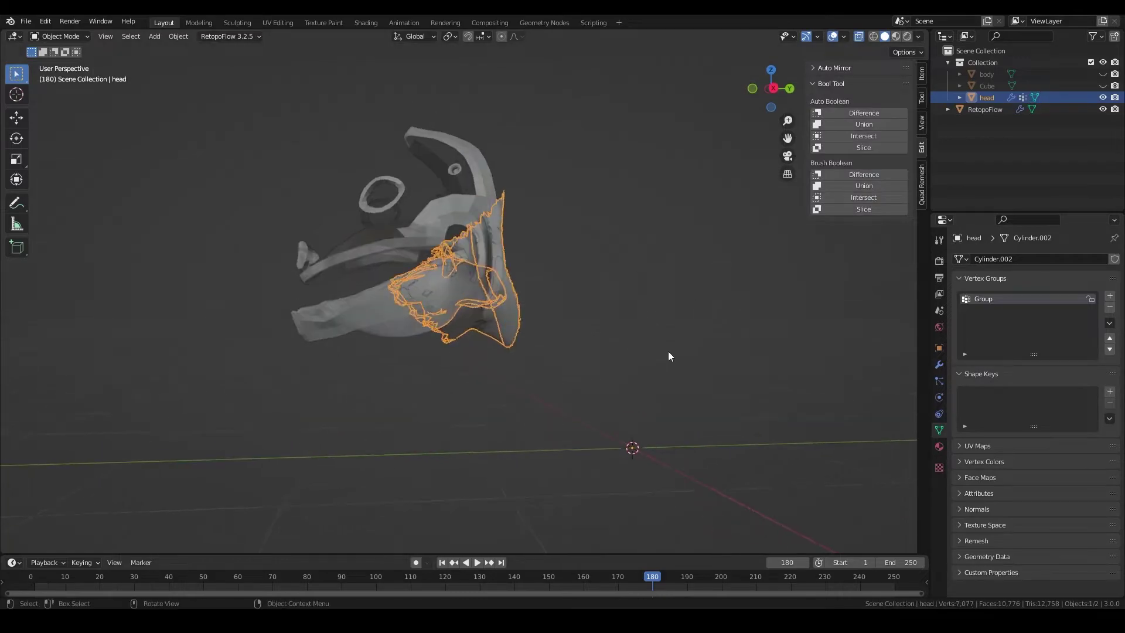
{"action": "key", "text": "Tab"}
{"action": "key", "text": "KP_3"}
{"action": "key", "text": "Tab"}
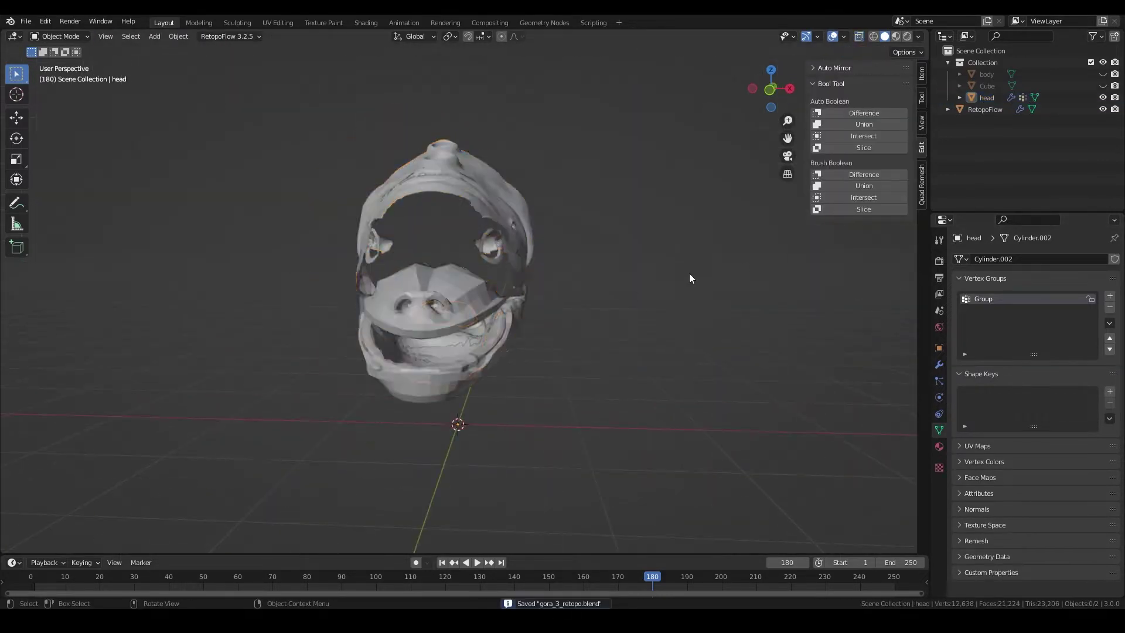
{"action": "scroll", "coordinate": [547, 297], "scroll_direction": "up", "scroll_amount": 3}
{"action": "scroll", "coordinate": [478, 314], "scroll_direction": "up", "scroll_amount": 3}
{"action": "left_click", "coordinate": [536, 304]}
{"action": "key", "text": "Tab"}
- Restart RetopoFlow on the retopo mesh and add one new PolyPen face
{"action": "left_click", "coordinate": [362, 37]}
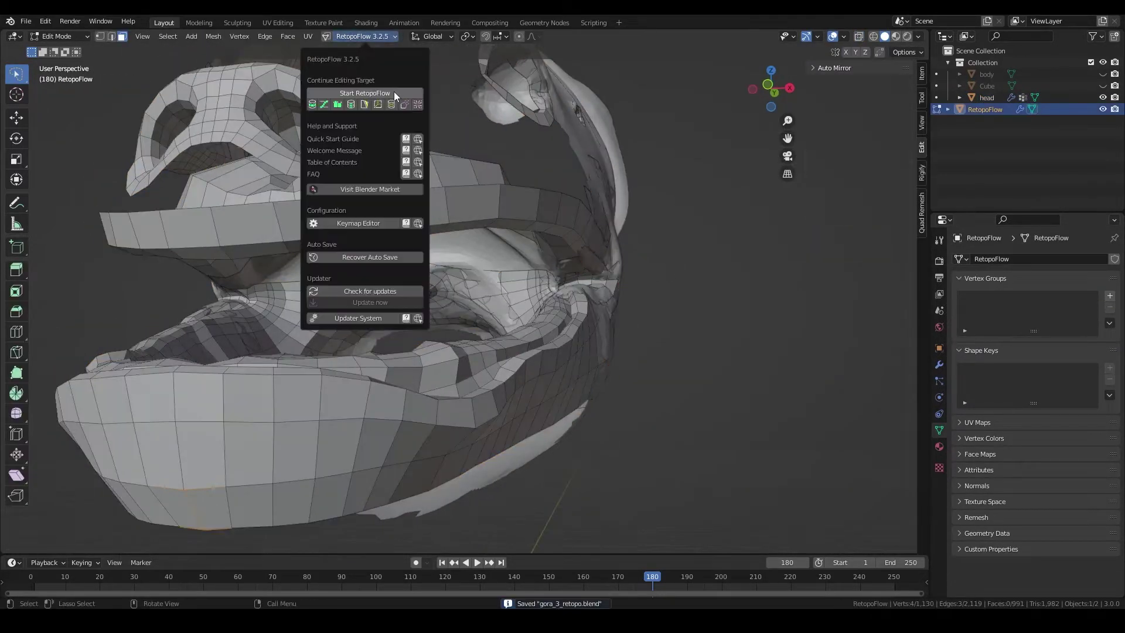
{"action": "left_click", "coordinate": [394, 91]}
{"action": "scroll", "coordinate": [615, 272], "scroll_direction": "up", "scroll_amount": 5}
{"action": "mouse_move", "coordinate": [414, 276]}
{"action": "middle_mouse_down"}
{"action": "mouse_move", "coordinate": [707, 305]}
{"action": "mouse_move", "coordinate": [679, 328]}
{"action": "mouse_move", "coordinate": [696, 326]}
{"action": "mouse_move", "coordinate": [746, 258]}
{"action": "mouse_move", "coordinate": [648, 314]}
{"action": "mouse_move", "coordinate": [551, 270]}
{"action": "mouse_move", "coordinate": [581, 281]}
{"action": "mouse_move", "coordinate": [514, 269]}
{"action": "middle_mouse_up"}
{"action": "left_click", "coordinate": [667, 330]}
- Insert an edge loop across the mouth, then undo it with Ctrl+Z
{"action": "key", "text": "7"}
{"action": "left_click", "coordinate": [551, 270], "text": "ctrl"}
{"action": "key", "text": "ctrl+z"}
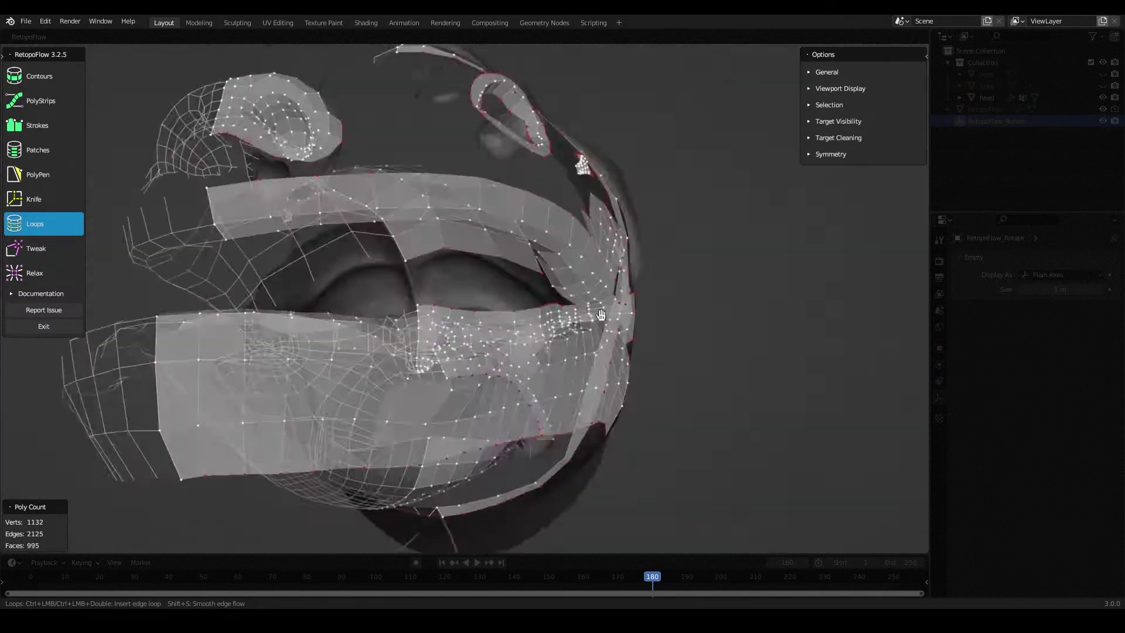
- Add several faces to the inner mouth strip from a side view
{"action": "key", "text": "ctrl+shift+z"}
{"action": "key", "text": "ctrl+z"}
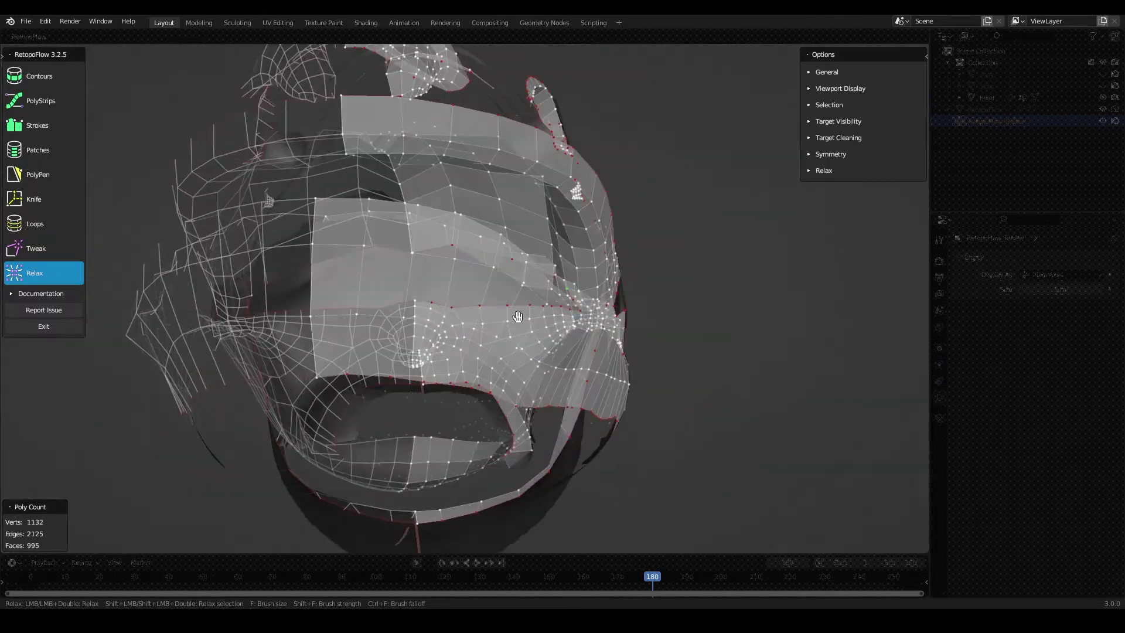
{"action": "mouse_move", "coordinate": [614, 347]}
{"action": "middle_mouse_down"}
{"action": "mouse_move", "coordinate": [502, 352]}
{"action": "mouse_move", "coordinate": [539, 345]}
{"action": "mouse_move", "coordinate": [399, 329]}
{"action": "mouse_move", "coordinate": [418, 249]}
{"action": "mouse_move", "coordinate": [389, 251]}
{"action": "middle_mouse_up"}
{"action": "left_click", "coordinate": [447, 241]}
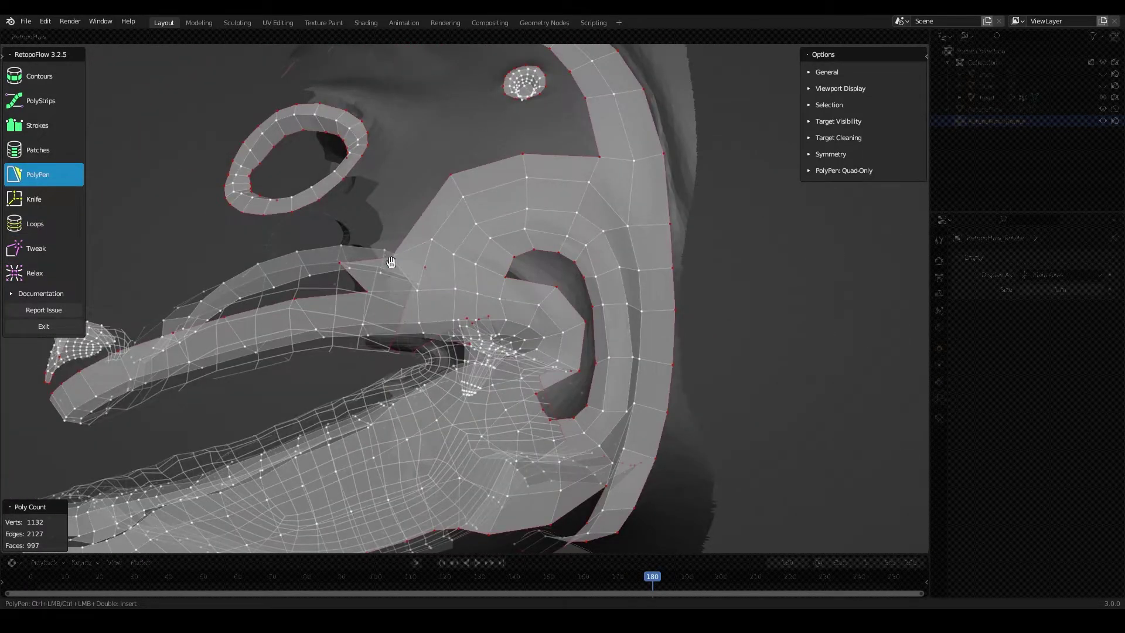
{"action": "left_click", "coordinate": [507, 325], "text": "ctrl"}
{"action": "mouse_move", "coordinate": [507, 324]}
{"action": "middle_mouse_down"}
{"action": "mouse_move", "coordinate": [493, 379]}
{"action": "mouse_move", "coordinate": [449, 236]}
{"action": "mouse_move", "coordinate": [478, 232]}
{"action": "middle_mouse_up"}
{"action": "left_click", "coordinate": [519, 372], "text": "ctrl"}
{"action": "left_click", "coordinate": [450, 236], "text": "ctrl"}
- Draw more PolyPen faces along the inner mouth and insert a loop through the strip
{"action": "mouse_move", "coordinate": [517, 198]}
{"action": "middle_mouse_down"}
{"action": "mouse_move", "coordinate": [564, 379]}
{"action": "mouse_move", "coordinate": [527, 264]}
{"action": "mouse_move", "coordinate": [556, 267]}
{"action": "mouse_move", "coordinate": [502, 377]}
{"action": "mouse_move", "coordinate": [564, 311]}
{"action": "mouse_move", "coordinate": [502, 326]}
{"action": "middle_mouse_up"}
{"action": "key", "text": "5"}
{"action": "left_click", "coordinate": [527, 264], "text": "ctrl"}
{"action": "left_click", "coordinate": [565, 310], "text": "ctrl"}
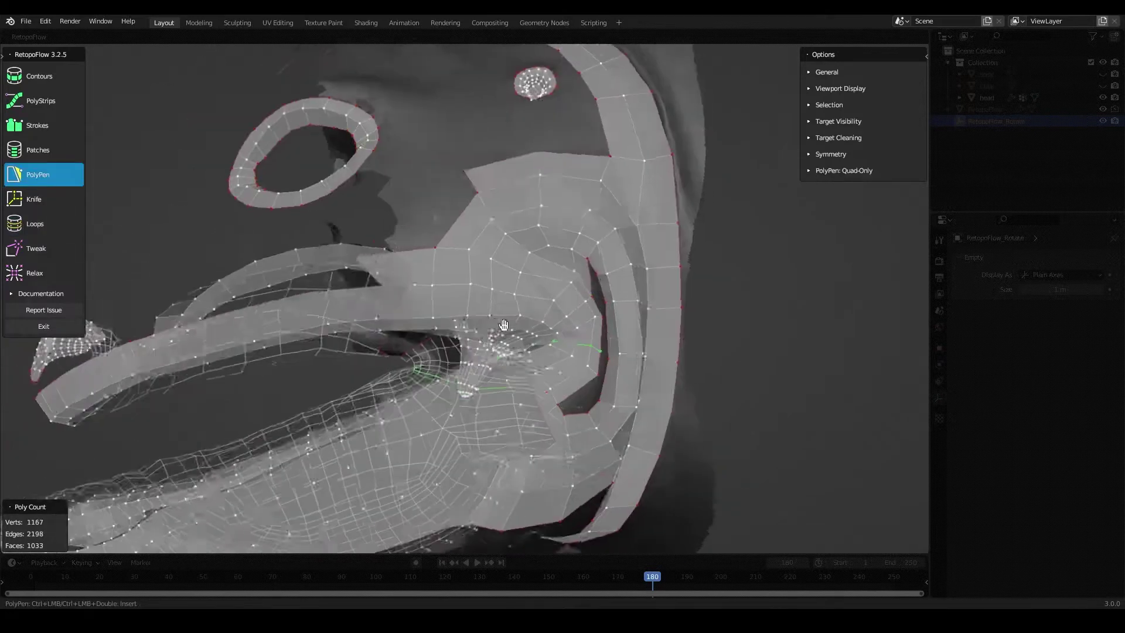
{"action": "key", "text": "7"}
{"action": "left_click", "coordinate": [571, 329], "text": "ctrl"}
{"action": "key", "text": "5"}
{"action": "mouse_move", "coordinate": [572, 330]}
{"action": "middle_mouse_down"}
{"action": "mouse_move", "coordinate": [545, 331]}
{"action": "mouse_move", "coordinate": [487, 280]}
{"action": "mouse_move", "coordinate": [510, 230]}
{"action": "mouse_move", "coordinate": [547, 303]}
{"action": "mouse_move", "coordinate": [521, 249]}
{"action": "middle_mouse_up"}
- Add a new row of faces around the mouth and relax the new strip
{"action": "key", "text": "9"}
{"action": "key", "text": "5"}
{"action": "key", "text": "7"}
{"action": "left_click", "coordinate": [547, 304], "text": "ctrl"}
{"action": "key", "text": "5"}
{"action": "middle_click_drag", "start_coordinate": [501, 379], "coordinate": [497, 294]}
{"action": "key", "text": "9"}
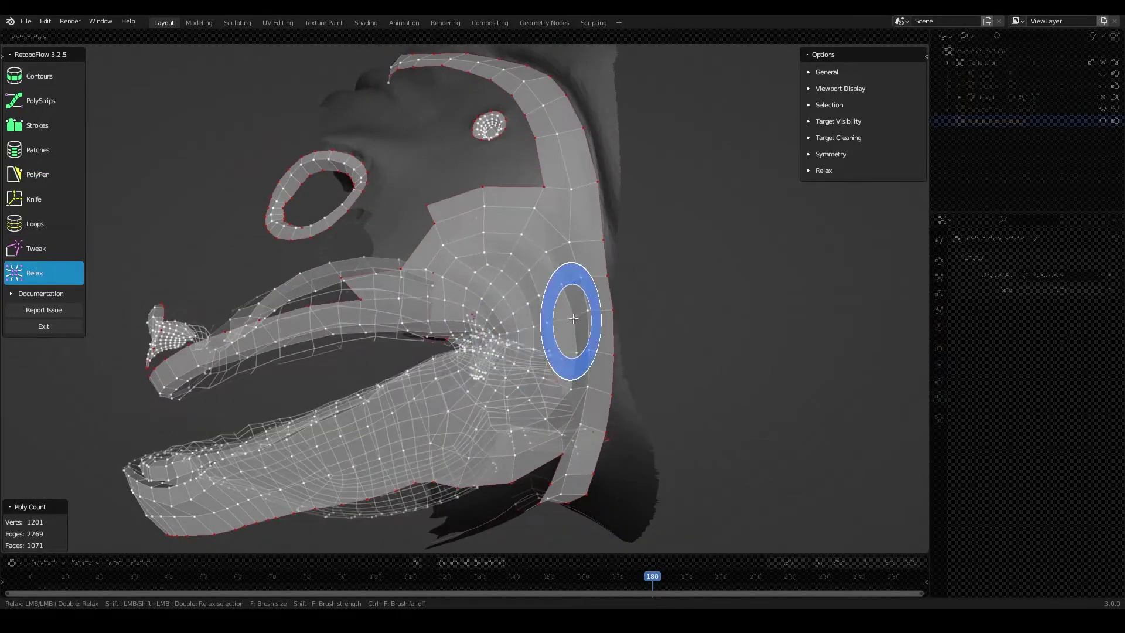
{"action": "middle_click_drag", "start_coordinate": [564, 314], "coordinate": [577, 326]}
- Review the mouth at 1,071 faces, then save the file and leave RetopoFlow
{"action": "scroll", "coordinate": [701, 396], "scroll_direction": "up", "scroll_amount": 5}
{"action": "scroll", "coordinate": [697, 389], "scroll_direction": "down", "scroll_amount": 5}
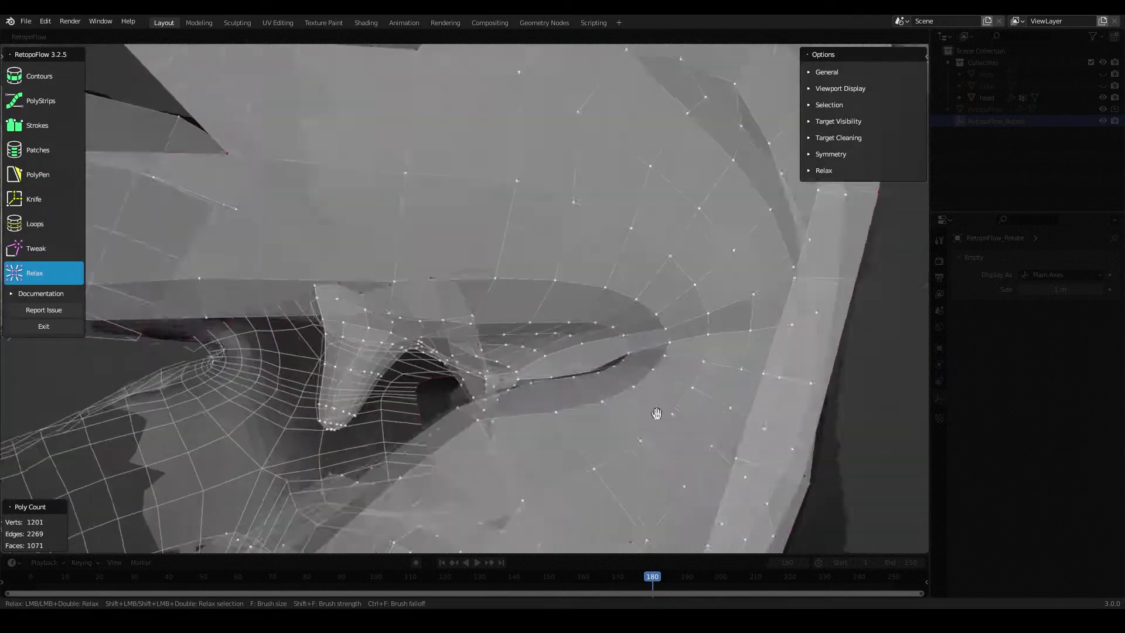
{"action": "mouse_move", "coordinate": [658, 414]}
{"action": "middle_mouse_down"}
{"action": "mouse_move", "coordinate": [568, 372]}
{"action": "mouse_move", "coordinate": [569, 427]}
{"action": "mouse_move", "coordinate": [581, 382]}
{"action": "mouse_move", "coordinate": [621, 334]}
{"action": "mouse_move", "coordinate": [625, 395]}
{"action": "mouse_move", "coordinate": [653, 378]}
{"action": "middle_mouse_up"}
{"action": "key", "text": "5"}
{"action": "scroll", "coordinate": [653, 378], "scroll_direction": "down", "scroll_amount": 5}
{"action": "scroll", "coordinate": [540, 390], "scroll_direction": "up", "scroll_amount": 5}
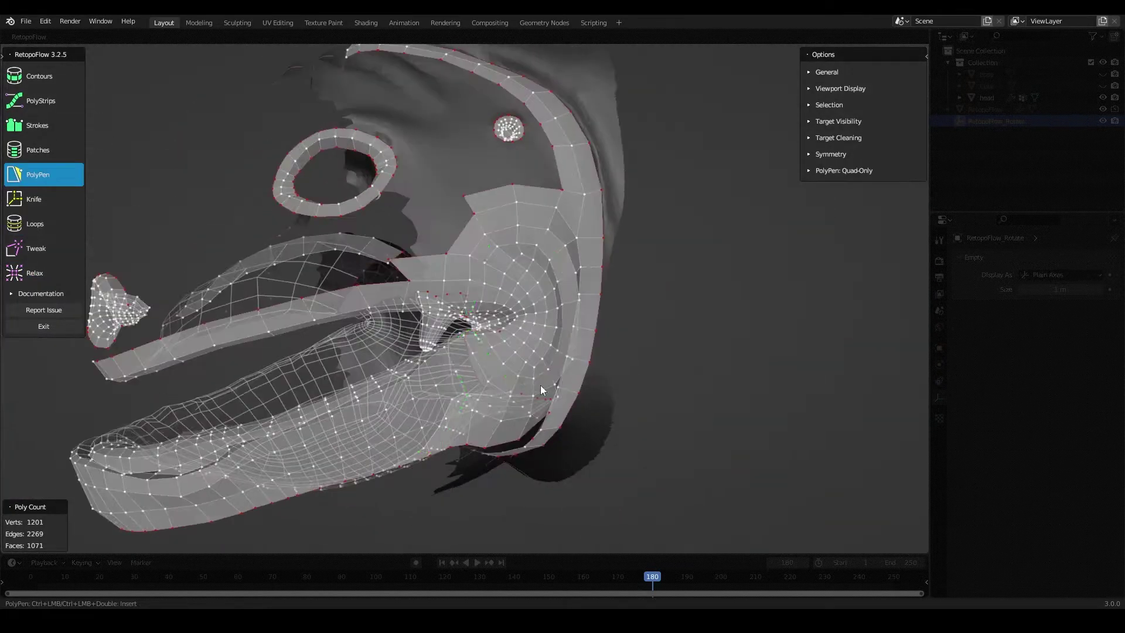
{"action": "mouse_move", "coordinate": [539, 355]}
{"action": "middle_mouse_down"}
{"action": "mouse_move", "coordinate": [643, 352]}
{"action": "mouse_move", "coordinate": [575, 371]}
{"action": "mouse_move", "coordinate": [546, 315]}
{"action": "mouse_move", "coordinate": [583, 314]}
{"action": "mouse_move", "coordinate": [641, 248]}
{"action": "middle_mouse_up"}
{"action": "key", "text": "Tab"}
{"action": "key", "text": "ctrl+s"}
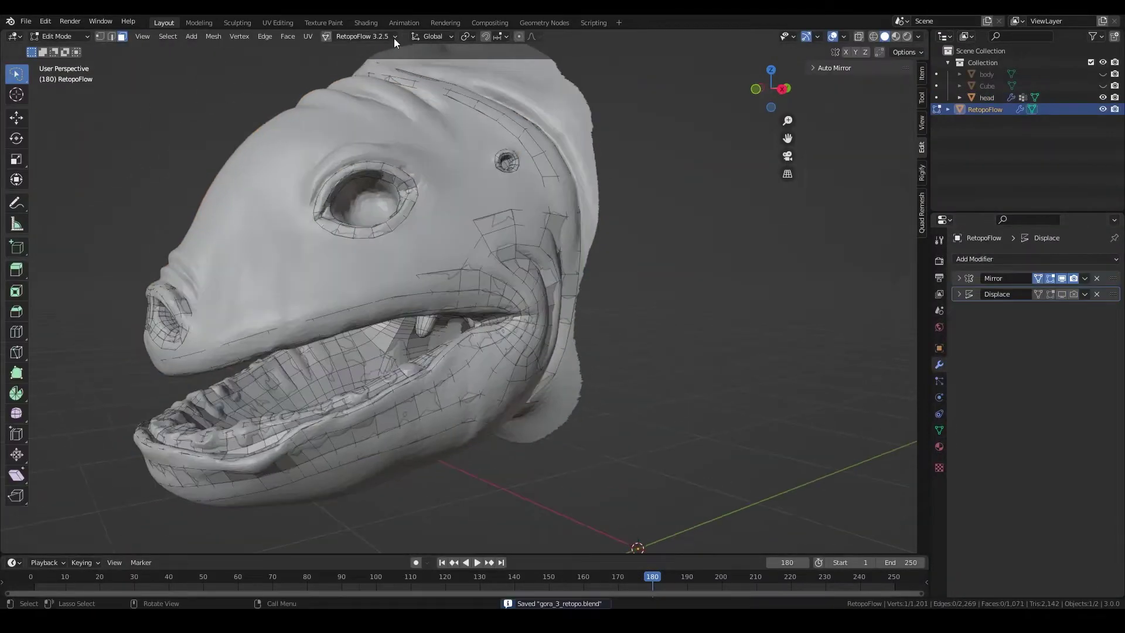
- Restart RetopoFlow and add two faces closing the gap above the cheek strip
{"action": "left_click", "coordinate": [394, 37]}
{"action": "left_click", "coordinate": [399, 346]}
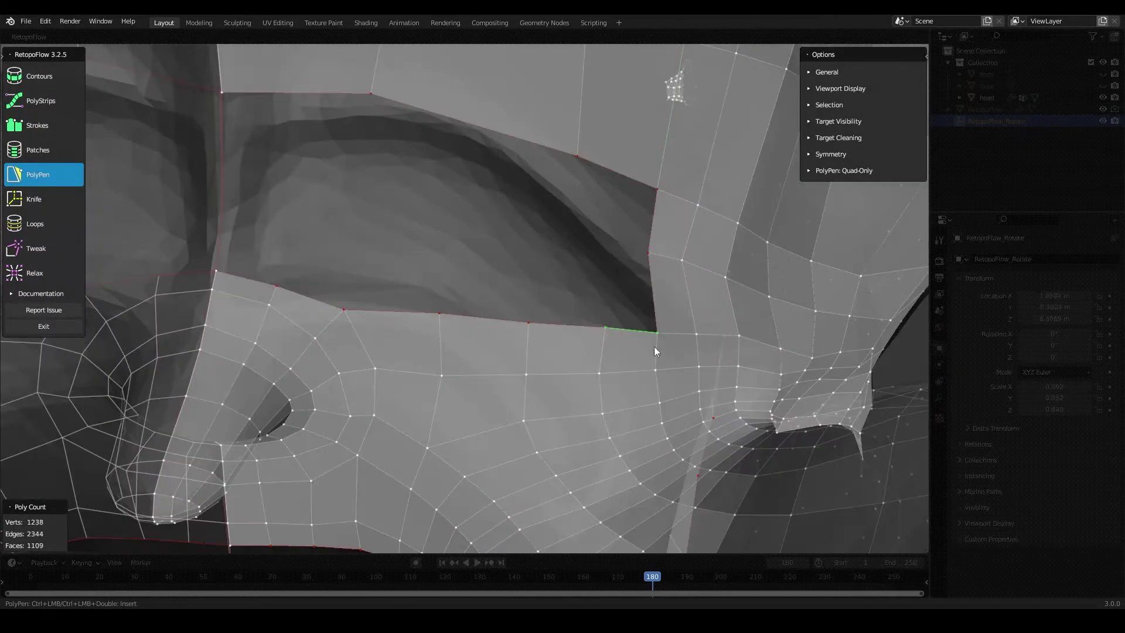
{"action": "key", "text": "7"}
{"action": "middle_click_drag", "start_coordinate": [655, 351], "coordinate": [495, 181]}
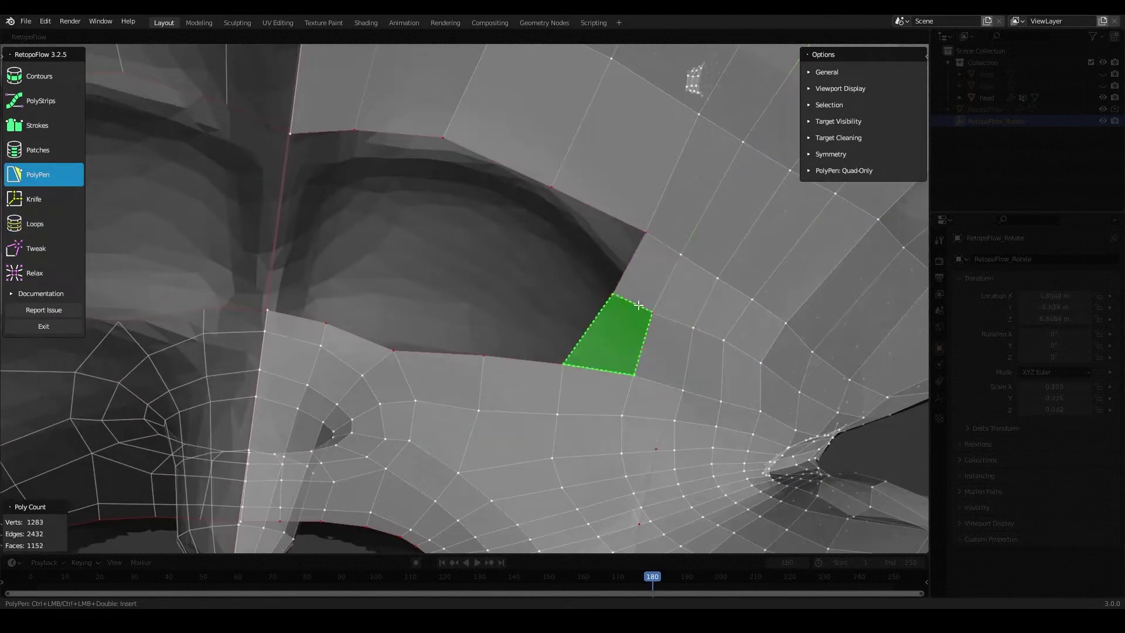
{"action": "left_click", "coordinate": [515, 262], "text": "ctrl"}
{"action": "left_click", "coordinate": [408, 219], "text": "ctrl"}
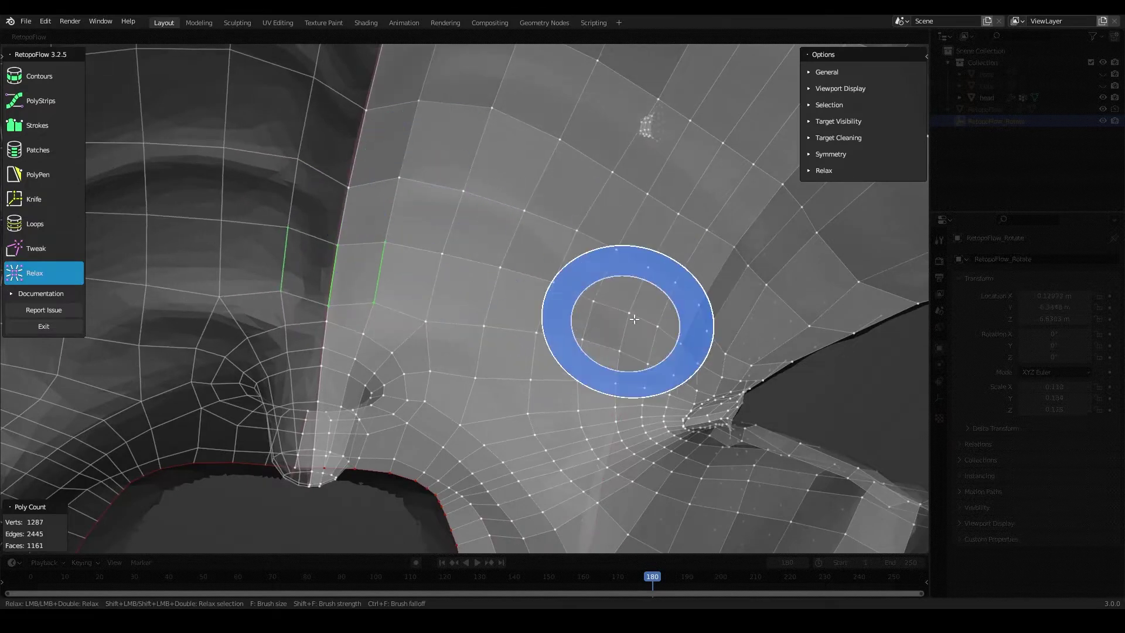
- Relax the new faces near the mouth corner, bringing the mesh to 1,166 faces
{"action": "scroll", "coordinate": [615, 116], "scroll_direction": "down", "scroll_amount": 5}
{"action": "middle_click_drag", "start_coordinate": [616, 116], "coordinate": [533, 289]}
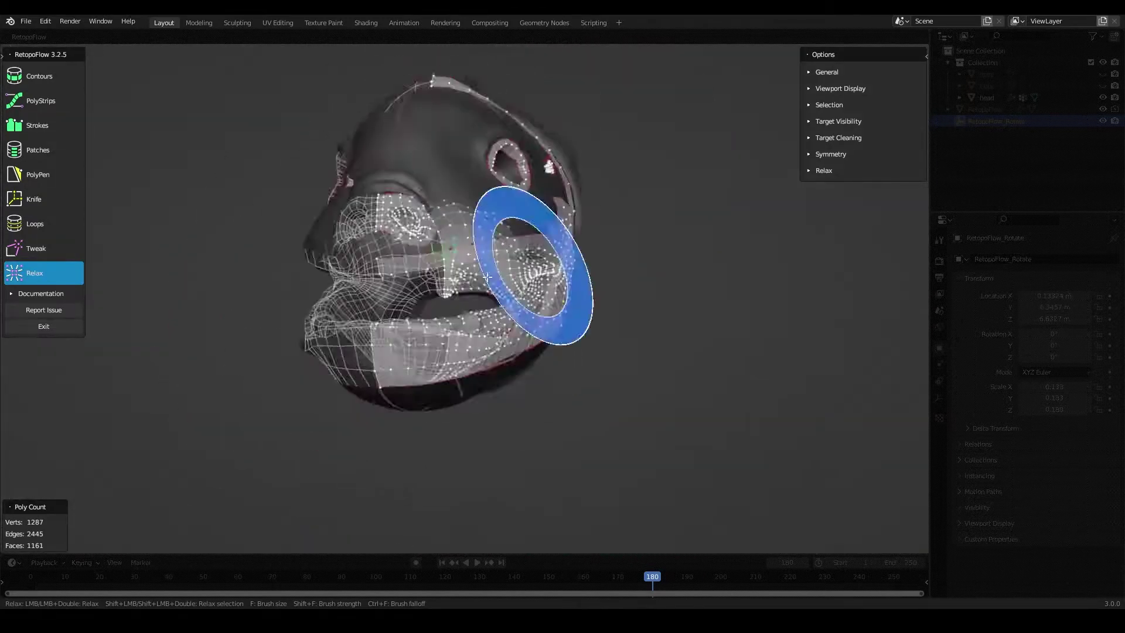
{"action": "scroll", "coordinate": [516, 244], "scroll_direction": "up", "scroll_amount": 5}
{"action": "middle_click_drag", "start_coordinate": [516, 244], "coordinate": [492, 223]}
{"action": "scroll", "coordinate": [507, 350], "scroll_direction": "up", "scroll_amount": 3}
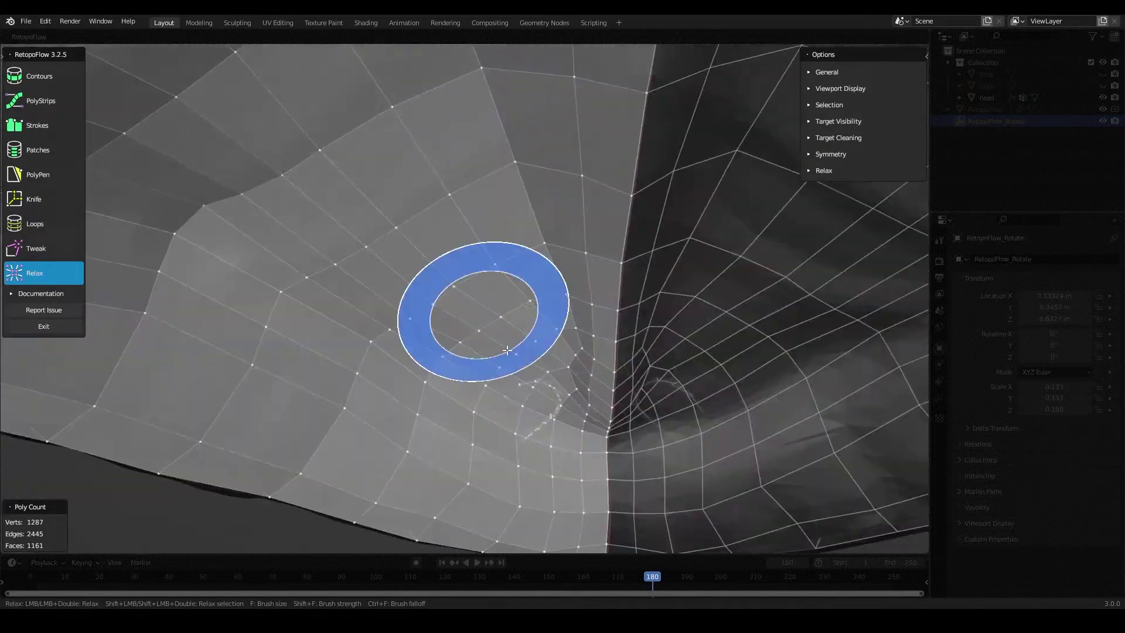
{"action": "middle_click_drag", "start_coordinate": [556, 461], "coordinate": [535, 427]}
{"action": "scroll", "coordinate": [393, 242], "scroll_direction": "up", "scroll_amount": 3}
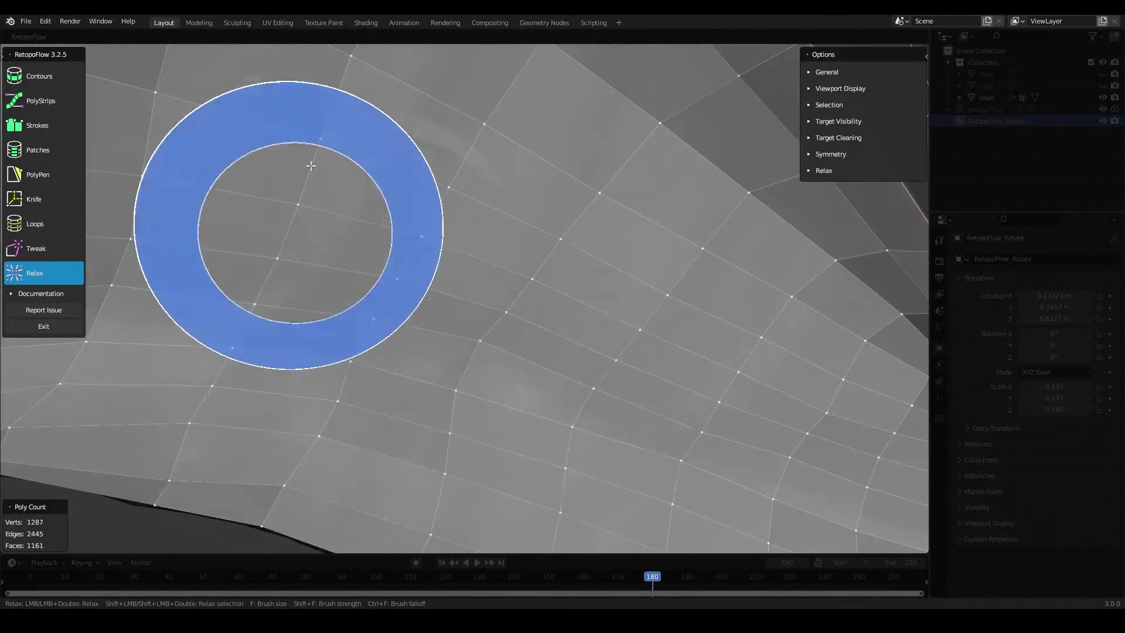
{"action": "scroll", "coordinate": [311, 166], "scroll_direction": "down", "scroll_amount": 3}
{"action": "middle_click_drag", "start_coordinate": [269, 138], "coordinate": [472, 301]}
{"action": "scroll", "coordinate": [472, 301], "scroll_direction": "down", "scroll_amount": 4}
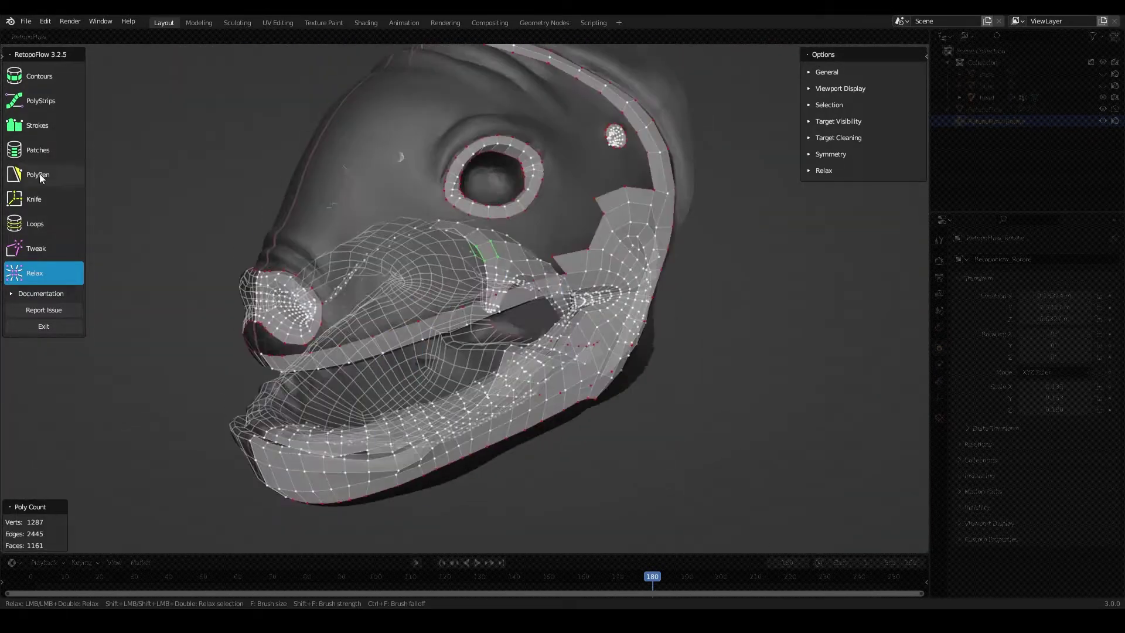
{"action": "left_click", "coordinate": [41, 178]}
{"action": "middle_click_drag", "start_coordinate": [455, 238], "coordinate": [494, 273]}
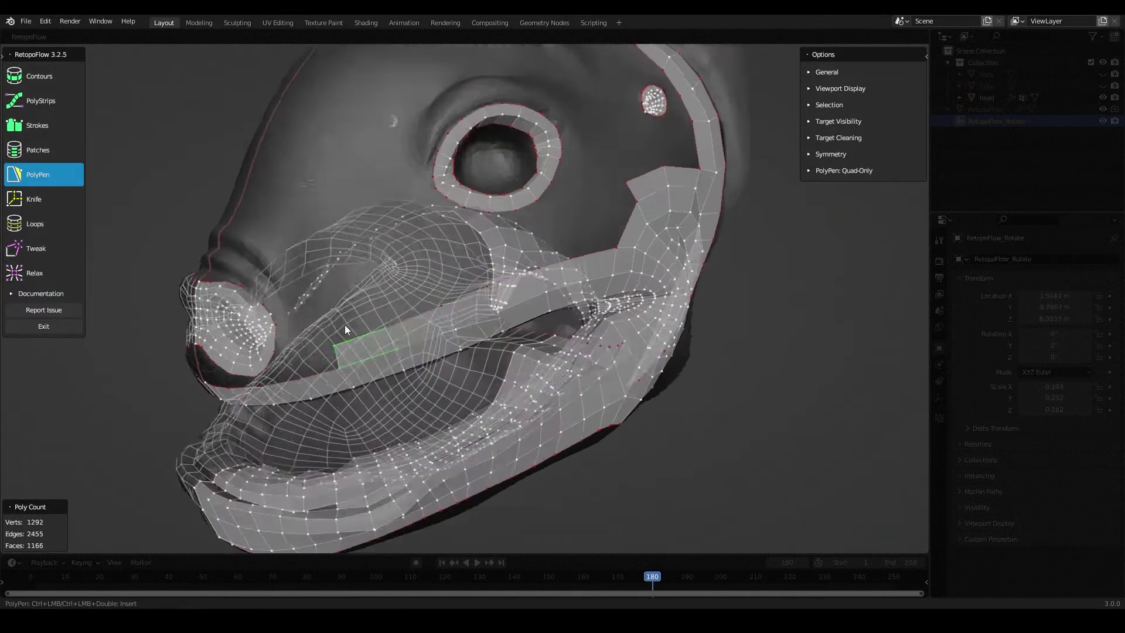
- Add quads inside the mouth, an edge loop through it, and faces on the front of the face
{"action": "mouse_move", "coordinate": [345, 267]}
{"action": "middle_mouse_down"}
{"action": "mouse_move", "coordinate": [487, 238]}
{"action": "mouse_move", "coordinate": [513, 203]}
{"action": "mouse_move", "coordinate": [547, 332]}
{"action": "mouse_move", "coordinate": [522, 263]}
{"action": "mouse_move", "coordinate": [591, 256]}
{"action": "mouse_move", "coordinate": [480, 325]}
{"action": "mouse_move", "coordinate": [653, 278]}
{"action": "mouse_move", "coordinate": [647, 315]}
{"action": "mouse_move", "coordinate": [490, 319]}
{"action": "mouse_move", "coordinate": [497, 252]}
{"action": "mouse_move", "coordinate": [598, 248]}
{"action": "mouse_move", "coordinate": [584, 79]}
{"action": "mouse_move", "coordinate": [592, 232]}
{"action": "middle_mouse_up"}
{"action": "left_click", "coordinate": [484, 234], "text": "ctrl"}
{"action": "key", "text": "7"}
{"action": "left_click", "coordinate": [483, 248], "text": "ctrl"}
{"action": "key", "text": "5"}
{"action": "left_click", "coordinate": [513, 204], "text": "ctrl"}
{"action": "left_click", "coordinate": [480, 326], "text": "ctrl"}
- Add the first faces and quads under the jaw with PolyPen
{"action": "key", "text": "7"}
{"action": "key", "text": "5"}
{"action": "left_click", "coordinate": [508, 309], "text": "ctrl"}
{"action": "key", "text": "7"}
{"action": "key", "text": "9"}
{"action": "key", "text": "5"}
{"action": "key", "text": "7"}
{"action": "key", "text": "5"}
{"action": "left_click", "coordinate": [592, 233], "text": "ctrl"}
{"action": "left_click", "coordinate": [593, 305], "text": "ctrl"}
- Extend the strip along the underside of the head and under the chin
{"action": "middle_click_drag", "start_coordinate": [593, 305], "coordinate": [525, 251]}
{"action": "middle_click_drag", "start_coordinate": [556, 316], "coordinate": [549, 233]}
{"action": "left_click", "coordinate": [549, 234], "text": "ctrl"}
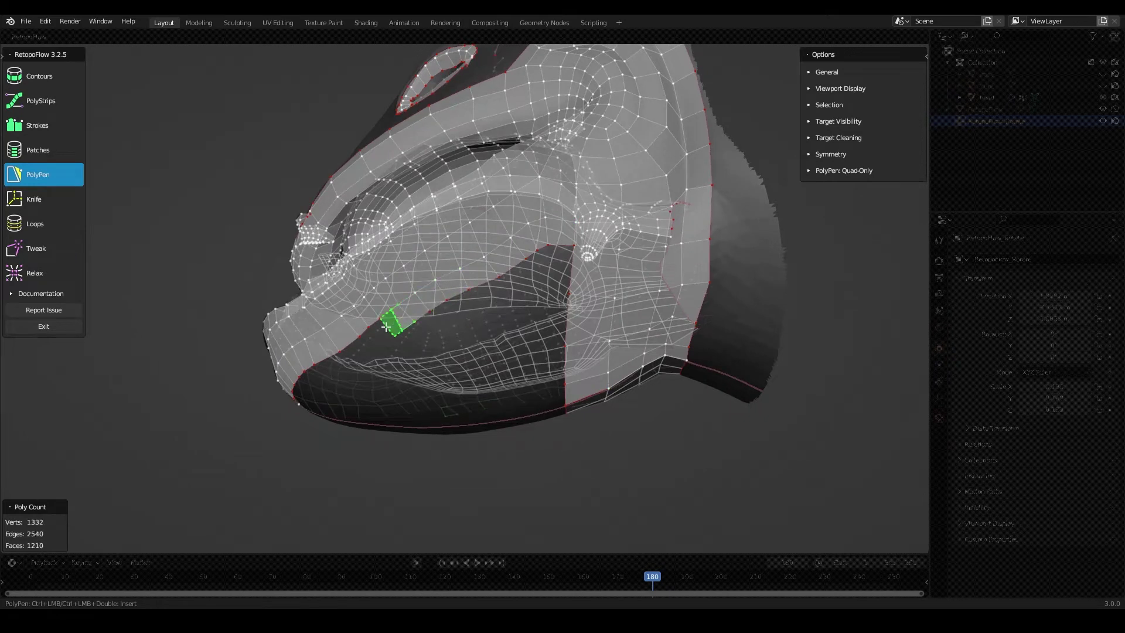
{"action": "mouse_move", "coordinate": [337, 358]}
{"action": "middle_mouse_down"}
{"action": "mouse_move", "coordinate": [495, 264]}
{"action": "mouse_move", "coordinate": [490, 390]}
{"action": "mouse_move", "coordinate": [502, 353]}
{"action": "mouse_move", "coordinate": [48, 251]}
{"action": "middle_mouse_up"}
{"action": "left_click", "coordinate": [495, 264], "text": "ctrl"}
{"action": "left_click", "coordinate": [35, 273]}
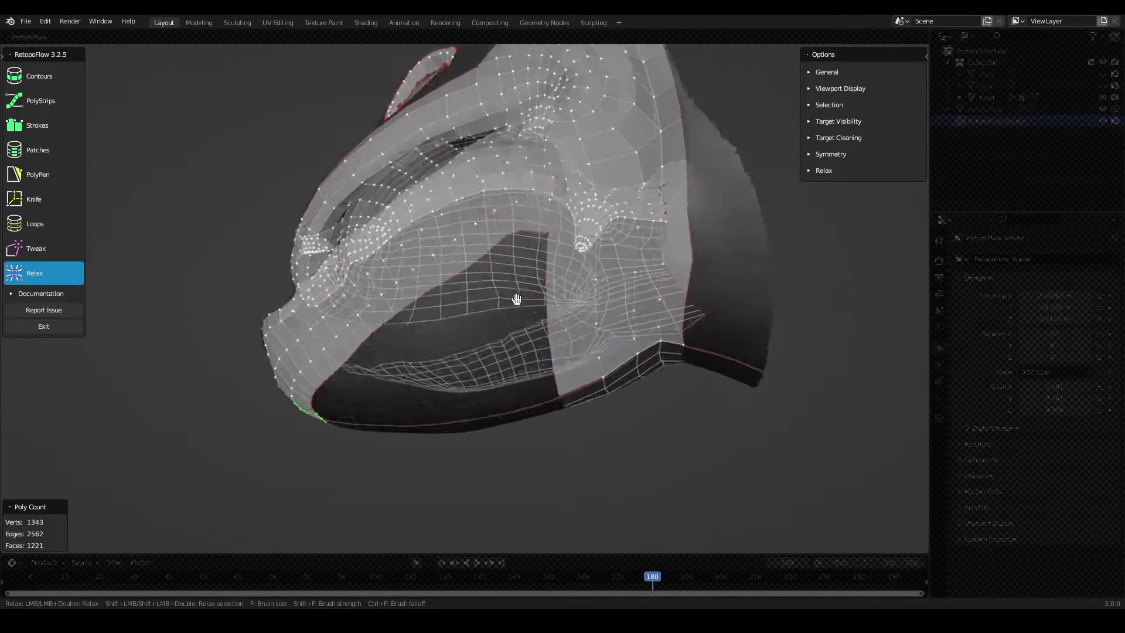
{"action": "middle_click_drag", "start_coordinate": [517, 291], "coordinate": [48, 175]}
{"action": "left_click", "coordinate": [490, 309], "text": "ctrl"}
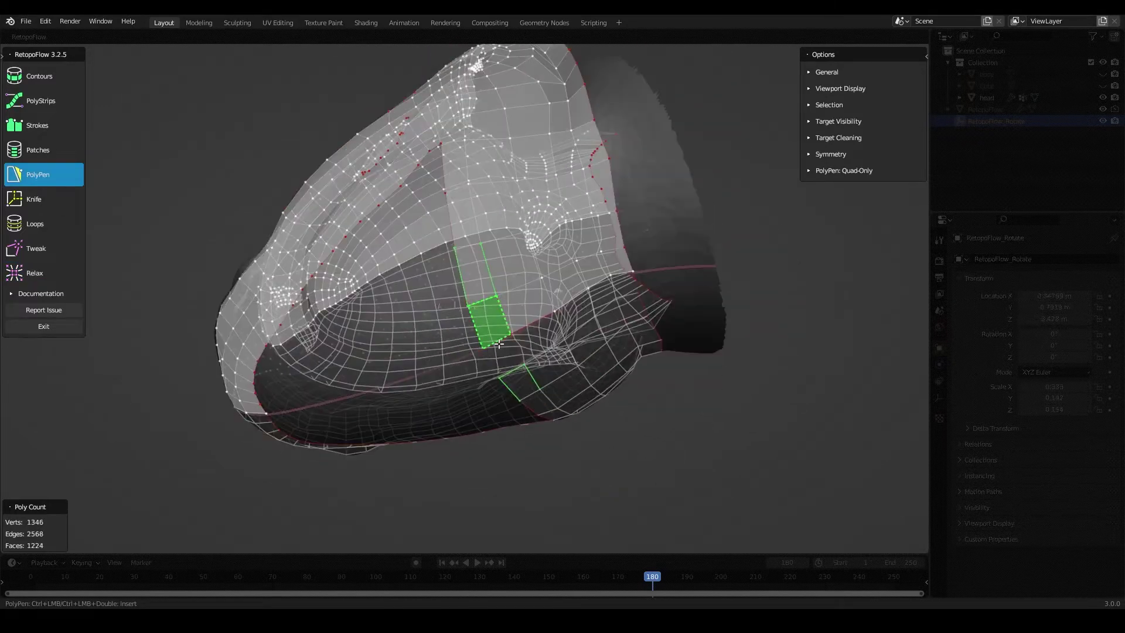
{"action": "mouse_move", "coordinate": [490, 310]}
{"action": "middle_mouse_down"}
{"action": "mouse_move", "coordinate": [454, 333]}
{"action": "mouse_move", "coordinate": [453, 283]}
{"action": "middle_mouse_up"}
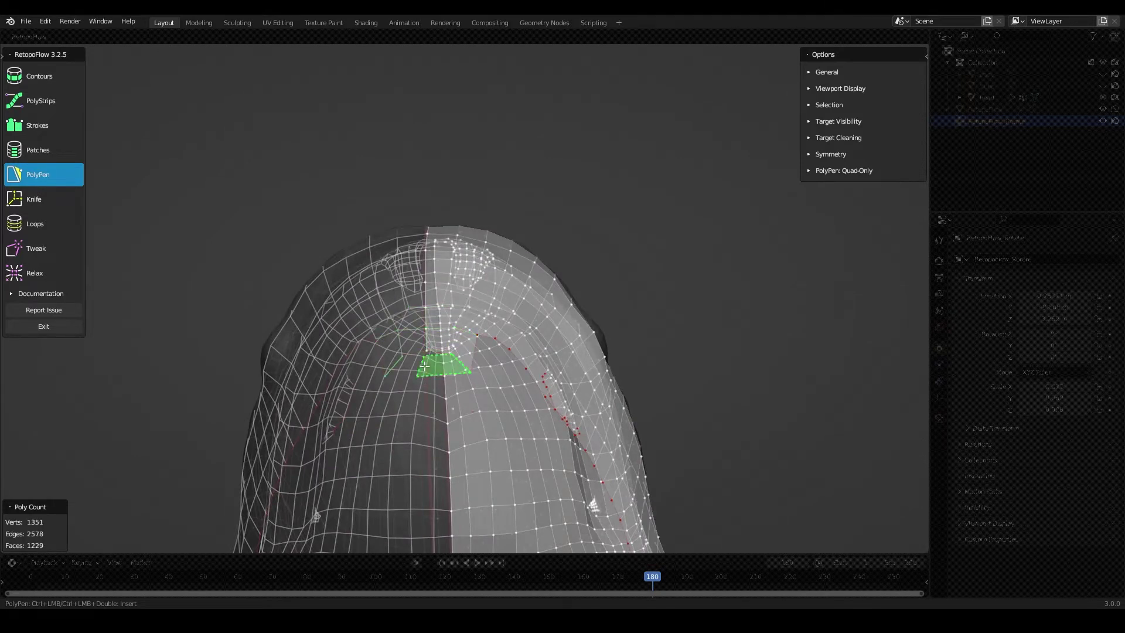
- Add faces at the back and side of the head, trying the Tweak and Relax brushes
{"action": "left_click", "coordinate": [424, 366], "text": "ctrl"}
{"action": "middle_click_drag", "start_coordinate": [424, 366], "coordinate": [535, 463]}
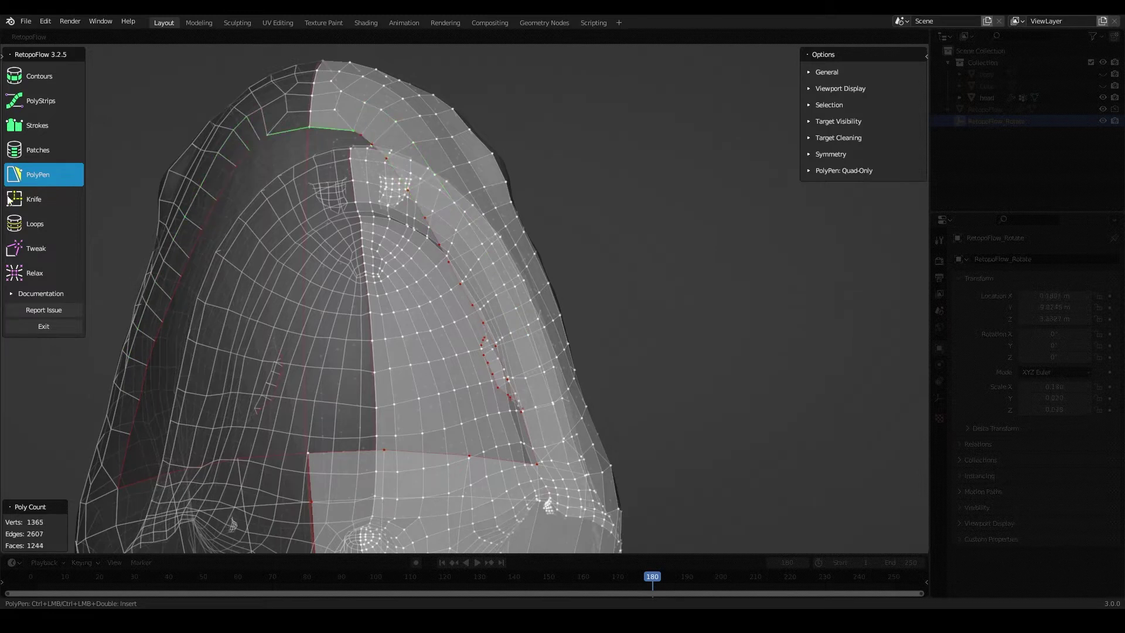
{"action": "middle_click_drag", "start_coordinate": [439, 234], "coordinate": [444, 399]}
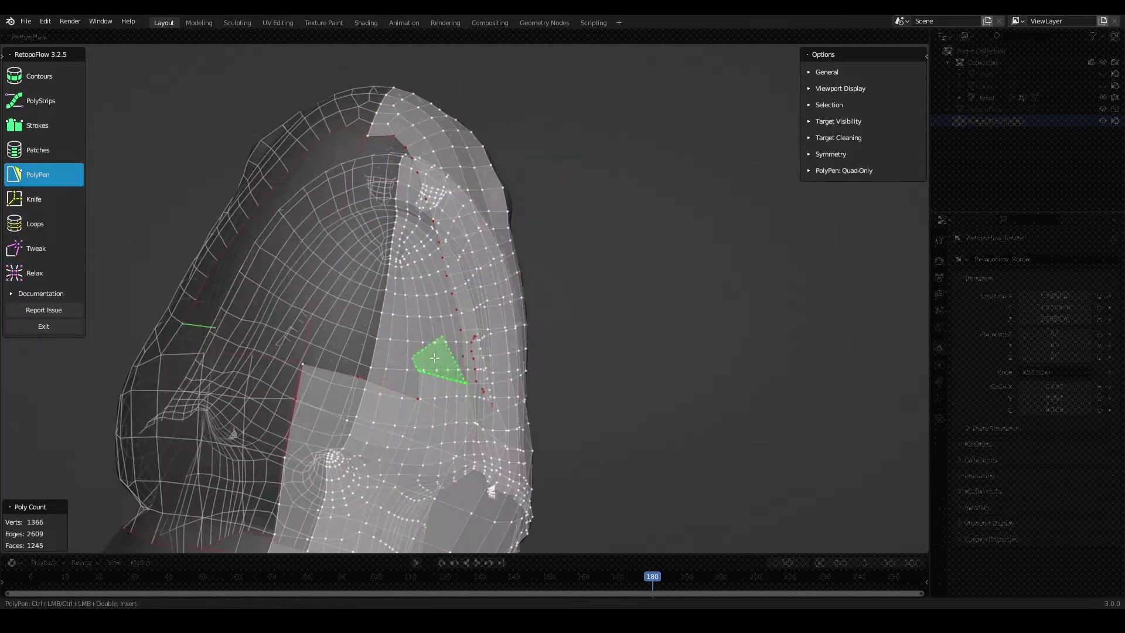
{"action": "left_click", "coordinate": [398, 182], "text": "ctrl"}
{"action": "mouse_move", "coordinate": [398, 182]}
{"action": "middle_mouse_down"}
{"action": "mouse_move", "coordinate": [364, 201]}
{"action": "mouse_move", "coordinate": [461, 343]}
{"action": "mouse_move", "coordinate": [234, 246]}
{"action": "middle_mouse_up"}
{"action": "key", "text": "t"}
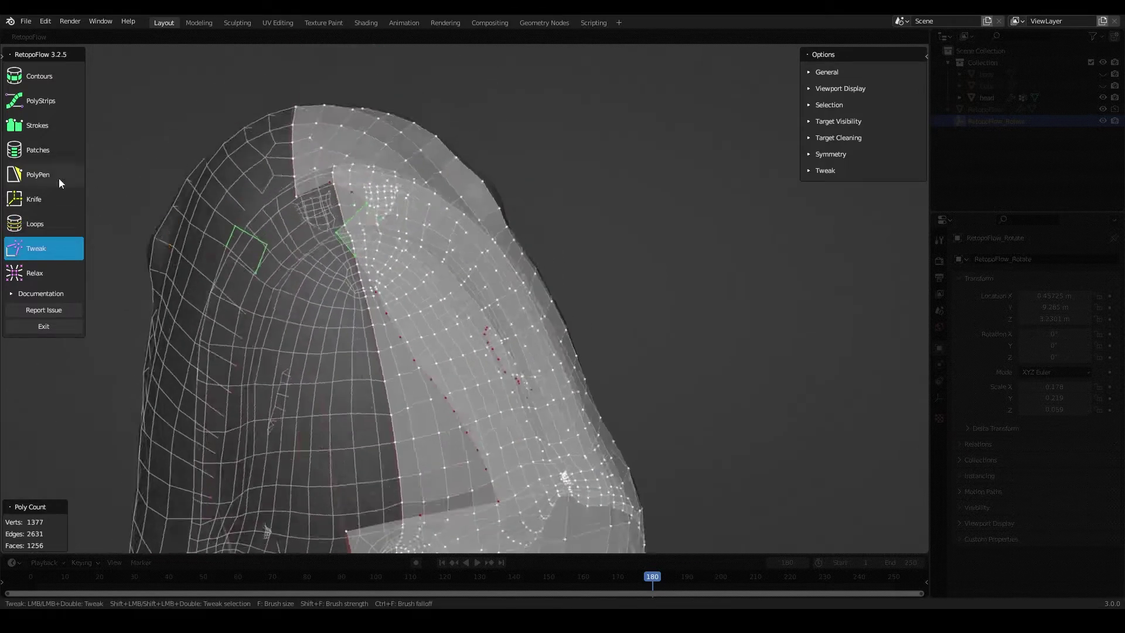
{"action": "left_click", "coordinate": [44, 175]}
{"action": "key", "text": "ctrl+z"}
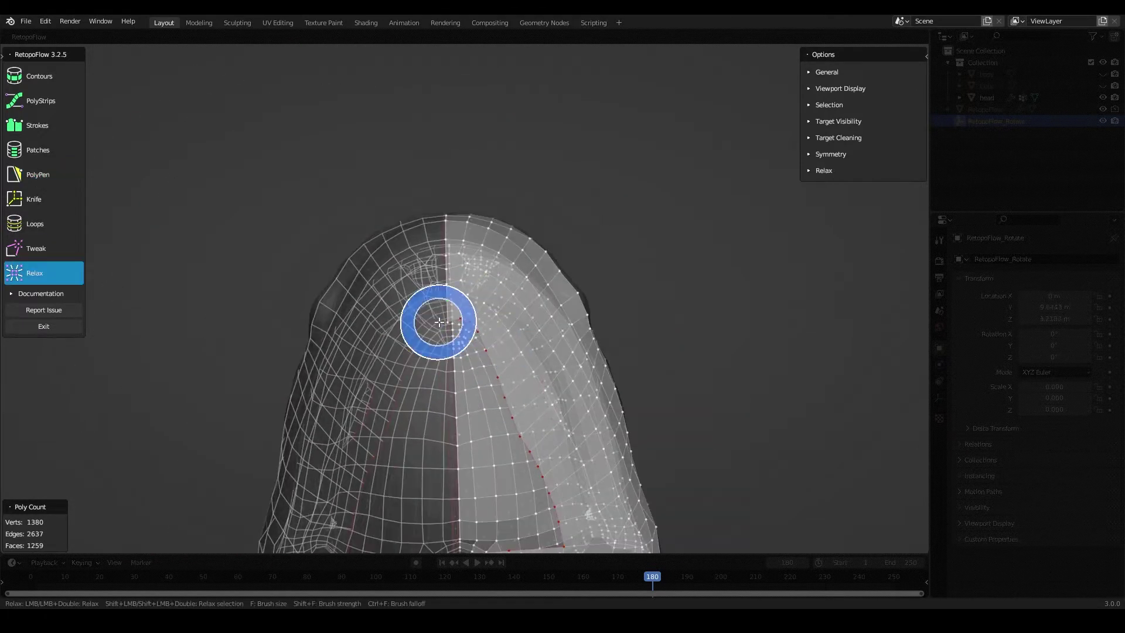
- Continue faces over the back of the head and down the neck, ending with a corner triangle
{"action": "middle_click_drag", "start_coordinate": [555, 516], "coordinate": [477, 502]}
{"action": "key", "text": "5"}
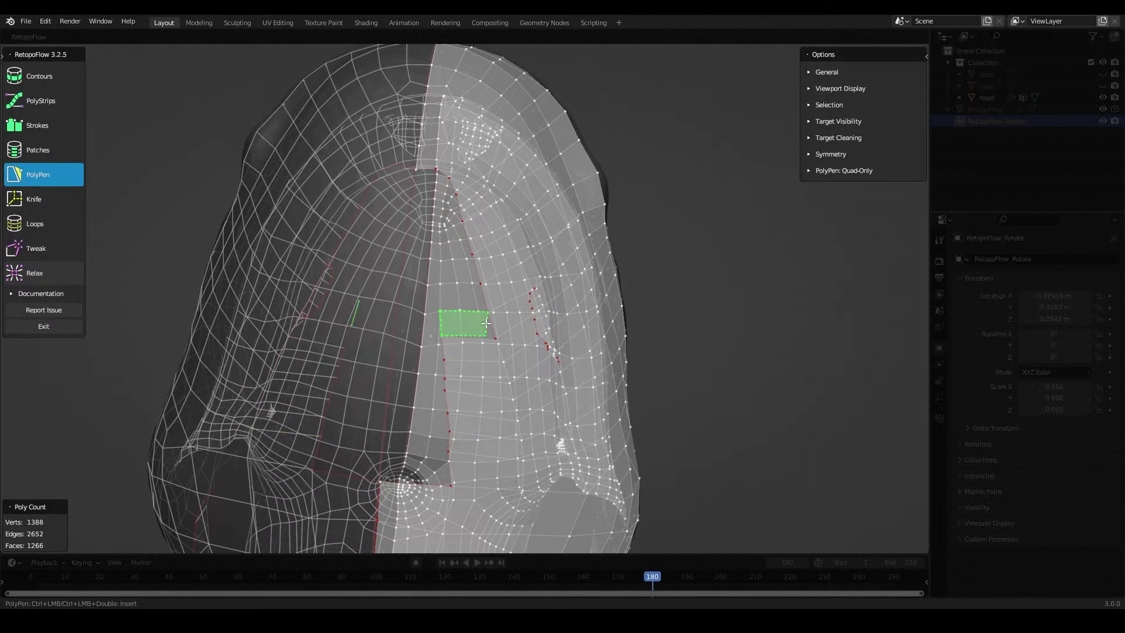
{"action": "left_click", "coordinate": [428, 226], "text": "ctrl"}
{"action": "mouse_move", "coordinate": [428, 226]}
{"action": "middle_mouse_down"}
{"action": "mouse_move", "coordinate": [540, 303]}
{"action": "mouse_move", "coordinate": [569, 356]}
{"action": "middle_mouse_up"}
{"action": "left_click", "coordinate": [474, 288], "text": "ctrl"}
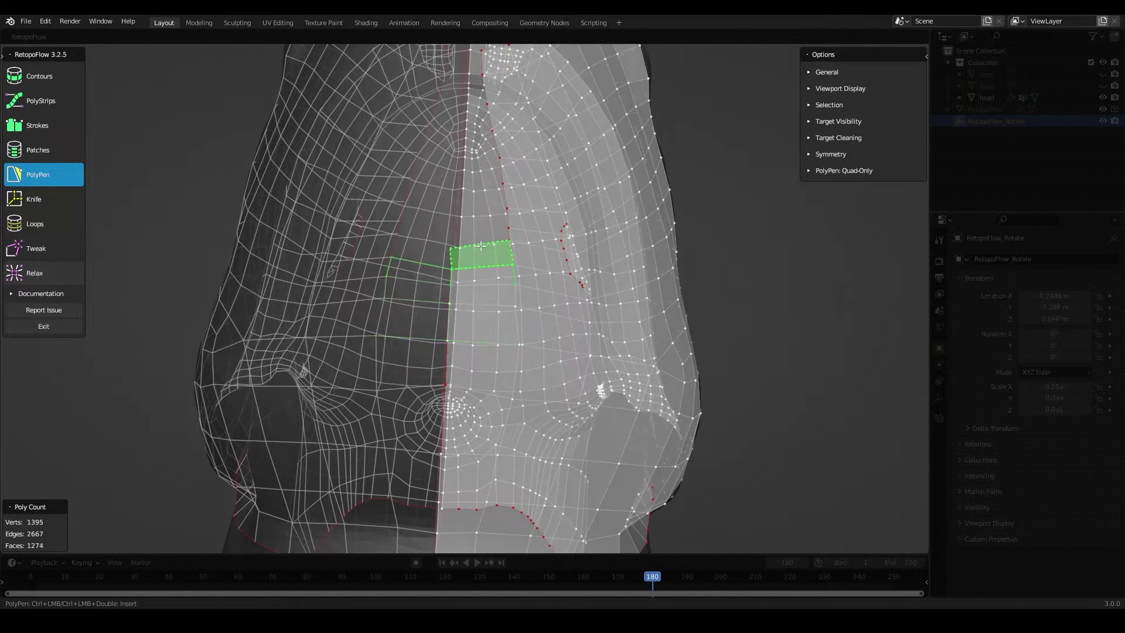
{"action": "left_click", "coordinate": [478, 186], "text": "ctrl"}
{"action": "middle_click_drag", "start_coordinate": [479, 185], "coordinate": [501, 274]}
{"action": "middle_click_drag", "start_coordinate": [497, 192], "coordinate": [547, 299]}
{"action": "left_click", "coordinate": [547, 299], "text": "ctrl"}
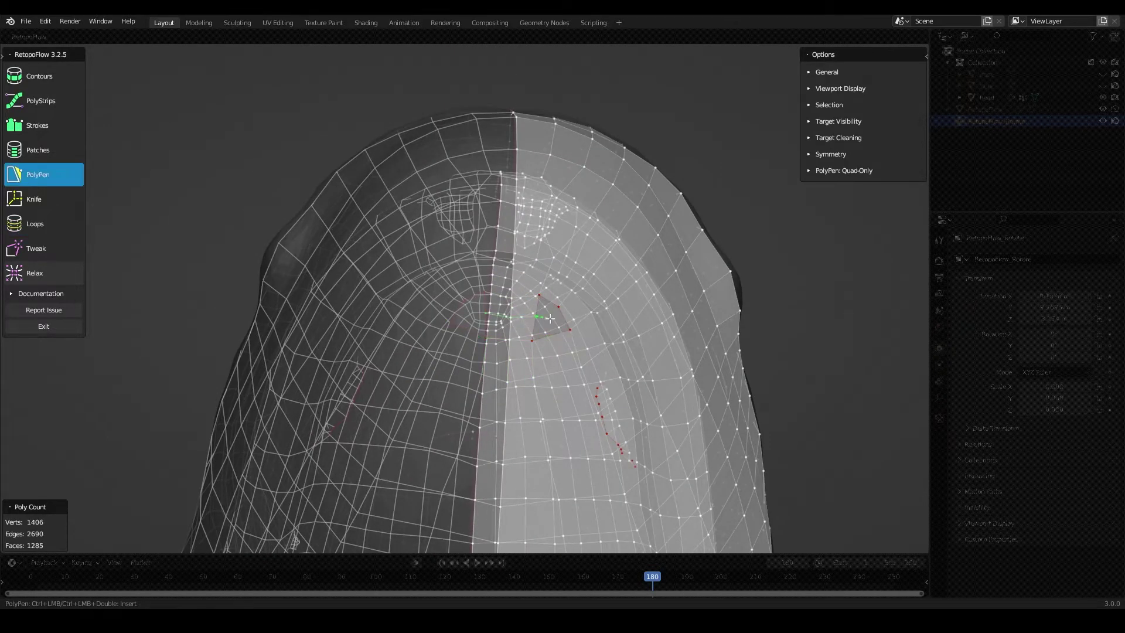
- Undo the corner triangle and fill the hole with a new face instead
{"action": "key", "text": "ctrl+z"}
{"action": "key", "text": "7"}
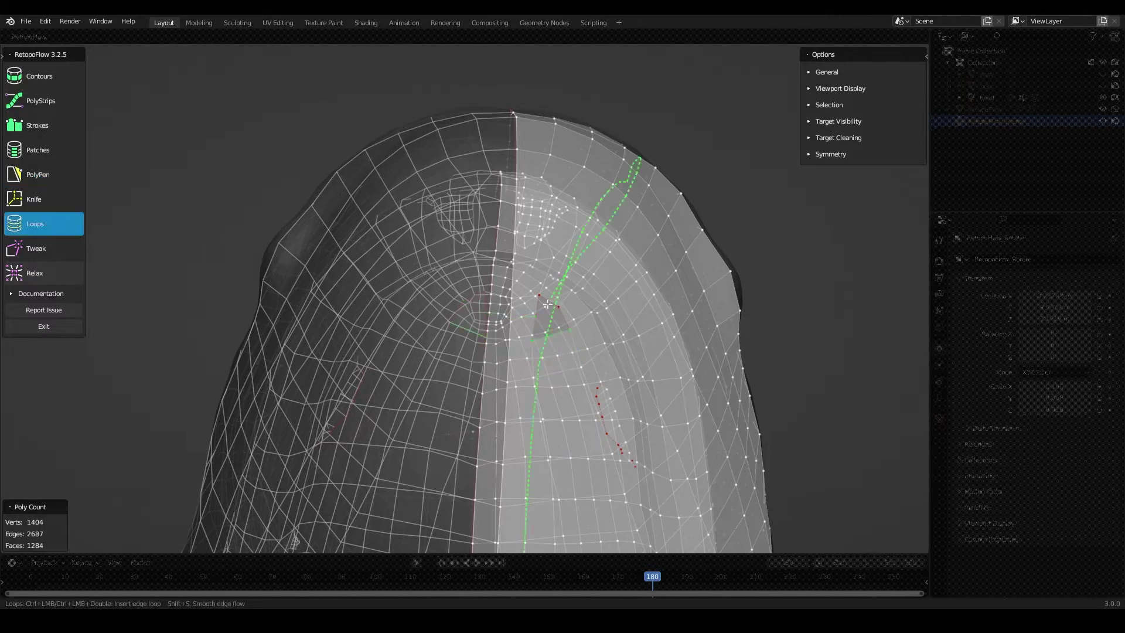
{"action": "left_click", "coordinate": [529, 305], "text": "ctrl"}
{"action": "middle_click_drag", "start_coordinate": [529, 305], "coordinate": [506, 318]}
{"action": "key", "text": "7"}
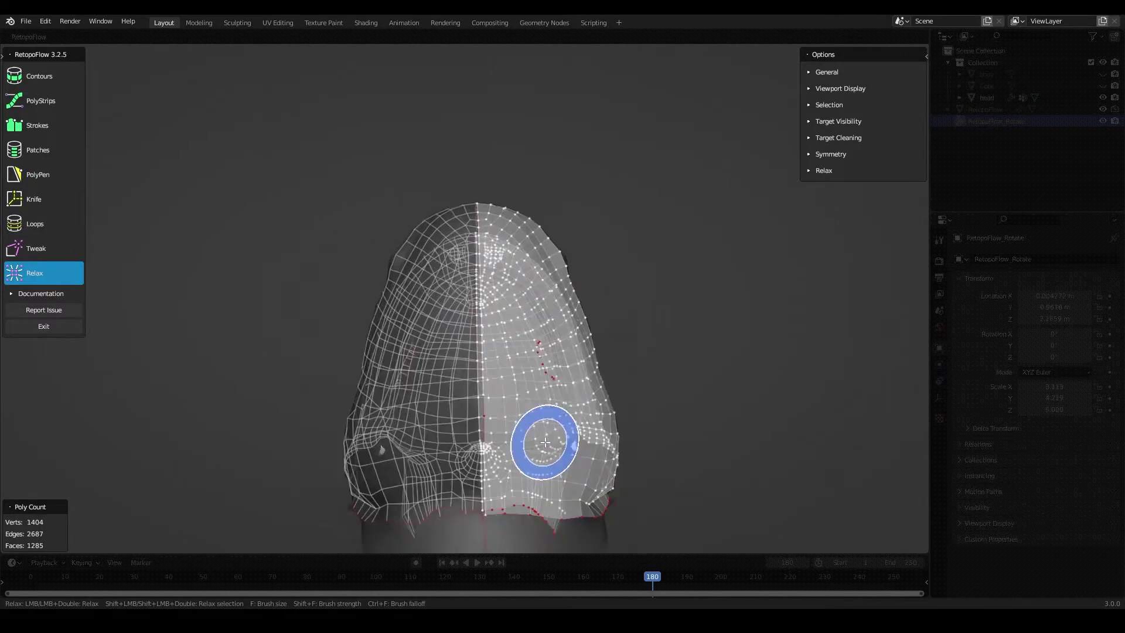
{"action": "mouse_move", "coordinate": [521, 352]}
{"action": "middle_mouse_down"}
{"action": "mouse_move", "coordinate": [680, 379]}
{"action": "mouse_move", "coordinate": [544, 342]}
{"action": "mouse_move", "coordinate": [490, 344]}
{"action": "mouse_move", "coordinate": [508, 382]}
{"action": "mouse_move", "coordinate": [661, 427]}
{"action": "mouse_move", "coordinate": [649, 320]}
{"action": "middle_mouse_up"}
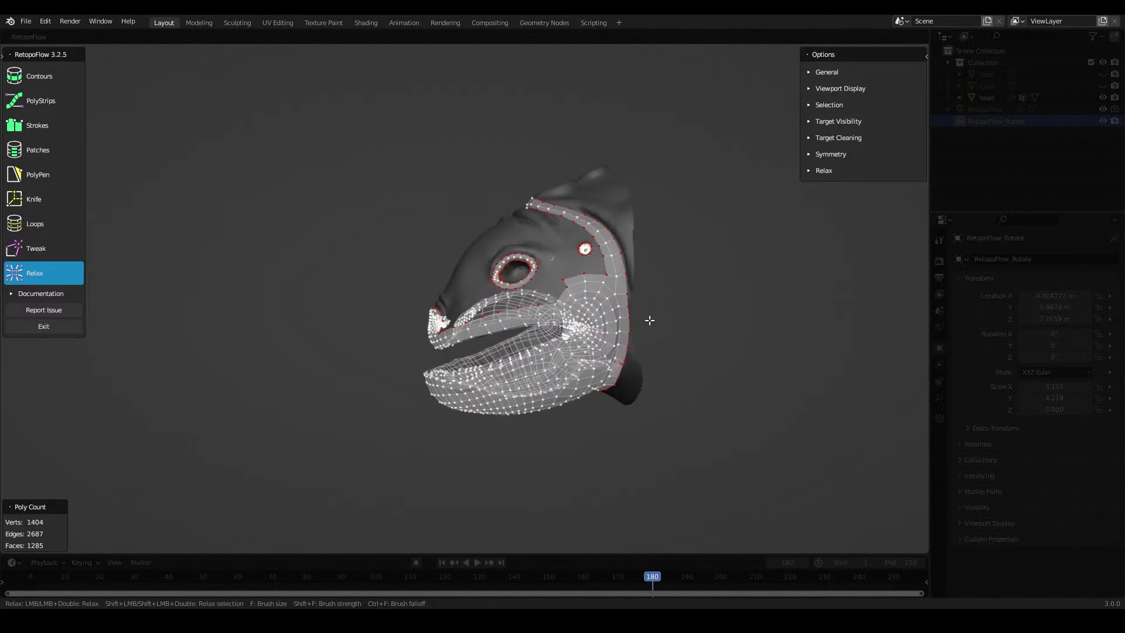
- Extend the quad strip along the patch border beside the mouth
{"action": "key", "text": "5"}
{"action": "key", "text": "7"}
{"action": "key", "text": "5"}
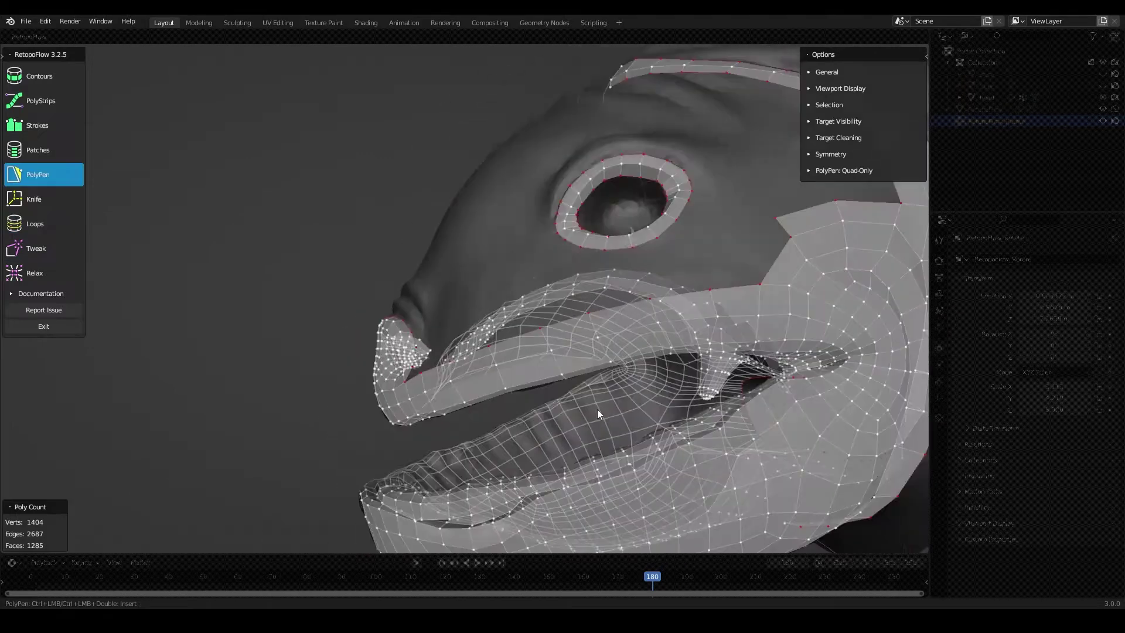
{"action": "left_click", "coordinate": [662, 350], "text": "ctrl"}
{"action": "middle_click_drag", "start_coordinate": [643, 318], "coordinate": [664, 300]}
{"action": "left_click", "coordinate": [549, 342], "text": "ctrl"}
{"action": "mouse_move", "coordinate": [549, 343]}
{"action": "middle_mouse_down"}
{"action": "mouse_move", "coordinate": [537, 363]}
{"action": "mouse_move", "coordinate": [776, 276]}
{"action": "middle_mouse_up"}
{"action": "left_click", "coordinate": [542, 348], "text": "ctrl"}
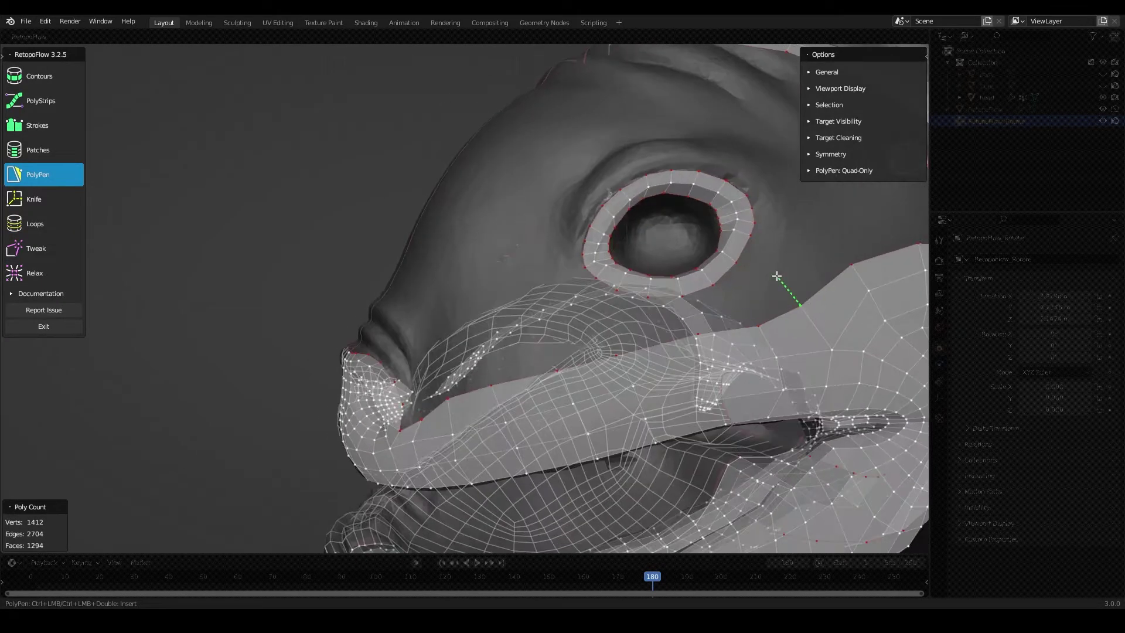
{"action": "left_click", "coordinate": [521, 374], "text": "ctrl"}
{"action": "mouse_move", "coordinate": [532, 349]}
{"action": "middle_mouse_down"}
{"action": "mouse_move", "coordinate": [520, 374]}
{"action": "mouse_move", "coordinate": [604, 310]}
{"action": "mouse_move", "coordinate": [562, 272]}
{"action": "mouse_move", "coordinate": [578, 255]}
{"action": "mouse_move", "coordinate": [604, 269]}
{"action": "middle_mouse_up"}
{"action": "left_click", "coordinate": [604, 311], "text": "ctrl"}
- Add a quad next to the ear ring, then zoom out to review the whole head
{"action": "scroll", "coordinate": [619, 315], "scroll_direction": "up", "scroll_amount": 2}
{"action": "middle_click_drag", "start_coordinate": [611, 340], "coordinate": [654, 280]}
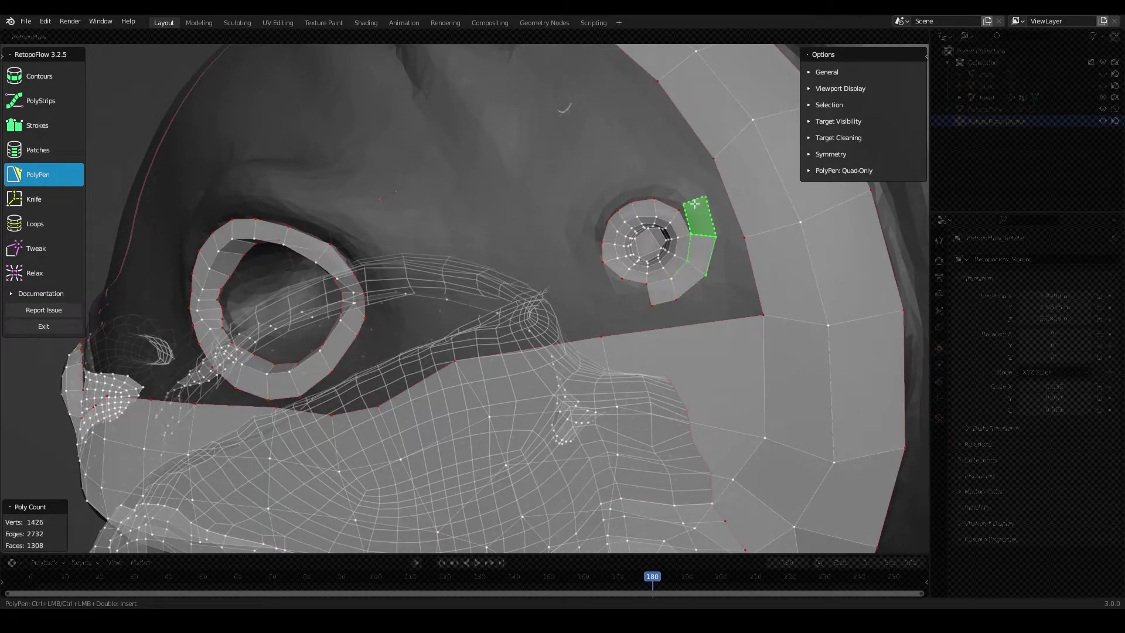
{"action": "left_click", "coordinate": [589, 232], "text": "ctrl"}
{"action": "mouse_move", "coordinate": [589, 232]}
{"action": "middle_mouse_down"}
{"action": "mouse_move", "coordinate": [614, 310]}
{"action": "mouse_move", "coordinate": [680, 323]}
{"action": "mouse_move", "coordinate": [748, 301]}
{"action": "middle_mouse_up"}
{"action": "left_click", "coordinate": [622, 334], "text": "ctrl"}
{"action": "scroll", "coordinate": [680, 324], "scroll_direction": "down", "scroll_amount": 5}
{"action": "scroll", "coordinate": [680, 323], "scroll_direction": "up", "scroll_amount": 2}
{"action": "scroll", "coordinate": [667, 242], "scroll_direction": "up", "scroll_amount": 3}
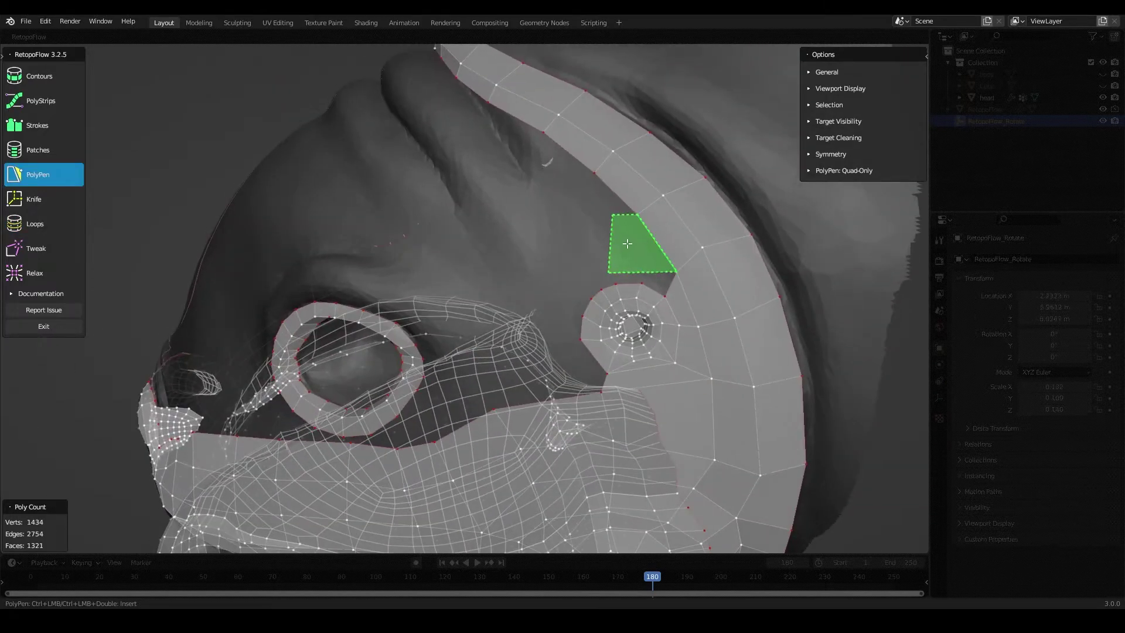
{"action": "scroll", "coordinate": [627, 243], "scroll_direction": "down", "scroll_amount": 5}
{"action": "mouse_move", "coordinate": [627, 244]}
{"action": "middle_mouse_down"}
{"action": "mouse_move", "coordinate": [691, 286]}
{"action": "mouse_move", "coordinate": [686, 209]}
{"action": "middle_mouse_up"}
{"action": "scroll", "coordinate": [687, 209], "scroll_direction": "down", "scroll_amount": 3}
{"action": "scroll", "coordinate": [604, 200], "scroll_direction": "up", "scroll_amount": 3}
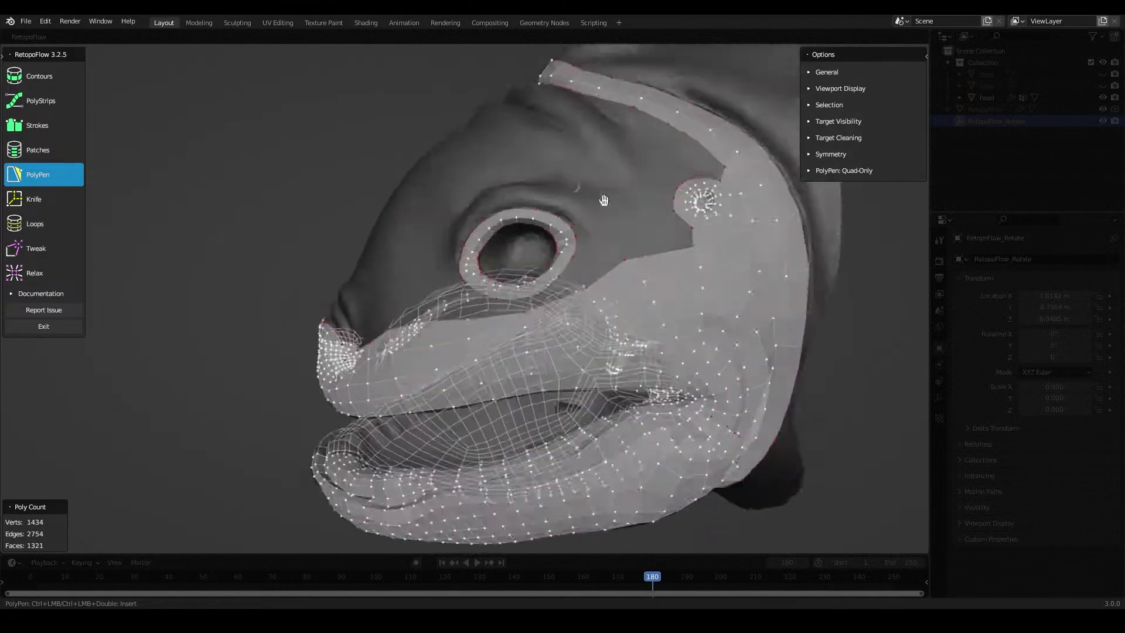
{"action": "scroll", "coordinate": [605, 199], "scroll_direction": "up", "scroll_amount": 2}
- Fill the gap between the ear ring and head band with quads reaching toward the eye
{"action": "middle_click_drag", "start_coordinate": [467, 275], "coordinate": [554, 290]}
{"action": "left_click", "coordinate": [519, 235], "text": "ctrl"}
{"action": "middle_click_drag", "start_coordinate": [519, 236], "coordinate": [544, 264]}
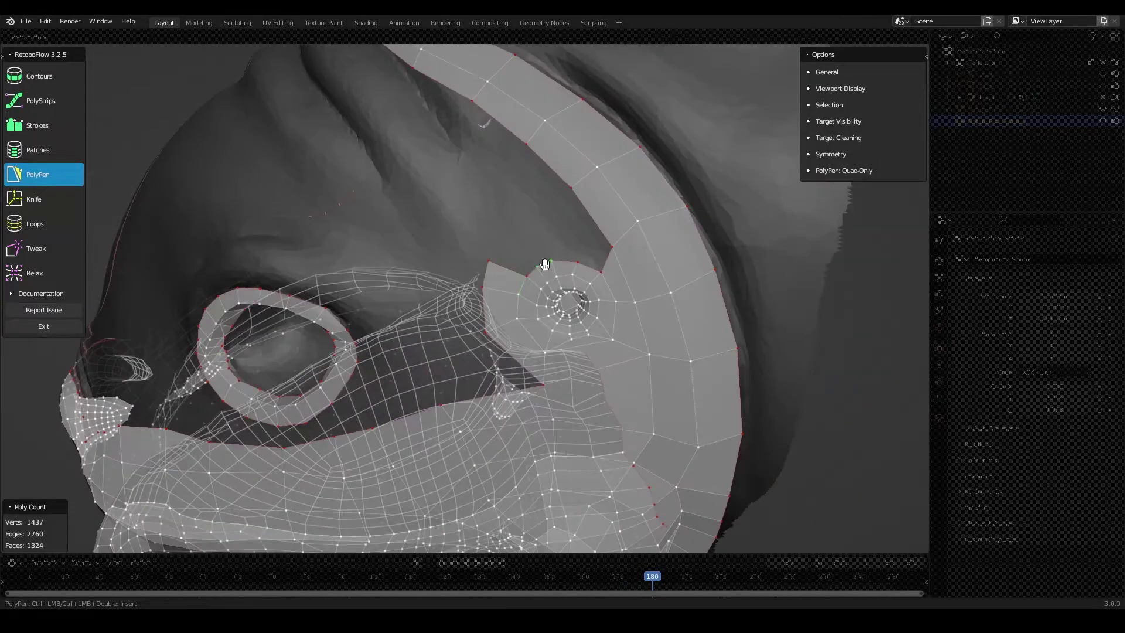
{"action": "left_click", "coordinate": [567, 218], "text": "ctrl"}
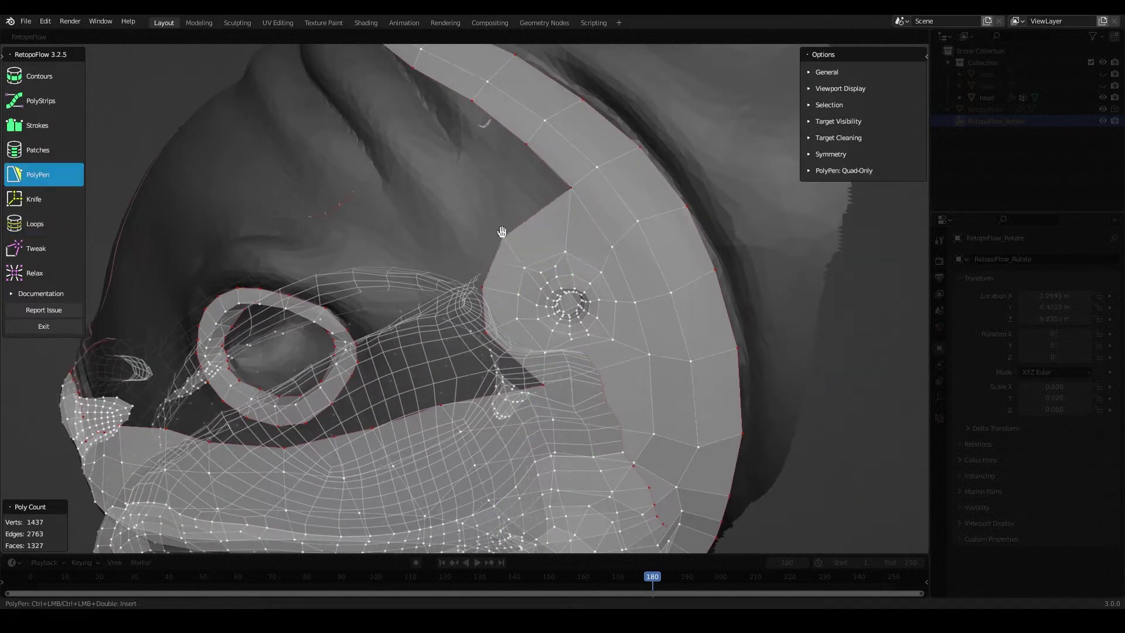
{"action": "mouse_move", "coordinate": [502, 230]}
{"action": "middle_mouse_down"}
{"action": "mouse_move", "coordinate": [579, 251]}
{"action": "mouse_move", "coordinate": [522, 196]}
{"action": "mouse_move", "coordinate": [515, 235]}
{"action": "mouse_move", "coordinate": [666, 420]}
{"action": "middle_mouse_up"}
{"action": "left_click", "coordinate": [579, 251], "text": "ctrl"}
{"action": "left_click", "coordinate": [514, 235], "text": "ctrl"}
{"action": "scroll", "coordinate": [515, 235], "scroll_direction": "down", "scroll_amount": 3}
{"action": "scroll", "coordinate": [665, 421], "scroll_direction": "up", "scroll_amount": 3}
{"action": "left_click", "coordinate": [605, 331], "text": "ctrl"}
{"action": "mouse_move", "coordinate": [604, 330]}
{"action": "middle_mouse_down"}
{"action": "mouse_move", "coordinate": [570, 304]}
{"action": "mouse_move", "coordinate": [610, 261]}
{"action": "middle_mouse_up"}
{"action": "scroll", "coordinate": [611, 261], "scroll_direction": "up", "scroll_amount": 2}
- Add a quad near the eye, then smooth the area with the Relax brush
{"action": "key", "text": "7"}
{"action": "mouse_move", "coordinate": [522, 308]}
{"action": "middle_mouse_down"}
{"action": "mouse_move", "coordinate": [545, 299]}
{"action": "mouse_move", "coordinate": [592, 238]}
{"action": "mouse_move", "coordinate": [610, 270]}
{"action": "mouse_move", "coordinate": [562, 305]}
{"action": "mouse_move", "coordinate": [615, 407]}
{"action": "mouse_move", "coordinate": [455, 348]}
{"action": "mouse_move", "coordinate": [602, 380]}
{"action": "middle_mouse_up"}
{"action": "left_click", "coordinate": [545, 298], "text": "ctrl"}
{"action": "key", "text": "9"}
{"action": "scroll", "coordinate": [610, 328], "scroll_direction": "down", "scroll_amount": 2}
{"action": "scroll", "coordinate": [456, 348], "scroll_direction": "up", "scroll_amount": 4}
{"action": "left_click", "coordinate": [37, 175]}
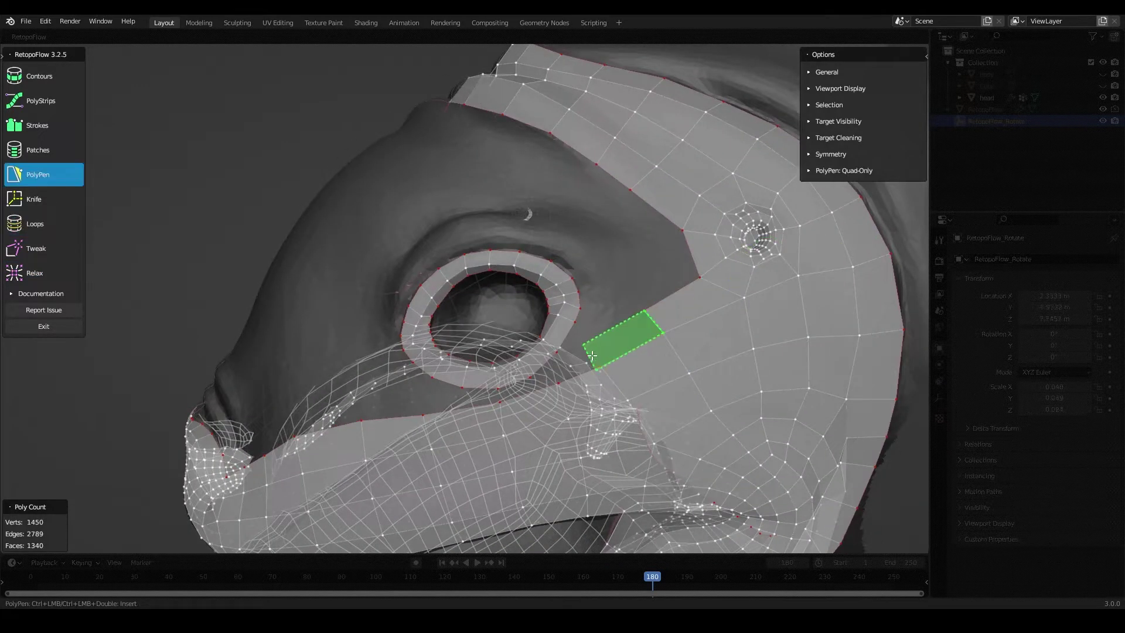
- Insert faces around the eye ring, relax them, and close the last gap by the eye
{"action": "left_click", "coordinate": [626, 335], "text": "ctrl"}
{"action": "left_click", "coordinate": [480, 349], "text": "ctrl"}
{"action": "mouse_move", "coordinate": [480, 350]}
{"action": "middle_mouse_down"}
{"action": "mouse_move", "coordinate": [432, 383]}
{"action": "mouse_move", "coordinate": [489, 389]}
{"action": "middle_mouse_up"}
{"action": "left_click", "coordinate": [489, 389], "text": "ctrl"}
{"action": "scroll", "coordinate": [490, 389], "scroll_direction": "down", "scroll_amount": 2}
{"action": "key", "text": "9"}
{"action": "mouse_move", "coordinate": [311, 342]}
{"action": "middle_mouse_down"}
{"action": "mouse_move", "coordinate": [620, 354]}
{"action": "mouse_move", "coordinate": [514, 319]}
{"action": "mouse_move", "coordinate": [465, 332]}
{"action": "mouse_move", "coordinate": [511, 358]}
{"action": "middle_mouse_up"}
{"action": "key", "text": "5"}
{"action": "mouse_move", "coordinate": [574, 326]}
{"action": "middle_mouse_down"}
{"action": "mouse_move", "coordinate": [580, 340]}
{"action": "mouse_move", "coordinate": [487, 341]}
{"action": "middle_mouse_up"}
{"action": "left_click", "coordinate": [580, 339], "text": "ctrl"}
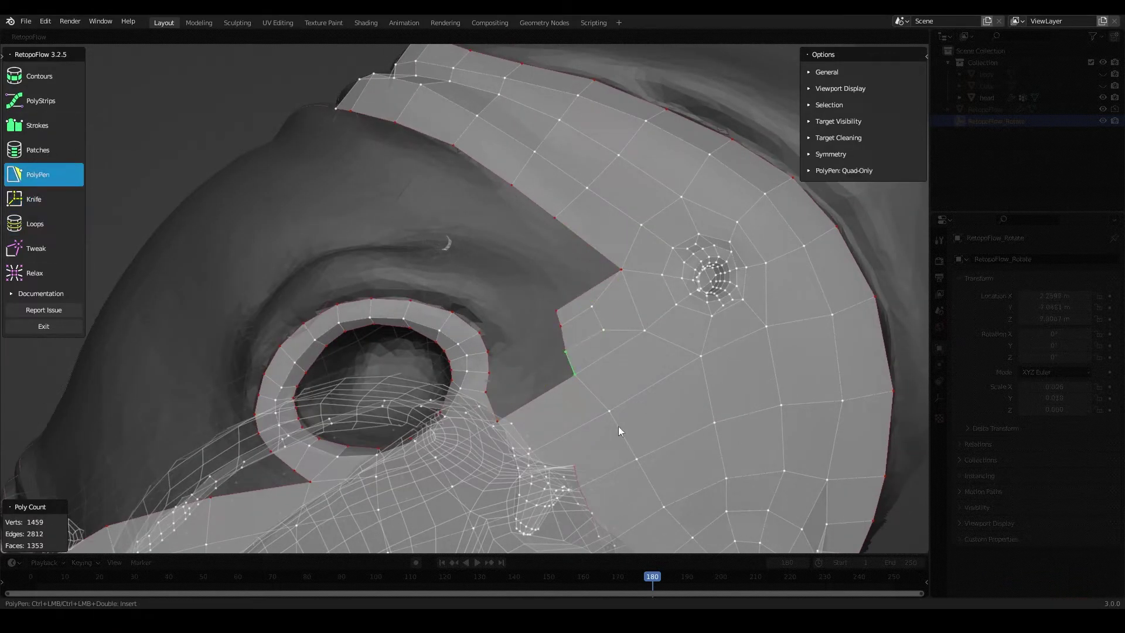
- Fill the notch and gaps beside the eye ring with new PolyPen faces
{"action": "left_click", "coordinate": [518, 258], "text": "ctrl"}
{"action": "key", "text": "6"}
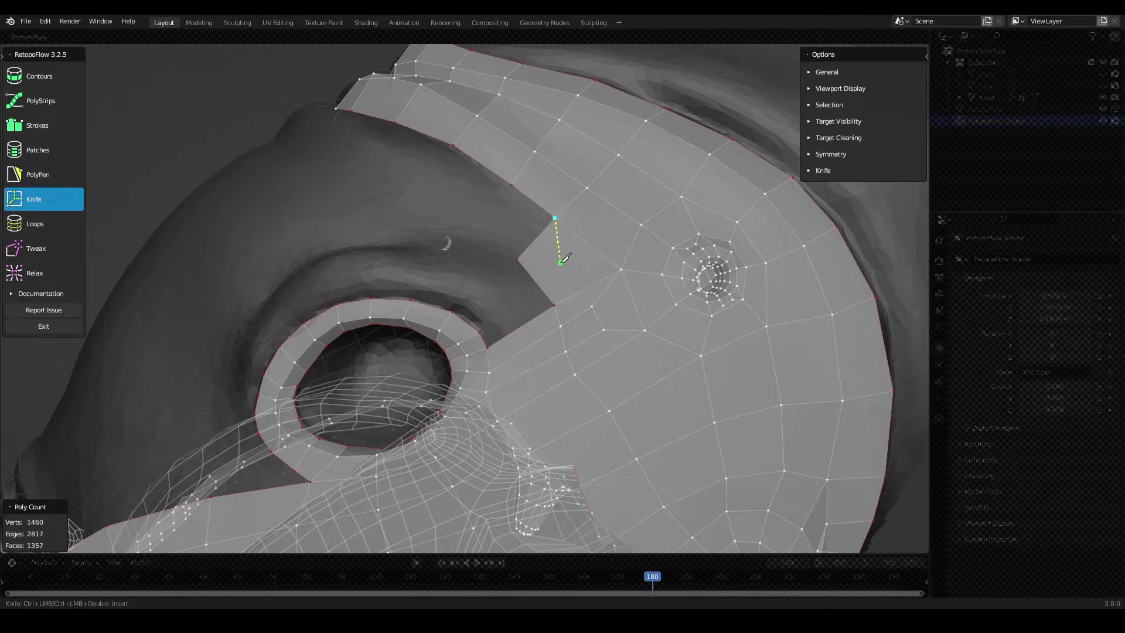
{"action": "mouse_move", "coordinate": [562, 259]}
{"action": "middle_mouse_down"}
{"action": "mouse_move", "coordinate": [478, 348]}
{"action": "mouse_move", "coordinate": [535, 283]}
{"action": "mouse_move", "coordinate": [558, 277]}
{"action": "middle_mouse_up"}
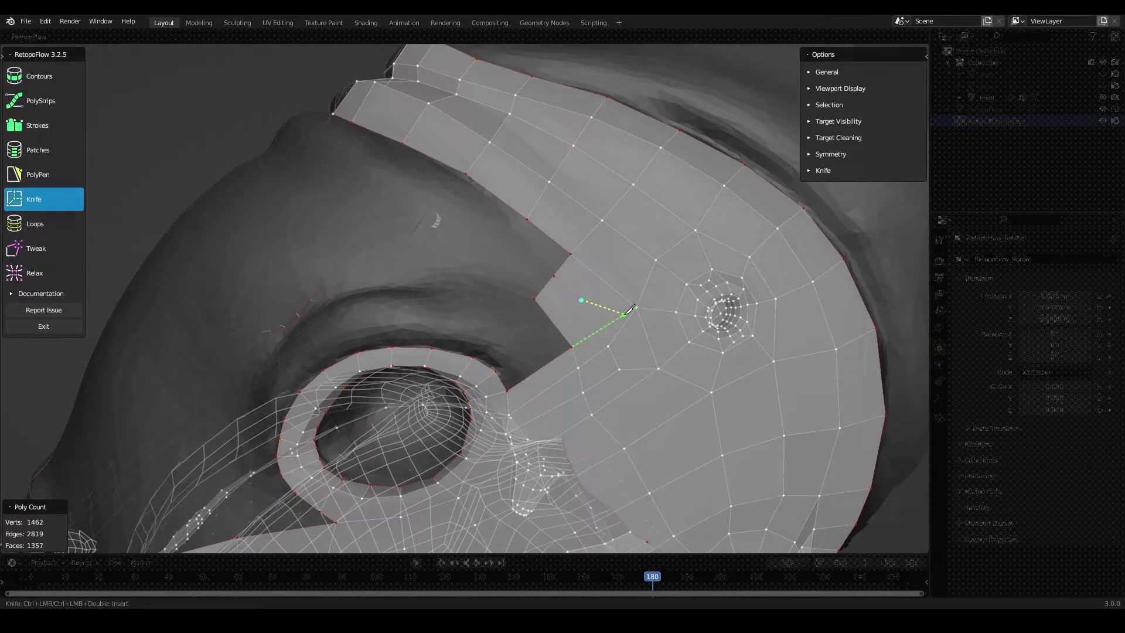
{"action": "key", "text": "5"}
{"action": "left_click", "coordinate": [551, 351], "text": "ctrl"}
{"action": "middle_click_drag", "start_coordinate": [550, 350], "coordinate": [560, 361]}
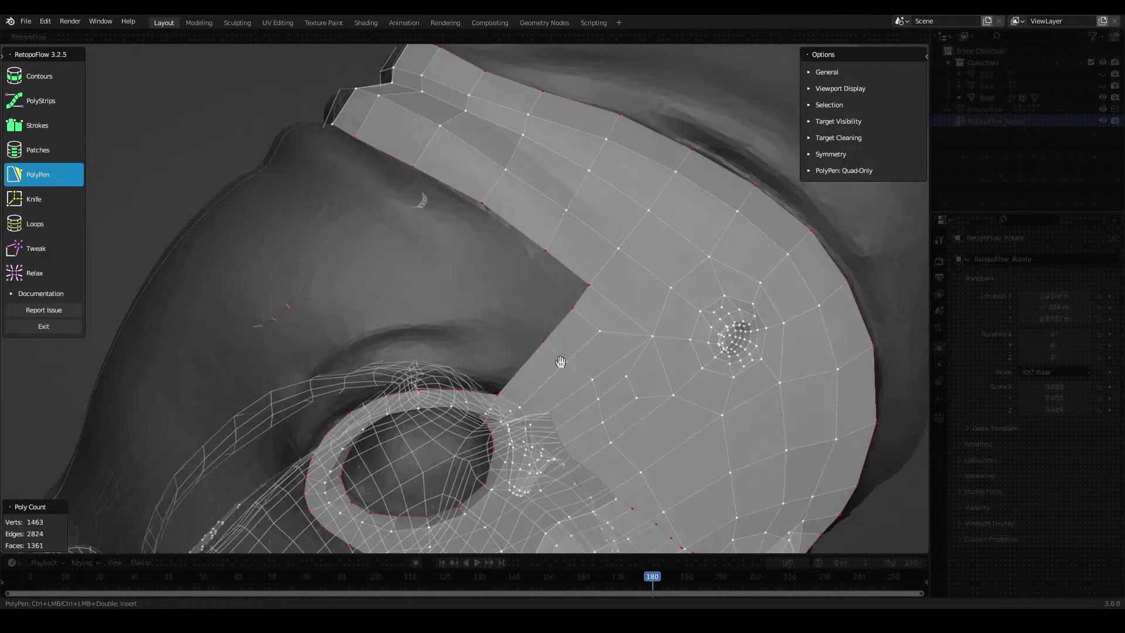
{"action": "left_click", "coordinate": [565, 274], "text": "ctrl"}
{"action": "mouse_move", "coordinate": [564, 274]}
{"action": "middle_mouse_down"}
{"action": "mouse_move", "coordinate": [493, 324]}
{"action": "mouse_move", "coordinate": [431, 251]}
{"action": "mouse_move", "coordinate": [497, 294]}
{"action": "middle_mouse_up"}
{"action": "key", "text": "7"}
{"action": "key", "text": "5"}
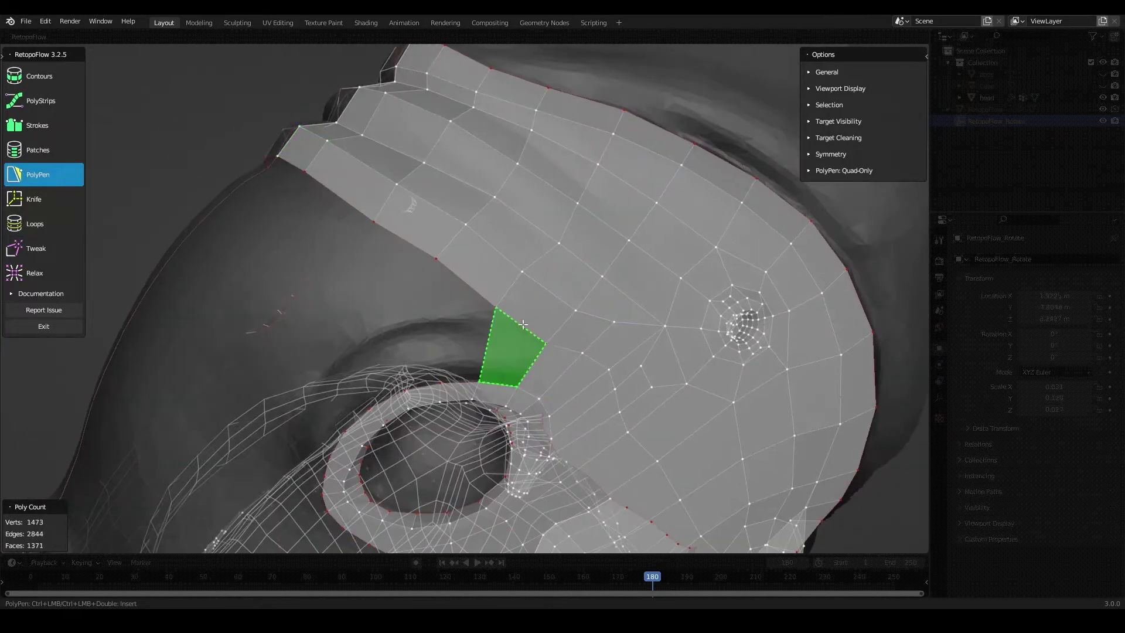
{"action": "left_click", "coordinate": [569, 343], "text": "ctrl"}
{"action": "scroll", "coordinate": [568, 343], "scroll_direction": "down", "scroll_amount": 5}
- Add an edge loop down the side of the face and relax around the eye
{"action": "key", "text": "7"}
{"action": "left_click", "coordinate": [592, 422], "text": "ctrl"}
{"action": "key", "text": "9"}
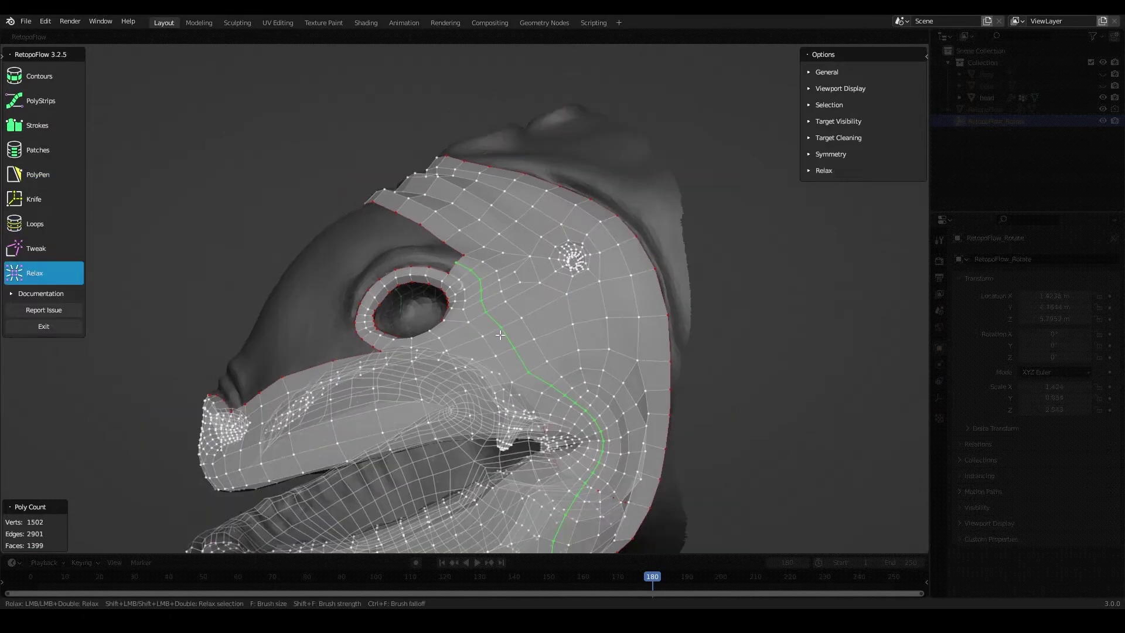
{"action": "mouse_move", "coordinate": [600, 437]}
{"action": "middle_mouse_down"}
{"action": "mouse_move", "coordinate": [502, 314]}
{"action": "mouse_move", "coordinate": [528, 356]}
{"action": "middle_mouse_up"}
{"action": "scroll", "coordinate": [460, 340], "scroll_direction": "up", "scroll_amount": 3}
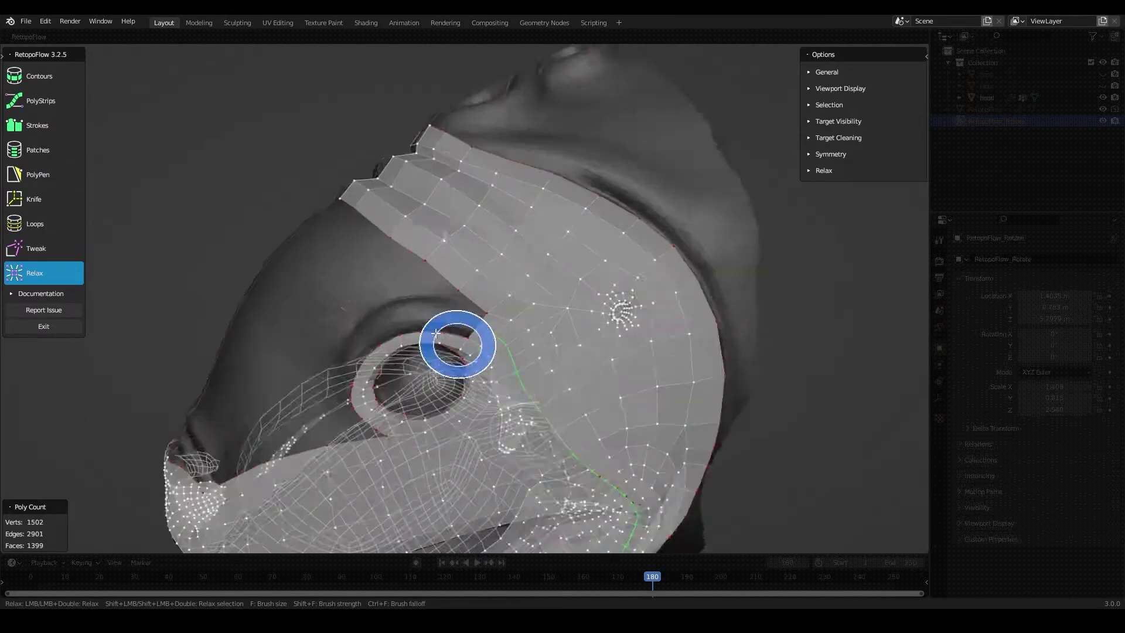
{"action": "scroll", "coordinate": [539, 295], "scroll_direction": "up", "scroll_amount": 2}
{"action": "middle_click_drag", "start_coordinate": [539, 295], "coordinate": [3, 186]}
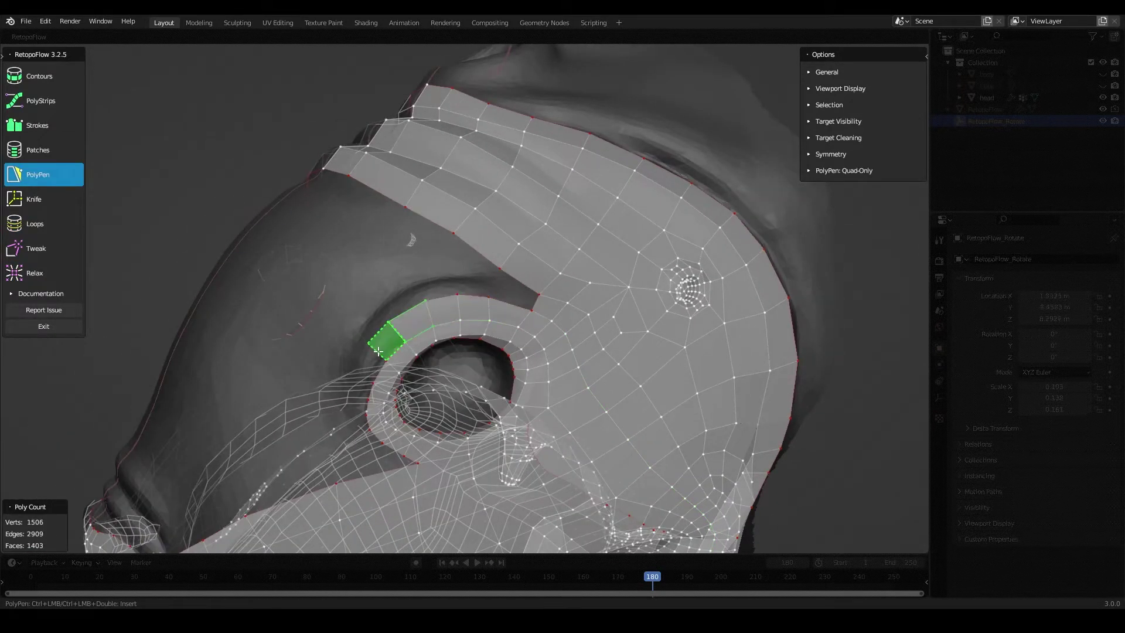
{"action": "mouse_move", "coordinate": [354, 416]}
{"action": "middle_mouse_down"}
{"action": "mouse_move", "coordinate": [543, 345]}
{"action": "mouse_move", "coordinate": [515, 270]}
{"action": "middle_mouse_up"}
- Delete the bad faces beside the eye ring with X Delete, then relax the area
{"action": "key", "text": "x"}
{"action": "left_click", "coordinate": [542, 364]}
{"action": "scroll", "coordinate": [343, 343], "scroll_direction": "up", "scroll_amount": 2}
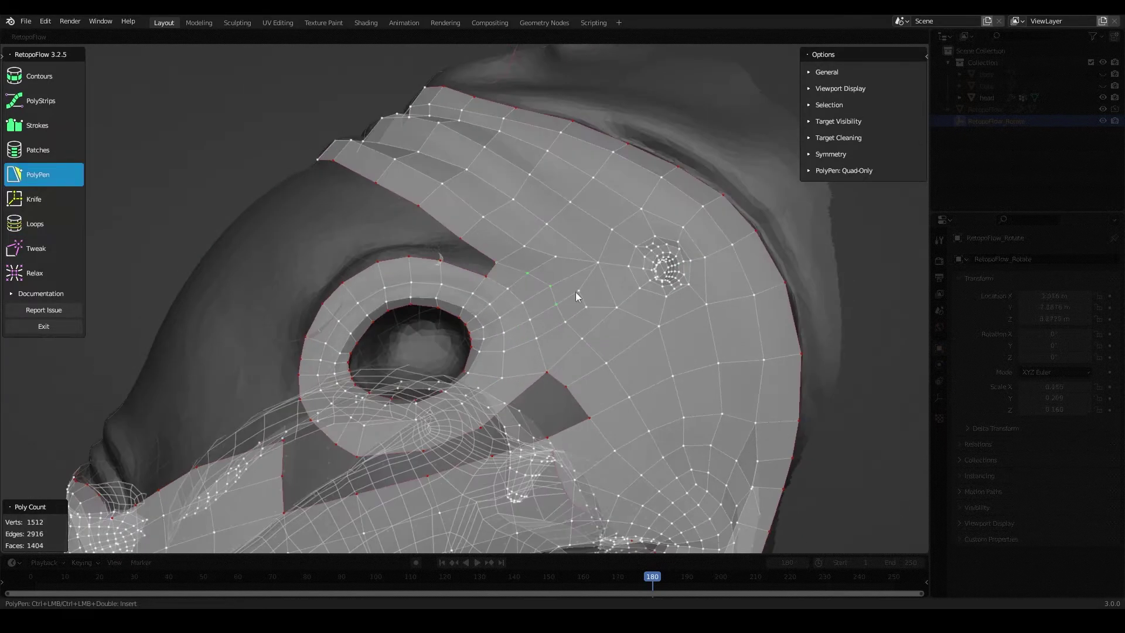
{"action": "key", "text": "x"}
{"action": "left_click", "coordinate": [606, 350]}
{"action": "left_click", "coordinate": [23, 280]}
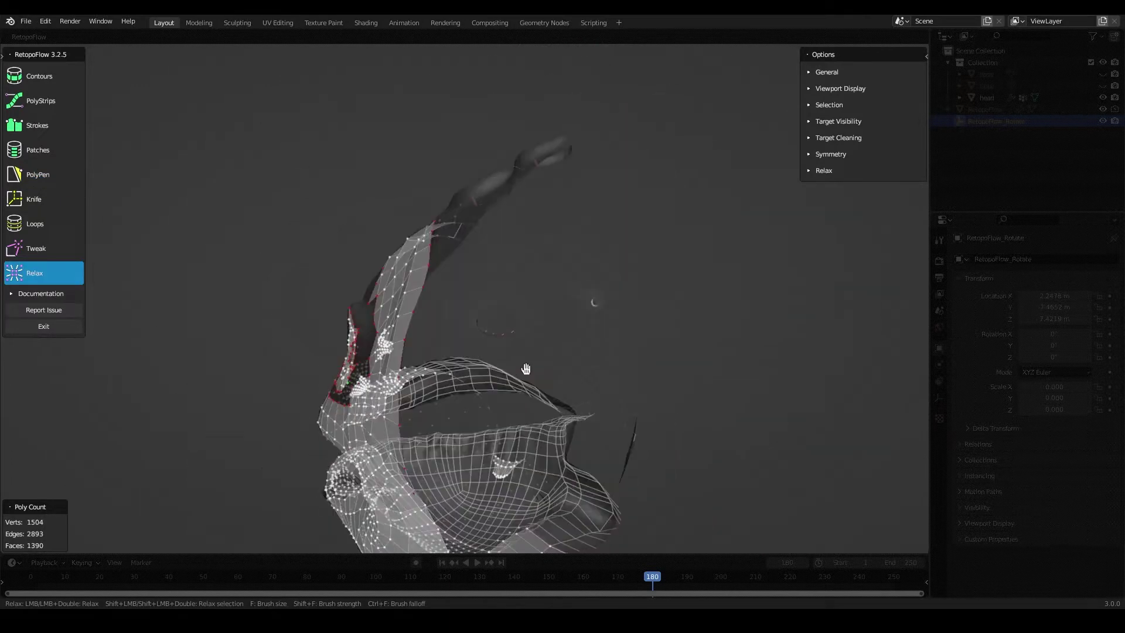
{"action": "mouse_move", "coordinate": [465, 397]}
{"action": "middle_mouse_down"}
{"action": "mouse_move", "coordinate": [631, 408]}
{"action": "mouse_move", "coordinate": [597, 381]}
{"action": "middle_mouse_up"}
- Remove the misplaced quad beside the eye ring and draw replacement faces there
{"action": "key", "text": "5"}
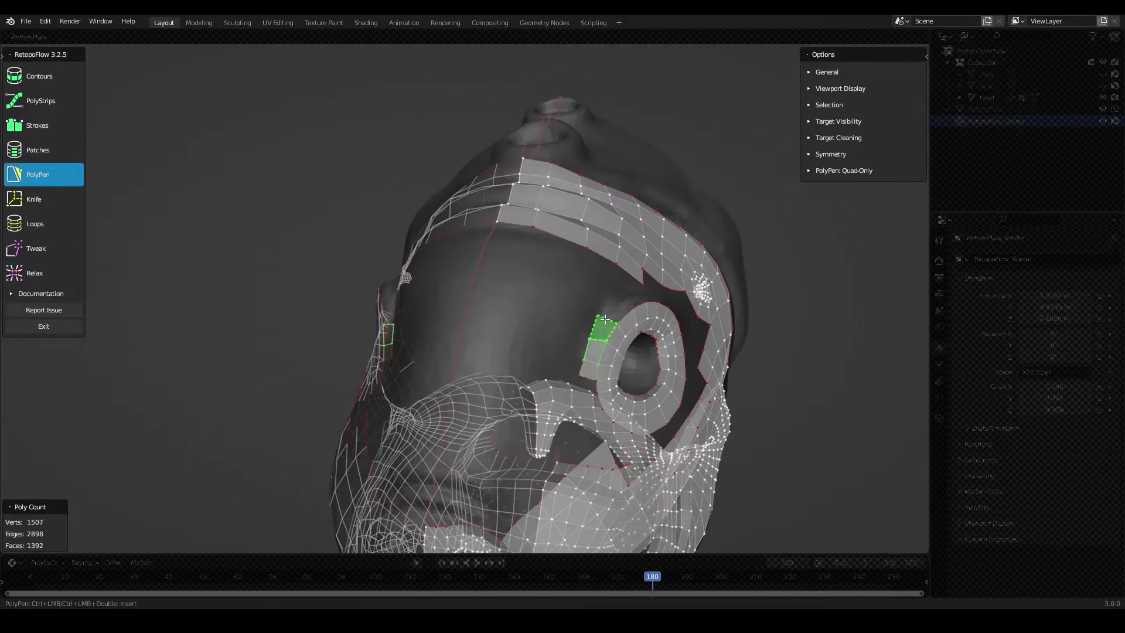
{"action": "mouse_move", "coordinate": [605, 319]}
{"action": "middle_mouse_down"}
{"action": "mouse_move", "coordinate": [517, 369]}
{"action": "mouse_move", "coordinate": [586, 363]}
{"action": "middle_mouse_up"}
{"action": "scroll", "coordinate": [517, 369], "scroll_direction": "up", "scroll_amount": 3}
{"action": "key", "text": "x"}
{"action": "left_click", "coordinate": [650, 357]}
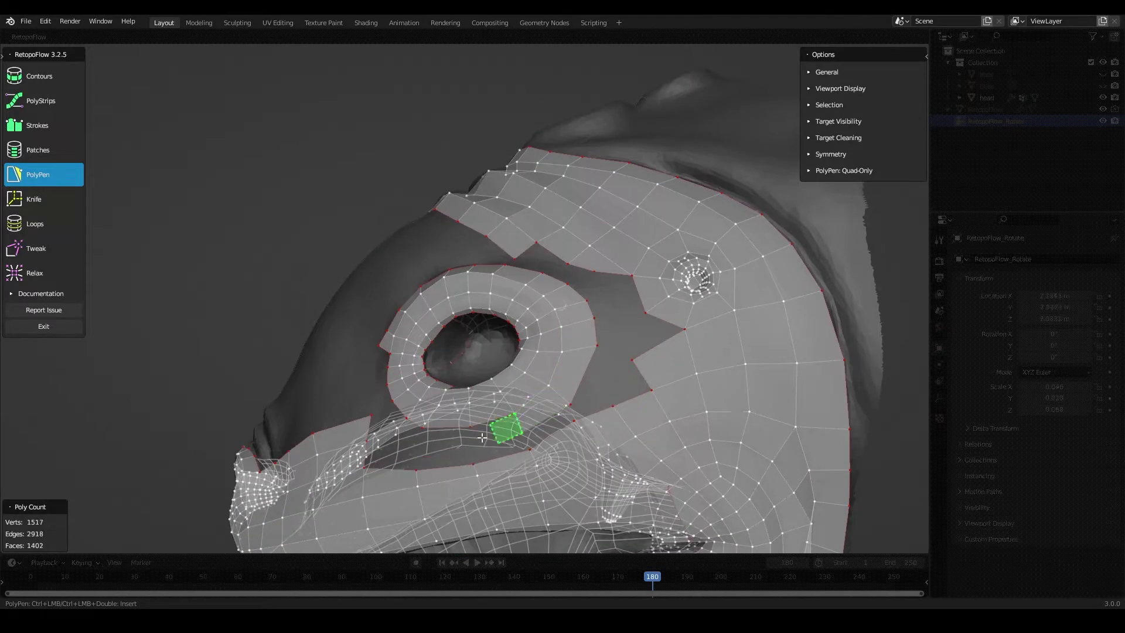
{"action": "left_click", "coordinate": [482, 437], "text": "ctrl"}
{"action": "middle_click_drag", "start_coordinate": [481, 438], "coordinate": [528, 465]}
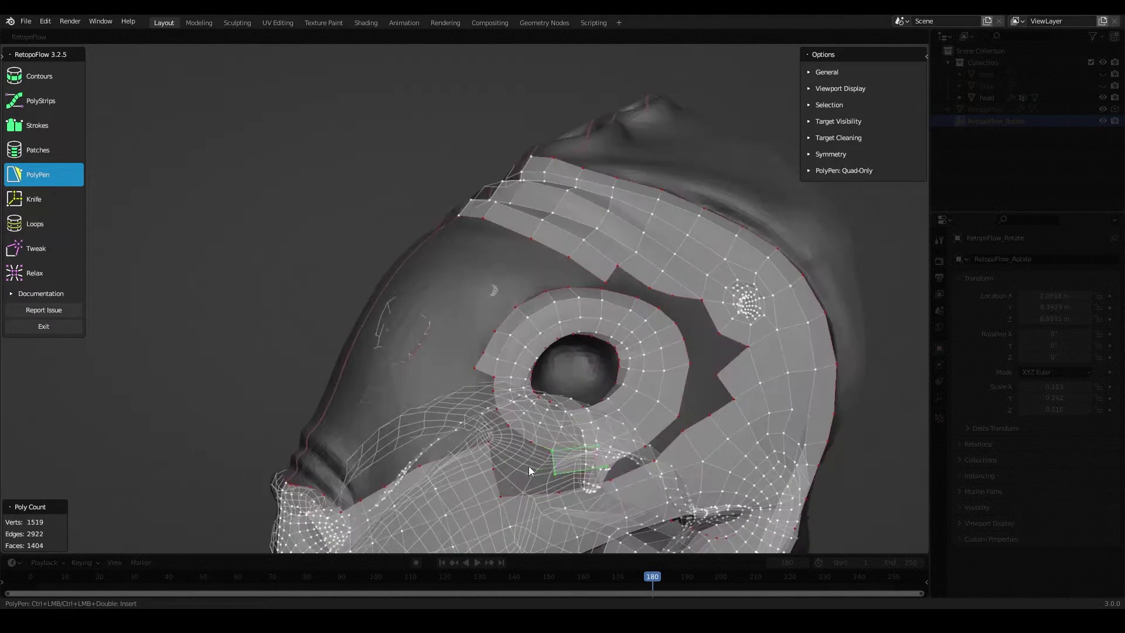
{"action": "left_click", "coordinate": [479, 377]}
- Relax the mesh and add faces along the cheek edge
{"action": "key", "text": "9"}
{"action": "mouse_move", "coordinate": [552, 422]}
{"action": "middle_mouse_down"}
{"action": "mouse_move", "coordinate": [564, 356]}
{"action": "mouse_move", "coordinate": [540, 445]}
{"action": "middle_mouse_up"}
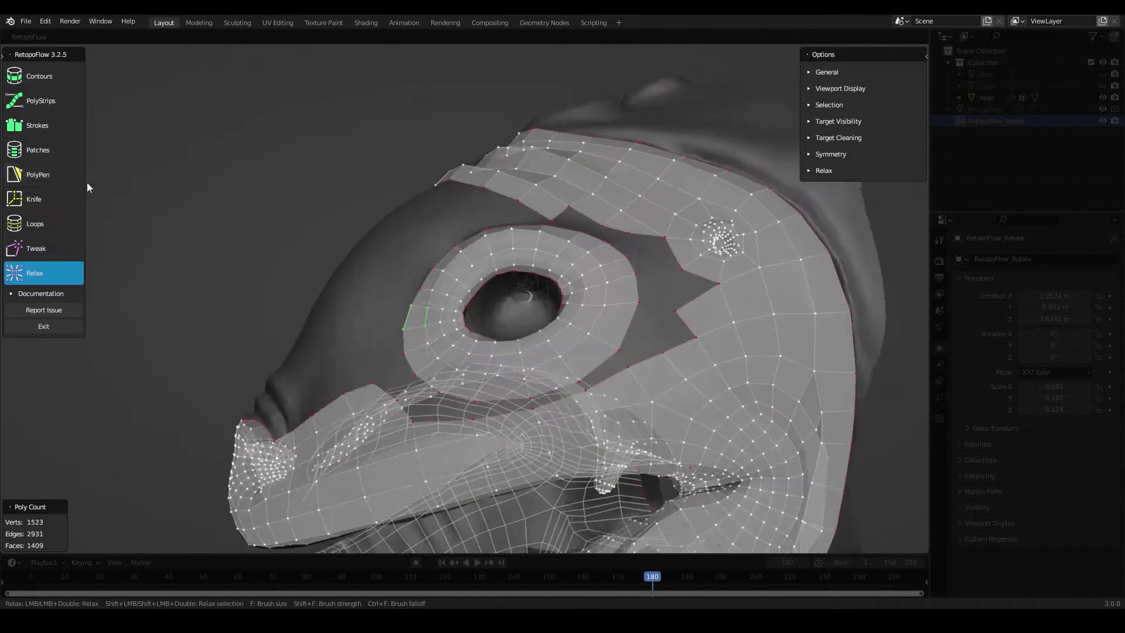
{"action": "key", "text": "5"}
{"action": "mouse_move", "coordinate": [627, 394]}
{"action": "middle_mouse_down"}
{"action": "mouse_move", "coordinate": [646, 352]}
{"action": "mouse_move", "coordinate": [662, 356]}
{"action": "mouse_move", "coordinate": [480, 381]}
{"action": "middle_mouse_up"}
{"action": "left_click", "coordinate": [594, 373]}
{"action": "key", "text": "7"}
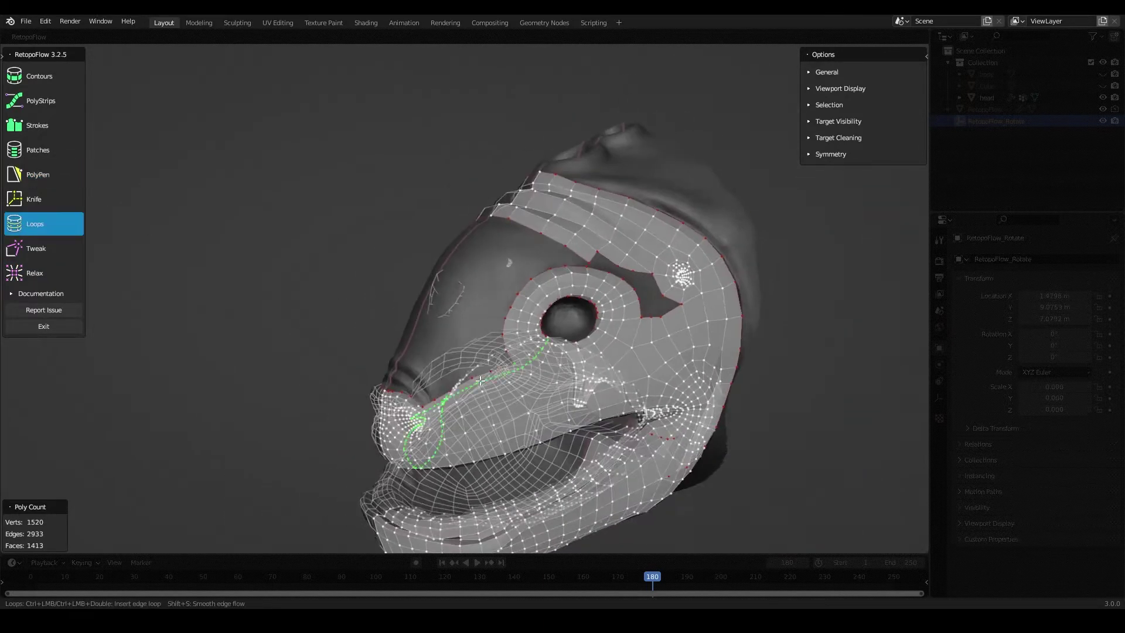
{"action": "mouse_move", "coordinate": [630, 310]}
{"action": "middle_mouse_down"}
{"action": "mouse_move", "coordinate": [605, 354]}
{"action": "mouse_move", "coordinate": [527, 328]}
{"action": "middle_mouse_up"}
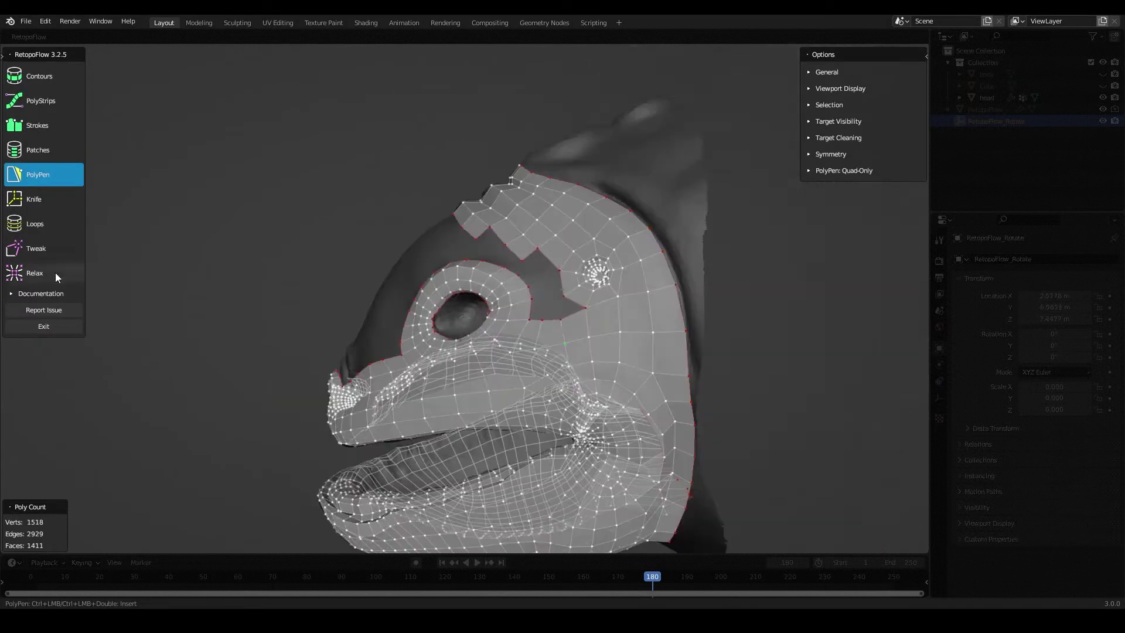
{"action": "left_click", "coordinate": [55, 279]}
{"action": "mouse_move", "coordinate": [547, 252]}
{"action": "middle_mouse_down"}
{"action": "mouse_move", "coordinate": [615, 359]}
{"action": "mouse_move", "coordinate": [649, 271]}
{"action": "mouse_move", "coordinate": [623, 390]}
{"action": "mouse_move", "coordinate": [603, 423]}
{"action": "middle_mouse_up"}
- Delete the unwanted vertex near the eye and fill the notch and forehead gap
{"action": "key", "text": "x"}
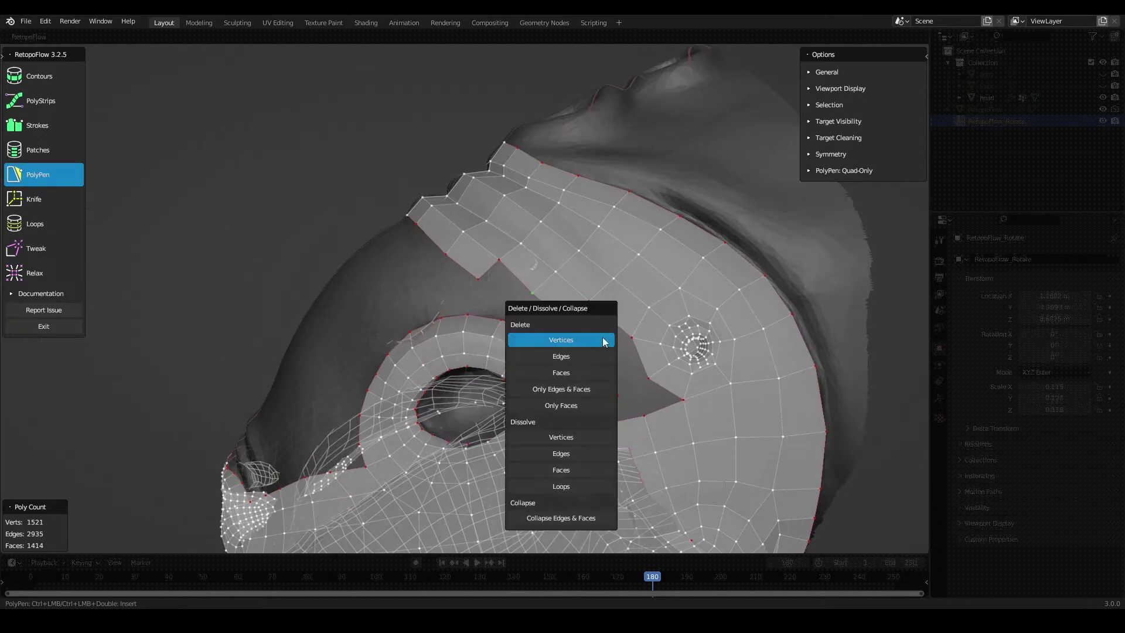
{"action": "left_click", "coordinate": [605, 340]}
{"action": "middle_click_drag", "start_coordinate": [606, 340], "coordinate": [663, 398]}
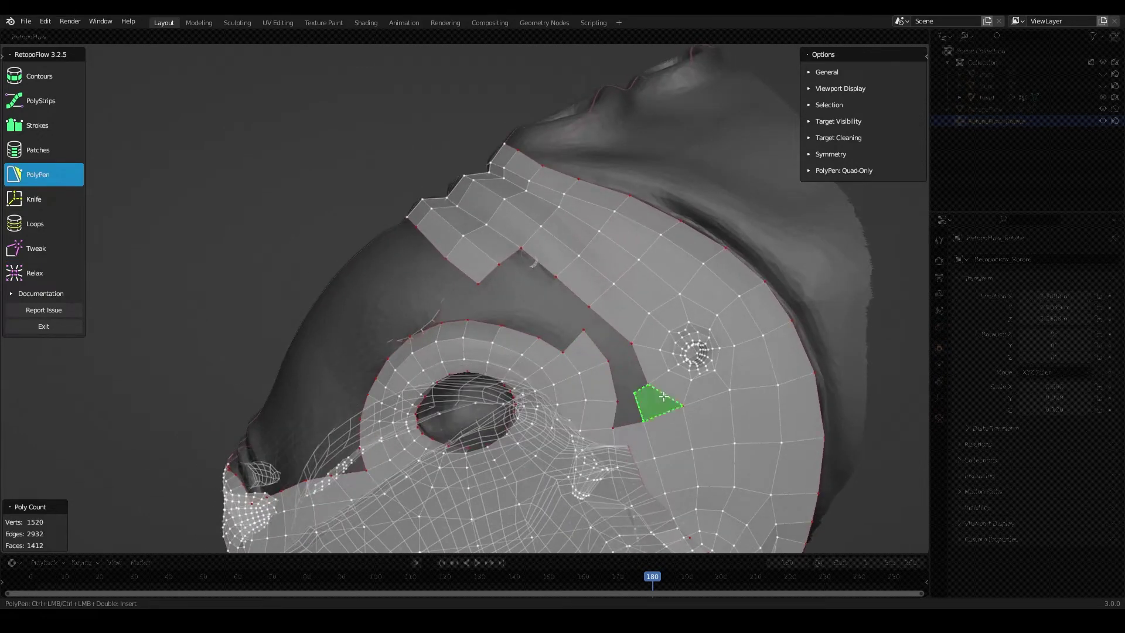
{"action": "left_click", "coordinate": [605, 339], "text": "ctrl"}
{"action": "mouse_move", "coordinate": [605, 339]}
{"action": "middle_mouse_down"}
{"action": "mouse_move", "coordinate": [557, 319]}
{"action": "mouse_move", "coordinate": [578, 347]}
{"action": "mouse_move", "coordinate": [578, 372]}
{"action": "mouse_move", "coordinate": [571, 317]}
{"action": "mouse_move", "coordinate": [588, 356]}
{"action": "middle_mouse_up"}
{"action": "key", "text": "7"}
{"action": "key", "text": "5"}
{"action": "left_click", "coordinate": [575, 319], "text": "ctrl"}
{"action": "left_click", "coordinate": [572, 319], "text": "ctrl"}
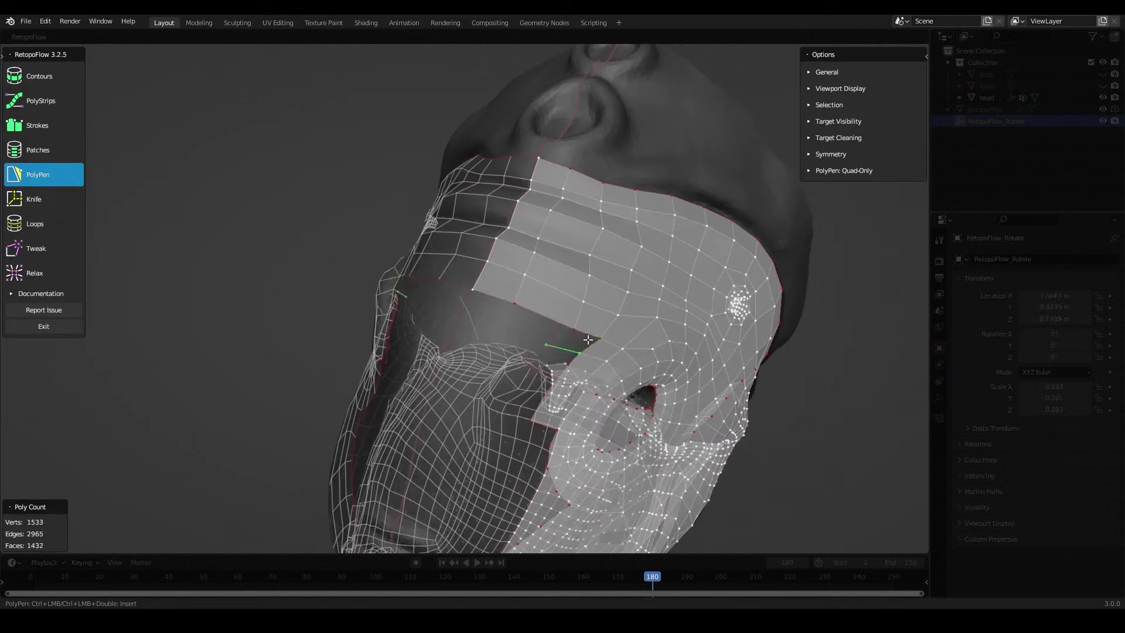
- Add faces across the brow strip, forehead band, below the eye and cheek
{"action": "middle_click_drag", "start_coordinate": [462, 300], "coordinate": [554, 307]}
{"action": "left_click", "coordinate": [553, 307], "text": "ctrl"}
{"action": "left_click", "coordinate": [474, 332], "text": "ctrl"}
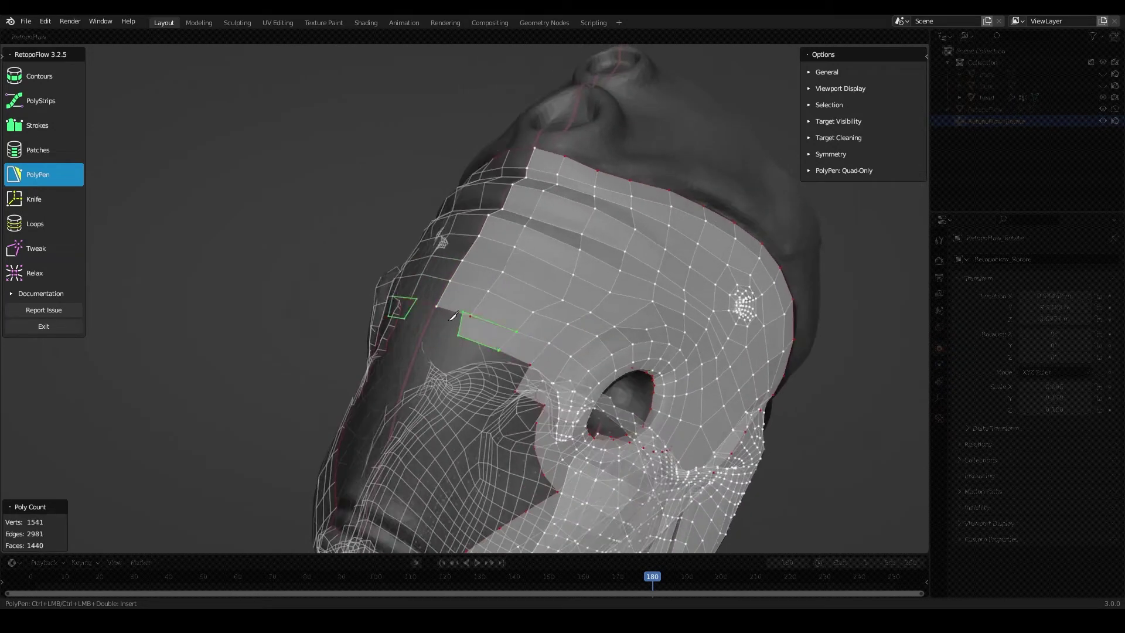
{"action": "mouse_move", "coordinate": [474, 332]}
{"action": "middle_mouse_down"}
{"action": "mouse_move", "coordinate": [571, 397]}
{"action": "mouse_move", "coordinate": [632, 377]}
{"action": "mouse_move", "coordinate": [741, 407]}
{"action": "mouse_move", "coordinate": [695, 442]}
{"action": "middle_mouse_up"}
{"action": "scroll", "coordinate": [543, 393], "scroll_direction": "down", "scroll_amount": 5}
{"action": "scroll", "coordinate": [528, 342], "scroll_direction": "up", "scroll_amount": 6}
{"action": "left_click", "coordinate": [469, 246], "text": "ctrl"}
{"action": "mouse_move", "coordinate": [528, 341]}
{"action": "middle_mouse_down"}
{"action": "mouse_move", "coordinate": [469, 246]}
{"action": "mouse_move", "coordinate": [527, 264]}
{"action": "mouse_move", "coordinate": [535, 327]}
{"action": "mouse_move", "coordinate": [521, 350]}
{"action": "middle_mouse_up"}
{"action": "key", "text": "7"}
{"action": "key", "text": "5"}
{"action": "left_click", "coordinate": [521, 351], "text": "ctrl"}
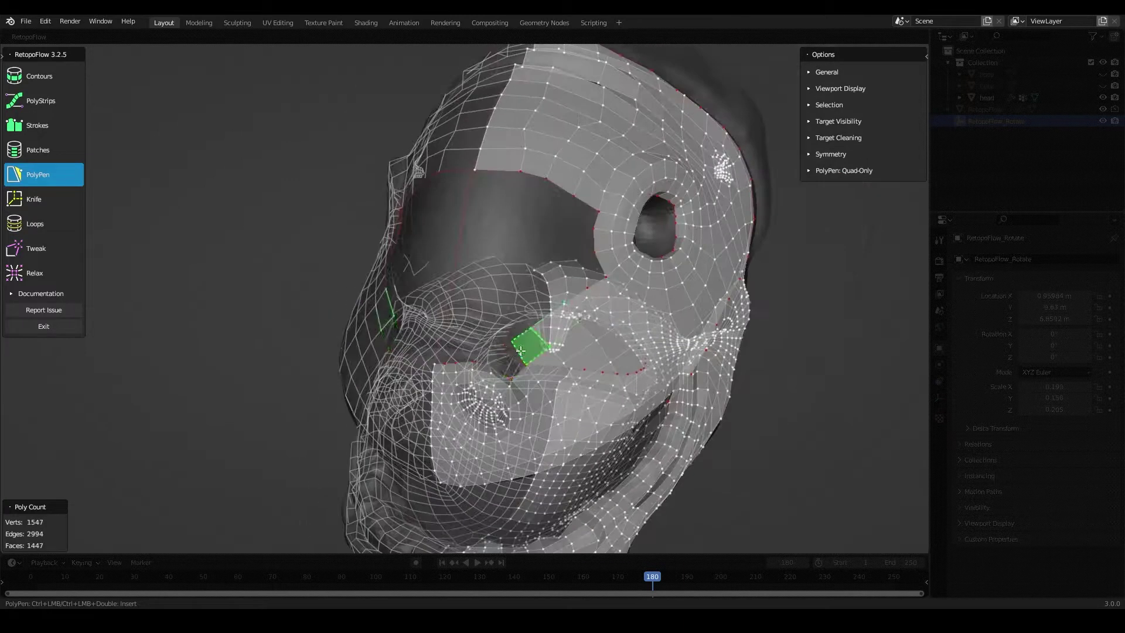
- Add faces at the centre of the face and near the snout, then relax
{"action": "key", "text": "5"}
{"action": "middle_click_drag", "start_coordinate": [545, 422], "coordinate": [540, 396]}
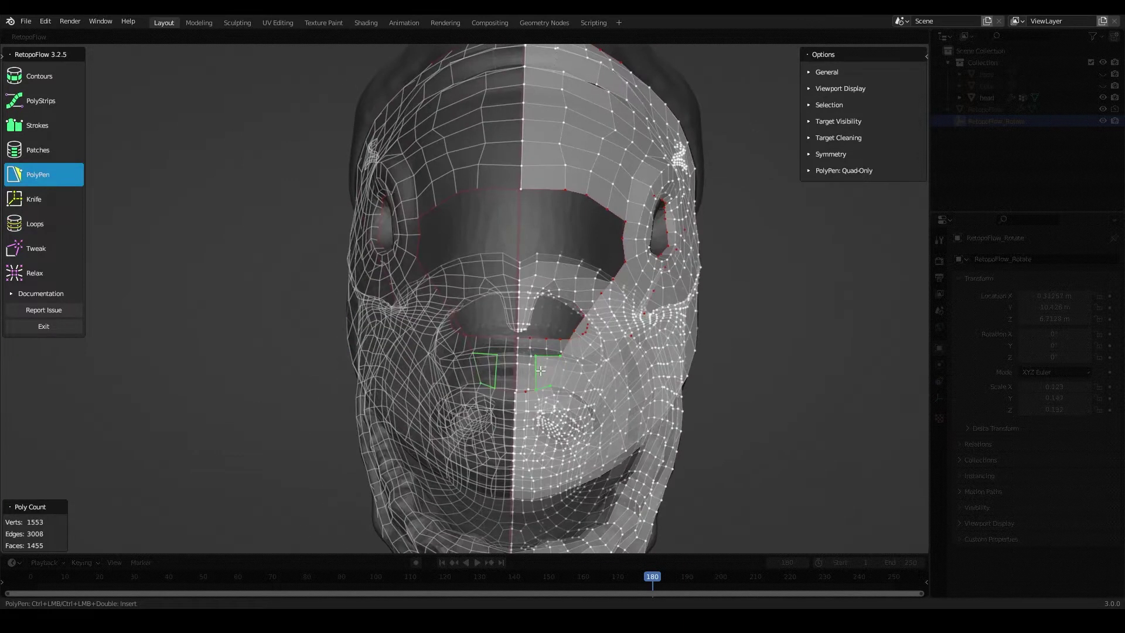
{"action": "left_click", "coordinate": [539, 396], "text": "ctrl"}
{"action": "left_click", "coordinate": [571, 356], "text": "ctrl"}
{"action": "mouse_move", "coordinate": [571, 355]}
{"action": "middle_mouse_down"}
{"action": "mouse_move", "coordinate": [490, 381]}
{"action": "mouse_move", "coordinate": [410, 374]}
{"action": "middle_mouse_up"}
{"action": "key", "text": "9"}
{"action": "mouse_move", "coordinate": [482, 193]}
{"action": "middle_mouse_down"}
{"action": "mouse_move", "coordinate": [720, 224]}
{"action": "mouse_move", "coordinate": [522, 378]}
{"action": "mouse_move", "coordinate": [491, 378]}
{"action": "mouse_move", "coordinate": [501, 286]}
{"action": "mouse_move", "coordinate": [487, 291]}
{"action": "mouse_move", "coordinate": [501, 259]}
{"action": "middle_mouse_up"}
{"action": "key", "text": "5"}
- Fill the nose gap with faces and add a quad beside the nose band
{"action": "left_click", "coordinate": [504, 284], "text": "ctrl"}
{"action": "left_click", "coordinate": [487, 292], "text": "ctrl"}
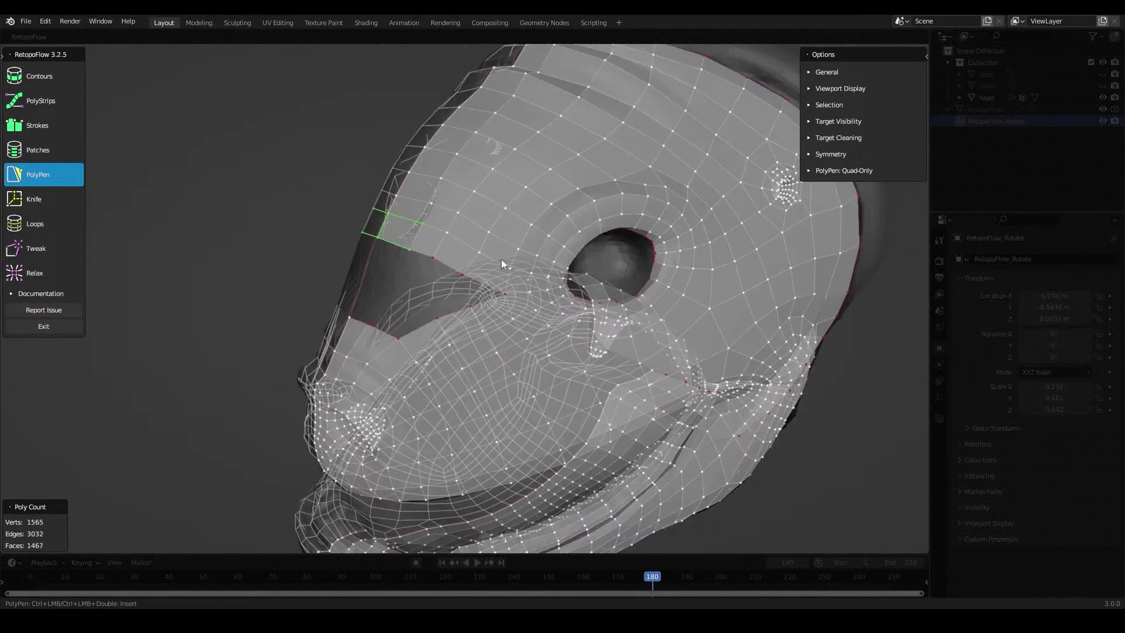
{"action": "left_click", "coordinate": [445, 288], "text": "ctrl"}
{"action": "middle_click_drag", "start_coordinate": [445, 288], "coordinate": [491, 306]}
{"action": "mouse_move", "coordinate": [490, 213]}
{"action": "middle_mouse_down"}
{"action": "mouse_move", "coordinate": [524, 314]}
{"action": "mouse_move", "coordinate": [595, 251]}
{"action": "middle_mouse_up"}
{"action": "scroll", "coordinate": [525, 315], "scroll_direction": "up", "scroll_amount": 3}
{"action": "scroll", "coordinate": [525, 315], "scroll_direction": "down", "scroll_amount": 3}
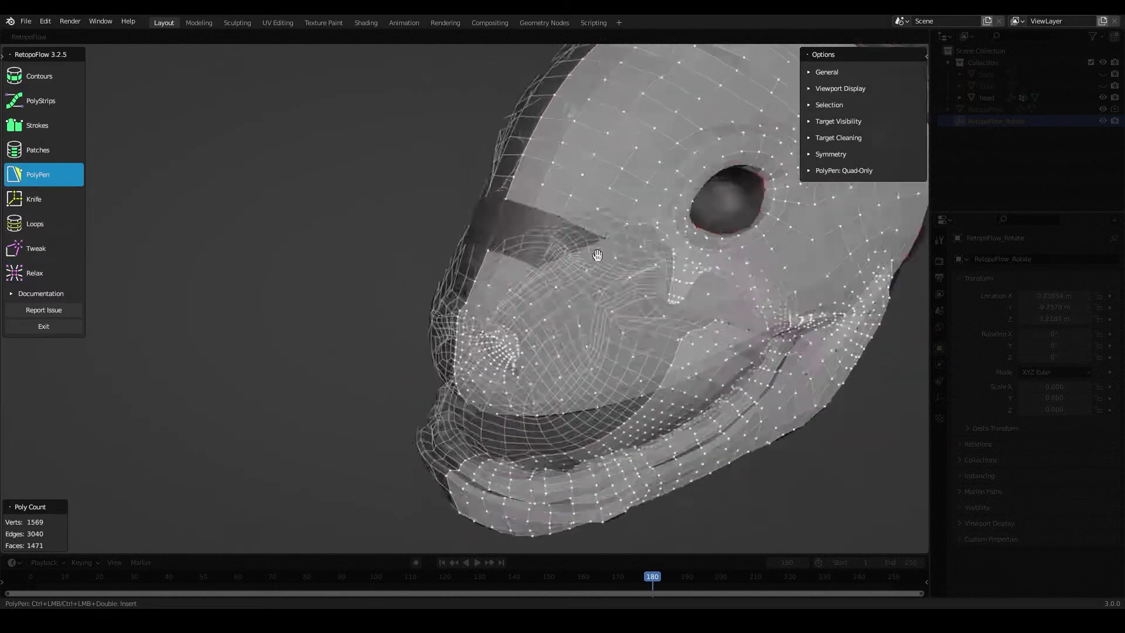
{"action": "scroll", "coordinate": [645, 284], "scroll_direction": "up", "scroll_amount": 4}
- Extend the head strip with three more faces
{"action": "mouse_move", "coordinate": [646, 284]}
{"action": "middle_mouse_down"}
{"action": "mouse_move", "coordinate": [569, 215]}
{"action": "mouse_move", "coordinate": [603, 235]}
{"action": "mouse_move", "coordinate": [579, 268]}
{"action": "middle_mouse_up"}
{"action": "left_click", "coordinate": [604, 235], "text": "ctrl"}
{"action": "left_click", "coordinate": [578, 269], "text": "ctrl"}
{"action": "left_click", "coordinate": [513, 253], "text": "ctrl"}
{"action": "key", "text": "9"}
{"action": "mouse_move", "coordinate": [513, 253]}
{"action": "middle_mouse_down"}
{"action": "mouse_move", "coordinate": [562, 284]}
{"action": "mouse_move", "coordinate": [505, 269]}
{"action": "mouse_move", "coordinate": [516, 305]}
{"action": "mouse_move", "coordinate": [706, 234]}
{"action": "middle_mouse_up"}
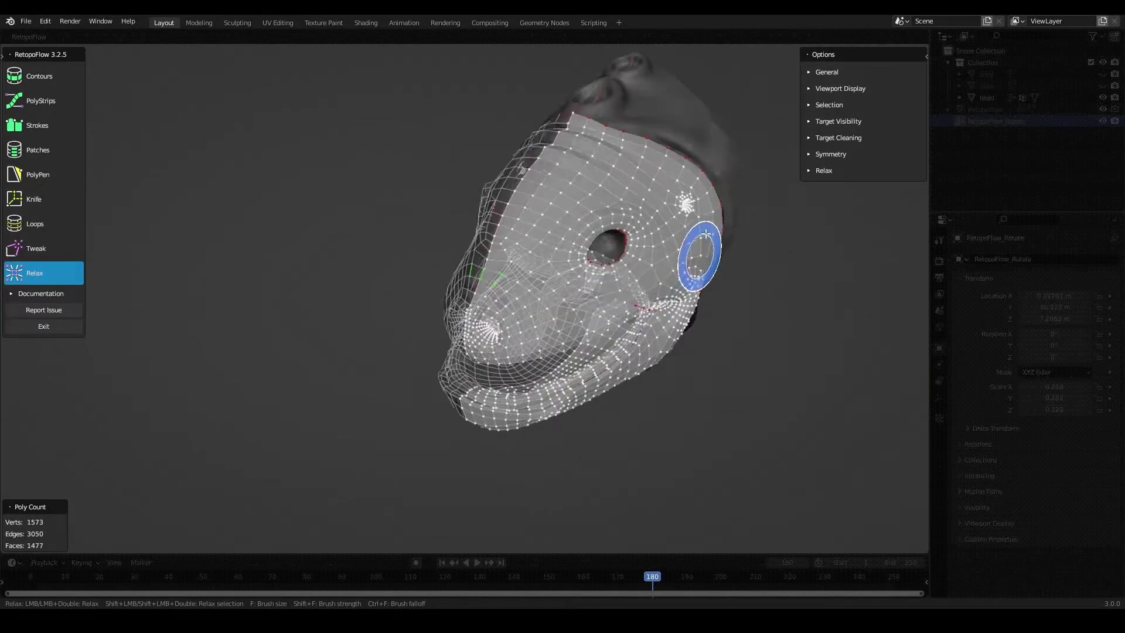
- Relax the head mesh while inspecting it from several angles
{"action": "key", "text": "7"}
{"action": "middle_click_drag", "start_coordinate": [527, 295], "coordinate": [537, 188]}
{"action": "middle_click_drag", "start_coordinate": [609, 212], "coordinate": [732, 74]}
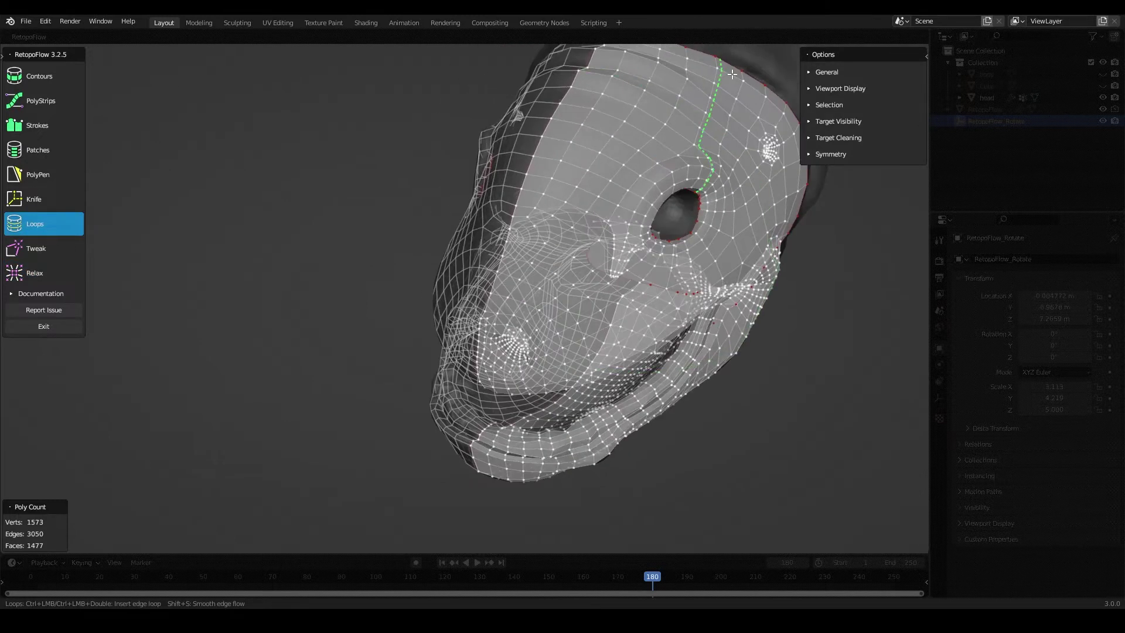
{"action": "mouse_move", "coordinate": [802, 175]}
{"action": "middle_mouse_down"}
{"action": "mouse_move", "coordinate": [648, 227]}
{"action": "mouse_move", "coordinate": [486, 341]}
{"action": "middle_mouse_up"}
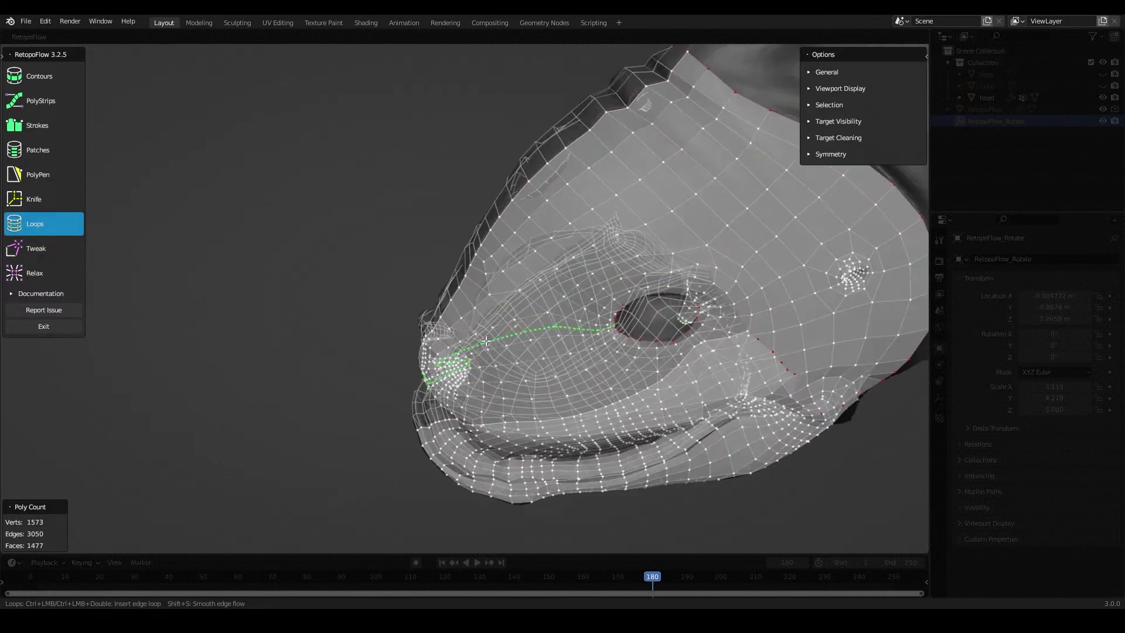
{"action": "scroll", "coordinate": [536, 409], "scroll_direction": "down", "scroll_amount": 5}
{"action": "key", "text": "9"}
{"action": "mouse_move", "coordinate": [537, 409]}
{"action": "middle_mouse_down"}
{"action": "mouse_move", "coordinate": [603, 351]}
{"action": "mouse_move", "coordinate": [565, 256]}
{"action": "mouse_move", "coordinate": [721, 328]}
{"action": "mouse_move", "coordinate": [402, 342]}
{"action": "middle_mouse_up"}
{"action": "scroll", "coordinate": [720, 329], "scroll_direction": "up", "scroll_amount": 5}
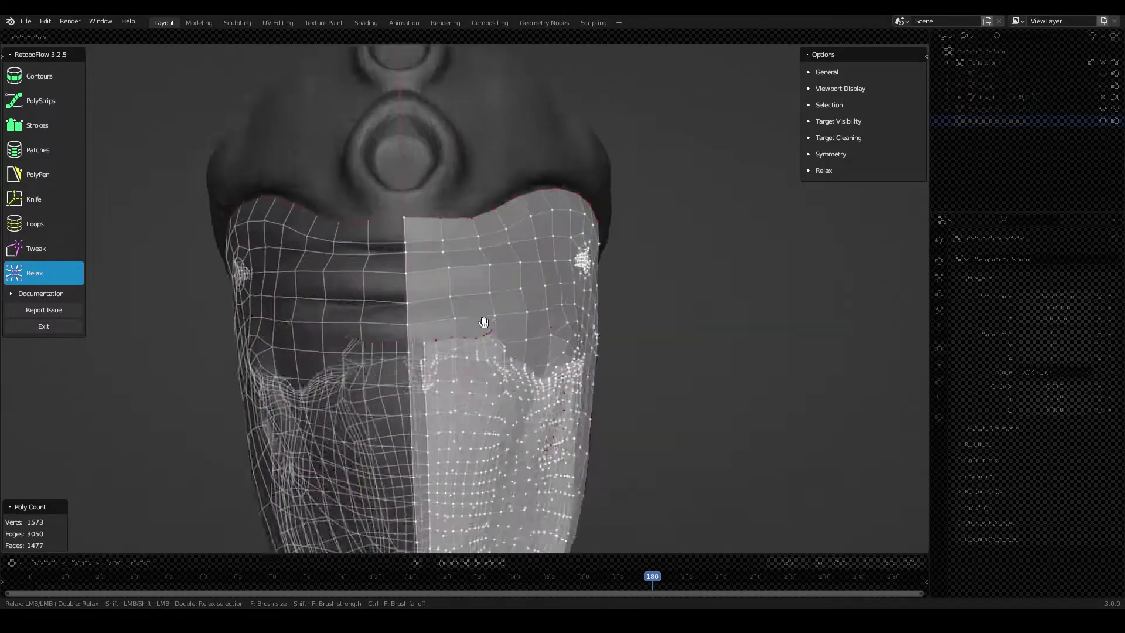
- Cut several new edge lines across the top of the head with the Knife
{"action": "key", "text": "6"}
{"action": "left_click", "coordinate": [561, 328]}
{"action": "mouse_move", "coordinate": [561, 328]}
{"action": "middle_mouse_down"}
{"action": "mouse_move", "coordinate": [547, 284]}
{"action": "mouse_move", "coordinate": [511, 399]}
{"action": "mouse_move", "coordinate": [447, 211]}
{"action": "mouse_move", "coordinate": [545, 375]}
{"action": "middle_mouse_up"}
{"action": "left_click", "coordinate": [561, 384]}
{"action": "left_click", "coordinate": [587, 327]}
{"action": "middle_click_drag", "start_coordinate": [587, 327], "coordinate": [569, 324]}
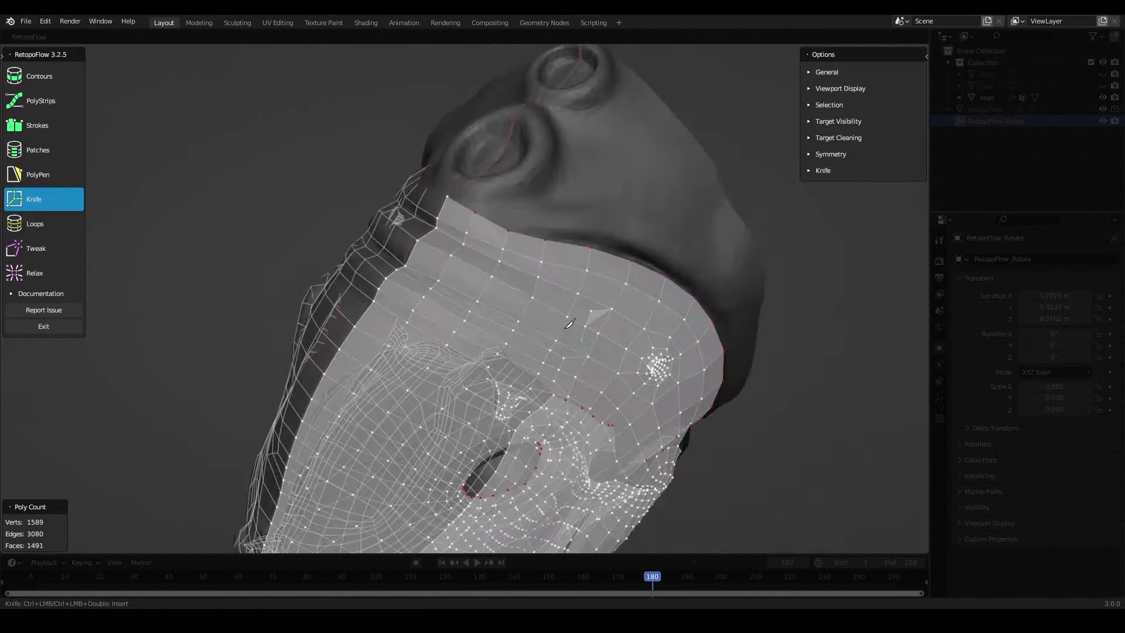
{"action": "left_click", "coordinate": [433, 230]}
{"action": "middle_click_drag", "start_coordinate": [434, 230], "coordinate": [629, 399]}
{"action": "left_click", "coordinate": [604, 307]}
{"action": "middle_click_drag", "start_coordinate": [604, 307], "coordinate": [374, 238]}
{"action": "left_click", "coordinate": [494, 247]}
- Relax the newly cut area, then exit RetopoFlow at 1,513 faces
{"action": "key", "text": "9"}
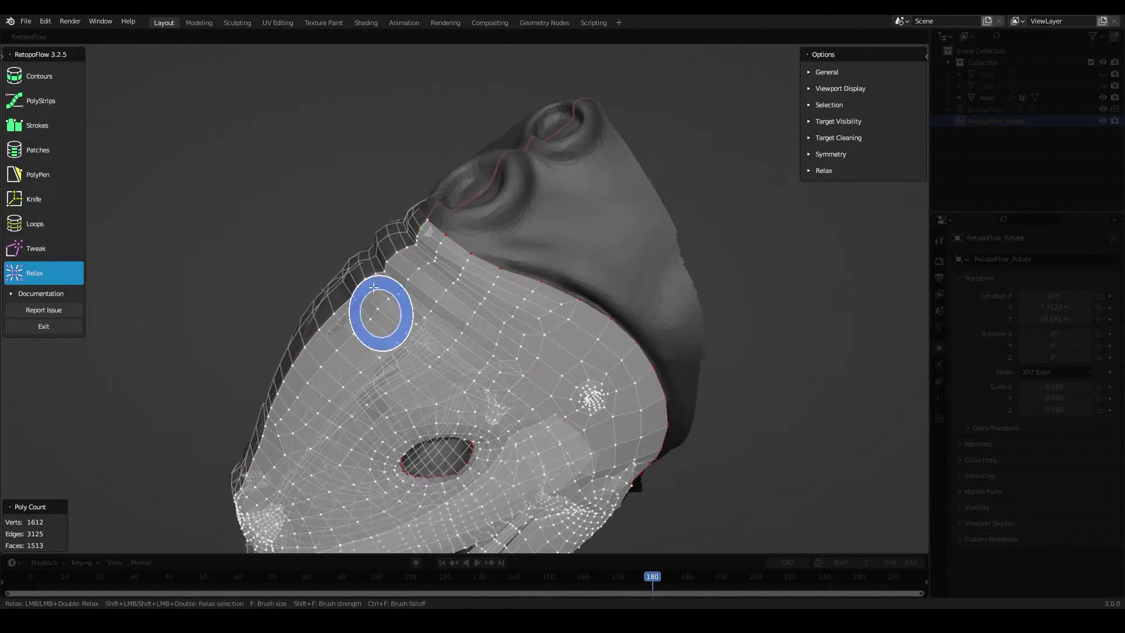
{"action": "middle_click_drag", "start_coordinate": [373, 288], "coordinate": [470, 289]}
{"action": "mouse_move", "coordinate": [393, 322]}
{"action": "middle_mouse_down"}
{"action": "mouse_move", "coordinate": [492, 250]}
{"action": "mouse_move", "coordinate": [582, 402]}
{"action": "mouse_move", "coordinate": [606, 485]}
{"action": "middle_mouse_up"}
{"action": "scroll", "coordinate": [586, 440], "scroll_direction": "down", "scroll_amount": 3}
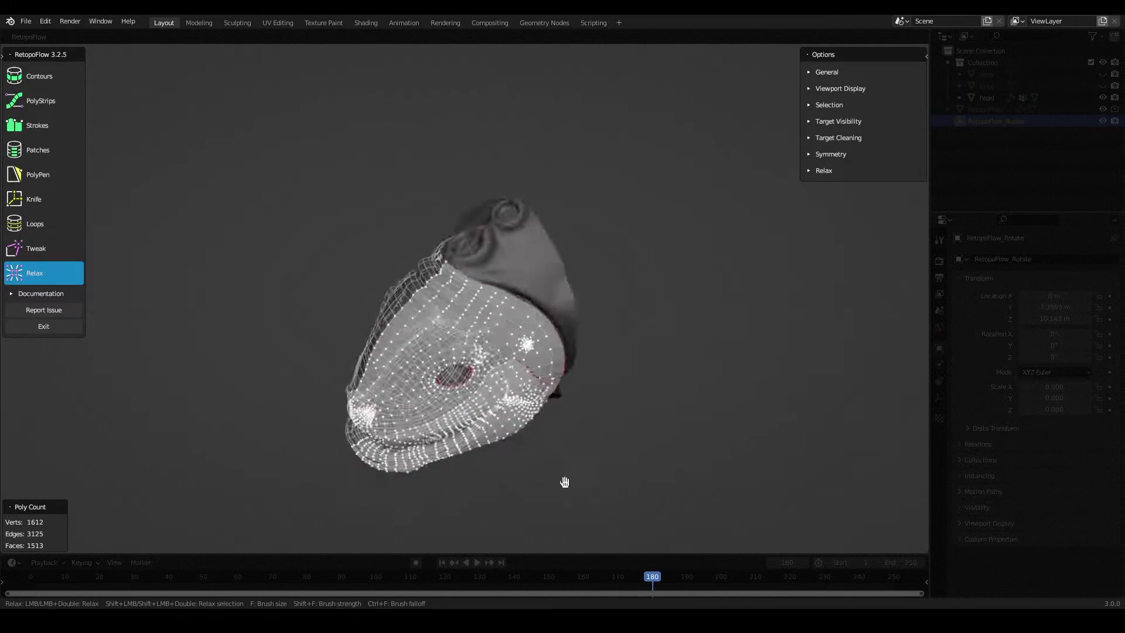
{"action": "mouse_move", "coordinate": [449, 309]}
{"action": "middle_mouse_down"}
{"action": "mouse_move", "coordinate": [395, 317]}
{"action": "mouse_move", "coordinate": [420, 283]}
{"action": "mouse_move", "coordinate": [403, 114]}
{"action": "mouse_move", "coordinate": [434, 451]}
{"action": "mouse_move", "coordinate": [515, 281]}
{"action": "mouse_move", "coordinate": [493, 344]}
{"action": "mouse_move", "coordinate": [438, 232]}
{"action": "middle_mouse_up"}
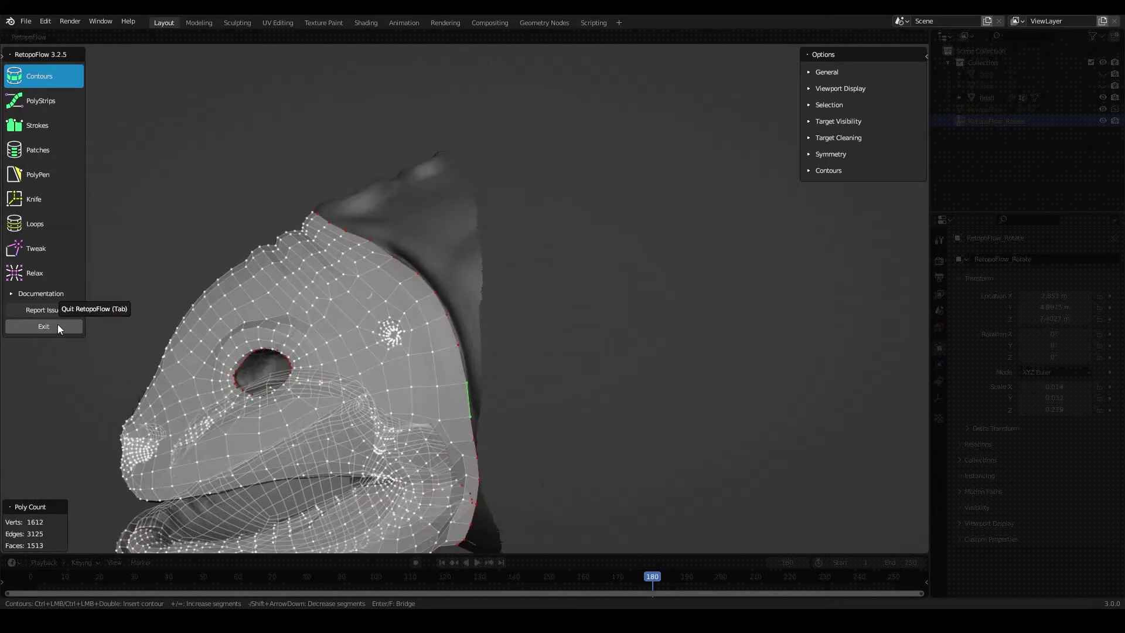
{"action": "left_click", "coordinate": [57, 325]}
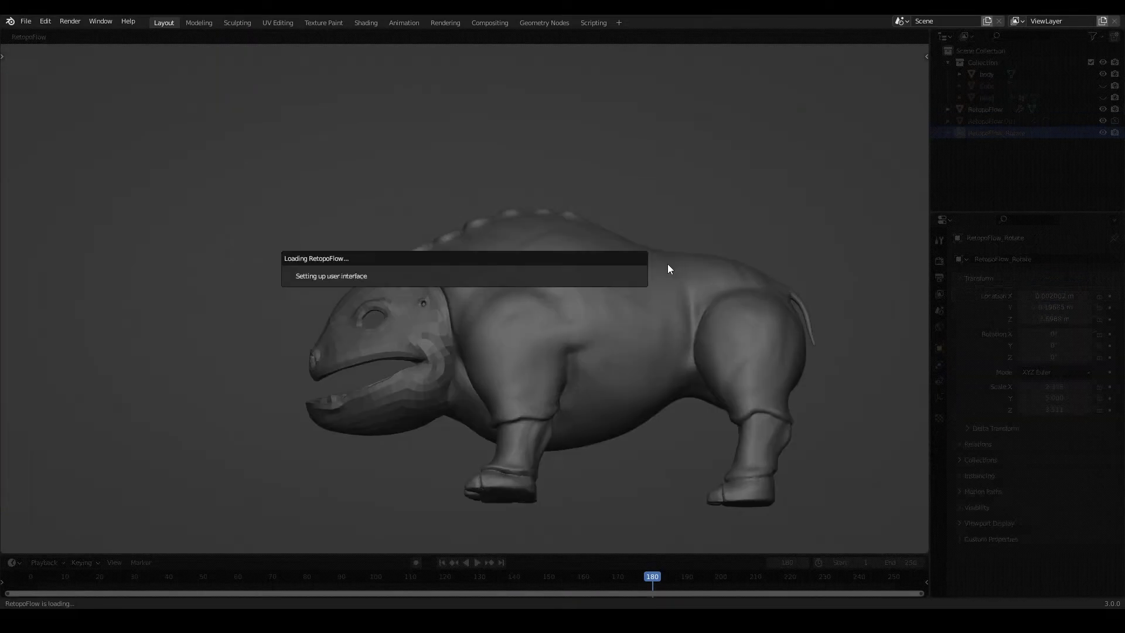
- Draw PolyPen faces closing the top of the ring around the first ridge bump
{"action": "mouse_move", "coordinate": [668, 267]}
{"action": "middle_mouse_down"}
{"action": "mouse_move", "coordinate": [534, 339]}
{"action": "mouse_move", "coordinate": [485, 341]}
{"action": "mouse_move", "coordinate": [414, 379]}
{"action": "mouse_move", "coordinate": [439, 396]}
{"action": "mouse_move", "coordinate": [414, 329]}
{"action": "mouse_move", "coordinate": [469, 377]}
{"action": "mouse_move", "coordinate": [446, 340]}
{"action": "mouse_move", "coordinate": [820, 164]}
{"action": "middle_mouse_up"}
{"action": "key", "text": "5"}
{"action": "left_click", "coordinate": [920, 54]}
{"action": "mouse_move", "coordinate": [527, 235]}
{"action": "middle_mouse_down"}
{"action": "mouse_move", "coordinate": [359, 356]}
{"action": "mouse_move", "coordinate": [454, 375]}
{"action": "middle_mouse_up"}
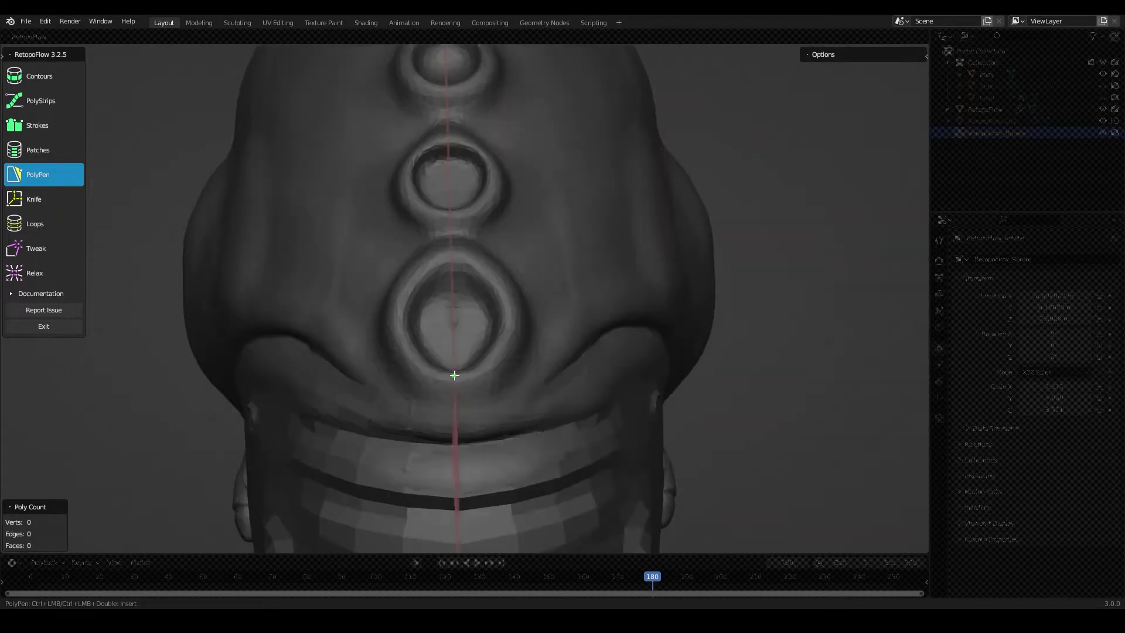
{"action": "left_click", "coordinate": [464, 252], "text": "ctrl"}
{"action": "middle_click_drag", "start_coordinate": [464, 251], "coordinate": [458, 303]}
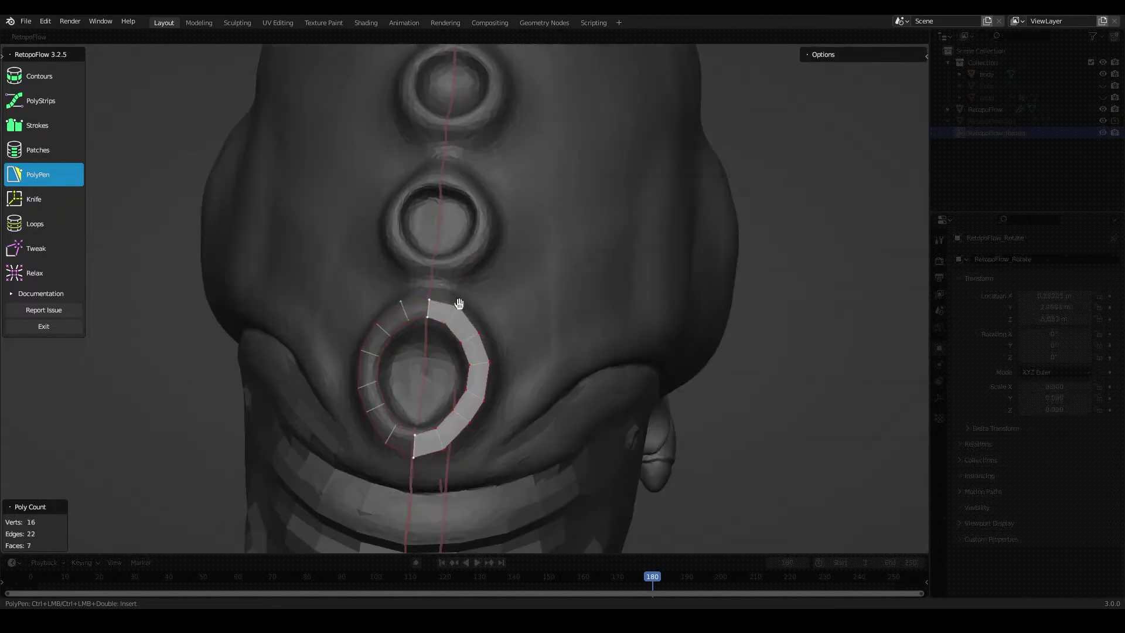
{"action": "middle_click_drag", "start_coordinate": [494, 265], "coordinate": [464, 317]}
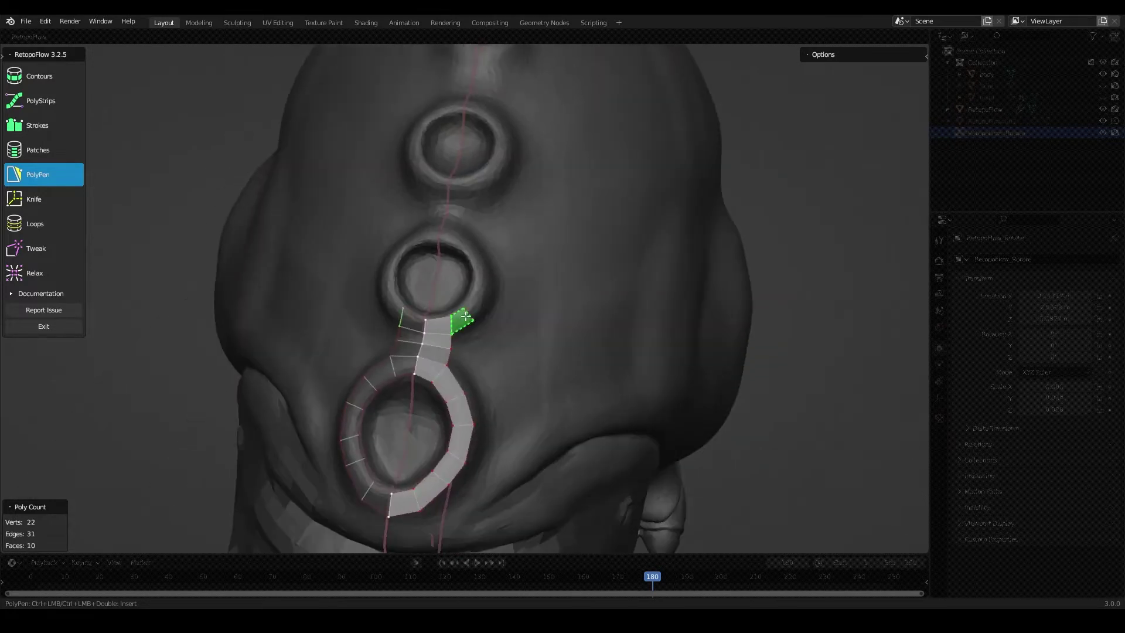
{"action": "left_click", "coordinate": [479, 254], "text": "ctrl"}
{"action": "middle_click_drag", "start_coordinate": [479, 253], "coordinate": [473, 316]}
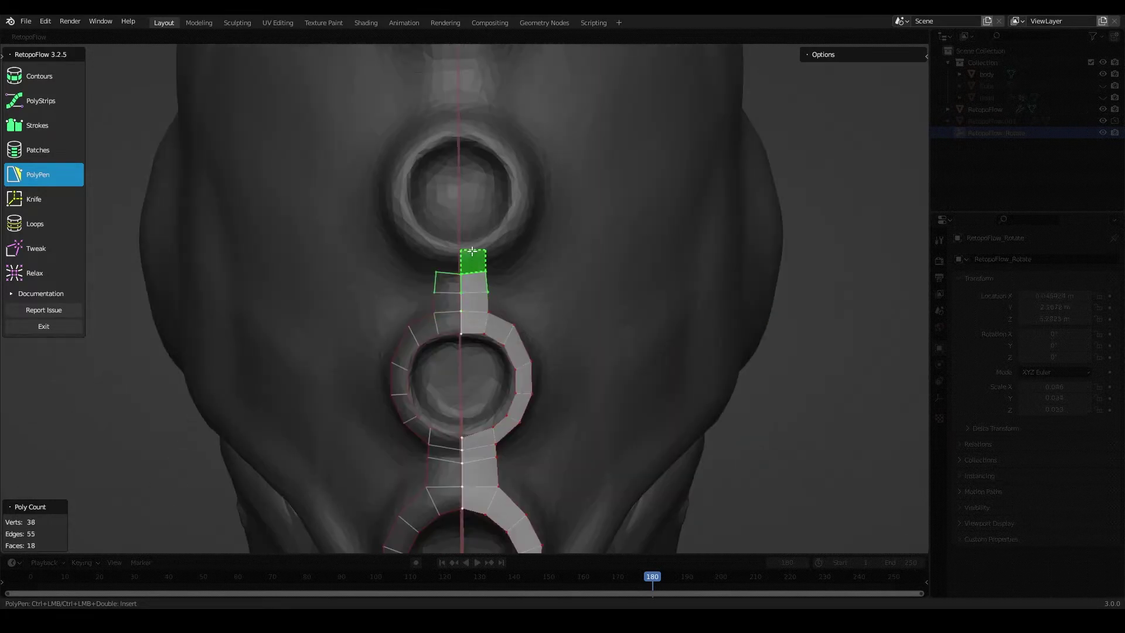
- Extend the quad strip toward and around the upper ridge bumps
{"action": "left_click", "coordinate": [530, 200], "text": "ctrl"}
{"action": "middle_click_drag", "start_coordinate": [529, 199], "coordinate": [480, 332]}
{"action": "left_click", "coordinate": [481, 331], "text": "ctrl"}
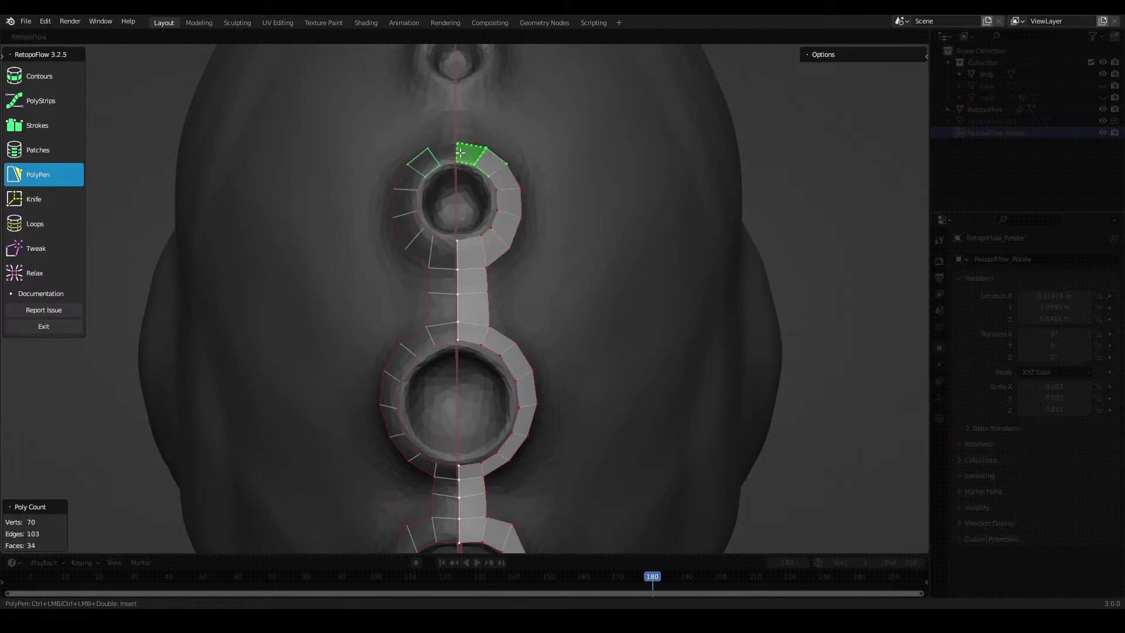
{"action": "left_click", "coordinate": [498, 317], "text": "ctrl"}
{"action": "mouse_move", "coordinate": [461, 152]}
{"action": "middle_mouse_down"}
{"action": "mouse_move", "coordinate": [498, 316]}
{"action": "mouse_move", "coordinate": [529, 326]}
{"action": "mouse_move", "coordinate": [489, 312]}
{"action": "middle_mouse_up"}
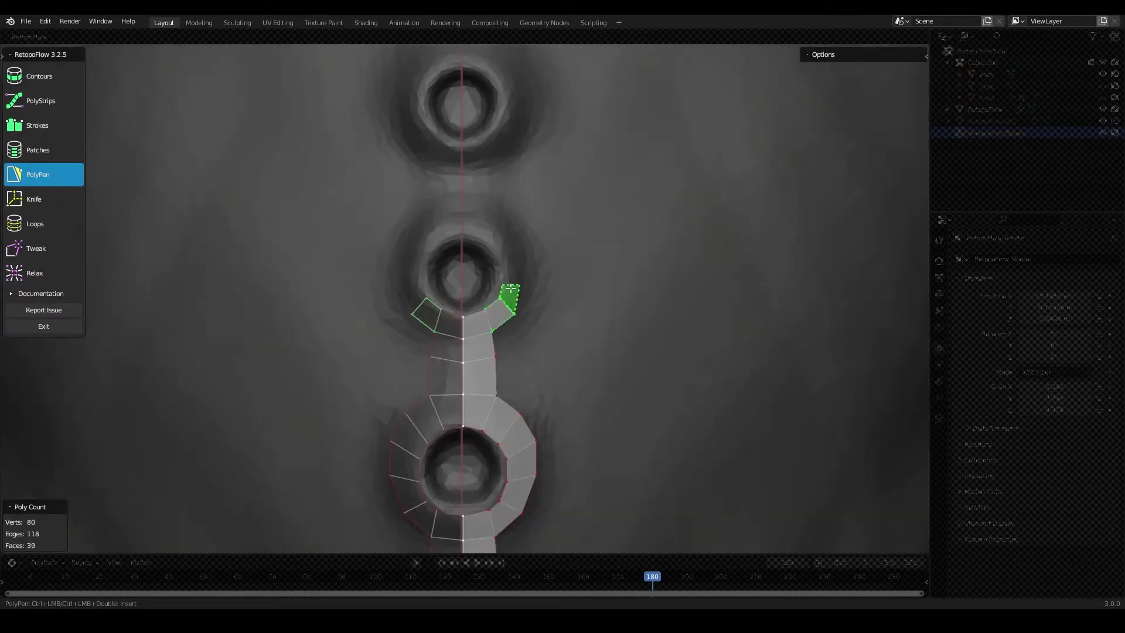
{"action": "left_click", "coordinate": [479, 220], "text": "ctrl"}
{"action": "middle_click_drag", "start_coordinate": [479, 220], "coordinate": [486, 283]}
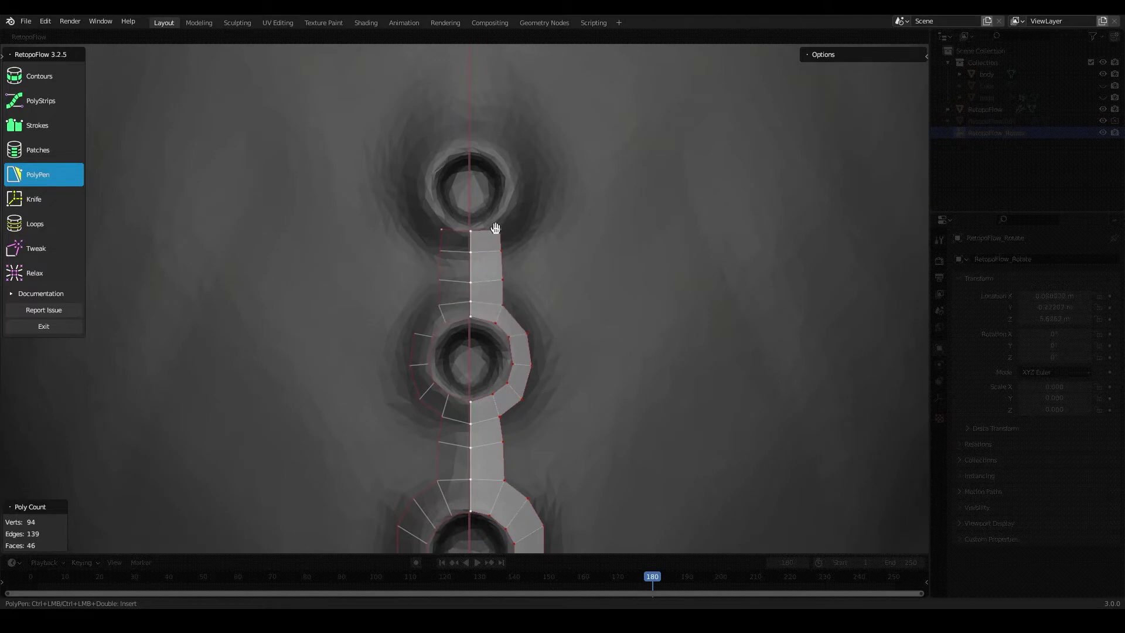
{"action": "left_click", "coordinate": [518, 174], "text": "ctrl"}
- Add a face at the ring's lower end
{"action": "scroll", "coordinate": [601, 359], "scroll_direction": "down", "scroll_amount": 5}
{"action": "middle_click_drag", "start_coordinate": [601, 359], "coordinate": [530, 402]}
{"action": "scroll", "coordinate": [502, 349], "scroll_direction": "down", "scroll_amount": 5}
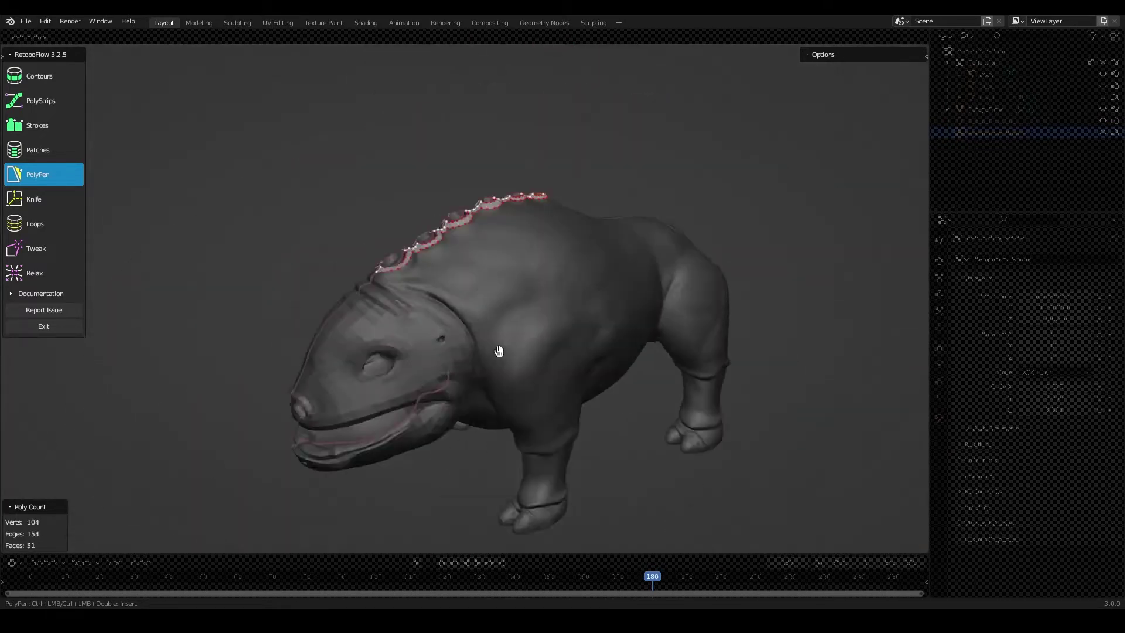
{"action": "scroll", "coordinate": [534, 261], "scroll_direction": "up", "scroll_amount": 10}
{"action": "mouse_move", "coordinate": [534, 260]}
{"action": "middle_mouse_down"}
{"action": "mouse_move", "coordinate": [556, 306]}
{"action": "mouse_move", "coordinate": [451, 259]}
{"action": "mouse_move", "coordinate": [472, 276]}
{"action": "mouse_move", "coordinate": [372, 282]}
{"action": "mouse_move", "coordinate": [380, 323]}
{"action": "middle_mouse_up"}
{"action": "scroll", "coordinate": [451, 259], "scroll_direction": "up", "scroll_amount": 5}
{"action": "left_click", "coordinate": [445, 268], "text": "ctrl"}
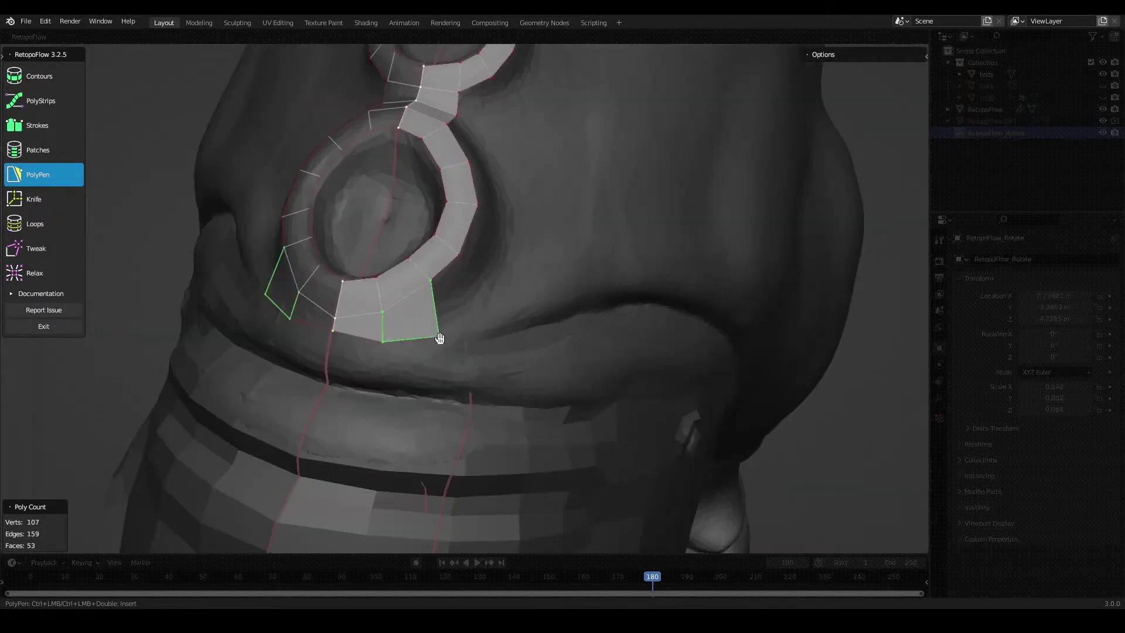
- Extend the strip down the neck, reaching 62 faces, and exit RetopoFlow
{"action": "mouse_move", "coordinate": [599, 312]}
{"action": "middle_mouse_down"}
{"action": "mouse_move", "coordinate": [441, 282]}
{"action": "mouse_move", "coordinate": [527, 291]}
{"action": "mouse_move", "coordinate": [515, 301]}
{"action": "mouse_move", "coordinate": [588, 229]}
{"action": "middle_mouse_up"}
{"action": "left_click", "coordinate": [493, 287], "text": "ctrl"}
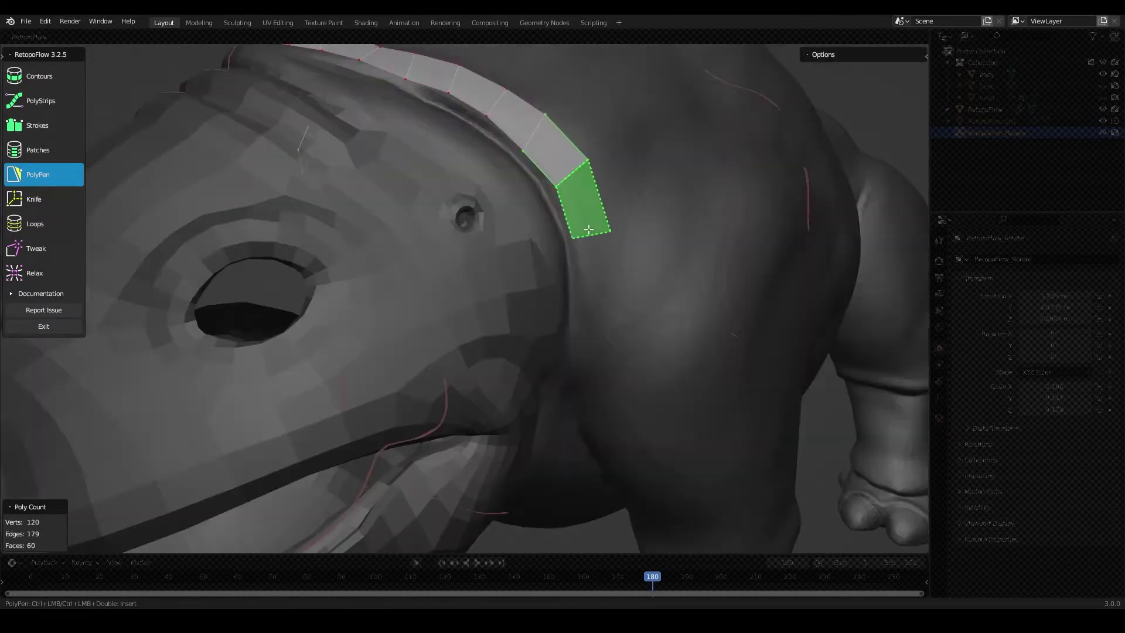
{"action": "left_click", "coordinate": [596, 277], "text": "ctrl"}
{"action": "mouse_move", "coordinate": [596, 276]}
{"action": "middle_mouse_down"}
{"action": "mouse_move", "coordinate": [523, 243]}
{"action": "mouse_move", "coordinate": [534, 312]}
{"action": "mouse_move", "coordinate": [392, 304]}
{"action": "mouse_move", "coordinate": [487, 257]}
{"action": "mouse_move", "coordinate": [625, 321]}
{"action": "middle_mouse_up"}
{"action": "key", "text": "Tab"}
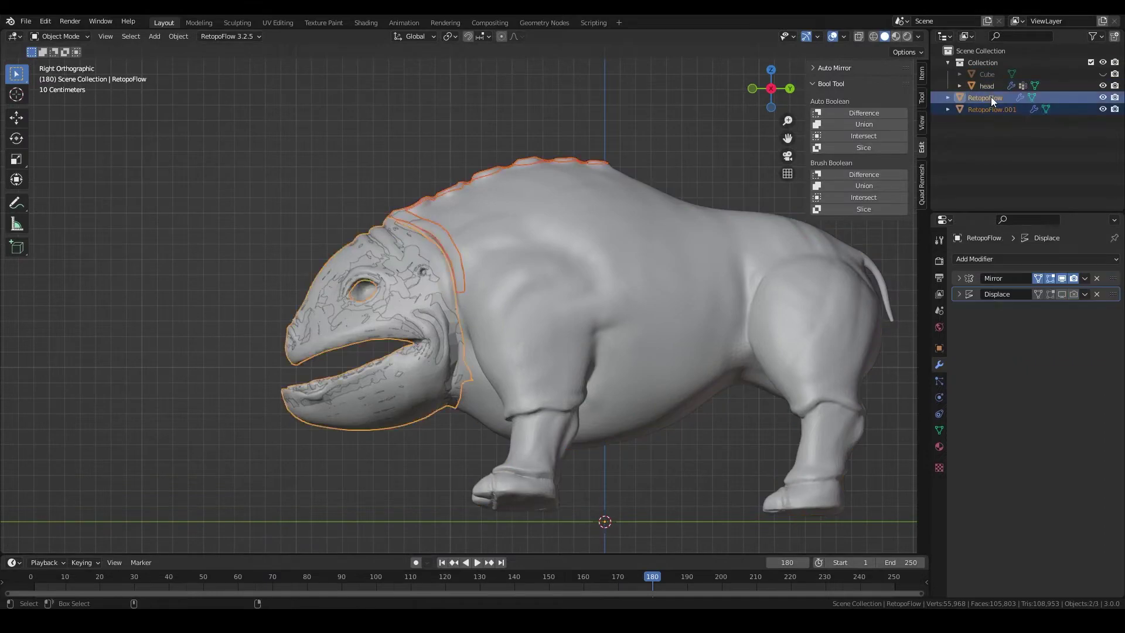
- Orbit close to the head and add two PolyPen faces beside the ridge strip
{"action": "mouse_move", "coordinate": [627, 244]}
{"action": "middle_mouse_down"}
{"action": "mouse_move", "coordinate": [663, 352]}
{"action": "mouse_move", "coordinate": [596, 321]}
{"action": "middle_mouse_up"}
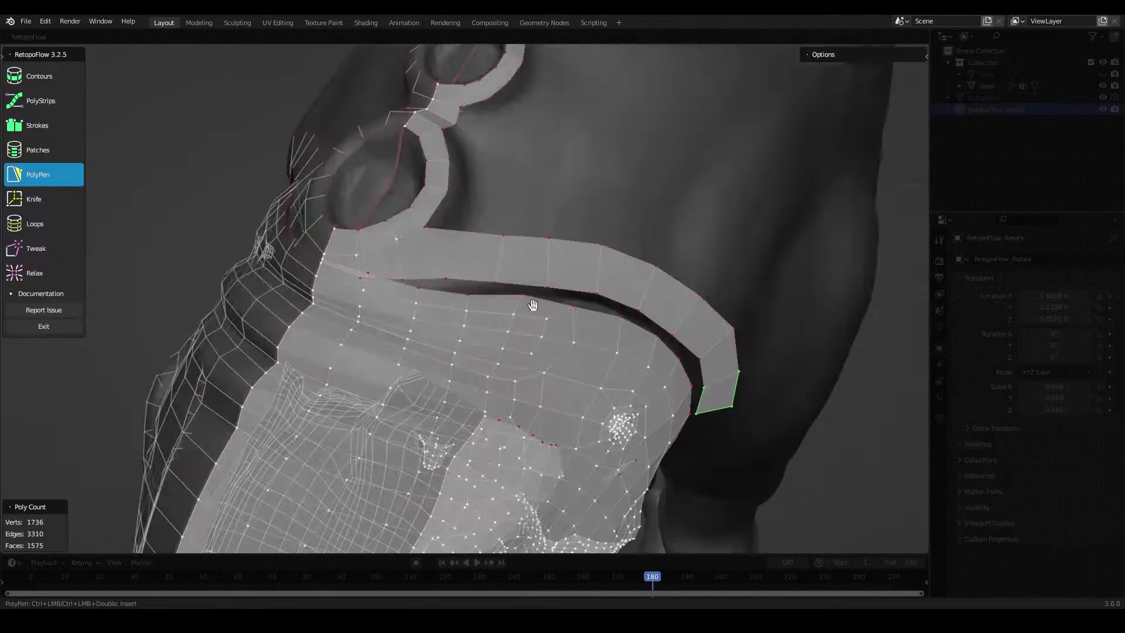
{"action": "mouse_move", "coordinate": [532, 305]}
{"action": "middle_mouse_down"}
{"action": "mouse_move", "coordinate": [395, 287]}
{"action": "mouse_move", "coordinate": [432, 260]}
{"action": "mouse_move", "coordinate": [514, 250]}
{"action": "mouse_move", "coordinate": [421, 271]}
{"action": "mouse_move", "coordinate": [550, 269]}
{"action": "mouse_move", "coordinate": [515, 294]}
{"action": "mouse_move", "coordinate": [459, 251]}
{"action": "mouse_move", "coordinate": [538, 239]}
{"action": "mouse_move", "coordinate": [428, 362]}
{"action": "middle_mouse_up"}
{"action": "left_click", "coordinate": [479, 271]}
{"action": "left_click", "coordinate": [478, 287]}
- Add a face to the strip and fill the gap below it
{"action": "scroll", "coordinate": [484, 290], "scroll_direction": "down", "scroll_amount": 5}
{"action": "scroll", "coordinate": [455, 307], "scroll_direction": "up", "scroll_amount": 5}
{"action": "middle_click_drag", "start_coordinate": [455, 306], "coordinate": [366, 316]}
{"action": "left_click", "coordinate": [420, 309]}
{"action": "scroll", "coordinate": [447, 320], "scroll_direction": "up", "scroll_amount": 2}
{"action": "left_click", "coordinate": [469, 240]}
{"action": "scroll", "coordinate": [396, 258], "scroll_direction": "down", "scroll_amount": 2}
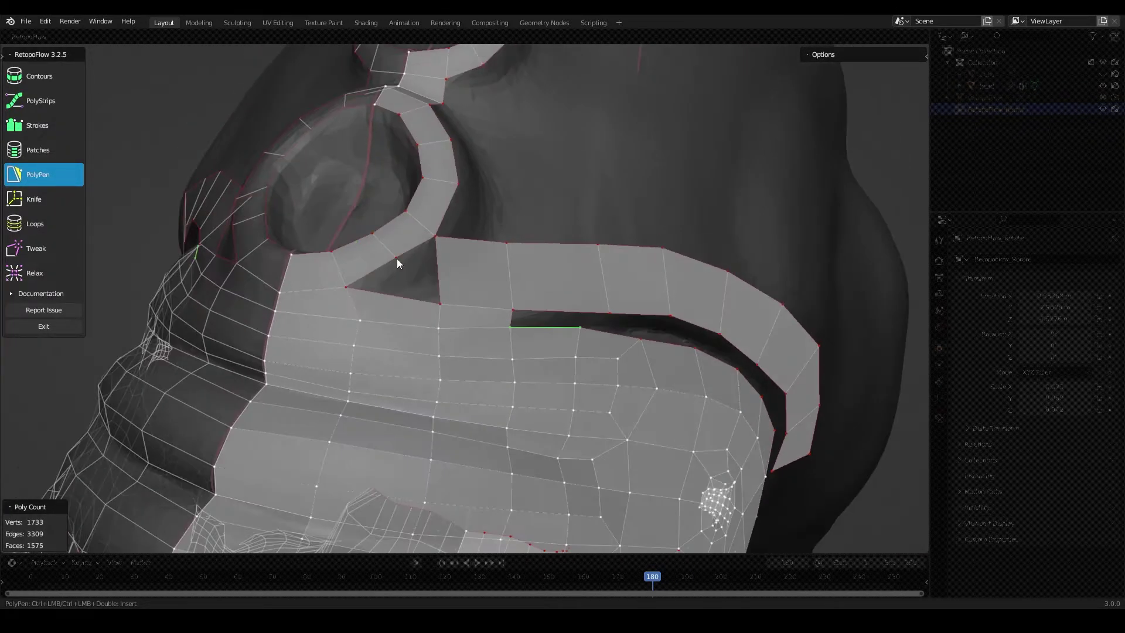
{"action": "scroll", "coordinate": [375, 265], "scroll_direction": "down", "scroll_amount": 2}
{"action": "key", "text": "5"}
{"action": "scroll", "coordinate": [373, 265], "scroll_direction": "up", "scroll_amount": 2}
- Undo the last added face and delete the unwanted faces around the strip
{"action": "mouse_move", "coordinate": [373, 265]}
{"action": "middle_mouse_down"}
{"action": "mouse_move", "coordinate": [366, 283]}
{"action": "mouse_move", "coordinate": [467, 261]}
{"action": "middle_mouse_up"}
{"action": "scroll", "coordinate": [467, 260], "scroll_direction": "down", "scroll_amount": 2}
{"action": "key", "text": "ctrl+z"}
{"action": "scroll", "coordinate": [402, 346], "scroll_direction": "up", "scroll_amount": 2}
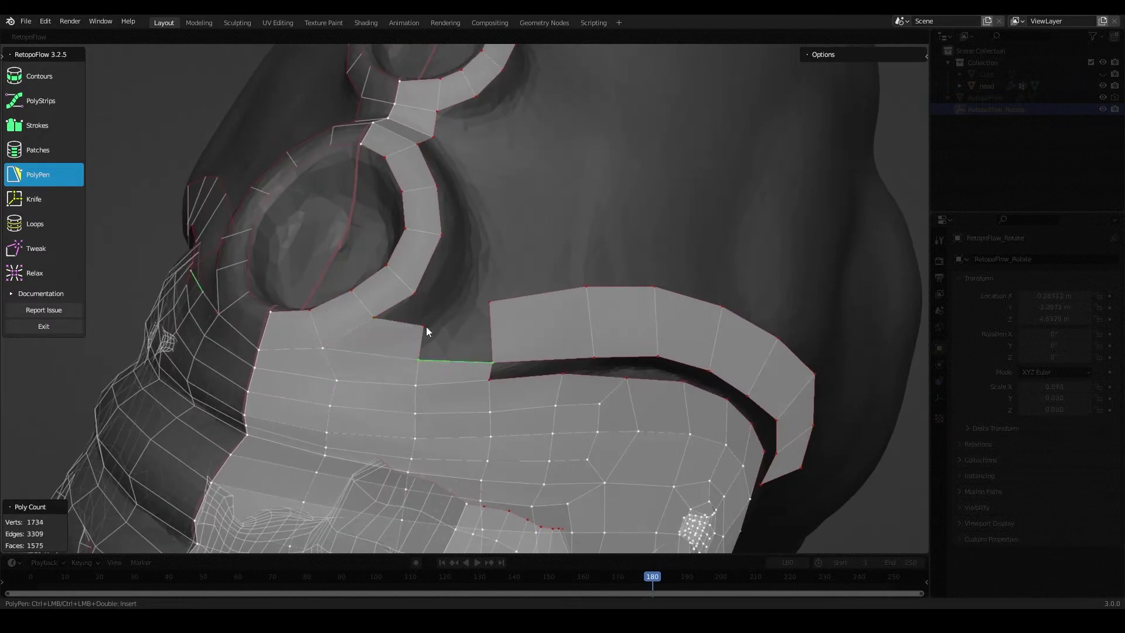
{"action": "mouse_move", "coordinate": [425, 304]}
{"action": "middle_mouse_down"}
{"action": "mouse_move", "coordinate": [387, 370]}
{"action": "mouse_move", "coordinate": [490, 380]}
{"action": "middle_mouse_up"}
{"action": "key", "text": "x"}
{"action": "left_click", "coordinate": [389, 374]}
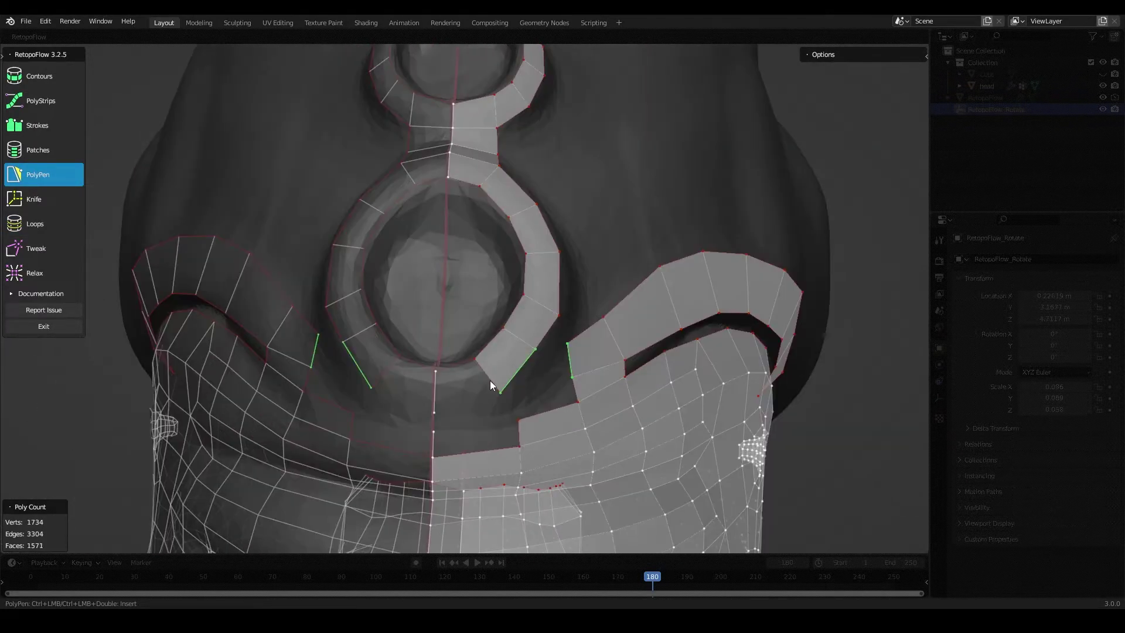
{"action": "key", "text": "x"}
- Extend the strip with faces following the back ridge of the head
{"action": "mouse_move", "coordinate": [444, 340]}
{"action": "middle_mouse_down"}
{"action": "mouse_move", "coordinate": [490, 289]}
{"action": "mouse_move", "coordinate": [412, 362]}
{"action": "middle_mouse_up"}
{"action": "mouse_move", "coordinate": [431, 229]}
{"action": "middle_mouse_down"}
{"action": "mouse_move", "coordinate": [416, 250]}
{"action": "mouse_move", "coordinate": [477, 133]}
{"action": "middle_mouse_up"}
{"action": "left_click", "coordinate": [509, 148], "text": "ctrl"}
{"action": "middle_click_drag", "start_coordinate": [620, 142], "coordinate": [705, 185]}
{"action": "left_click", "coordinate": [705, 185], "text": "ctrl"}
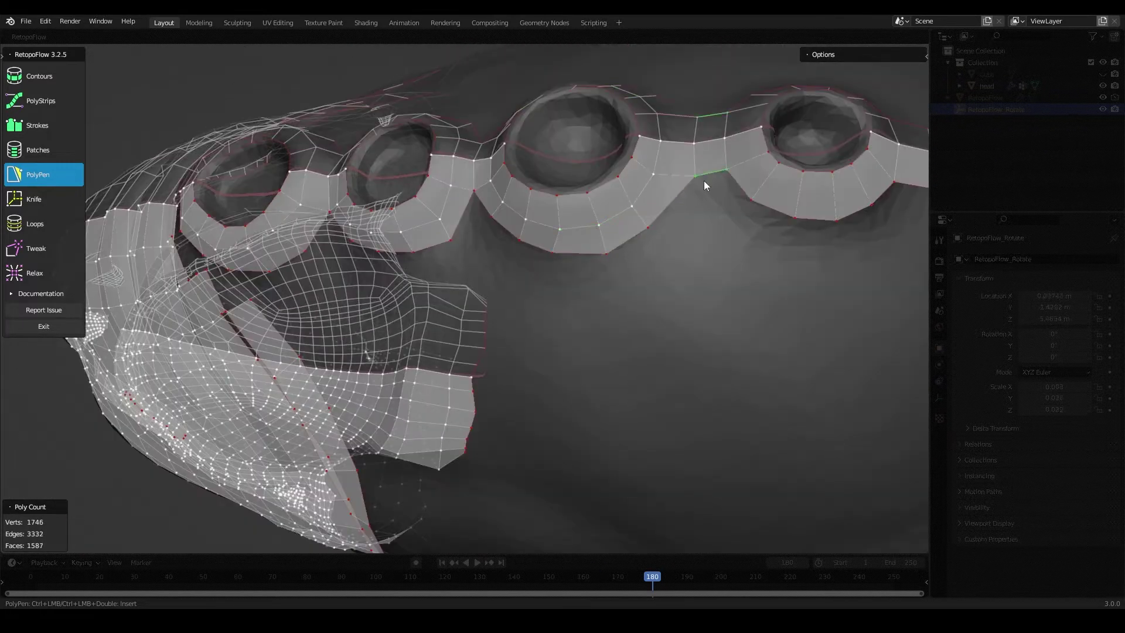
{"action": "middle_click_drag", "start_coordinate": [788, 235], "coordinate": [560, 241]}
{"action": "left_click", "coordinate": [560, 242], "text": "ctrl"}
{"action": "left_click", "coordinate": [670, 395], "text": "ctrl"}
{"action": "mouse_move", "coordinate": [656, 293]}
{"action": "middle_mouse_down"}
{"action": "mouse_move", "coordinate": [670, 394]}
{"action": "mouse_move", "coordinate": [578, 321]}
{"action": "mouse_move", "coordinate": [541, 340]}
{"action": "middle_mouse_up"}
{"action": "left_click", "coordinate": [690, 425], "text": "ctrl"}
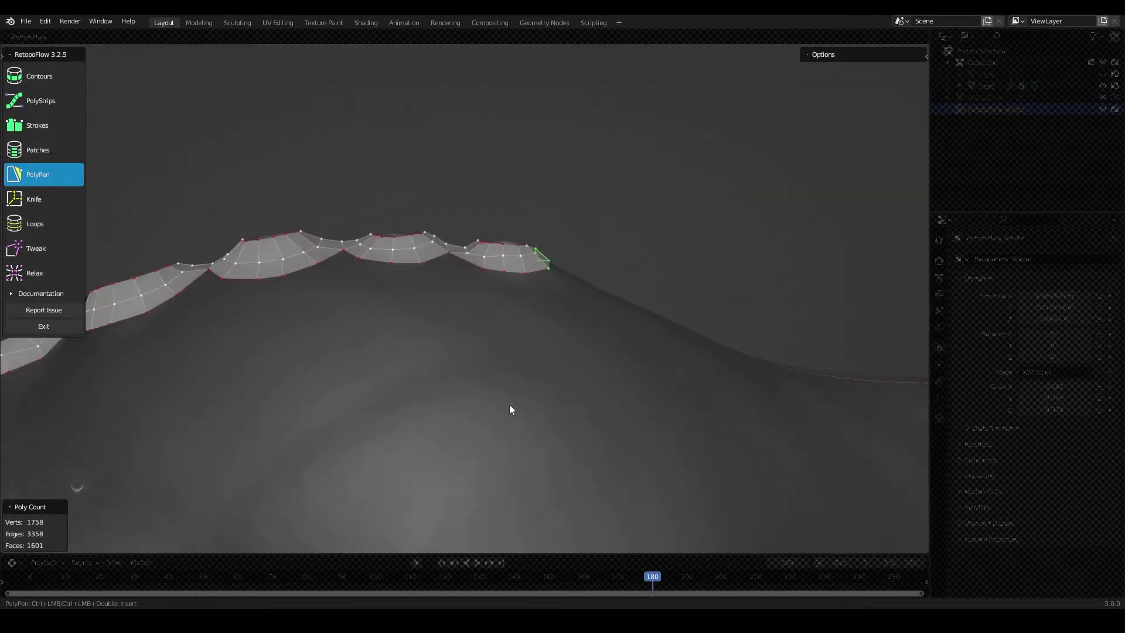
- Add faces near the mouth ridge, bridging the gap beside it
{"action": "middle_click_drag", "start_coordinate": [491, 425], "coordinate": [542, 291]}
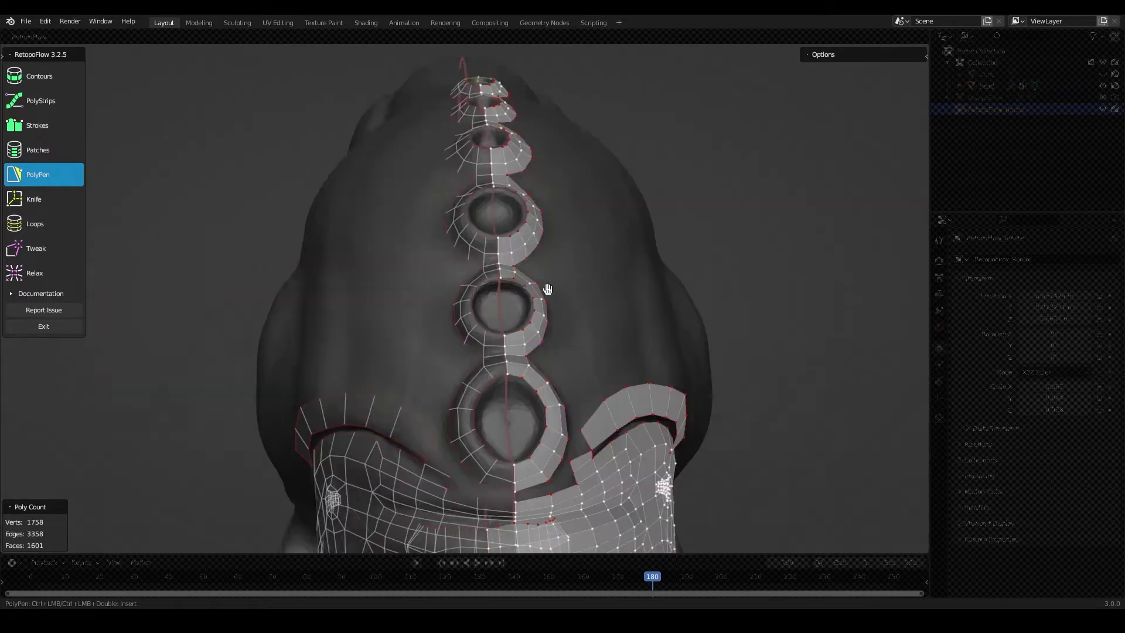
{"action": "scroll", "coordinate": [419, 382], "scroll_direction": "up", "scroll_amount": 5}
{"action": "left_click", "coordinate": [376, 409], "text": "ctrl"}
{"action": "mouse_move", "coordinate": [376, 408]}
{"action": "middle_mouse_down"}
{"action": "mouse_move", "coordinate": [452, 377]}
{"action": "mouse_move", "coordinate": [409, 361]}
{"action": "middle_mouse_up"}
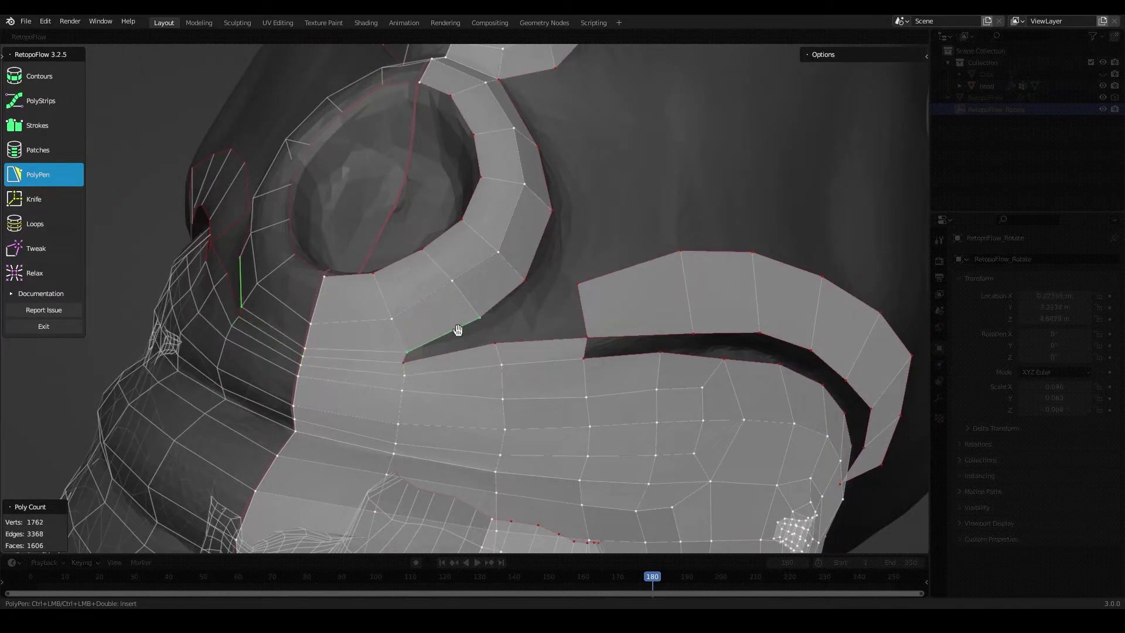
{"action": "middle_click_drag", "start_coordinate": [458, 330], "coordinate": [550, 171]}
{"action": "mouse_move", "coordinate": [554, 258]}
{"action": "middle_mouse_down"}
{"action": "mouse_move", "coordinate": [562, 271]}
{"action": "mouse_move", "coordinate": [504, 183]}
{"action": "middle_mouse_up"}
{"action": "left_click", "coordinate": [504, 182], "text": "ctrl"}
{"action": "mouse_move", "coordinate": [623, 294]}
{"action": "middle_mouse_down"}
{"action": "mouse_move", "coordinate": [645, 256]}
{"action": "mouse_move", "coordinate": [551, 395]}
{"action": "mouse_move", "coordinate": [476, 318]}
{"action": "middle_mouse_up"}
- Extend the neck strip with several new quads along the side of the neck
{"action": "middle_click_drag", "start_coordinate": [574, 448], "coordinate": [657, 260]}
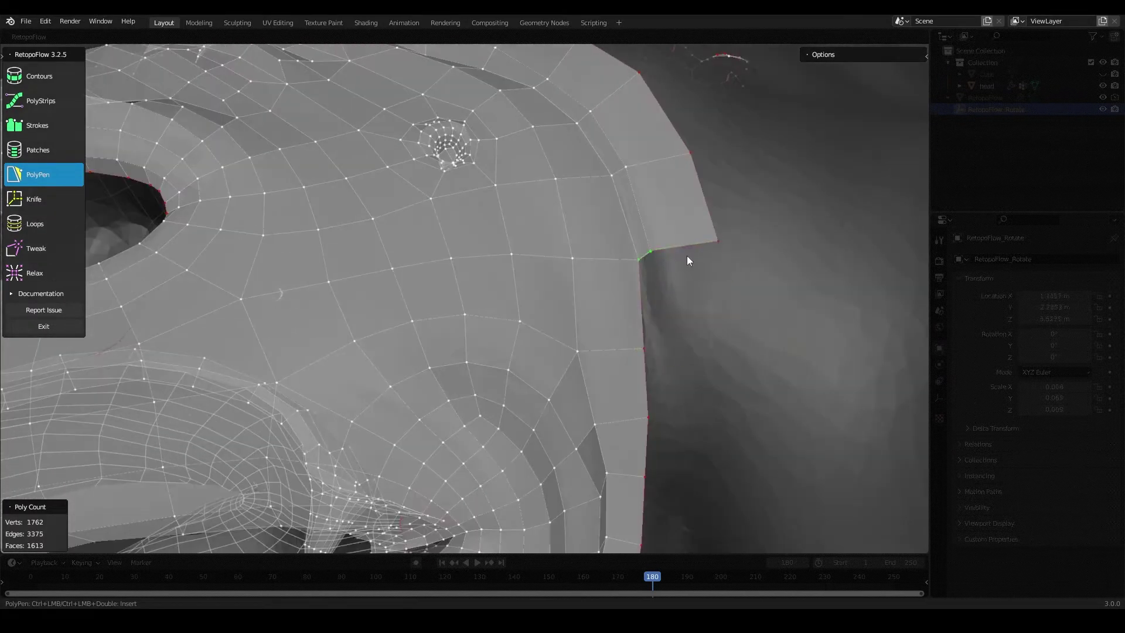
{"action": "mouse_move", "coordinate": [708, 352]}
{"action": "middle_mouse_down"}
{"action": "mouse_move", "coordinate": [671, 392]}
{"action": "mouse_move", "coordinate": [587, 427]}
{"action": "middle_mouse_up"}
{"action": "left_click", "coordinate": [580, 310], "text": "ctrl"}
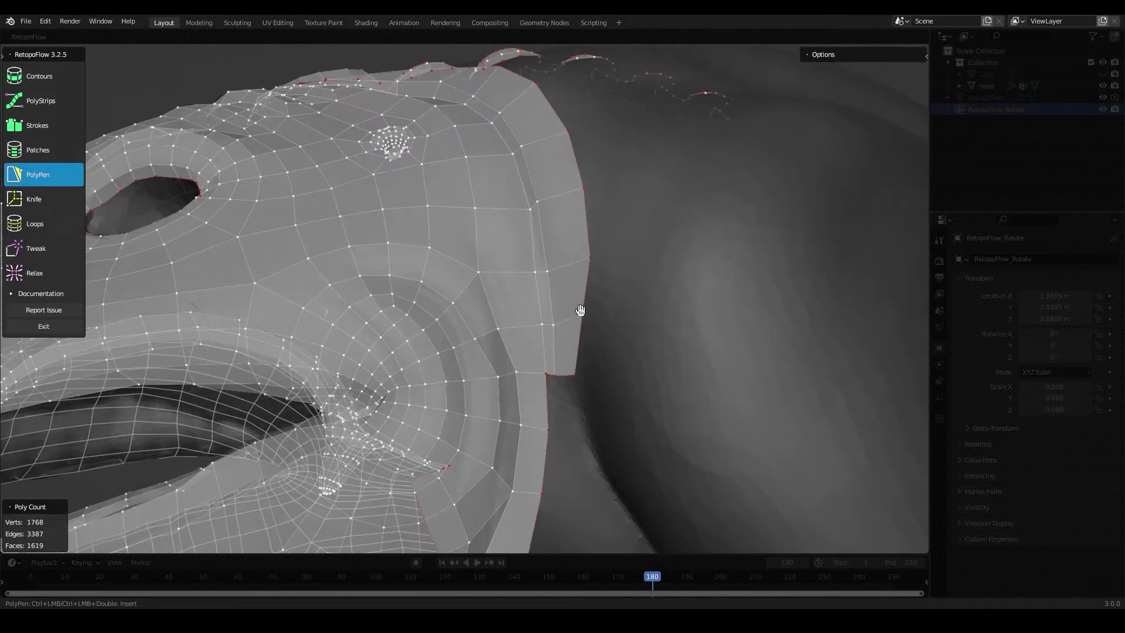
{"action": "left_click", "coordinate": [575, 372], "text": "ctrl"}
{"action": "middle_click_drag", "start_coordinate": [575, 372], "coordinate": [523, 340]}
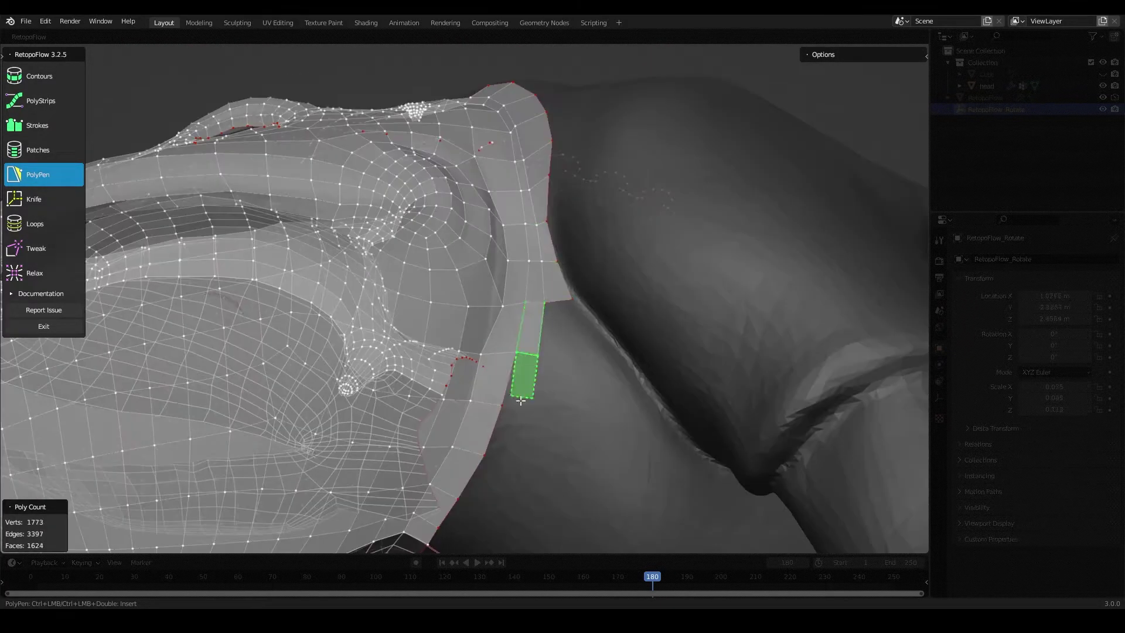
{"action": "left_click", "coordinate": [520, 401], "text": "ctrl"}
{"action": "middle_click_drag", "start_coordinate": [520, 401], "coordinate": [467, 413]}
{"action": "middle_click_drag", "start_coordinate": [438, 495], "coordinate": [521, 363]}
{"action": "left_click", "coordinate": [521, 363], "text": "ctrl"}
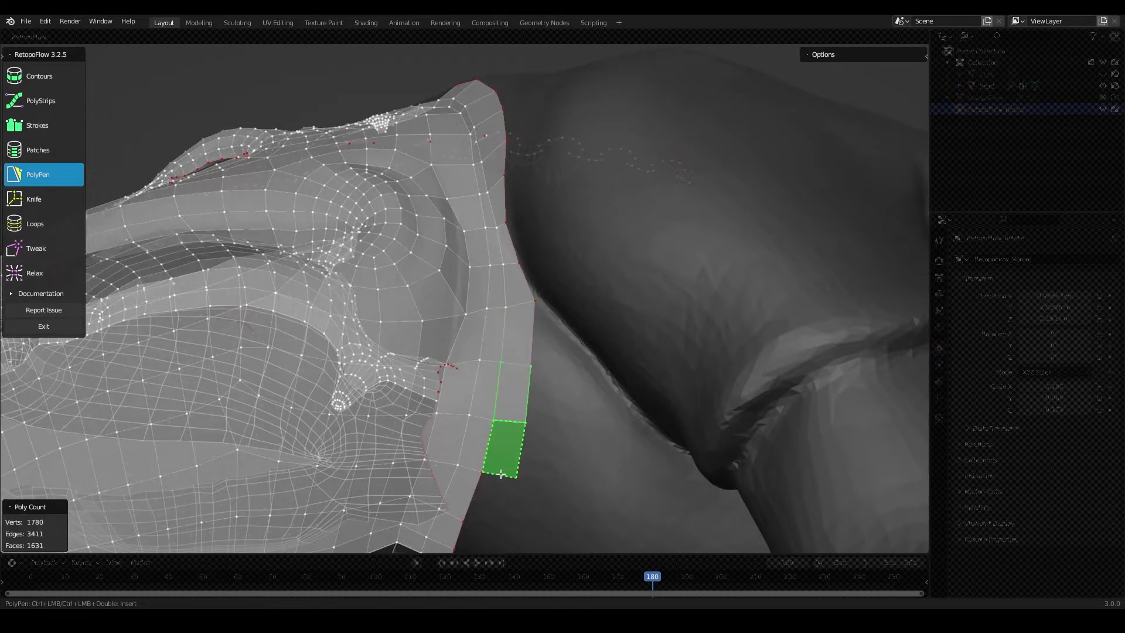
- Insert triangle faces beside the eye ring to close the remaining gap
{"action": "middle_click_drag", "start_coordinate": [501, 473], "coordinate": [422, 516]}
{"action": "left_click", "coordinate": [530, 394], "text": "ctrl"}
{"action": "middle_click_drag", "start_coordinate": [529, 394], "coordinate": [468, 361]}
{"action": "left_click", "coordinate": [468, 361], "text": "ctrl"}
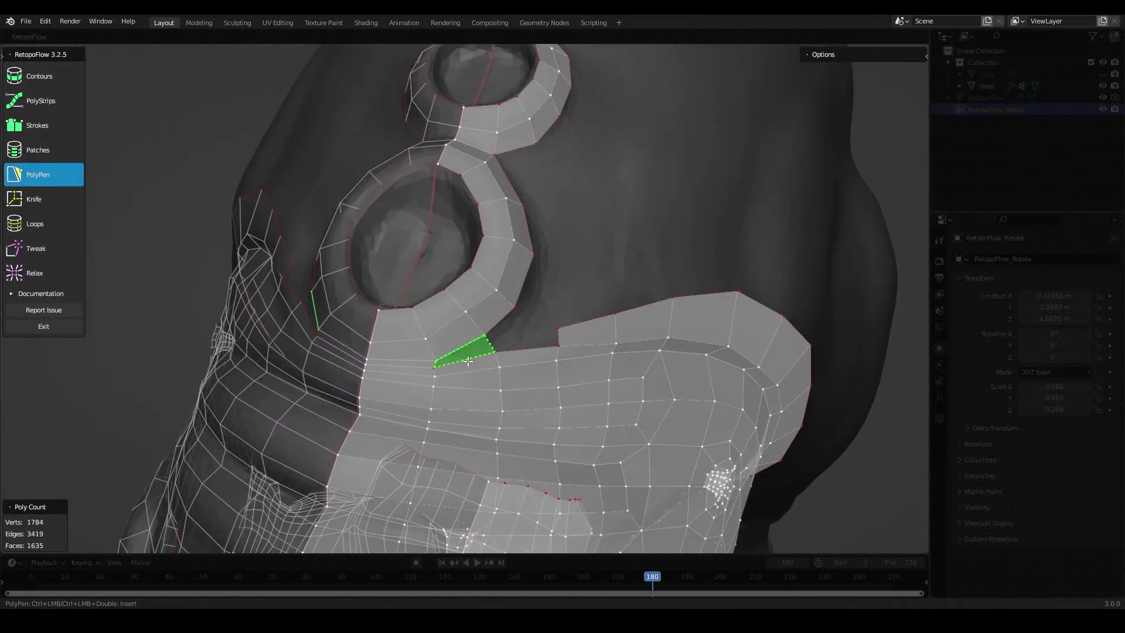
- Start the body strip with PolyPen faces running from the head edge
{"action": "mouse_move", "coordinate": [603, 382]}
{"action": "middle_mouse_down"}
{"action": "mouse_move", "coordinate": [546, 351]}
{"action": "mouse_move", "coordinate": [476, 422]}
{"action": "mouse_move", "coordinate": [545, 332]}
{"action": "mouse_move", "coordinate": [645, 371]}
{"action": "mouse_move", "coordinate": [555, 319]}
{"action": "mouse_move", "coordinate": [575, 359]}
{"action": "mouse_move", "coordinate": [552, 376]}
{"action": "mouse_move", "coordinate": [603, 372]}
{"action": "mouse_move", "coordinate": [605, 414]}
{"action": "mouse_move", "coordinate": [537, 329]}
{"action": "mouse_move", "coordinate": [525, 252]}
{"action": "mouse_move", "coordinate": [463, 284]}
{"action": "mouse_move", "coordinate": [495, 253]}
{"action": "mouse_move", "coordinate": [434, 259]}
{"action": "mouse_move", "coordinate": [440, 269]}
{"action": "mouse_move", "coordinate": [535, 254]}
{"action": "mouse_move", "coordinate": [487, 311]}
{"action": "mouse_move", "coordinate": [540, 284]}
{"action": "mouse_move", "coordinate": [596, 356]}
{"action": "mouse_move", "coordinate": [548, 251]}
{"action": "mouse_move", "coordinate": [495, 236]}
{"action": "middle_mouse_up"}
{"action": "scroll", "coordinate": [605, 414], "scroll_direction": "up", "scroll_amount": 3}
{"action": "left_click", "coordinate": [52, 182]}
{"action": "left_click", "coordinate": [450, 271], "text": "ctrl"}
{"action": "left_click", "coordinate": [363, 338], "text": "ctrl"}
{"action": "mouse_move", "coordinate": [363, 338]}
{"action": "middle_mouse_down"}
{"action": "mouse_move", "coordinate": [427, 281]}
{"action": "mouse_move", "coordinate": [514, 312]}
{"action": "middle_mouse_up"}
{"action": "key", "text": "5"}
{"action": "middle_click_drag", "start_coordinate": [428, 288], "coordinate": [450, 281]}
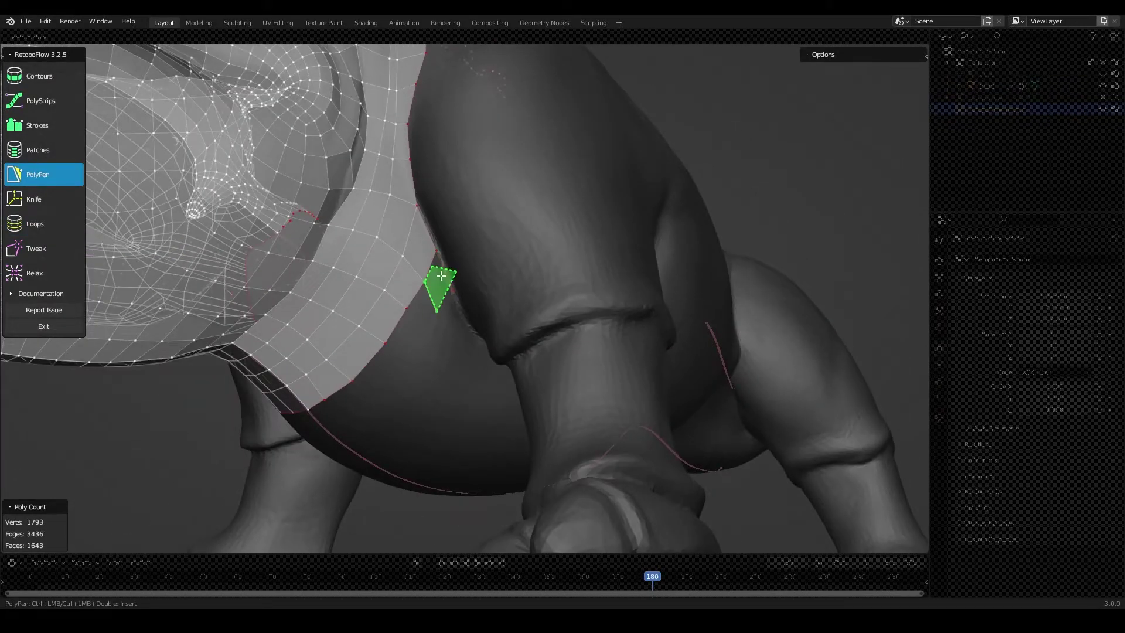
- Add faces down the shoulder and near the front leg, briefly trying Relax and Loops
{"action": "left_click", "coordinate": [393, 350], "text": "ctrl"}
{"action": "mouse_move", "coordinate": [393, 350]}
{"action": "middle_mouse_down"}
{"action": "mouse_move", "coordinate": [411, 304]}
{"action": "mouse_move", "coordinate": [459, 269]}
{"action": "mouse_move", "coordinate": [427, 261]}
{"action": "mouse_move", "coordinate": [439, 318]}
{"action": "mouse_move", "coordinate": [492, 266]}
{"action": "mouse_move", "coordinate": [486, 203]}
{"action": "middle_mouse_up"}
{"action": "key", "text": "9"}
{"action": "key", "text": "7"}
{"action": "key", "text": "5"}
{"action": "left_click", "coordinate": [491, 264], "text": "ctrl"}
{"action": "mouse_move", "coordinate": [631, 240]}
{"action": "middle_mouse_down"}
{"action": "mouse_move", "coordinate": [486, 164]}
{"action": "mouse_move", "coordinate": [396, 274]}
{"action": "middle_mouse_up"}
{"action": "left_click", "coordinate": [486, 158], "text": "ctrl"}
- Add and commit quads extending the shoulder strip onto the front leg
{"action": "key", "text": "7"}
{"action": "left_click", "coordinate": [554, 278], "text": "ctrl"}
{"action": "mouse_move", "coordinate": [555, 277]}
{"action": "middle_mouse_down"}
{"action": "mouse_move", "coordinate": [648, 296]}
{"action": "mouse_move", "coordinate": [661, 267]}
{"action": "mouse_move", "coordinate": [615, 289]}
{"action": "mouse_move", "coordinate": [579, 280]}
{"action": "mouse_move", "coordinate": [594, 261]}
{"action": "mouse_move", "coordinate": [586, 279]}
{"action": "middle_mouse_up"}
{"action": "left_click", "coordinate": [638, 254], "text": "ctrl"}
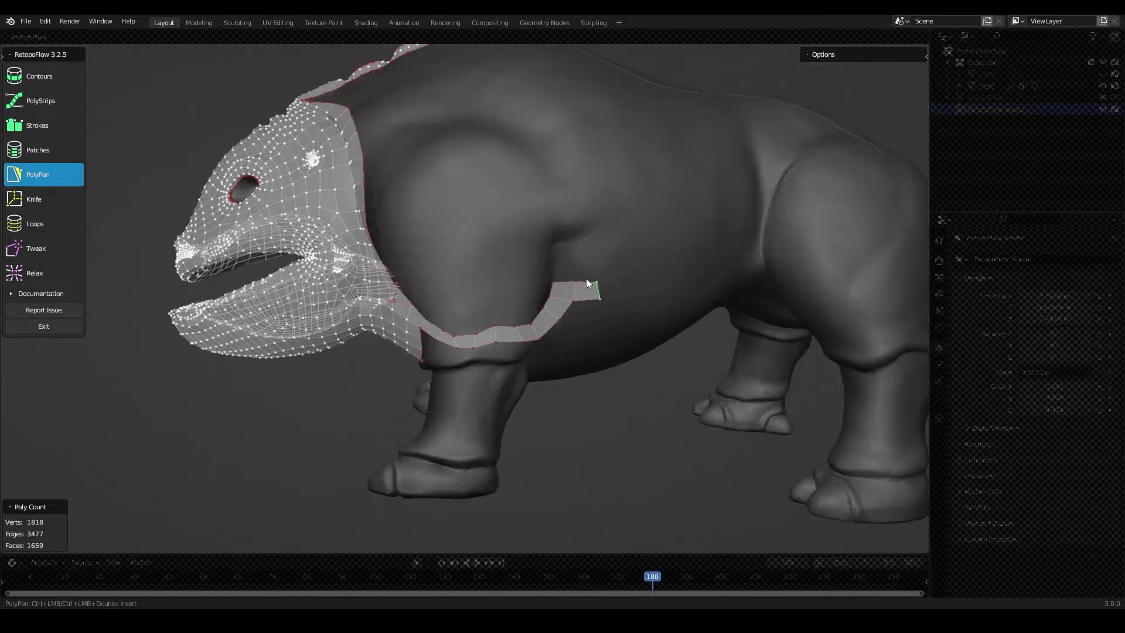
{"action": "scroll", "coordinate": [586, 279], "scroll_direction": "up", "scroll_amount": 4}
{"action": "mouse_move", "coordinate": [447, 287]}
{"action": "middle_mouse_down"}
{"action": "mouse_move", "coordinate": [487, 263]}
{"action": "mouse_move", "coordinate": [571, 294]}
{"action": "middle_mouse_up"}
{"action": "left_click", "coordinate": [375, 317], "text": "ctrl"}
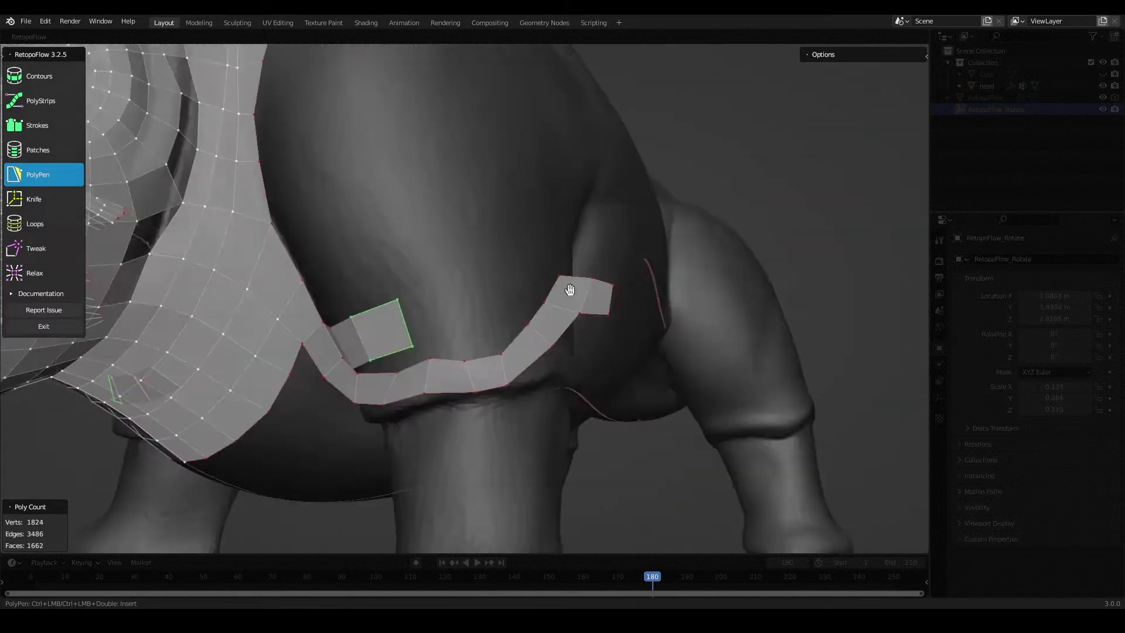
{"action": "scroll", "coordinate": [570, 295], "scroll_direction": "down", "scroll_amount": 3}
{"action": "mouse_move", "coordinate": [445, 369]}
{"action": "middle_mouse_down"}
{"action": "mouse_move", "coordinate": [434, 376]}
{"action": "mouse_move", "coordinate": [415, 276]}
{"action": "mouse_move", "coordinate": [450, 303]}
{"action": "mouse_move", "coordinate": [469, 270]}
{"action": "mouse_move", "coordinate": [583, 382]}
{"action": "mouse_move", "coordinate": [492, 301]}
{"action": "mouse_move", "coordinate": [475, 394]}
{"action": "mouse_move", "coordinate": [459, 317]}
{"action": "mouse_move", "coordinate": [723, 256]}
{"action": "mouse_move", "coordinate": [453, 216]}
{"action": "mouse_move", "coordinate": [541, 306]}
{"action": "mouse_move", "coordinate": [580, 289]}
{"action": "mouse_move", "coordinate": [538, 287]}
{"action": "mouse_move", "coordinate": [489, 262]}
{"action": "mouse_move", "coordinate": [463, 304]}
{"action": "mouse_move", "coordinate": [453, 279]}
{"action": "mouse_move", "coordinate": [454, 331]}
{"action": "middle_mouse_up"}
- Extend the strip toward the front leg, completing faces on the leg band
{"action": "left_click", "coordinate": [422, 339], "text": "ctrl"}
{"action": "left_click", "coordinate": [492, 301], "text": "ctrl"}
{"action": "scroll", "coordinate": [723, 256], "scroll_direction": "up", "scroll_amount": 3}
{"action": "left_click", "coordinate": [478, 228], "text": "ctrl"}
{"action": "left_click", "coordinate": [453, 276], "text": "ctrl"}
{"action": "left_click", "coordinate": [455, 331], "text": "ctrl"}
{"action": "mouse_move", "coordinate": [383, 309]}
{"action": "middle_mouse_down"}
{"action": "mouse_move", "coordinate": [457, 370]}
{"action": "mouse_move", "coordinate": [527, 310]}
{"action": "mouse_move", "coordinate": [518, 300]}
{"action": "mouse_move", "coordinate": [620, 349]}
{"action": "mouse_move", "coordinate": [582, 385]}
{"action": "mouse_move", "coordinate": [382, 256]}
{"action": "middle_mouse_up"}
- Add faces around the front leg and below the neck strip
{"action": "key", "text": "1"}
{"action": "key", "text": "5"}
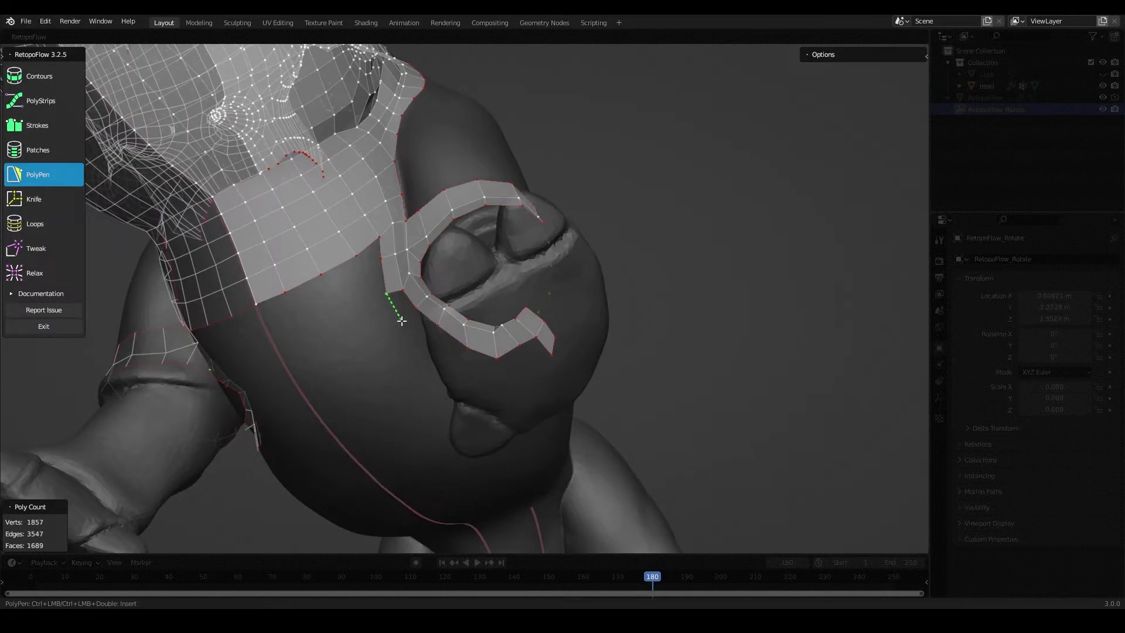
{"action": "mouse_move", "coordinate": [401, 320]}
{"action": "middle_mouse_down"}
{"action": "mouse_move", "coordinate": [390, 305]}
{"action": "mouse_move", "coordinate": [410, 343]}
{"action": "mouse_move", "coordinate": [465, 381]}
{"action": "mouse_move", "coordinate": [505, 373]}
{"action": "mouse_move", "coordinate": [518, 357]}
{"action": "mouse_move", "coordinate": [412, 252]}
{"action": "middle_mouse_up"}
{"action": "left_click", "coordinate": [464, 382], "text": "ctrl"}
{"action": "left_click", "coordinate": [504, 373], "text": "ctrl"}
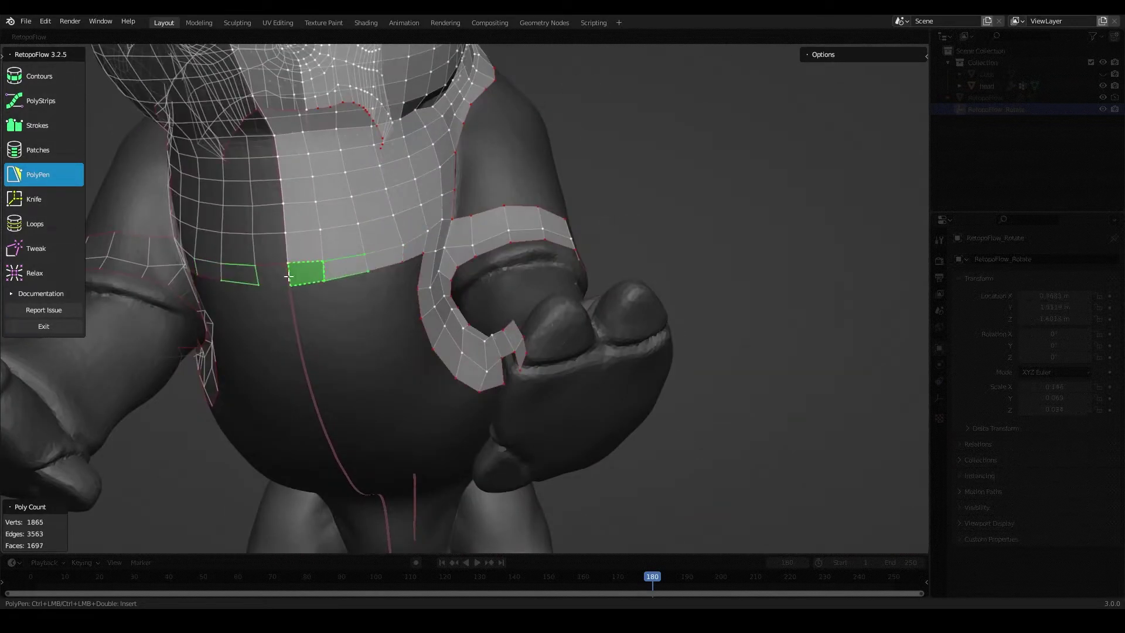
{"action": "left_click", "coordinate": [288, 276], "text": "ctrl"}
{"action": "middle_click_drag", "start_coordinate": [288, 276], "coordinate": [331, 238]}
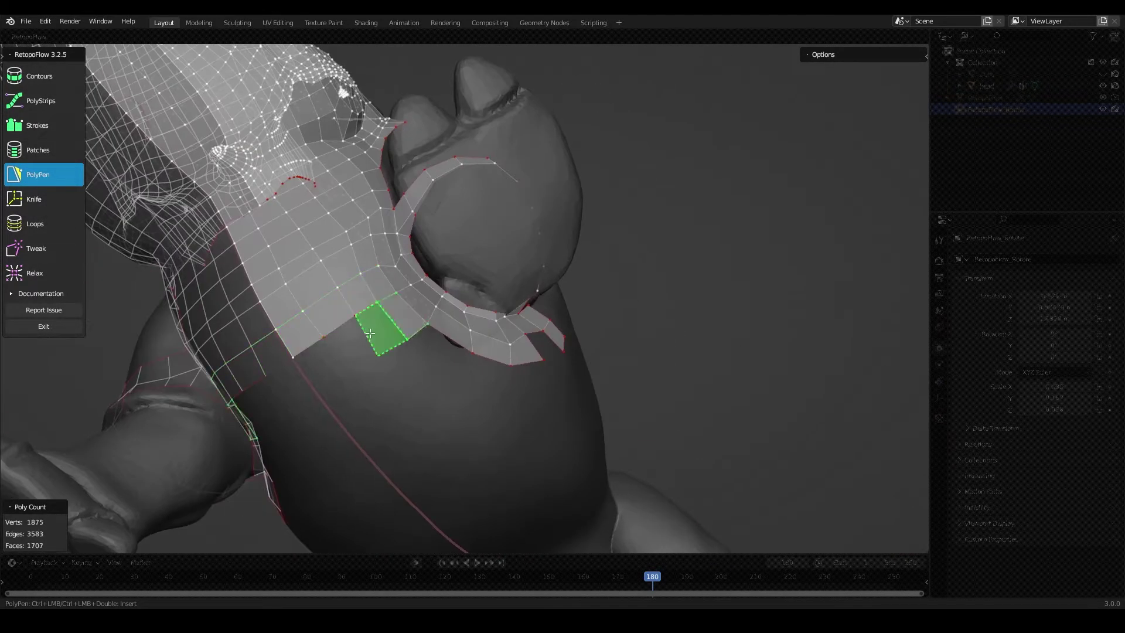
{"action": "left_click", "coordinate": [370, 333], "text": "ctrl"}
{"action": "mouse_move", "coordinate": [370, 334]}
{"action": "middle_mouse_down"}
{"action": "mouse_move", "coordinate": [489, 323]}
{"action": "mouse_move", "coordinate": [493, 369]}
{"action": "mouse_move", "coordinate": [550, 382]}
{"action": "mouse_move", "coordinate": [414, 381]}
{"action": "mouse_move", "coordinate": [427, 258]}
{"action": "mouse_move", "coordinate": [569, 317]}
{"action": "mouse_move", "coordinate": [498, 328]}
{"action": "middle_mouse_up"}
- Switch between Loops and Relax to smooth the shoulder mesh, then return to PolyPen
{"action": "key", "text": "7"}
{"action": "key", "text": "9"}
{"action": "key", "text": "7"}
{"action": "key", "text": "9"}
{"action": "mouse_move", "coordinate": [314, 327]}
{"action": "middle_mouse_down"}
{"action": "mouse_move", "coordinate": [539, 313]}
{"action": "mouse_move", "coordinate": [487, 354]}
{"action": "mouse_move", "coordinate": [504, 339]}
{"action": "middle_mouse_up"}
{"action": "key", "text": "5"}
- Add more faces on the body and shoulder strip, then orbit to inspect
{"action": "left_click", "coordinate": [487, 354], "text": "ctrl"}
{"action": "left_click", "coordinate": [513, 401], "text": "ctrl"}
{"action": "middle_click_drag", "start_coordinate": [512, 401], "coordinate": [530, 321]}
{"action": "left_click", "coordinate": [540, 267], "text": "ctrl"}
{"action": "mouse_move", "coordinate": [541, 268]}
{"action": "middle_mouse_down"}
{"action": "mouse_move", "coordinate": [557, 327]}
{"action": "mouse_move", "coordinate": [506, 317]}
{"action": "middle_mouse_up"}
{"action": "key", "text": "7"}
{"action": "key", "text": "5"}
{"action": "mouse_move", "coordinate": [539, 387]}
{"action": "middle_mouse_down"}
{"action": "mouse_move", "coordinate": [579, 248]}
{"action": "mouse_move", "coordinate": [467, 352]}
{"action": "middle_mouse_up"}
- Stroke Contours across the tail to add rings along it
{"action": "scroll", "coordinate": [467, 352], "scroll_direction": "up", "scroll_amount": 5}
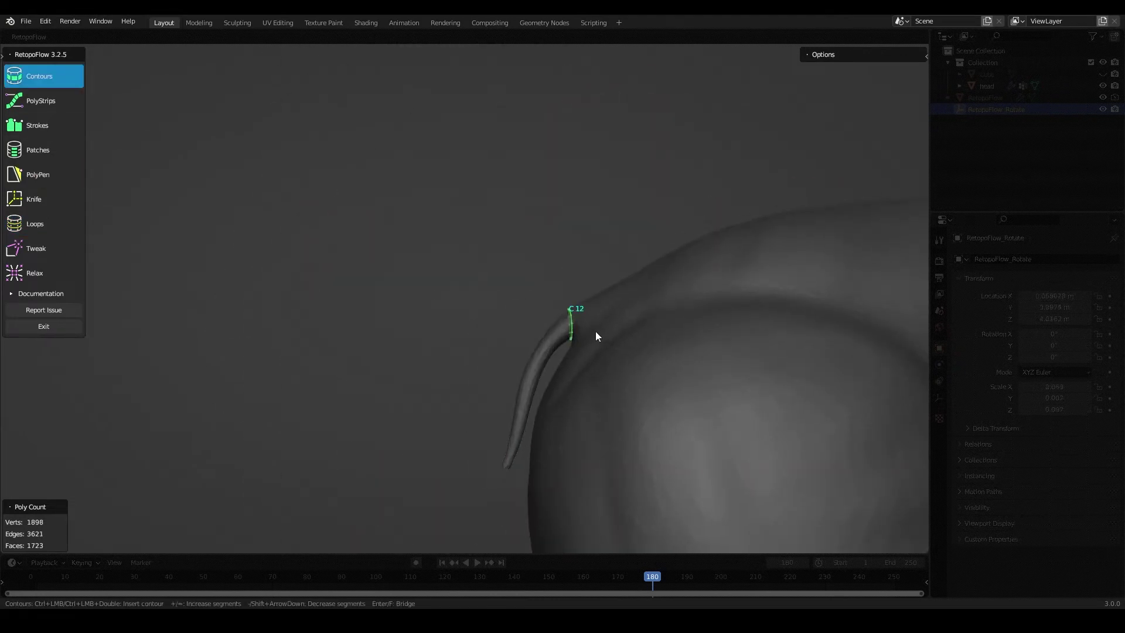
{"action": "left_click_drag", "start_coordinate": [543, 321], "coordinate": [518, 375], "text": "ctrl"}
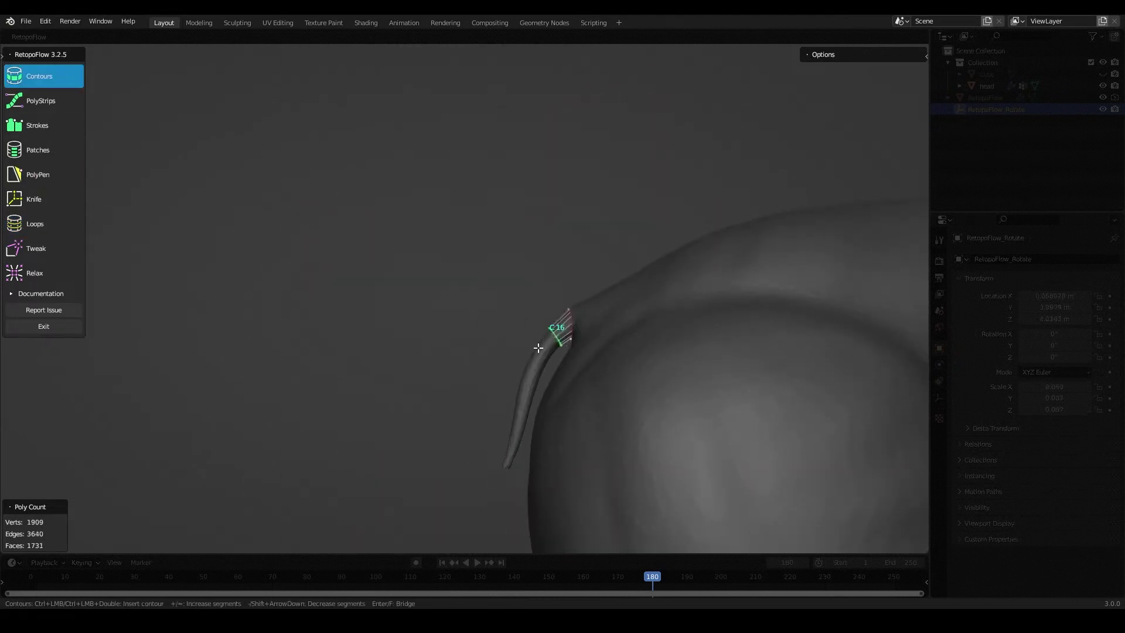
{"action": "left_click", "coordinate": [514, 443], "text": "ctrl"}
{"action": "mouse_move", "coordinate": [514, 444]}
{"action": "middle_mouse_down"}
{"action": "mouse_move", "coordinate": [631, 372]}
{"action": "mouse_move", "coordinate": [514, 345]}
{"action": "middle_mouse_up"}
- Add a fan of PolyPen faces around the tail base where it meets the rump
{"action": "key", "text": "5"}
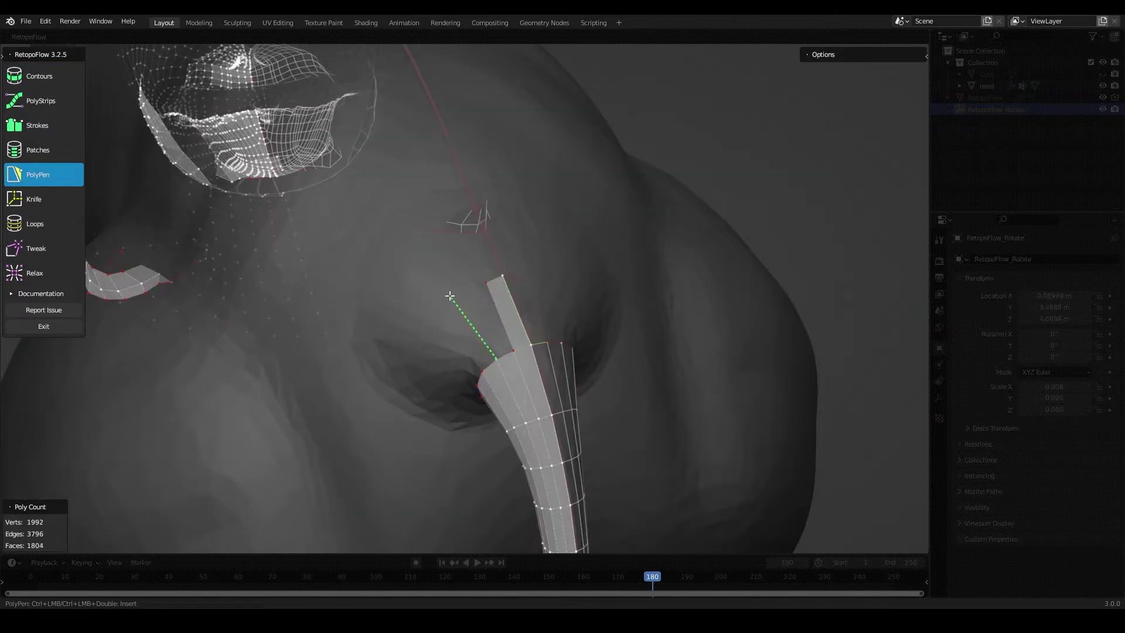
{"action": "left_click", "coordinate": [450, 296], "text": "ctrl"}
{"action": "mouse_move", "coordinate": [449, 296]}
{"action": "middle_mouse_down"}
{"action": "mouse_move", "coordinate": [367, 304]}
{"action": "mouse_move", "coordinate": [415, 360]}
{"action": "mouse_move", "coordinate": [490, 377]}
{"action": "middle_mouse_up"}
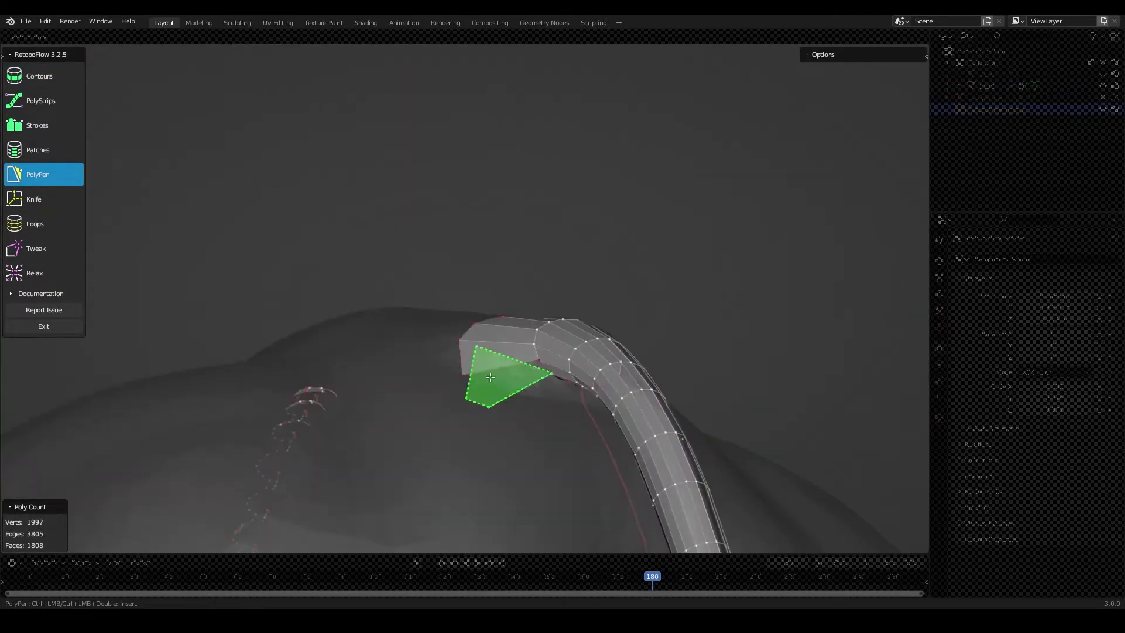
{"action": "left_click", "coordinate": [607, 438], "text": "ctrl"}
{"action": "mouse_move", "coordinate": [607, 438]}
{"action": "middle_mouse_down"}
{"action": "mouse_move", "coordinate": [666, 422]}
{"action": "mouse_move", "coordinate": [473, 384]}
{"action": "middle_mouse_up"}
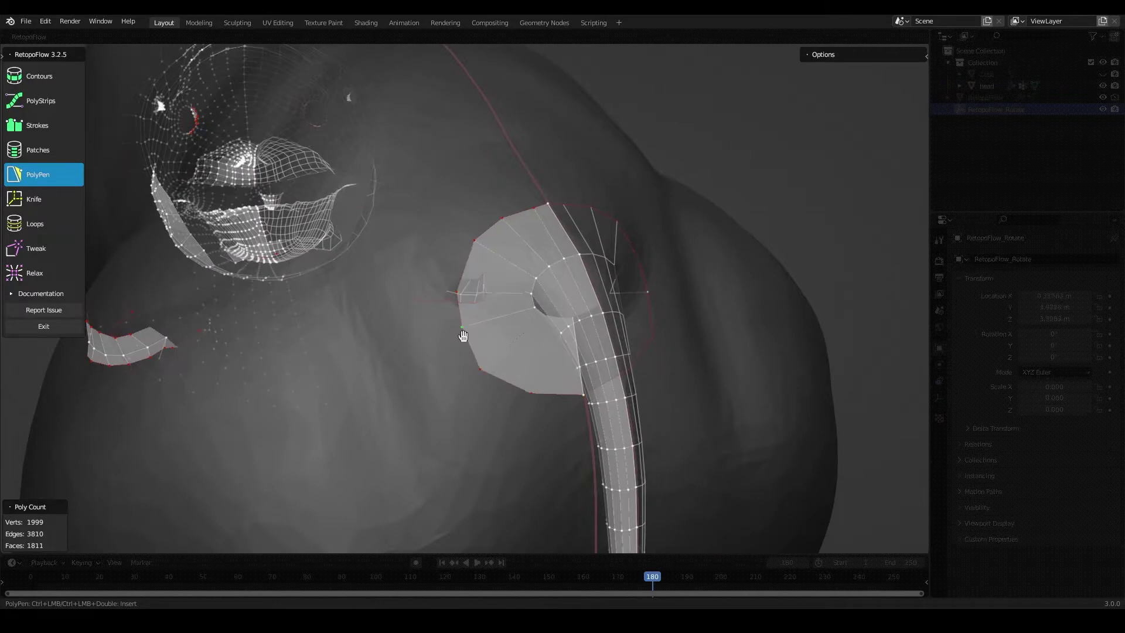
{"action": "mouse_move", "coordinate": [462, 336]}
{"action": "middle_mouse_down"}
{"action": "mouse_move", "coordinate": [544, 196]}
{"action": "mouse_move", "coordinate": [507, 234]}
{"action": "mouse_move", "coordinate": [492, 364]}
{"action": "mouse_move", "coordinate": [484, 321]}
{"action": "mouse_move", "coordinate": [447, 407]}
{"action": "mouse_move", "coordinate": [557, 467]}
{"action": "mouse_move", "coordinate": [527, 244]}
{"action": "mouse_move", "coordinate": [467, 344]}
{"action": "mouse_move", "coordinate": [430, 341]}
{"action": "middle_mouse_up"}
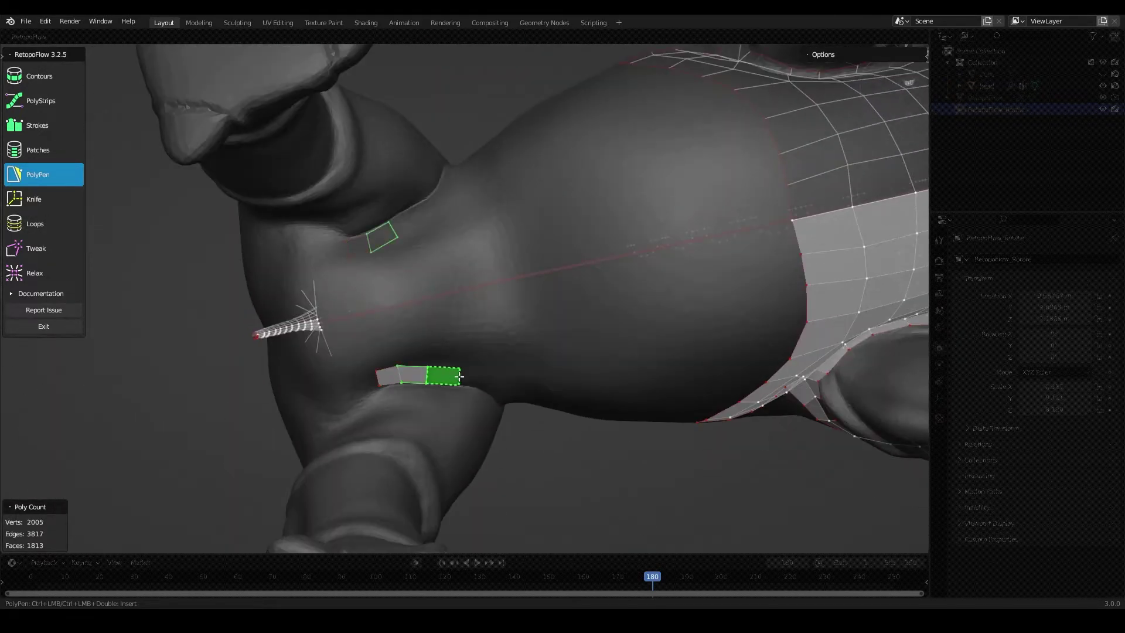
- Extend the PolyPen quad strip over the rump toward the hind leg
{"action": "left_click", "coordinate": [460, 377]}
{"action": "middle_click_drag", "start_coordinate": [460, 377], "coordinate": [237, 466]}
{"action": "left_click", "coordinate": [478, 320]}
{"action": "mouse_move", "coordinate": [566, 216]}
{"action": "middle_mouse_down"}
{"action": "mouse_move", "coordinate": [478, 319]}
{"action": "mouse_move", "coordinate": [425, 182]}
{"action": "middle_mouse_up"}
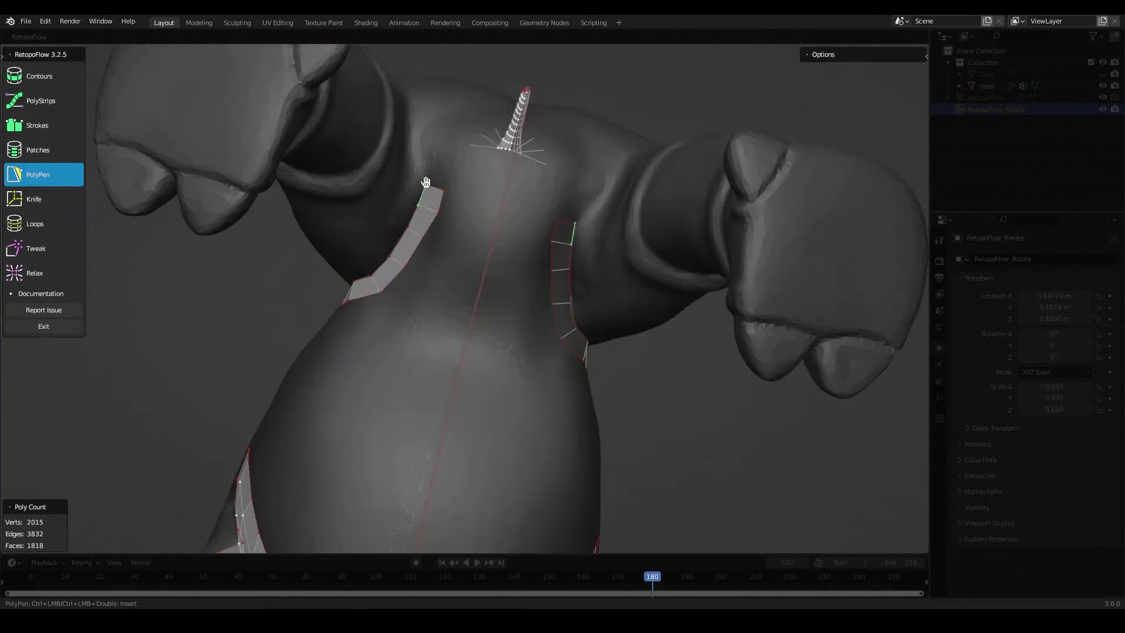
{"action": "left_click", "coordinate": [423, 152]}
{"action": "scroll", "coordinate": [457, 304], "scroll_direction": "down", "scroll_amount": 5}
{"action": "scroll", "coordinate": [556, 362], "scroll_direction": "up", "scroll_amount": 5}
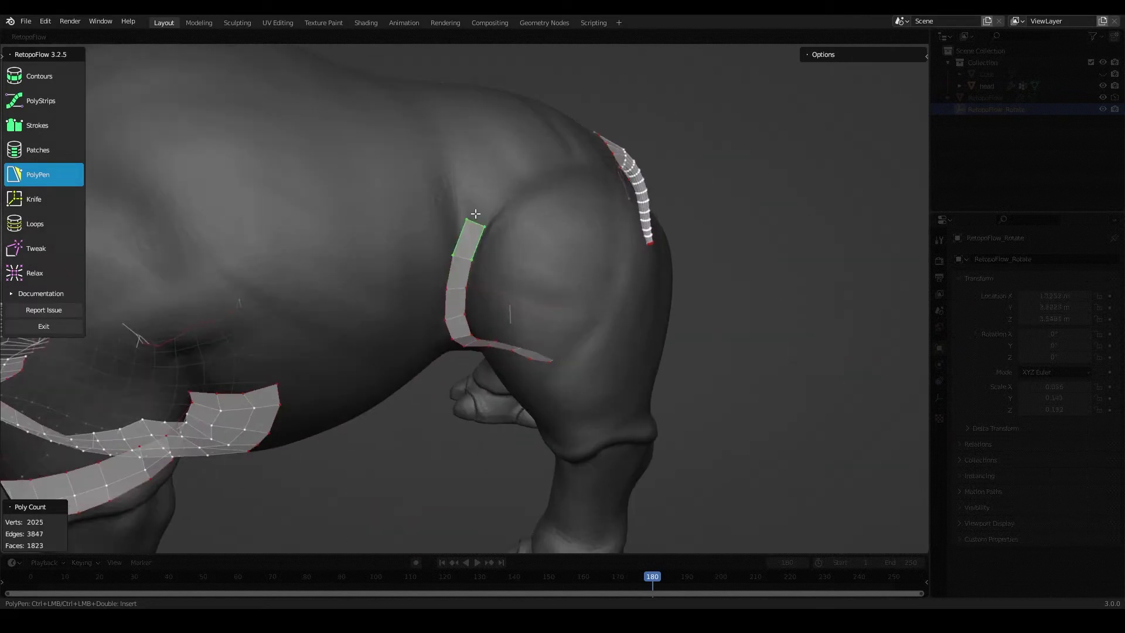
- Carry the strip down and start a band of faces around the hind leg
{"action": "left_click", "coordinate": [469, 234]}
{"action": "middle_click_drag", "start_coordinate": [469, 234], "coordinate": [480, 224]}
{"action": "mouse_move", "coordinate": [453, 329]}
{"action": "middle_mouse_down"}
{"action": "mouse_move", "coordinate": [505, 358]}
{"action": "mouse_move", "coordinate": [505, 332]}
{"action": "mouse_move", "coordinate": [498, 350]}
{"action": "mouse_move", "coordinate": [535, 329]}
{"action": "mouse_move", "coordinate": [477, 327]}
{"action": "mouse_move", "coordinate": [445, 306]}
{"action": "mouse_move", "coordinate": [402, 302]}
{"action": "mouse_move", "coordinate": [434, 293]}
{"action": "mouse_move", "coordinate": [420, 247]}
{"action": "mouse_move", "coordinate": [478, 291]}
{"action": "mouse_move", "coordinate": [605, 315]}
{"action": "middle_mouse_up"}
{"action": "scroll", "coordinate": [469, 328], "scroll_direction": "up", "scroll_amount": 5}
{"action": "scroll", "coordinate": [505, 359], "scroll_direction": "down", "scroll_amount": 3}
{"action": "left_click", "coordinate": [448, 358]}
{"action": "scroll", "coordinate": [505, 333], "scroll_direction": "up", "scroll_amount": 3}
{"action": "left_click", "coordinate": [503, 351]}
{"action": "left_click", "coordinate": [497, 350]}
- Add faces under the leg and insert a vertex on the leg band
{"action": "left_click", "coordinate": [384, 307]}
{"action": "left_click", "coordinate": [402, 301]}
{"action": "left_click", "coordinate": [605, 315]}
{"action": "mouse_move", "coordinate": [483, 381]}
{"action": "middle_mouse_down"}
{"action": "mouse_move", "coordinate": [332, 409]}
{"action": "mouse_move", "coordinate": [567, 279]}
{"action": "mouse_move", "coordinate": [489, 333]}
{"action": "middle_mouse_up"}
{"action": "left_click", "coordinate": [605, 292], "text": "ctrl"}
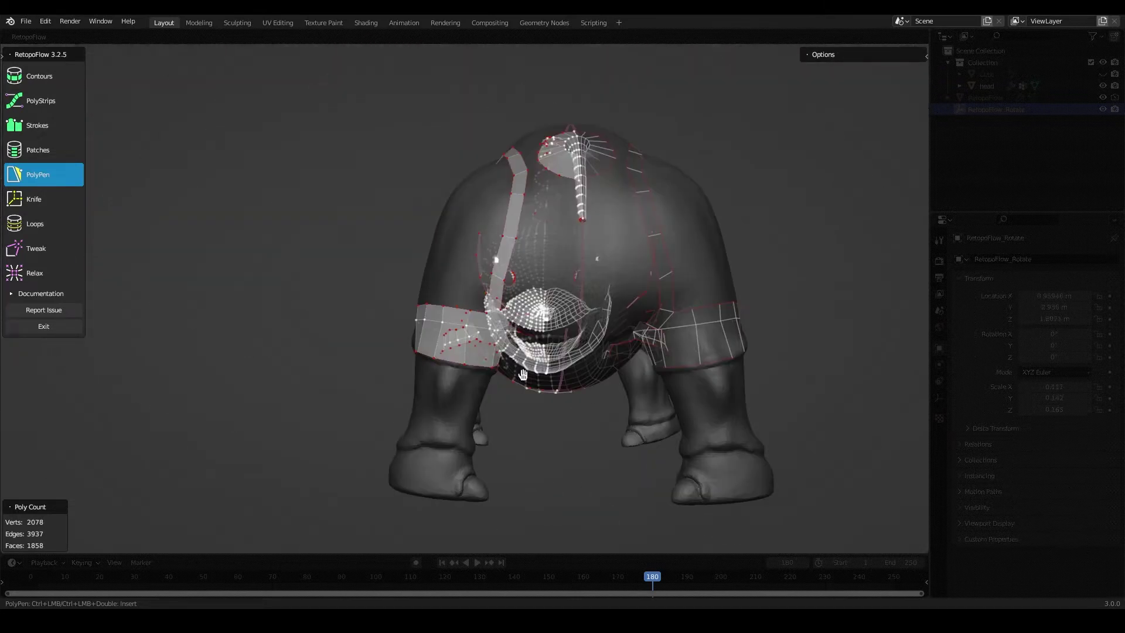
- Fill the remaining gaps so the quad band closes around the hind leg top
{"action": "mouse_move", "coordinate": [498, 292]}
{"action": "middle_mouse_down"}
{"action": "mouse_move", "coordinate": [372, 251]}
{"action": "mouse_move", "coordinate": [484, 397]}
{"action": "mouse_move", "coordinate": [585, 386]}
{"action": "mouse_move", "coordinate": [357, 291]}
{"action": "mouse_move", "coordinate": [351, 271]}
{"action": "mouse_move", "coordinate": [331, 301]}
{"action": "mouse_move", "coordinate": [365, 368]}
{"action": "mouse_move", "coordinate": [346, 381]}
{"action": "mouse_move", "coordinate": [405, 283]}
{"action": "mouse_move", "coordinate": [627, 226]}
{"action": "mouse_move", "coordinate": [402, 301]}
{"action": "mouse_move", "coordinate": [563, 310]}
{"action": "mouse_move", "coordinate": [503, 321]}
{"action": "mouse_move", "coordinate": [593, 266]}
{"action": "mouse_move", "coordinate": [625, 270]}
{"action": "middle_mouse_up"}
{"action": "scroll", "coordinate": [481, 340], "scroll_direction": "up", "scroll_amount": 3}
{"action": "left_click", "coordinate": [332, 301], "text": "ctrl"}
{"action": "left_click", "coordinate": [345, 304], "text": "ctrl"}
{"action": "left_click", "coordinate": [376, 387], "text": "ctrl"}
{"action": "left_click", "coordinate": [406, 283], "text": "ctrl"}
{"action": "left_click", "coordinate": [402, 304], "text": "ctrl"}
- Finish the hind-leg band and delete a stray vertex
{"action": "left_click", "coordinate": [502, 322], "text": "ctrl"}
{"action": "key", "text": "7"}
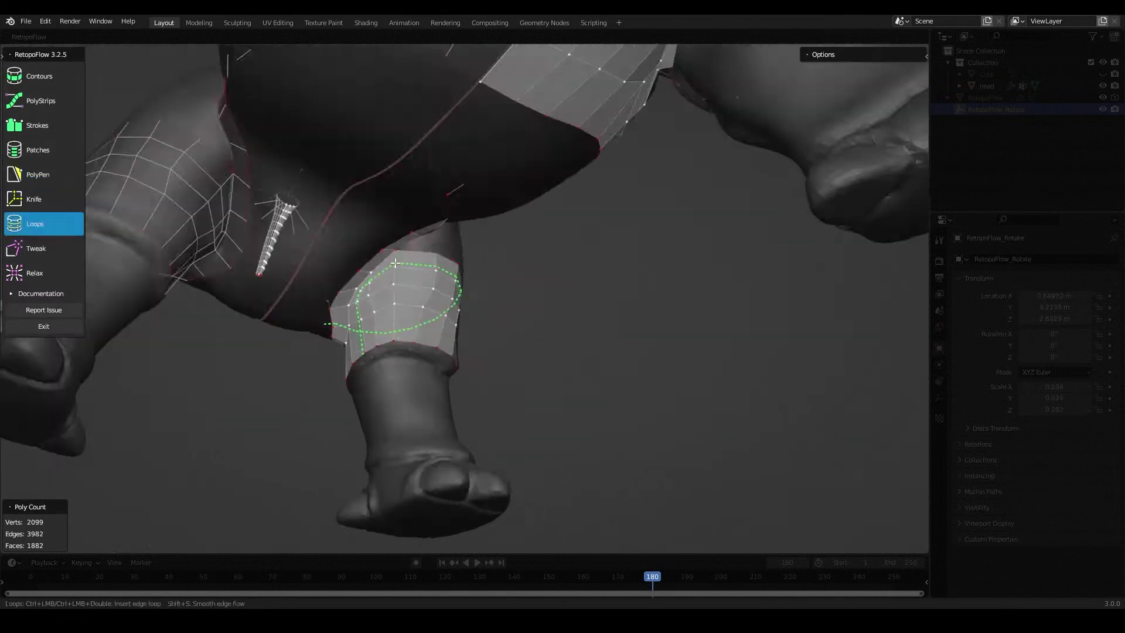
{"action": "key", "text": "5"}
{"action": "scroll", "coordinate": [578, 369], "scroll_direction": "up", "scroll_amount": 5}
{"action": "key", "text": "x"}
{"action": "key", "text": "7"}
{"action": "scroll", "coordinate": [583, 351], "scroll_direction": "down", "scroll_amount": 3}
{"action": "mouse_move", "coordinate": [584, 352]}
{"action": "middle_mouse_down"}
{"action": "mouse_move", "coordinate": [516, 333]}
{"action": "mouse_move", "coordinate": [263, 382]}
{"action": "mouse_move", "coordinate": [170, 446]}
{"action": "middle_mouse_up"}
- Smooth the hind-leg band faces with Relax
{"action": "key", "text": "9"}
{"action": "scroll", "coordinate": [426, 346], "scroll_direction": "up", "scroll_amount": 4}
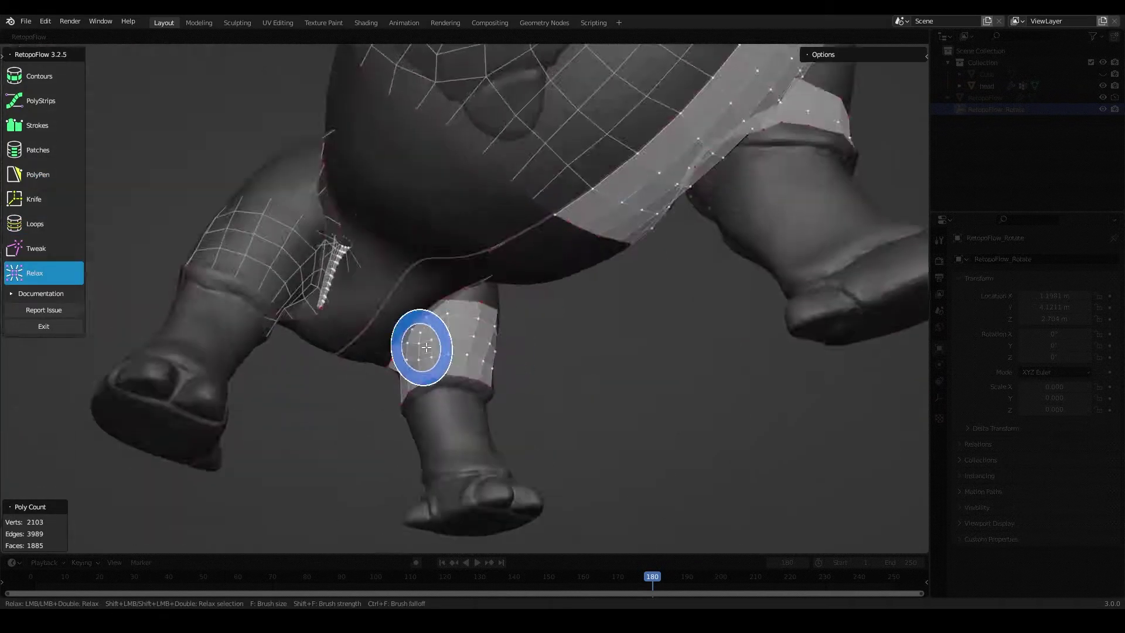
{"action": "scroll", "coordinate": [427, 346], "scroll_direction": "down", "scroll_amount": 4}
{"action": "mouse_move", "coordinate": [427, 346]}
{"action": "middle_mouse_down"}
{"action": "mouse_move", "coordinate": [157, 376]}
{"action": "mouse_move", "coordinate": [445, 364]}
{"action": "mouse_move", "coordinate": [502, 377]}
{"action": "middle_mouse_up"}
{"action": "scroll", "coordinate": [552, 329], "scroll_direction": "up", "scroll_amount": 3}
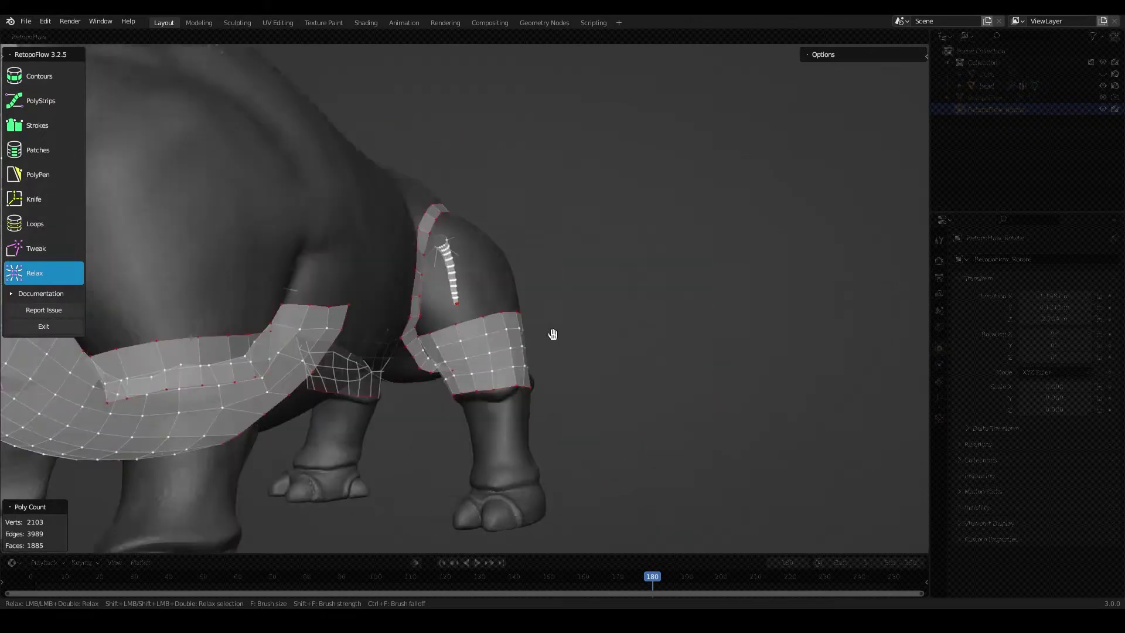
{"action": "scroll", "coordinate": [350, 304], "scroll_direction": "up", "scroll_amount": 3}
- Add PolyPen quads above the leg band, climbing up the thigh
{"action": "key", "text": "5"}
{"action": "mouse_move", "coordinate": [350, 305]}
{"action": "middle_mouse_down"}
{"action": "mouse_move", "coordinate": [410, 293]}
{"action": "mouse_move", "coordinate": [398, 276]}
{"action": "mouse_move", "coordinate": [517, 310]}
{"action": "mouse_move", "coordinate": [446, 243]}
{"action": "mouse_move", "coordinate": [477, 244]}
{"action": "middle_mouse_up"}
{"action": "left_click", "coordinate": [404, 266], "text": "ctrl"}
{"action": "left_click", "coordinate": [516, 310], "text": "ctrl"}
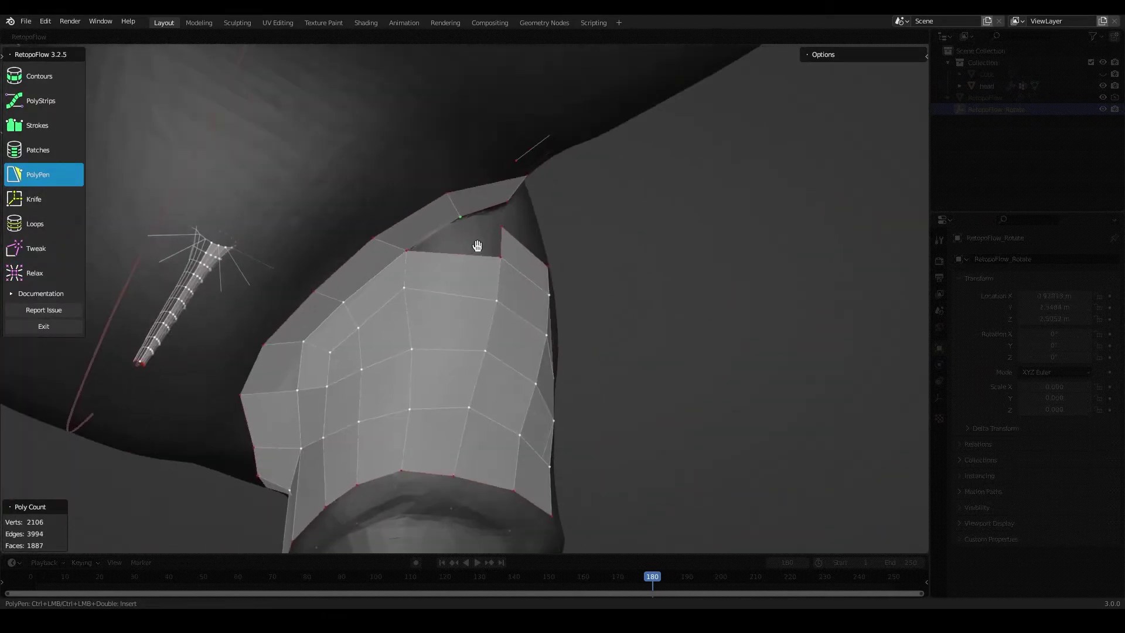
{"action": "left_click", "coordinate": [404, 275], "text": "ctrl"}
{"action": "middle_click_drag", "start_coordinate": [404, 275], "coordinate": [432, 231]}
{"action": "left_click", "coordinate": [416, 281], "text": "ctrl"}
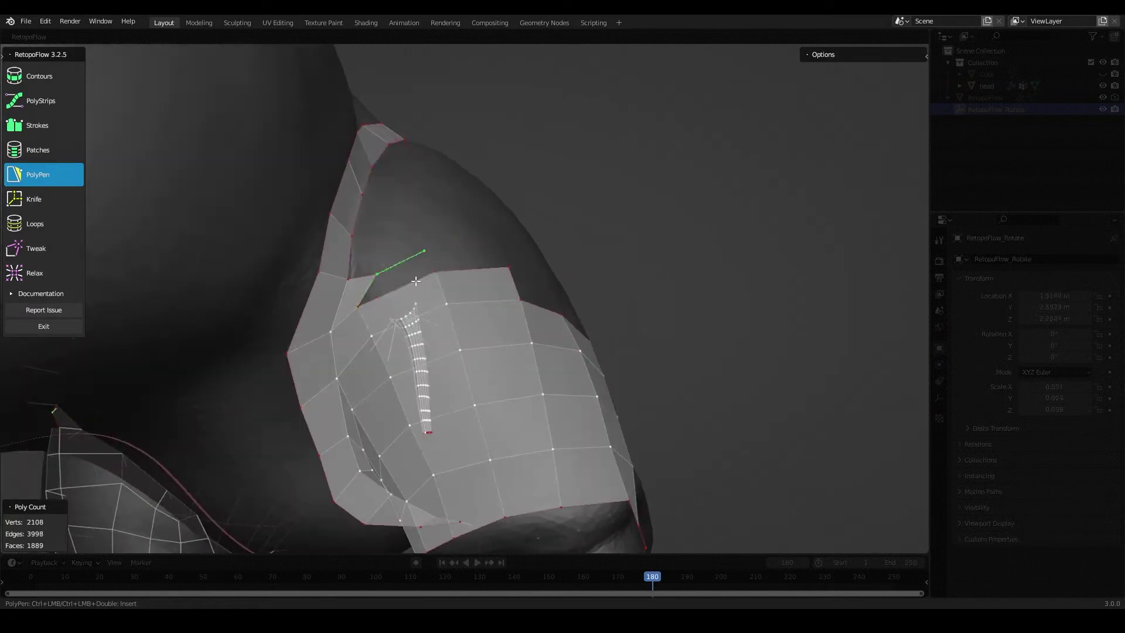
{"action": "mouse_move", "coordinate": [416, 281]}
{"action": "middle_mouse_down"}
{"action": "mouse_move", "coordinate": [407, 244]}
{"action": "mouse_move", "coordinate": [363, 275]}
{"action": "mouse_move", "coordinate": [431, 262]}
{"action": "mouse_move", "coordinate": [585, 326]}
{"action": "mouse_move", "coordinate": [695, 296]}
{"action": "mouse_move", "coordinate": [614, 292]}
{"action": "mouse_move", "coordinate": [420, 321]}
{"action": "mouse_move", "coordinate": [578, 213]}
{"action": "mouse_move", "coordinate": [486, 308]}
{"action": "mouse_move", "coordinate": [550, 310]}
{"action": "mouse_move", "coordinate": [486, 317]}
{"action": "mouse_move", "coordinate": [509, 291]}
{"action": "mouse_move", "coordinate": [597, 289]}
{"action": "mouse_move", "coordinate": [562, 273]}
{"action": "mouse_move", "coordinate": [545, 304]}
{"action": "mouse_move", "coordinate": [587, 281]}
{"action": "mouse_move", "coordinate": [547, 314]}
{"action": "mouse_move", "coordinate": [562, 306]}
{"action": "middle_mouse_up"}
{"action": "left_click", "coordinate": [407, 244], "text": "ctrl"}
{"action": "left_click", "coordinate": [504, 302], "text": "ctrl"}
- Fill the rest of the thigh patch up to the rump strip, merging a stray vertex
{"action": "left_click", "coordinate": [420, 321], "text": "ctrl"}
{"action": "left_click", "coordinate": [486, 309], "text": "ctrl"}
{"action": "left_click", "coordinate": [486, 316], "text": "ctrl"}
{"action": "left_click", "coordinate": [597, 288], "text": "ctrl"}
{"action": "left_click", "coordinate": [545, 305], "text": "ctrl"}
{"action": "left_click", "coordinate": [563, 306], "text": "ctrl"}
{"action": "left_click_drag", "start_coordinate": [594, 333], "coordinate": [603, 319]}
{"action": "mouse_move", "coordinate": [603, 320]}
{"action": "middle_mouse_down"}
{"action": "mouse_move", "coordinate": [573, 352]}
{"action": "mouse_move", "coordinate": [724, 301]}
{"action": "middle_mouse_up"}
{"action": "left_click", "coordinate": [573, 351], "text": "ctrl"}
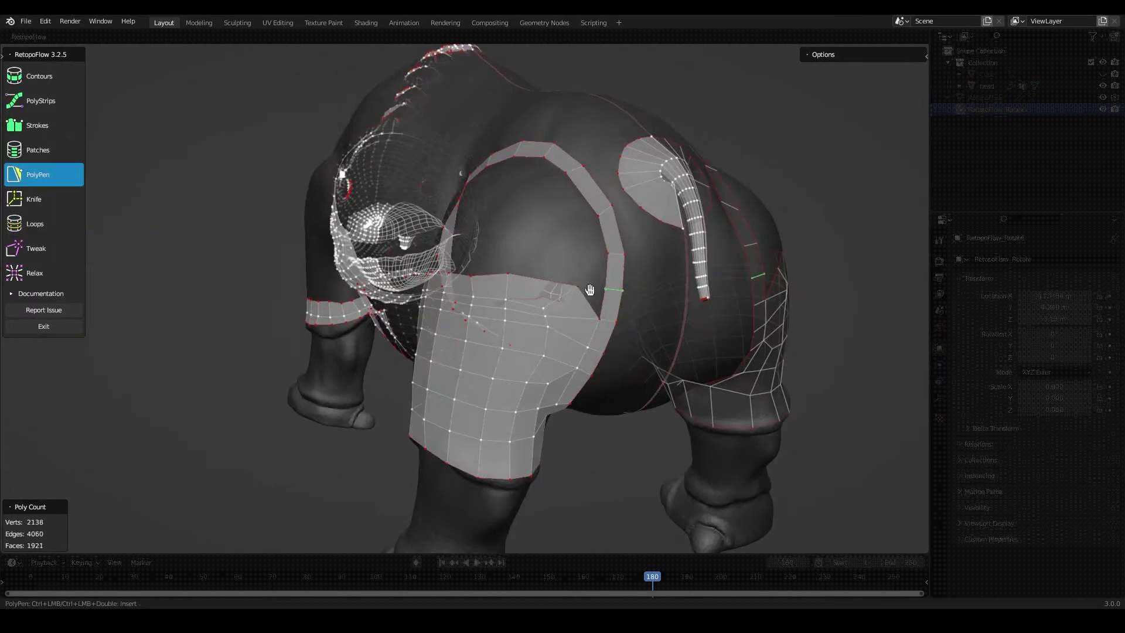
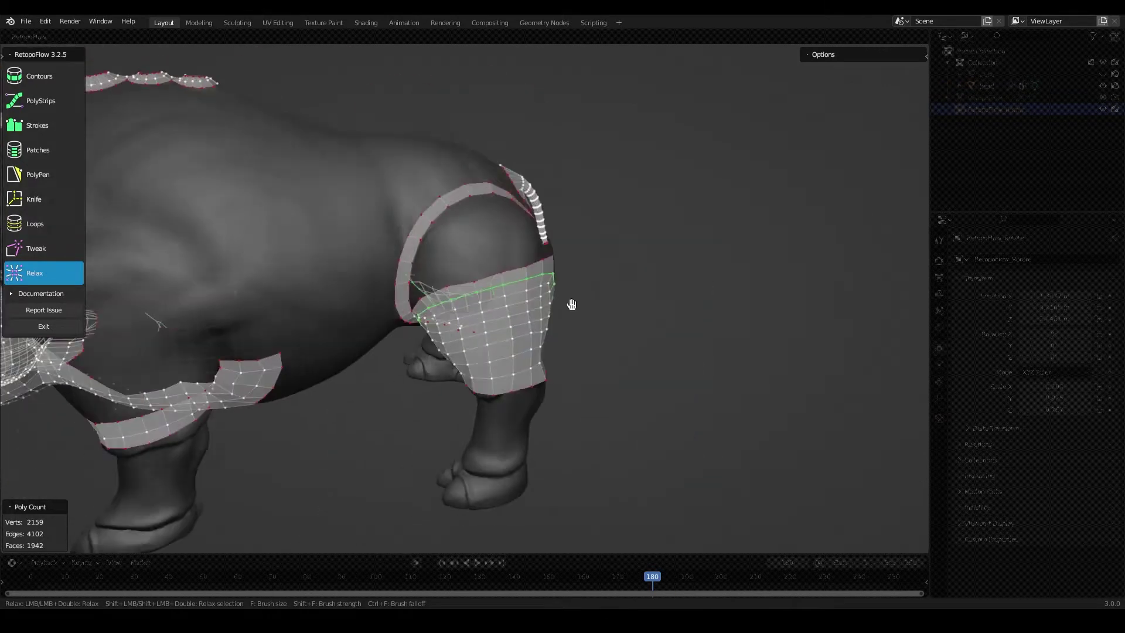
- Dissolve the stray retopology geometry at the hind-leg hip
{"action": "mouse_move", "coordinate": [587, 251]}
{"action": "middle_mouse_down"}
{"action": "mouse_move", "coordinate": [504, 308]}
{"action": "mouse_move", "coordinate": [527, 320]}
{"action": "mouse_move", "coordinate": [495, 269]}
{"action": "mouse_move", "coordinate": [521, 296]}
{"action": "middle_mouse_up"}
{"action": "scroll", "coordinate": [701, 245], "scroll_direction": "up", "scroll_amount": 5}
{"action": "mouse_move", "coordinate": [701, 245]}
{"action": "middle_mouse_down"}
{"action": "mouse_move", "coordinate": [394, 308]}
{"action": "mouse_move", "coordinate": [465, 260]}
{"action": "middle_mouse_up"}
{"action": "key", "text": "5"}
{"action": "key", "text": "x"}
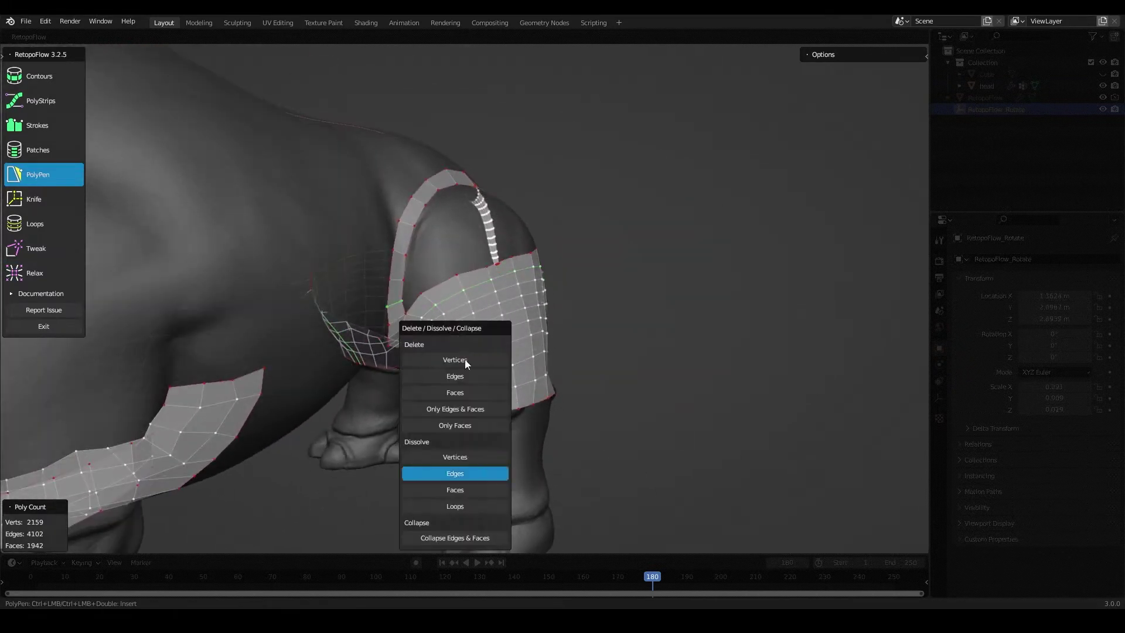
{"action": "left_click", "coordinate": [469, 469]}
- Add the first PolyPen faces at the hip opening
{"action": "mouse_move", "coordinate": [469, 469]}
{"action": "middle_mouse_down"}
{"action": "mouse_move", "coordinate": [405, 270]}
{"action": "mouse_move", "coordinate": [473, 237]}
{"action": "mouse_move", "coordinate": [427, 252]}
{"action": "mouse_move", "coordinate": [423, 233]}
{"action": "mouse_move", "coordinate": [518, 202]}
{"action": "mouse_move", "coordinate": [542, 245]}
{"action": "middle_mouse_up"}
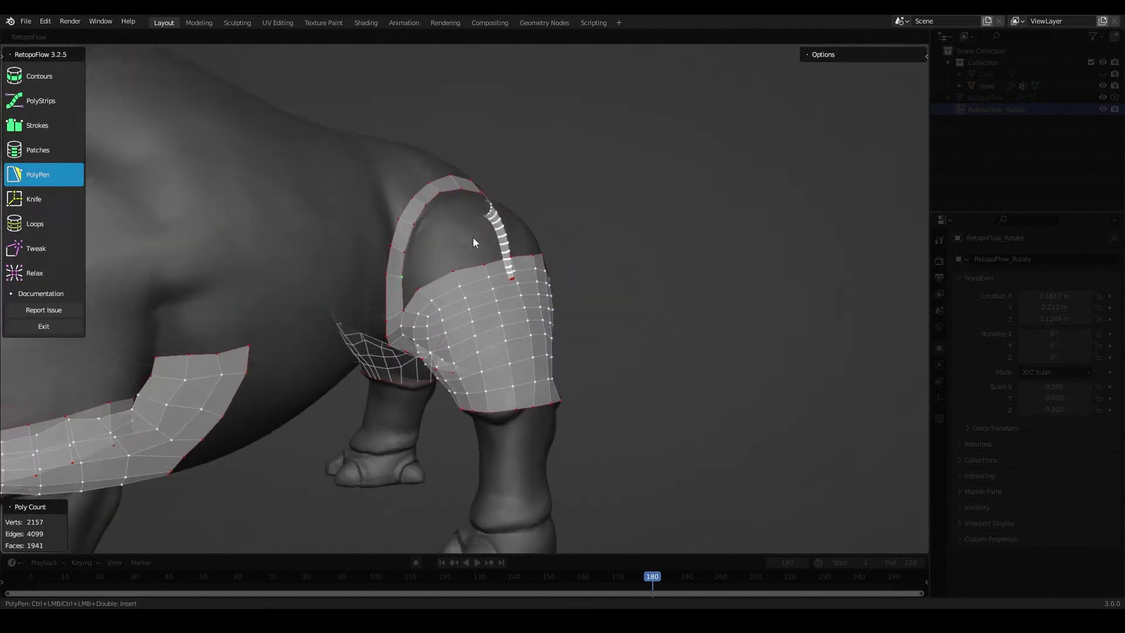
{"action": "left_click", "coordinate": [427, 252], "text": "ctrl"}
{"action": "left_click", "coordinate": [518, 203], "text": "ctrl"}
{"action": "key", "text": "5"}
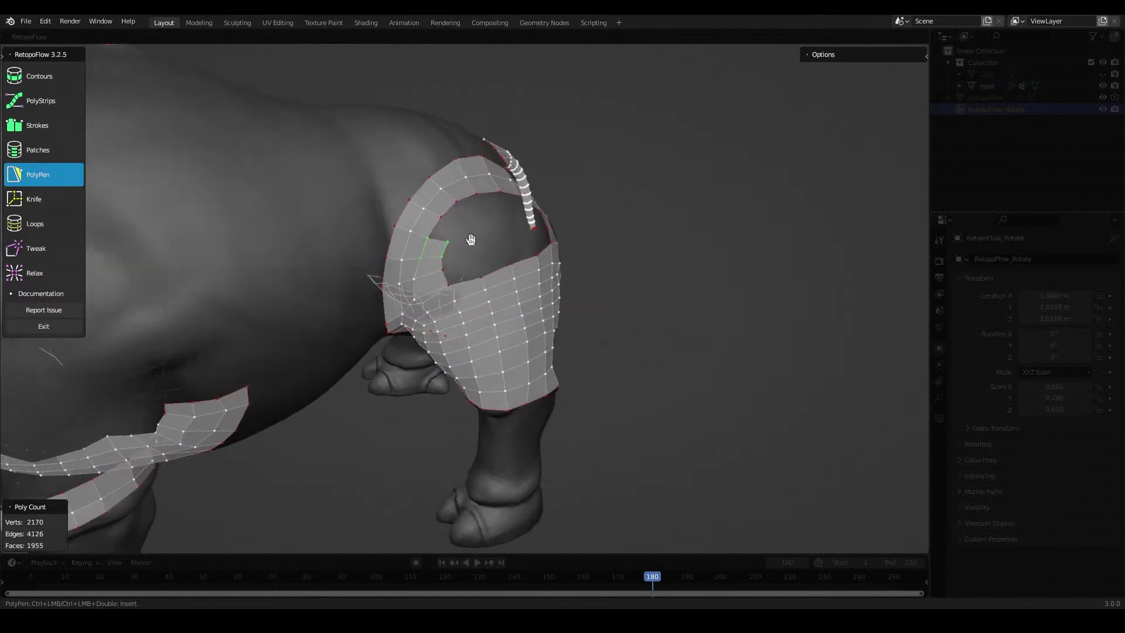
{"action": "left_click", "coordinate": [463, 231], "text": "ctrl"}
- Add more PolyPen faces around the hip, closing in on the hole
{"action": "mouse_move", "coordinate": [471, 239]}
{"action": "middle_mouse_down"}
{"action": "mouse_move", "coordinate": [463, 232]}
{"action": "mouse_move", "coordinate": [535, 234]}
{"action": "mouse_move", "coordinate": [479, 266]}
{"action": "mouse_move", "coordinate": [512, 259]}
{"action": "middle_mouse_up"}
{"action": "left_click", "coordinate": [504, 217], "text": "ctrl"}
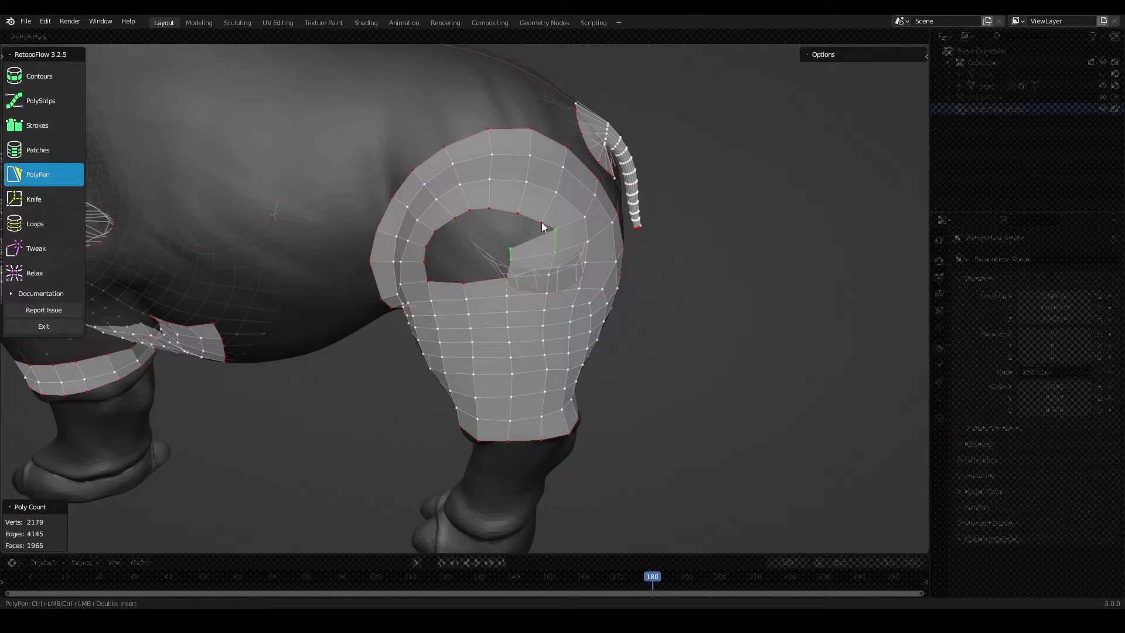
{"action": "left_click", "coordinate": [444, 244], "text": "ctrl"}
{"action": "mouse_move", "coordinate": [443, 243]}
{"action": "middle_mouse_down"}
{"action": "mouse_move", "coordinate": [525, 255]}
{"action": "mouse_move", "coordinate": [478, 276]}
{"action": "mouse_move", "coordinate": [508, 297]}
{"action": "mouse_move", "coordinate": [605, 174]}
{"action": "mouse_move", "coordinate": [467, 319]}
{"action": "mouse_move", "coordinate": [307, 351]}
{"action": "mouse_move", "coordinate": [516, 351]}
{"action": "mouse_move", "coordinate": [633, 322]}
{"action": "mouse_move", "coordinate": [703, 352]}
{"action": "middle_mouse_up"}
{"action": "left_click", "coordinate": [514, 258], "text": "ctrl"}
{"action": "key", "text": "9"}
{"action": "scroll", "coordinate": [514, 257], "scroll_direction": "down", "scroll_amount": 6}
- Add new PolyPen quads on the creature's rump and rear
{"action": "key", "text": "9"}
{"action": "key", "text": "5"}
{"action": "scroll", "coordinate": [529, 293], "scroll_direction": "up", "scroll_amount": 3}
{"action": "mouse_move", "coordinate": [530, 293]}
{"action": "middle_mouse_down"}
{"action": "mouse_move", "coordinate": [510, 254]}
{"action": "mouse_move", "coordinate": [592, 264]}
{"action": "mouse_move", "coordinate": [585, 301]}
{"action": "middle_mouse_up"}
{"action": "left_click", "coordinate": [592, 264], "text": "ctrl"}
{"action": "left_click", "coordinate": [596, 261], "text": "ctrl"}
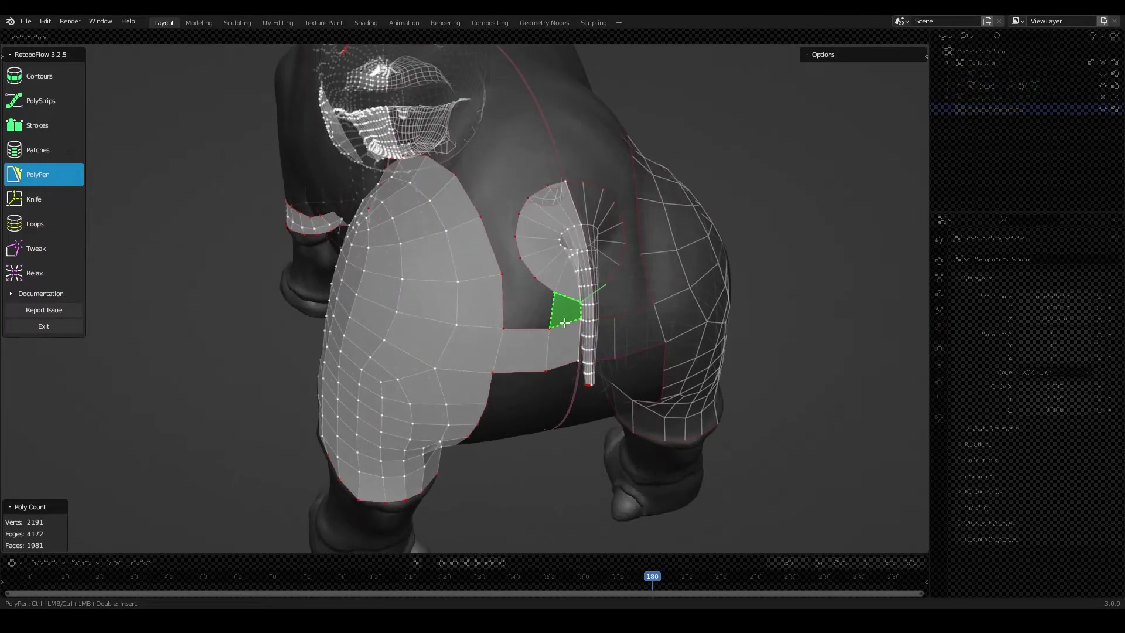
{"action": "key", "text": "5"}
{"action": "mouse_move", "coordinate": [545, 256]}
{"action": "middle_mouse_down"}
{"action": "mouse_move", "coordinate": [526, 276]}
{"action": "mouse_move", "coordinate": [567, 297]}
{"action": "mouse_move", "coordinate": [441, 308]}
{"action": "mouse_move", "coordinate": [413, 280]}
{"action": "mouse_move", "coordinate": [487, 293]}
{"action": "middle_mouse_up"}
{"action": "left_click", "coordinate": [538, 284], "text": "ctrl"}
- Add faces under the hind legs and insert an edge loop around the hind leg
{"action": "key", "text": "7"}
{"action": "key", "text": "5"}
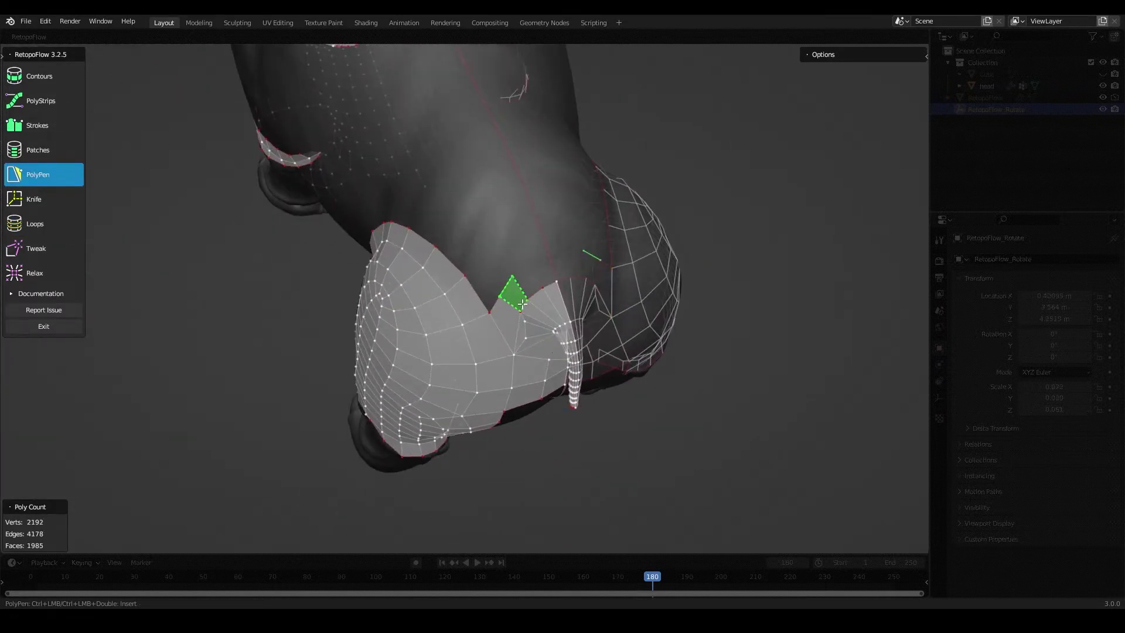
{"action": "key", "text": "7"}
{"action": "mouse_move", "coordinate": [577, 268]}
{"action": "middle_mouse_down"}
{"action": "mouse_move", "coordinate": [527, 272]}
{"action": "mouse_move", "coordinate": [478, 296]}
{"action": "mouse_move", "coordinate": [471, 282]}
{"action": "mouse_move", "coordinate": [520, 259]}
{"action": "mouse_move", "coordinate": [470, 254]}
{"action": "mouse_move", "coordinate": [495, 296]}
{"action": "mouse_move", "coordinate": [460, 261]}
{"action": "mouse_move", "coordinate": [447, 271]}
{"action": "mouse_move", "coordinate": [613, 369]}
{"action": "mouse_move", "coordinate": [506, 239]}
{"action": "mouse_move", "coordinate": [472, 298]}
{"action": "middle_mouse_up"}
{"action": "left_click", "coordinate": [527, 271], "text": "ctrl"}
{"action": "key", "text": "9"}
{"action": "key", "text": "7"}
{"action": "left_click", "coordinate": [471, 254], "text": "ctrl"}
{"action": "key", "text": "9"}
- Start a strip of PolyPen quads up the side from the rump edge
{"action": "key", "text": "7"}
{"action": "key", "text": "5"}
{"action": "middle_click_drag", "start_coordinate": [522, 264], "coordinate": [481, 265]}
{"action": "left_click", "coordinate": [482, 265], "text": "ctrl"}
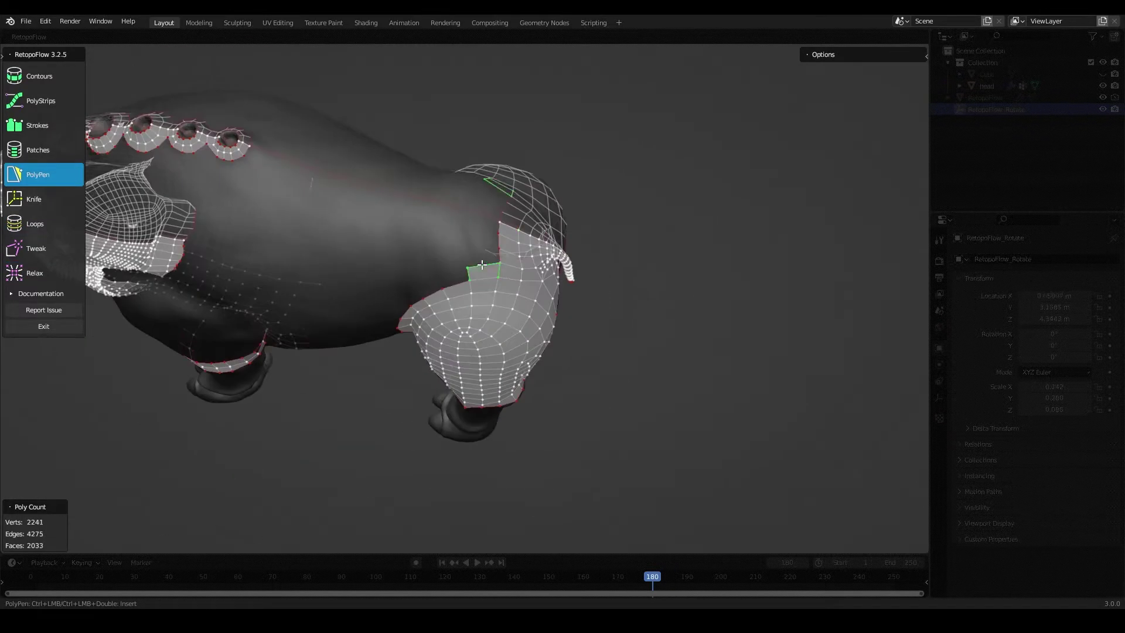
{"action": "left_click", "coordinate": [484, 212], "text": "ctrl"}
{"action": "key", "text": "7"}
{"action": "middle_click_drag", "start_coordinate": [484, 212], "coordinate": [432, 273]}
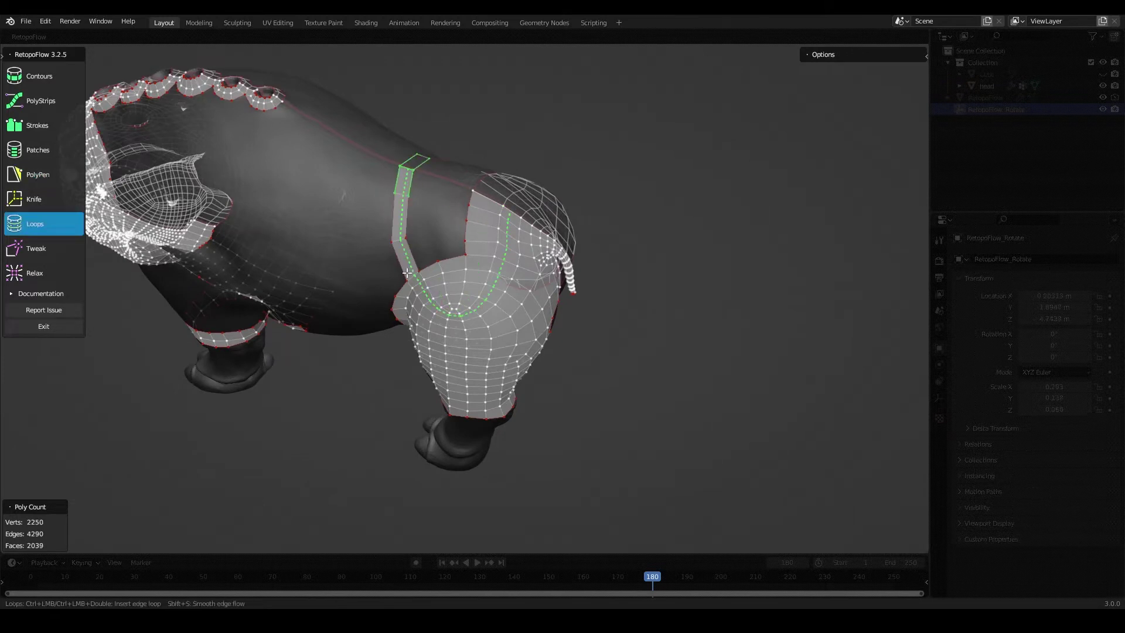
{"action": "left_click", "coordinate": [427, 171], "text": "ctrl"}
- Extend the side strip to join the leg patch and smooth the hip faces
{"action": "key", "text": "7"}
{"action": "middle_click_drag", "start_coordinate": [427, 170], "coordinate": [528, 235]}
{"action": "left_click", "coordinate": [382, 194], "text": "ctrl"}
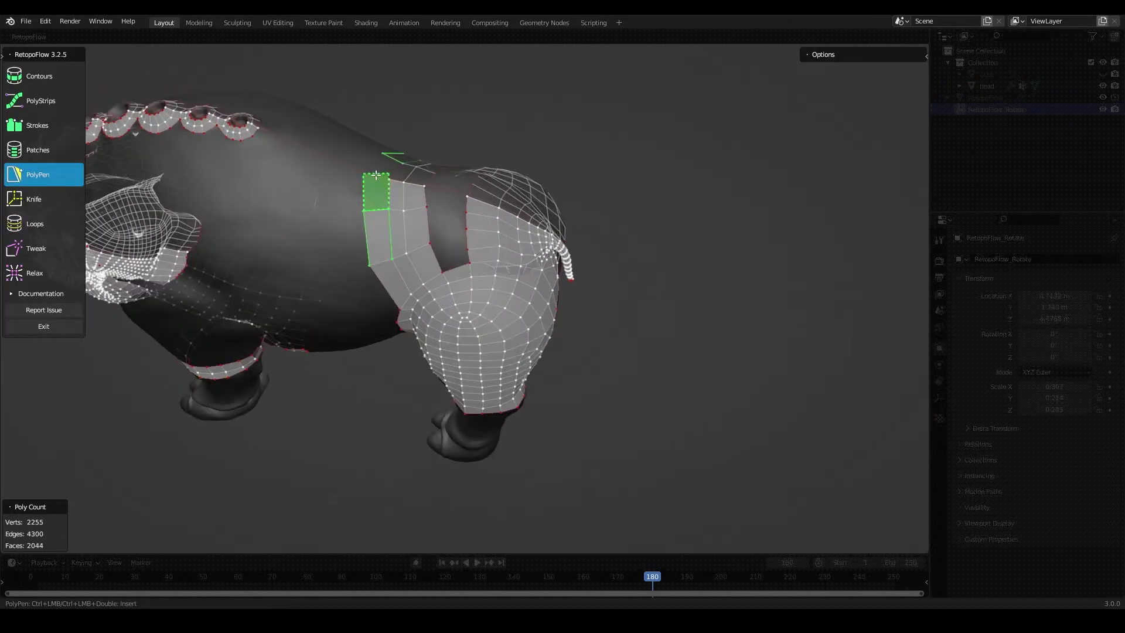
{"action": "middle_click_drag", "start_coordinate": [381, 194], "coordinate": [235, 193]}
{"action": "left_click", "coordinate": [447, 201], "text": "ctrl"}
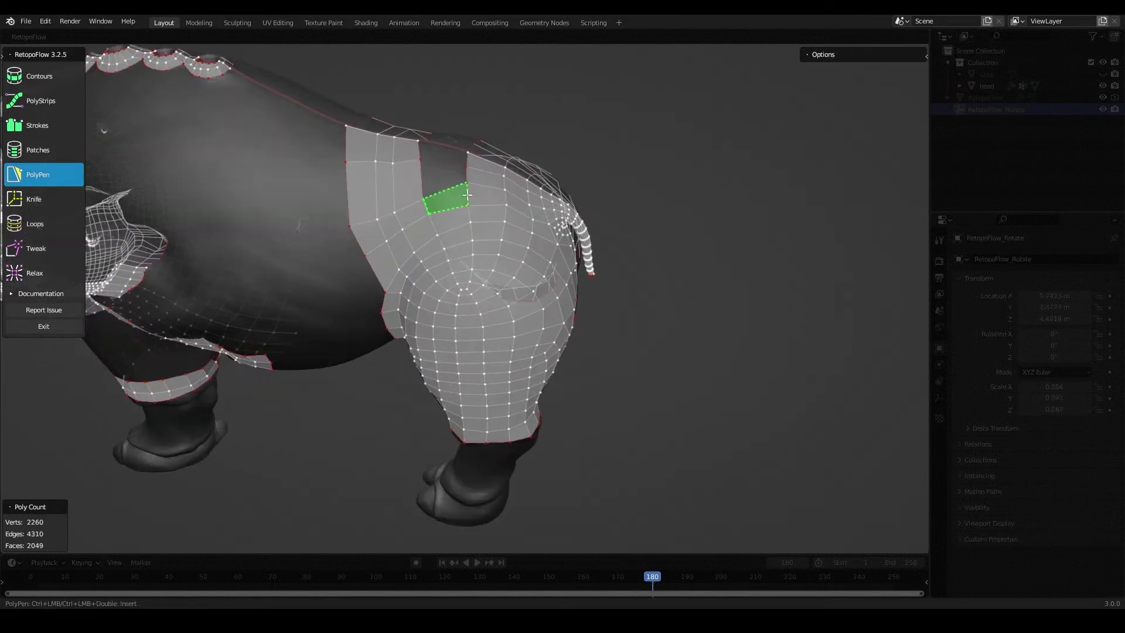
{"action": "scroll", "coordinate": [411, 264], "scroll_direction": "down", "scroll_amount": 5}
{"action": "left_click", "coordinate": [58, 276]}
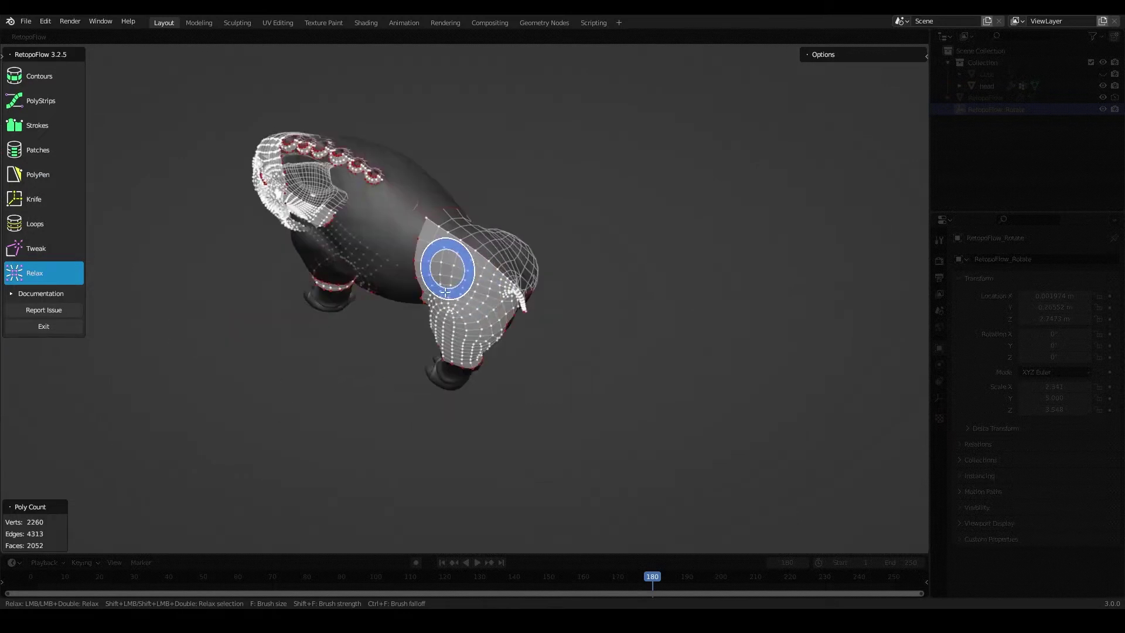
- Add quads on the front shoulder and near the lower chest strip
{"action": "middle_click_drag", "start_coordinate": [561, 185], "coordinate": [502, 211]}
{"action": "key", "text": "7"}
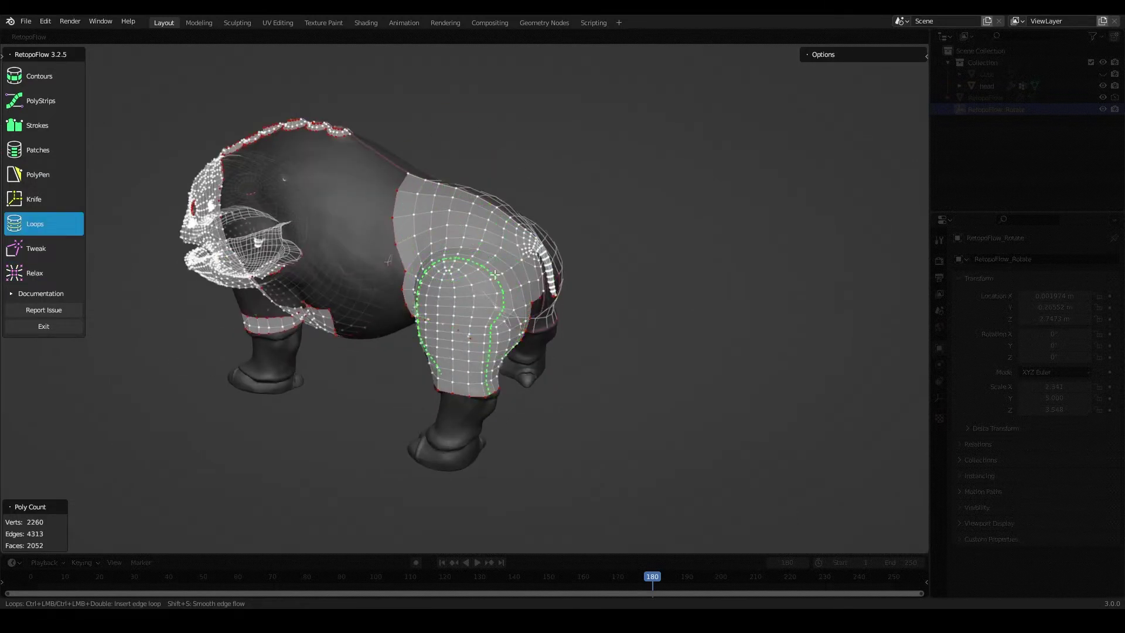
{"action": "middle_click_drag", "start_coordinate": [495, 274], "coordinate": [540, 303]}
{"action": "mouse_move", "coordinate": [435, 371]}
{"action": "middle_mouse_down"}
{"action": "mouse_move", "coordinate": [480, 328]}
{"action": "mouse_move", "coordinate": [514, 229]}
{"action": "mouse_move", "coordinate": [567, 263]}
{"action": "middle_mouse_up"}
{"action": "key", "text": "5"}
{"action": "left_click", "coordinate": [482, 240], "text": "ctrl"}
{"action": "left_click", "coordinate": [486, 276], "text": "ctrl"}
{"action": "middle_click_drag", "start_coordinate": [487, 276], "coordinate": [441, 280]}
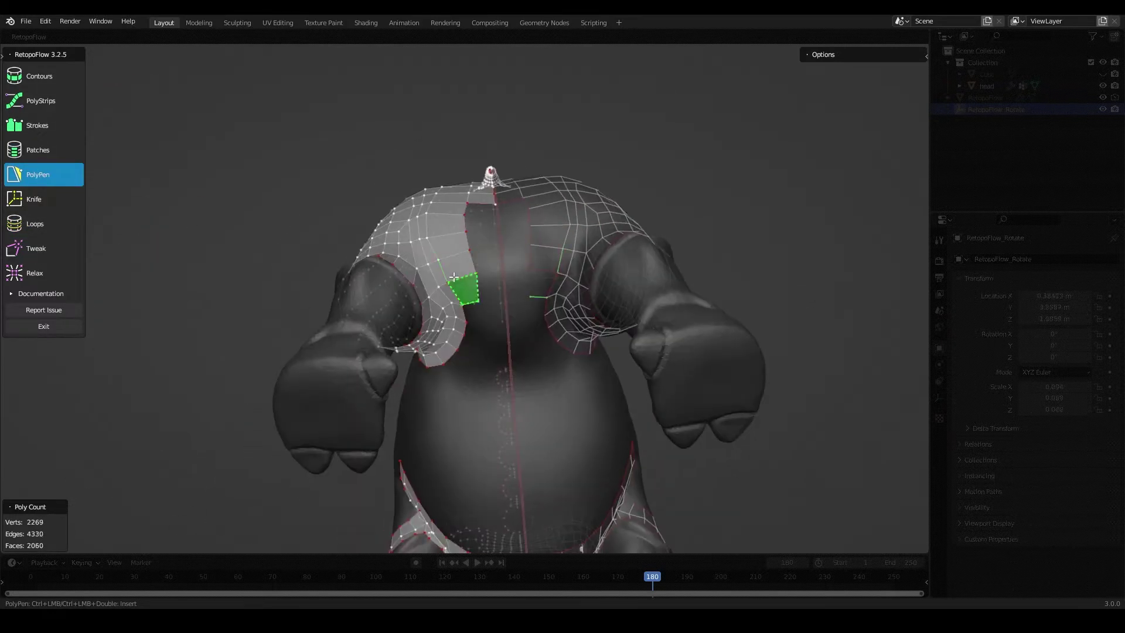
{"action": "left_click", "coordinate": [442, 364], "text": "ctrl"}
{"action": "mouse_move", "coordinate": [442, 365]}
{"action": "middle_mouse_down"}
{"action": "mouse_move", "coordinate": [459, 351]}
{"action": "mouse_move", "coordinate": [485, 246]}
{"action": "mouse_move", "coordinate": [478, 259]}
{"action": "mouse_move", "coordinate": [619, 381]}
{"action": "middle_mouse_up"}
{"action": "key", "text": "9"}
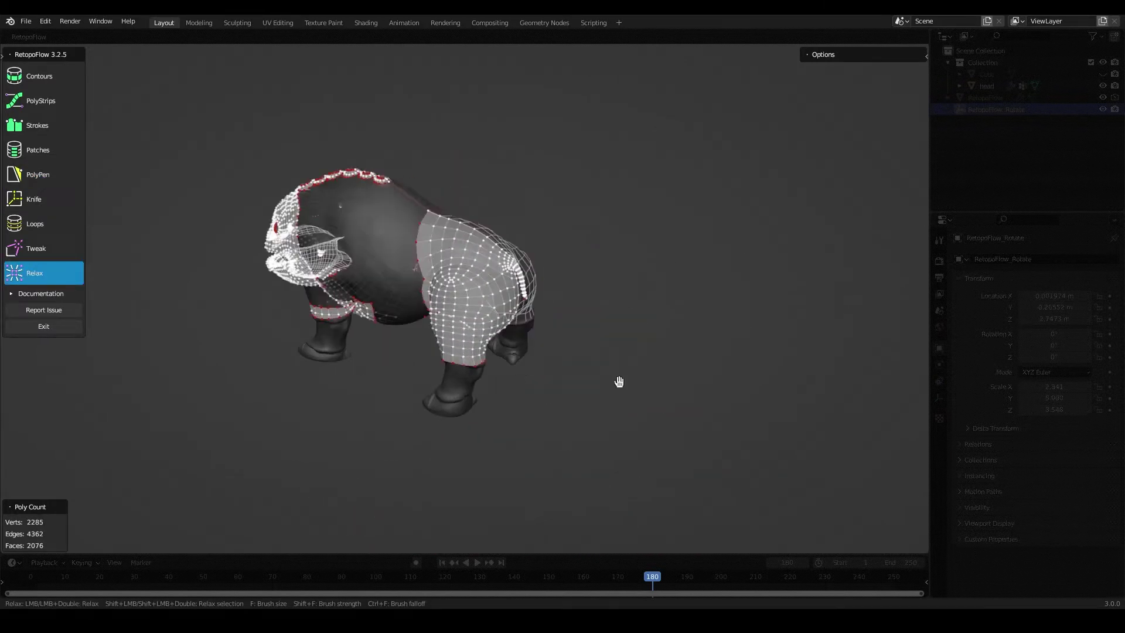
{"action": "mouse_move", "coordinate": [286, 295]}
{"action": "middle_mouse_down"}
{"action": "mouse_move", "coordinate": [552, 340]}
{"action": "mouse_move", "coordinate": [537, 283]}
{"action": "mouse_move", "coordinate": [621, 255]}
{"action": "mouse_move", "coordinate": [568, 100]}
{"action": "mouse_move", "coordinate": [181, 168]}
{"action": "middle_mouse_up"}
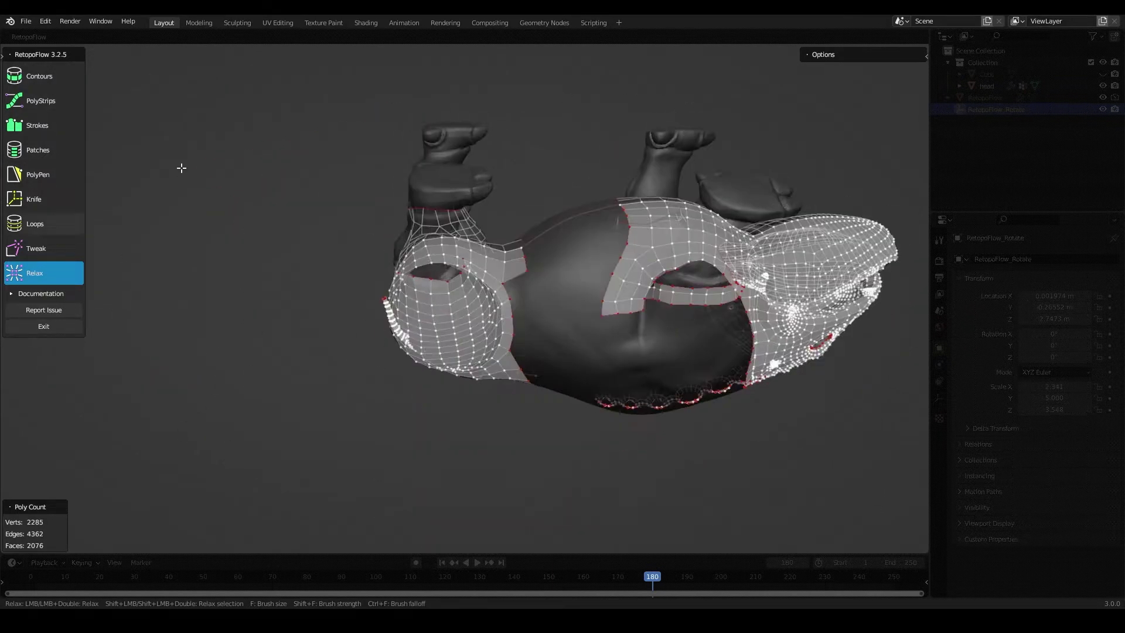
- Add two PolyPen faces on the belly side beside the hind leg
{"action": "left_click", "coordinate": [527, 334], "text": "ctrl"}
{"action": "middle_click_drag", "start_coordinate": [527, 335], "coordinate": [555, 214]}
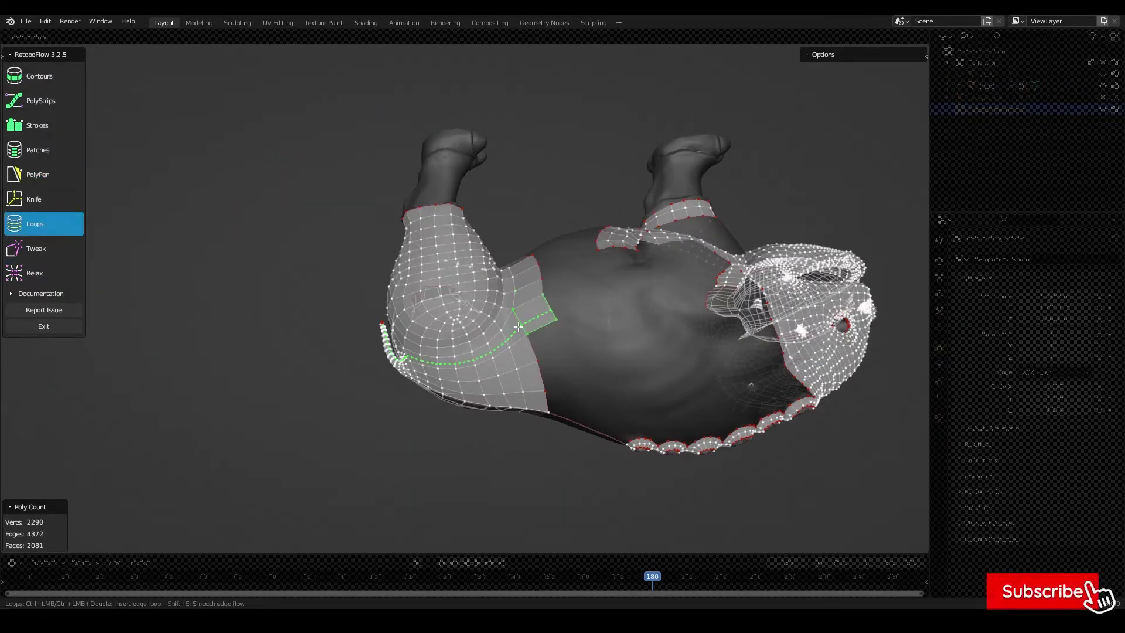
{"action": "left_click", "coordinate": [551, 355], "text": "ctrl"}
{"action": "middle_click_drag", "start_coordinate": [551, 356], "coordinate": [11, 259]}
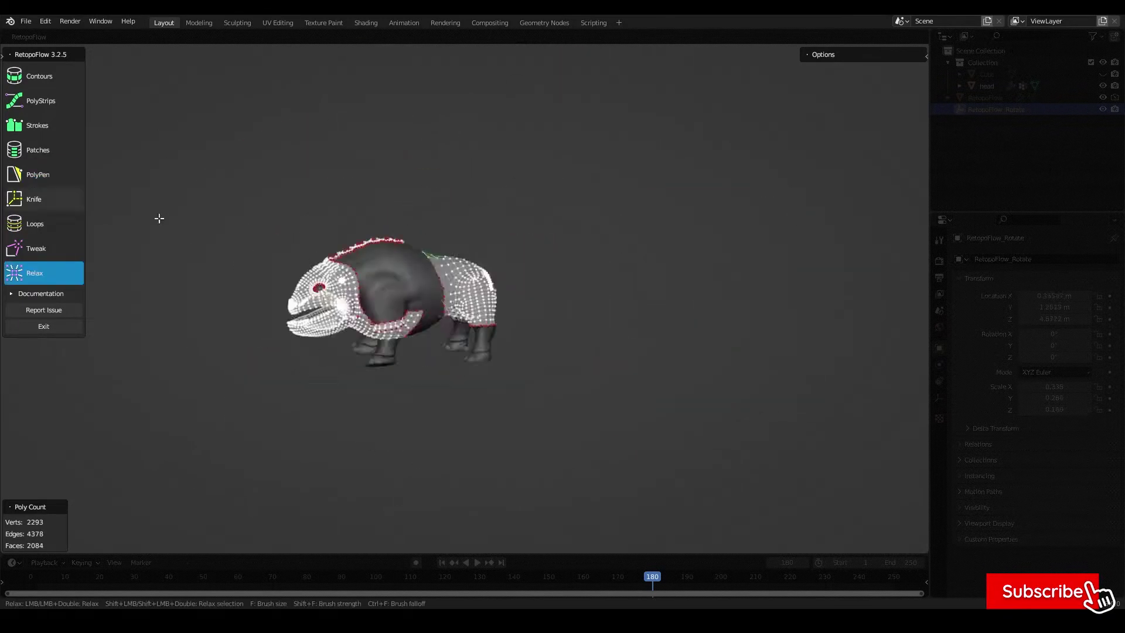
- Orbit and zoom to inspect the mesh around the head and legs
{"action": "mouse_move", "coordinate": [303, 283]}
{"action": "middle_mouse_down"}
{"action": "mouse_move", "coordinate": [547, 151]}
{"action": "mouse_move", "coordinate": [661, 244]}
{"action": "mouse_move", "coordinate": [510, 275]}
{"action": "middle_mouse_up"}
{"action": "scroll", "coordinate": [660, 243], "scroll_direction": "up", "scroll_amount": 5}
{"action": "scroll", "coordinate": [661, 244], "scroll_direction": "down", "scroll_amount": 5}
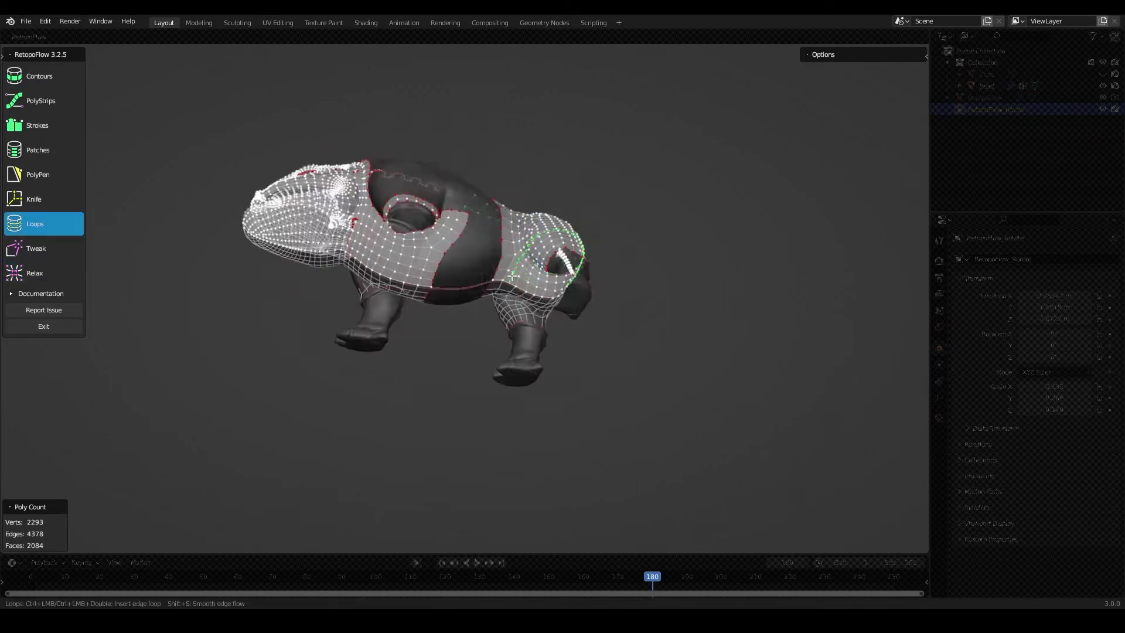
{"action": "mouse_move", "coordinate": [577, 301]}
{"action": "middle_mouse_down"}
{"action": "mouse_move", "coordinate": [447, 296]}
{"action": "mouse_move", "coordinate": [429, 108]}
{"action": "middle_mouse_up"}
{"action": "key", "text": "5"}
{"action": "scroll", "coordinate": [485, 232], "scroll_direction": "up", "scroll_amount": 4}
{"action": "scroll", "coordinate": [364, 172], "scroll_direction": "up", "scroll_amount": 3}
{"action": "scroll", "coordinate": [363, 173], "scroll_direction": "down", "scroll_amount": 3}
- Add PolyPen faces up the front-shoulder strip
{"action": "left_click", "coordinate": [378, 140], "text": "ctrl"}
{"action": "key", "text": "5"}
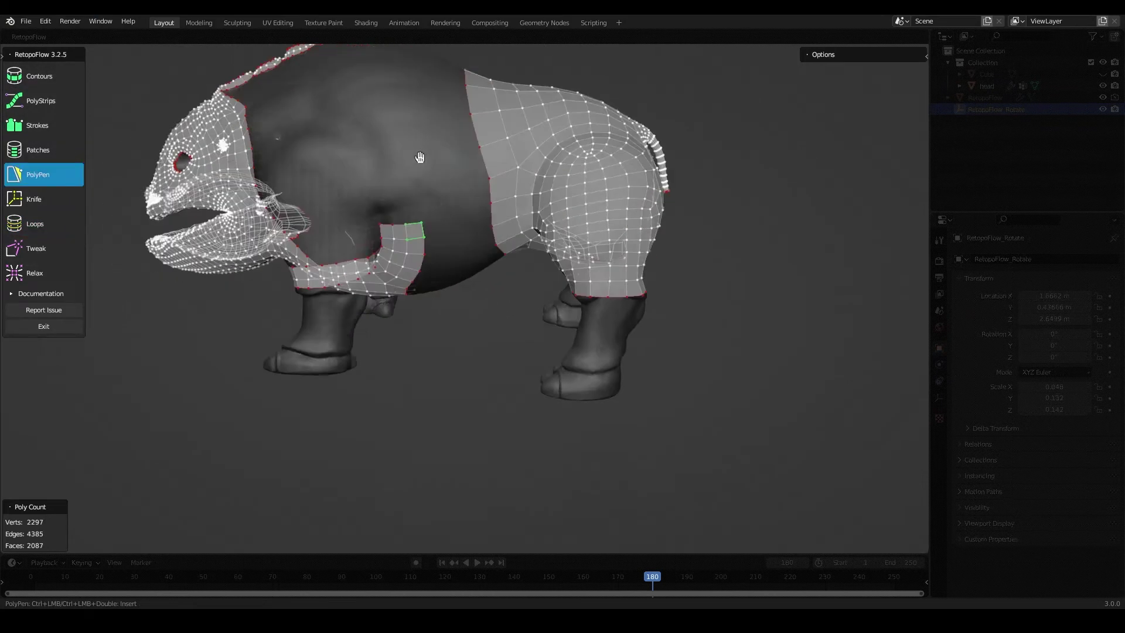
{"action": "middle_click_drag", "start_coordinate": [397, 173], "coordinate": [398, 207]}
{"action": "scroll", "coordinate": [398, 206], "scroll_direction": "up", "scroll_amount": 3}
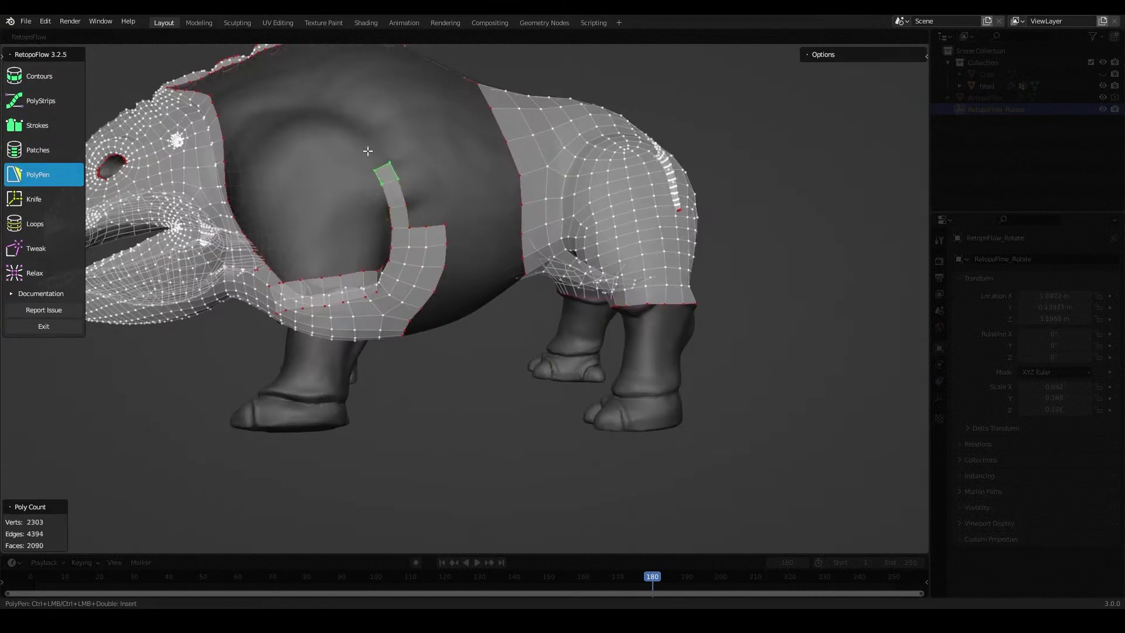
{"action": "mouse_move", "coordinate": [301, 127]}
{"action": "middle_mouse_down"}
{"action": "mouse_move", "coordinate": [378, 199]}
{"action": "mouse_move", "coordinate": [437, 120]}
{"action": "middle_mouse_up"}
{"action": "left_click", "coordinate": [377, 199], "text": "ctrl"}
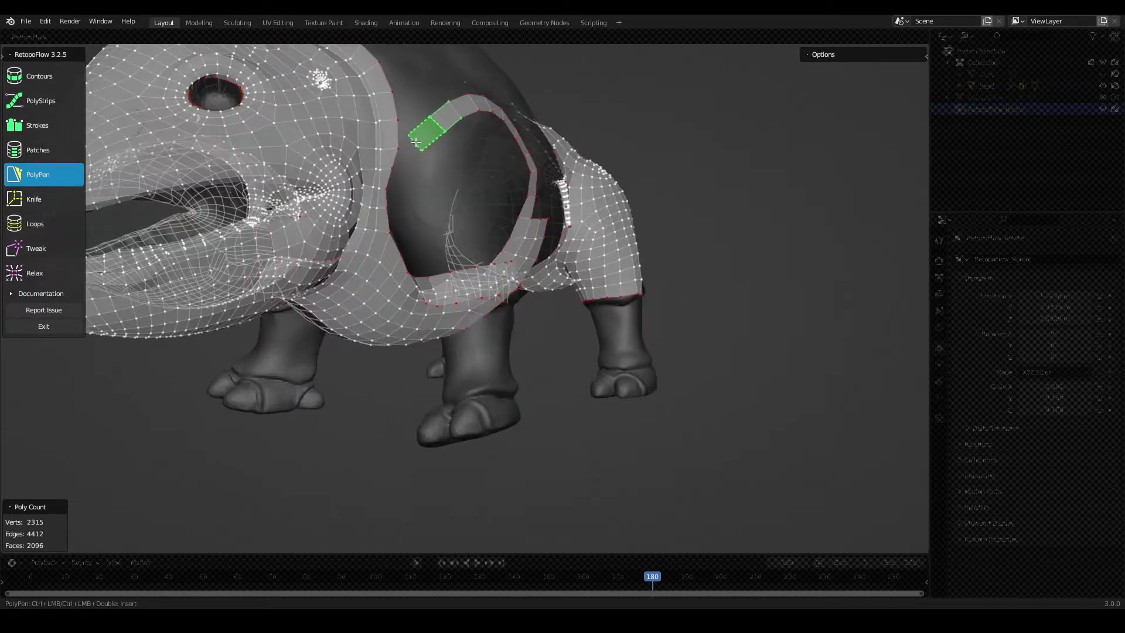
{"action": "left_click", "coordinate": [436, 120], "text": "ctrl"}
{"action": "scroll", "coordinate": [429, 170], "scroll_direction": "up", "scroll_amount": 3}
{"action": "mouse_move", "coordinate": [428, 170]}
{"action": "middle_mouse_down"}
{"action": "mouse_move", "coordinate": [439, 126]}
{"action": "mouse_move", "coordinate": [367, 226]}
{"action": "middle_mouse_up"}
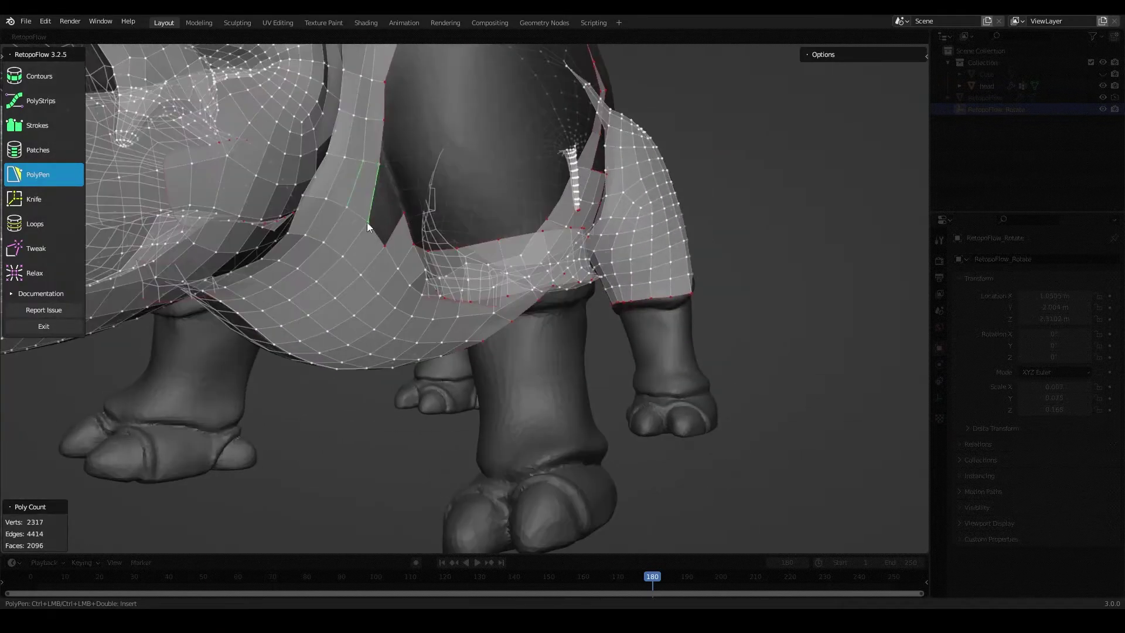
- Add another face to the shoulder ring and relax the strip
{"action": "left_click", "coordinate": [390, 139], "text": "ctrl"}
{"action": "mouse_move", "coordinate": [390, 139]}
{"action": "middle_mouse_down"}
{"action": "mouse_move", "coordinate": [390, 189]}
{"action": "mouse_move", "coordinate": [363, 220]}
{"action": "mouse_move", "coordinate": [411, 232]}
{"action": "middle_mouse_up"}
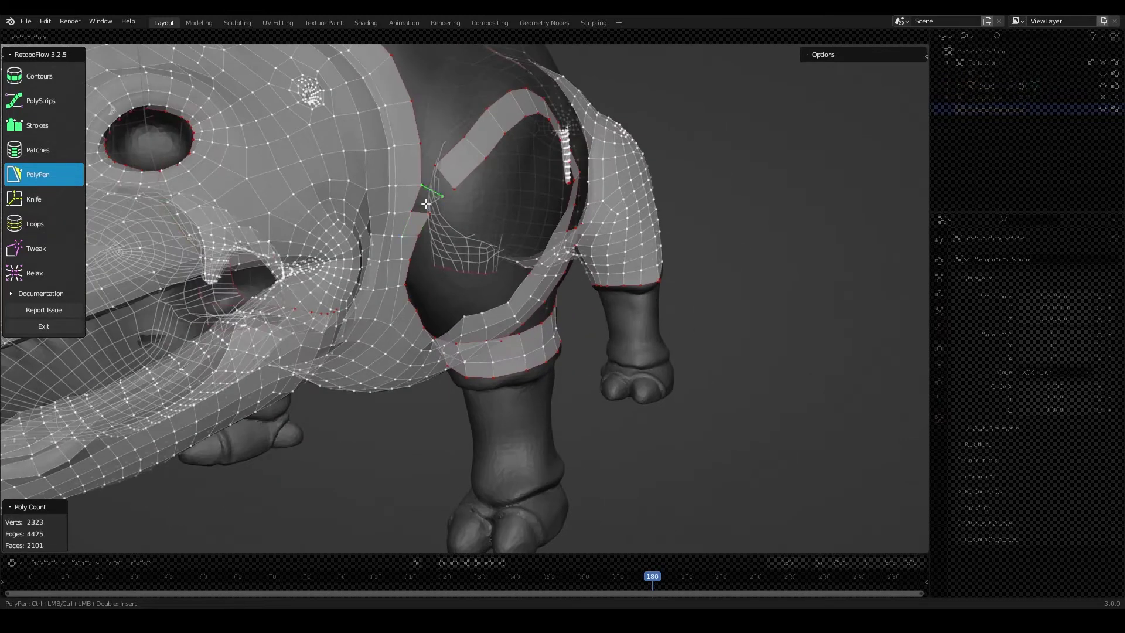
{"action": "middle_click_drag", "start_coordinate": [448, 166], "coordinate": [397, 171]}
{"action": "key", "text": "9"}
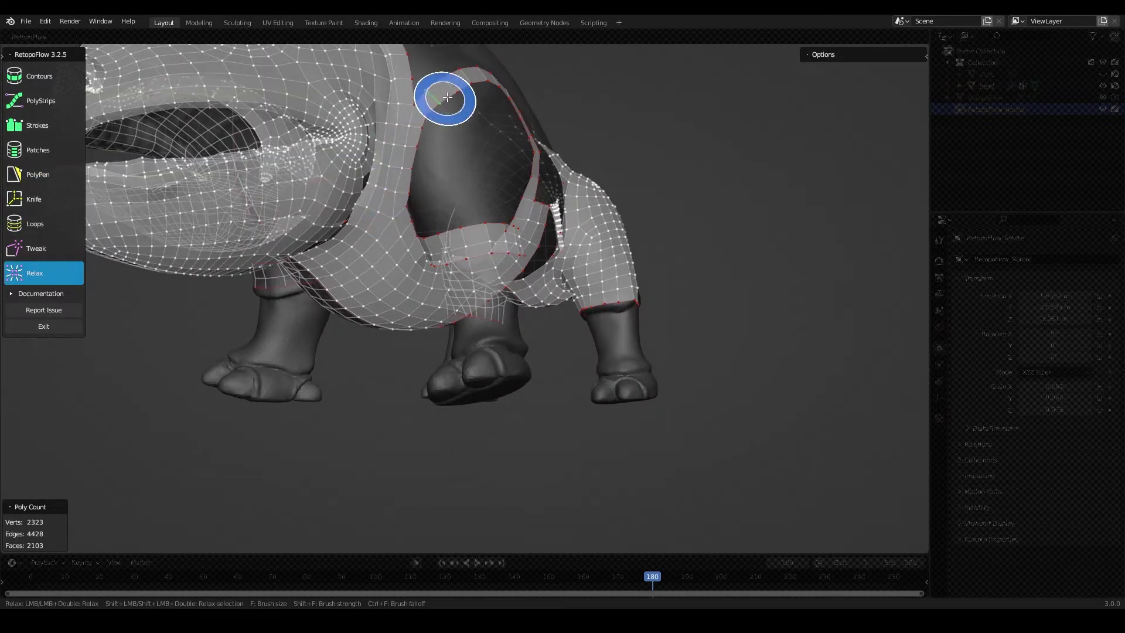
{"action": "mouse_move", "coordinate": [448, 97]}
{"action": "middle_mouse_down"}
{"action": "mouse_move", "coordinate": [412, 216]}
{"action": "mouse_move", "coordinate": [495, 221]}
{"action": "middle_mouse_up"}
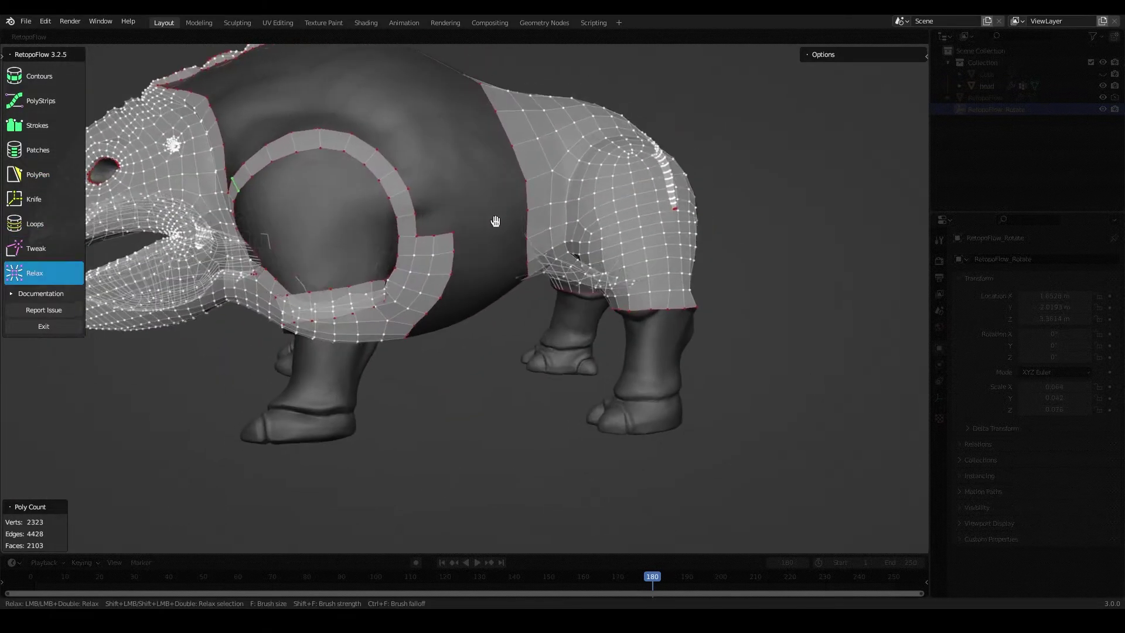
{"action": "mouse_move", "coordinate": [645, 328]}
{"action": "middle_mouse_down"}
{"action": "mouse_move", "coordinate": [502, 295]}
{"action": "mouse_move", "coordinate": [445, 264]}
{"action": "mouse_move", "coordinate": [627, 269]}
{"action": "mouse_move", "coordinate": [293, 269]}
{"action": "mouse_move", "coordinate": [510, 268]}
{"action": "mouse_move", "coordinate": [412, 237]}
{"action": "mouse_move", "coordinate": [434, 236]}
{"action": "middle_mouse_up"}
{"action": "key", "text": "7"}
{"action": "key", "text": "9"}
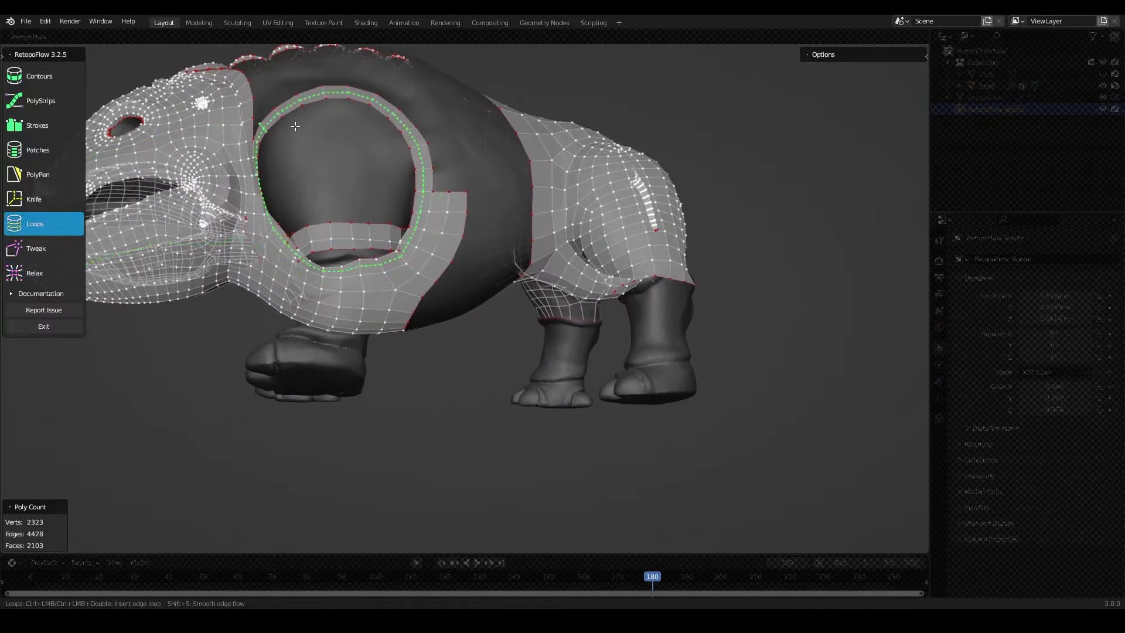
- Add the final face that closes the shoulder ring
{"action": "middle_click_drag", "start_coordinate": [295, 126], "coordinate": [49, 175]}
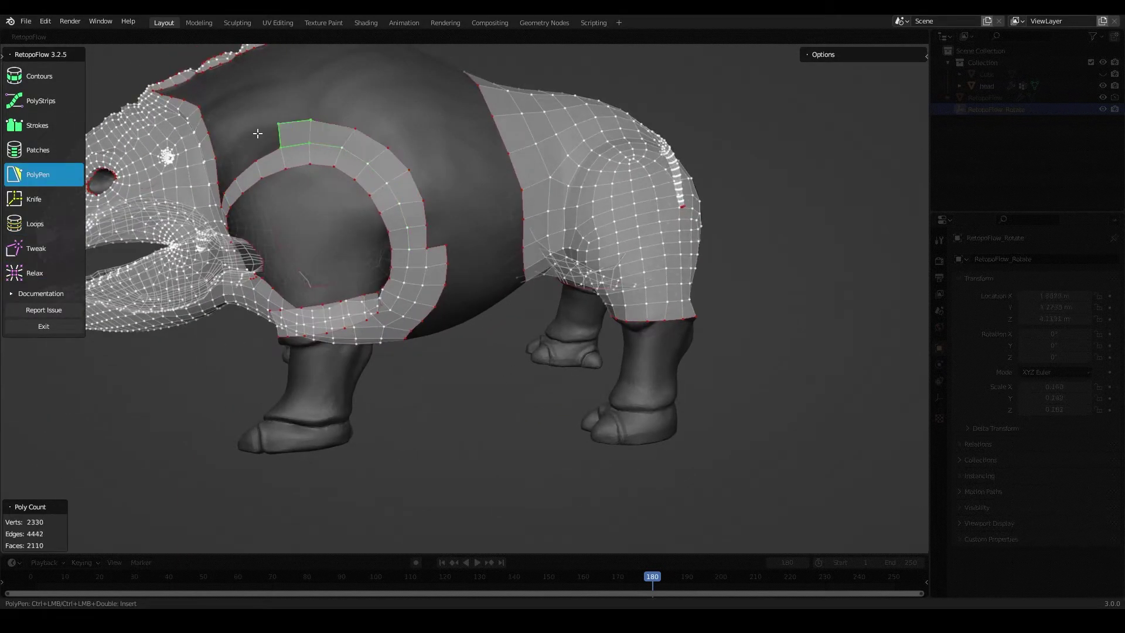
{"action": "left_click", "coordinate": [358, 176]}
{"action": "mouse_move", "coordinate": [258, 133]}
{"action": "middle_mouse_down"}
{"action": "mouse_move", "coordinate": [351, 170]}
{"action": "mouse_move", "coordinate": [382, 214]}
{"action": "middle_mouse_up"}
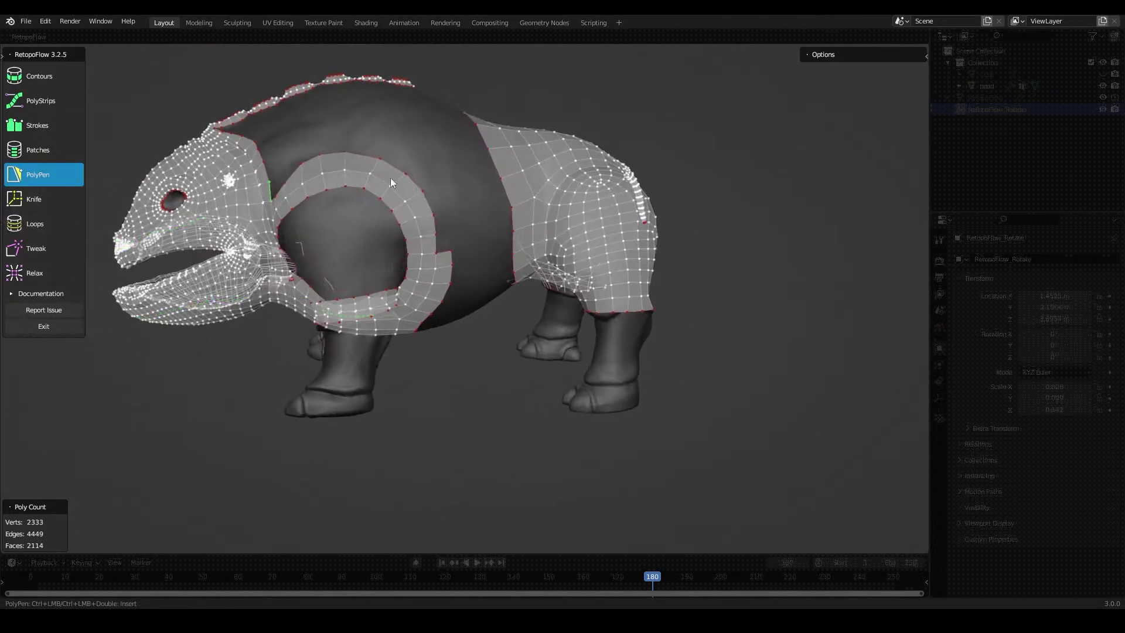
{"action": "left_click", "coordinate": [44, 273]}
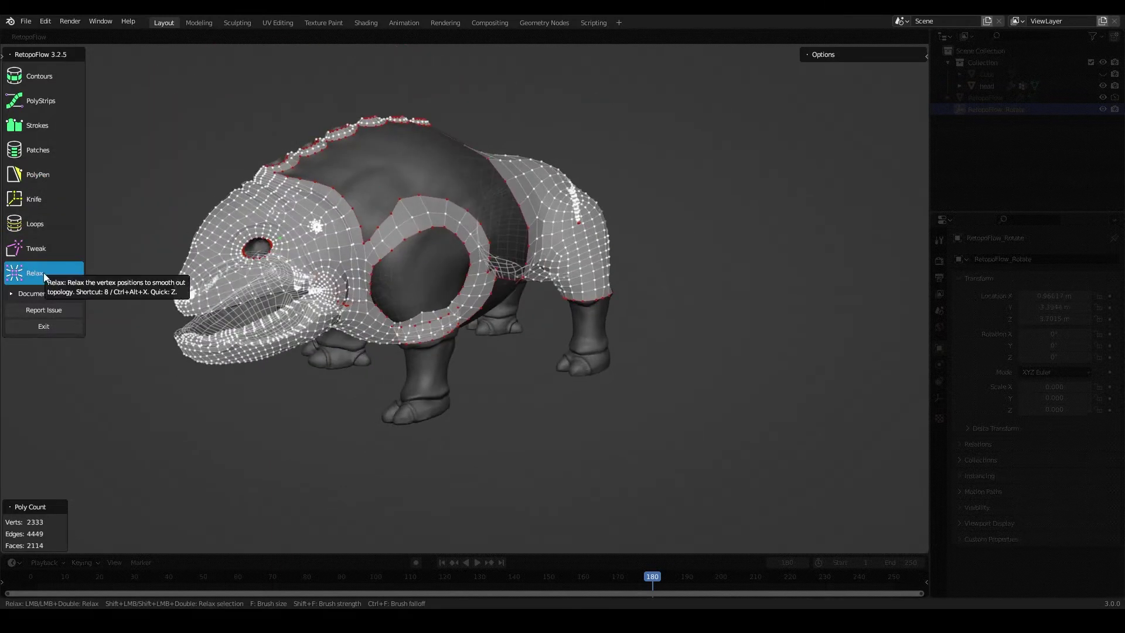
- Add the first PolyPen faces on the creature's back
{"action": "mouse_move", "coordinate": [415, 216]}
{"action": "middle_mouse_down"}
{"action": "mouse_move", "coordinate": [410, 203]}
{"action": "mouse_move", "coordinate": [454, 286]}
{"action": "middle_mouse_up"}
{"action": "key", "text": "5"}
{"action": "left_click", "coordinate": [419, 179], "text": "ctrl"}
{"action": "middle_click_drag", "start_coordinate": [419, 178], "coordinate": [386, 242]}
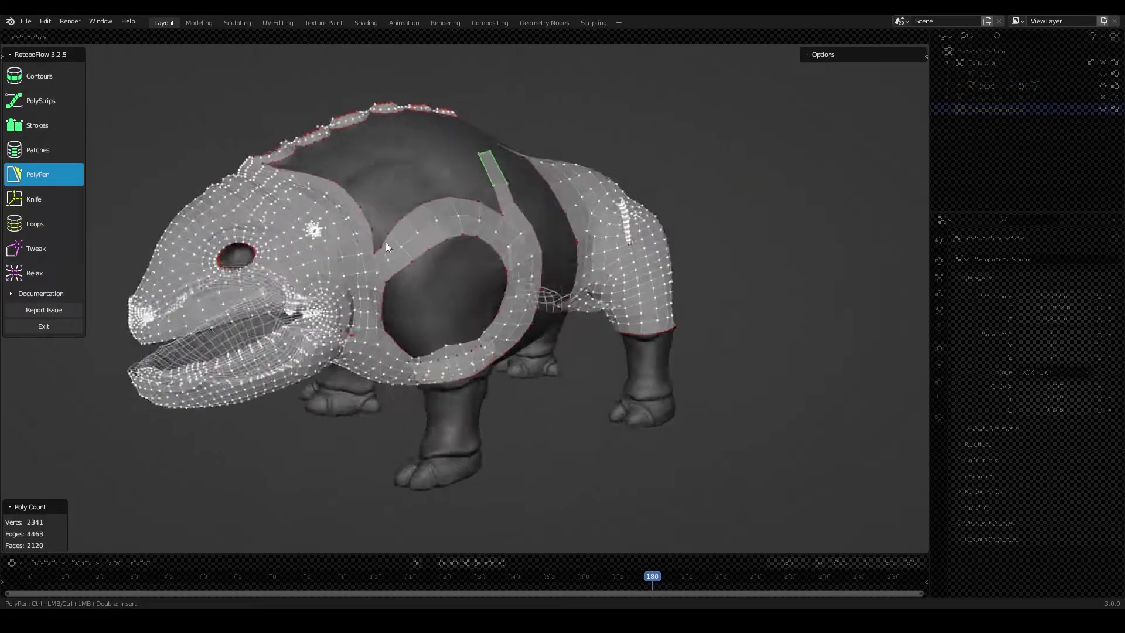
{"action": "scroll", "coordinate": [413, 258], "scroll_direction": "up", "scroll_amount": 4}
{"action": "left_click", "coordinate": [429, 192], "text": "ctrl"}
{"action": "scroll", "coordinate": [373, 255], "scroll_direction": "down", "scroll_amount": 5}
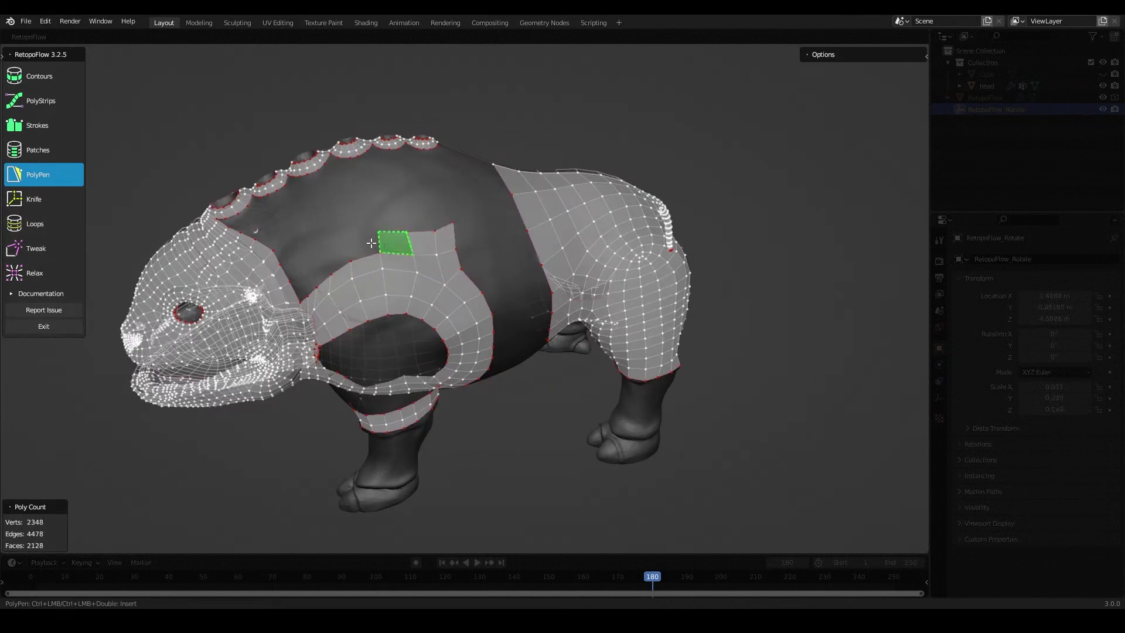
- Add two more quads to the back and relax the mesh
{"action": "left_click", "coordinate": [371, 243], "text": "ctrl"}
{"action": "mouse_move", "coordinate": [371, 242]}
{"action": "middle_mouse_down"}
{"action": "mouse_move", "coordinate": [388, 248]}
{"action": "mouse_move", "coordinate": [440, 218]}
{"action": "mouse_move", "coordinate": [434, 251]}
{"action": "mouse_move", "coordinate": [611, 273]}
{"action": "middle_mouse_up"}
{"action": "left_click", "coordinate": [345, 276], "text": "ctrl"}
{"action": "scroll", "coordinate": [364, 279], "scroll_direction": "down", "scroll_amount": 4}
{"action": "key", "text": "w"}
{"action": "scroll", "coordinate": [480, 259], "scroll_direction": "down", "scroll_amount": 3}
{"action": "scroll", "coordinate": [519, 284], "scroll_direction": "up", "scroll_amount": 5}
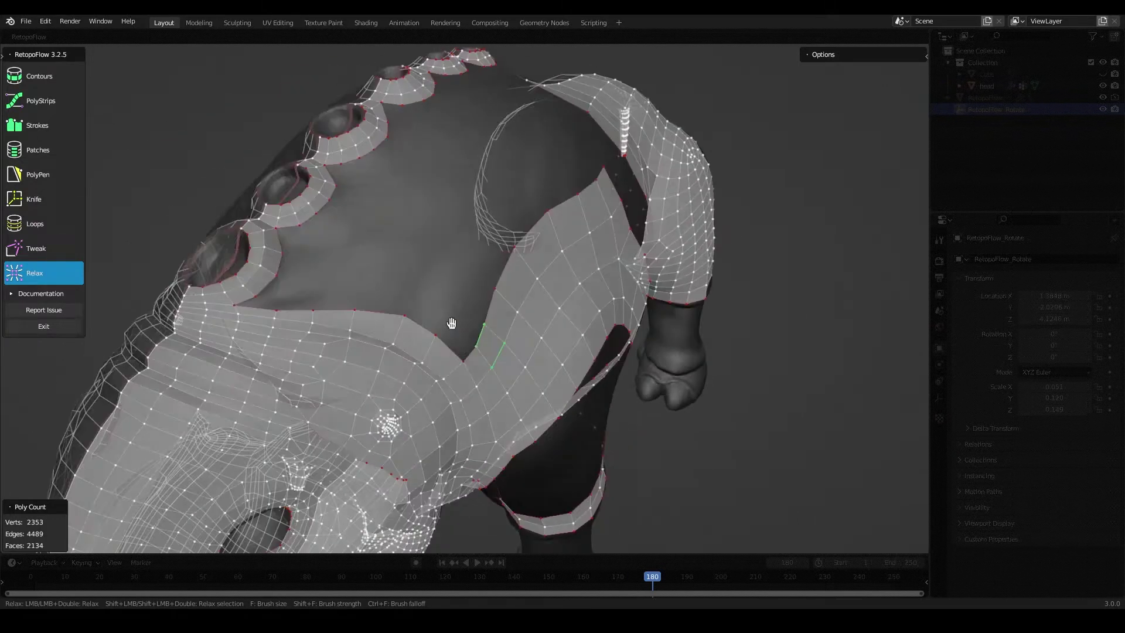
- Add faces beside the hollows, including a quad between two hollows
{"action": "middle_click_drag", "start_coordinate": [452, 322], "coordinate": [410, 314]}
{"action": "key", "text": "e"}
{"action": "left_click", "coordinate": [405, 379], "text": "ctrl"}
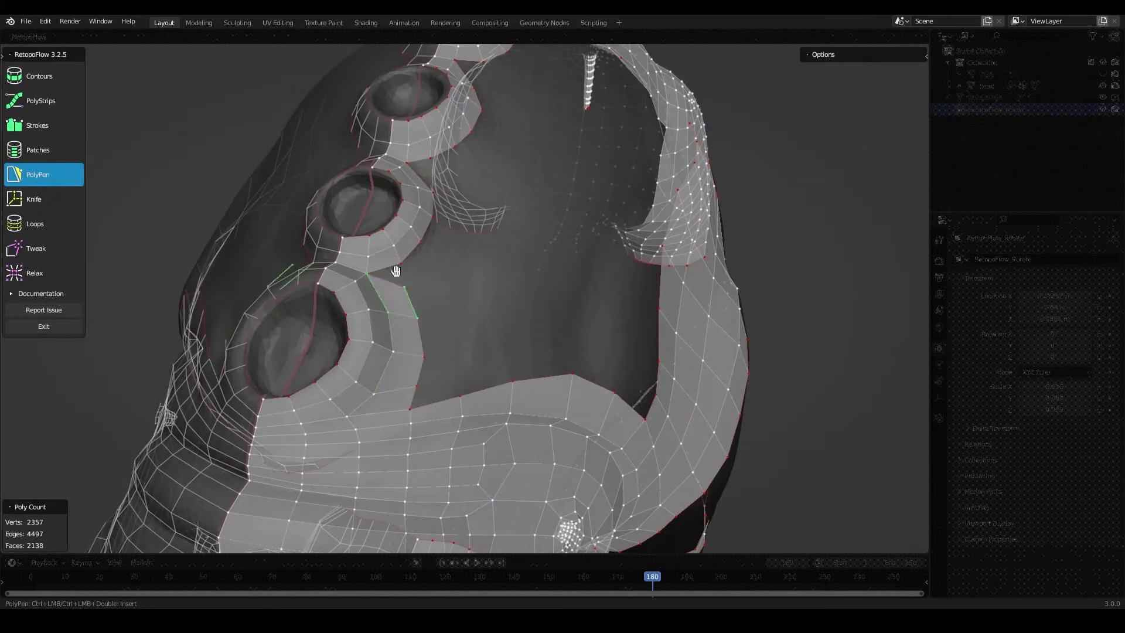
{"action": "left_click", "coordinate": [422, 258], "text": "ctrl"}
{"action": "middle_click_drag", "start_coordinate": [422, 258], "coordinate": [404, 398]}
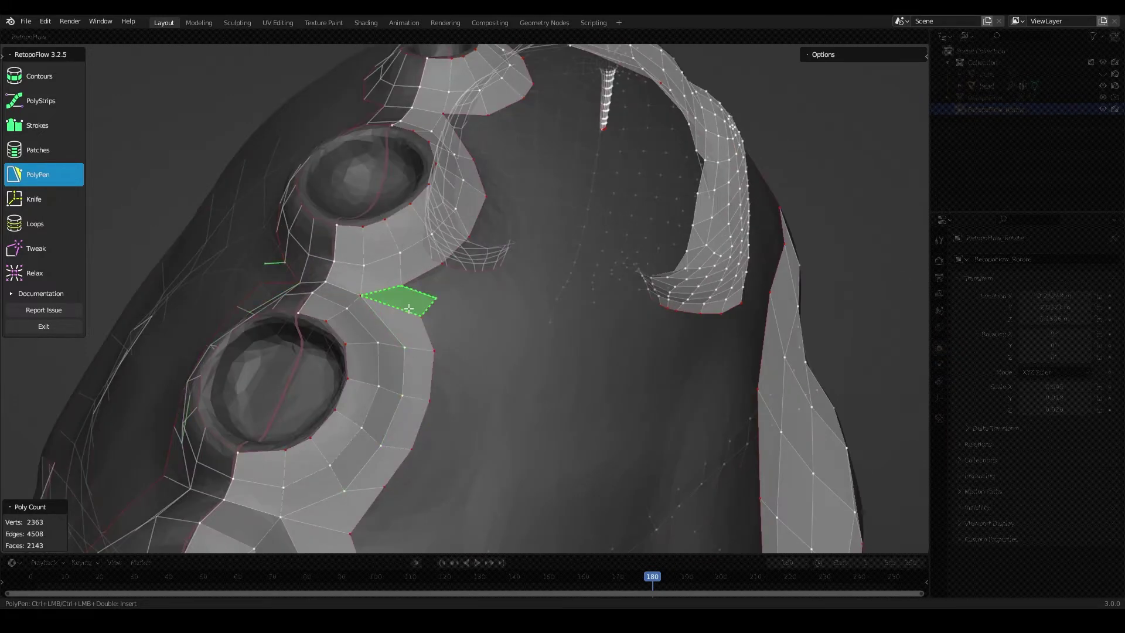
{"action": "left_click", "coordinate": [469, 275], "text": "ctrl"}
{"action": "middle_click_drag", "start_coordinate": [468, 275], "coordinate": [391, 412]}
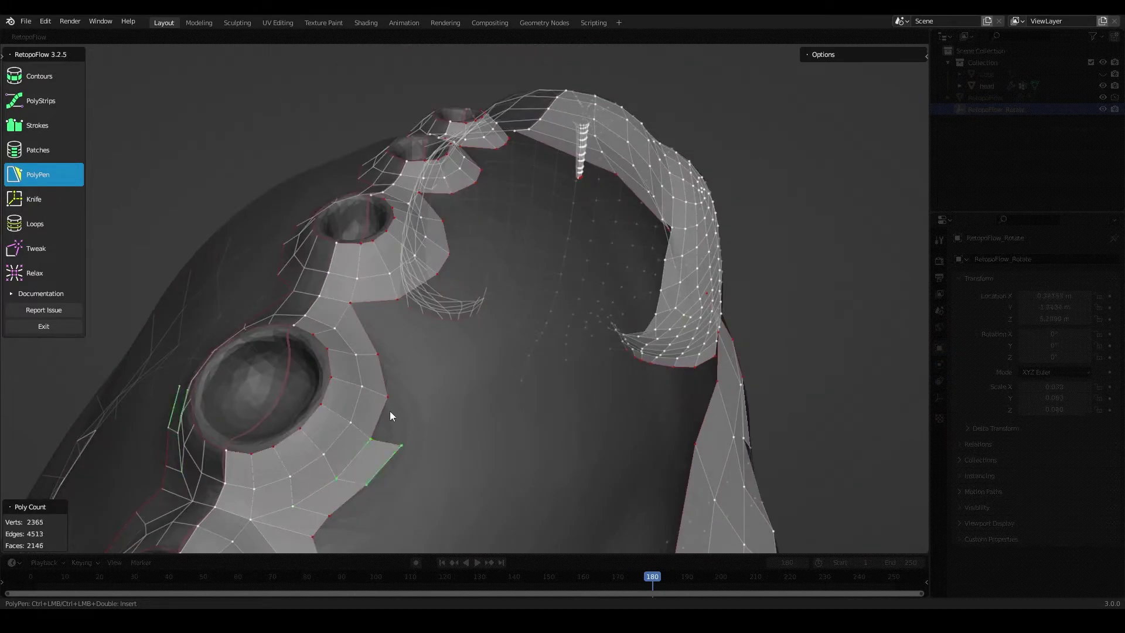
- Extend the strip with further quads around the dorsal hollows
{"action": "left_click", "coordinate": [384, 314], "text": "ctrl"}
{"action": "mouse_move", "coordinate": [384, 314]}
{"action": "middle_mouse_down"}
{"action": "mouse_move", "coordinate": [460, 371]}
{"action": "mouse_move", "coordinate": [476, 368]}
{"action": "middle_mouse_up"}
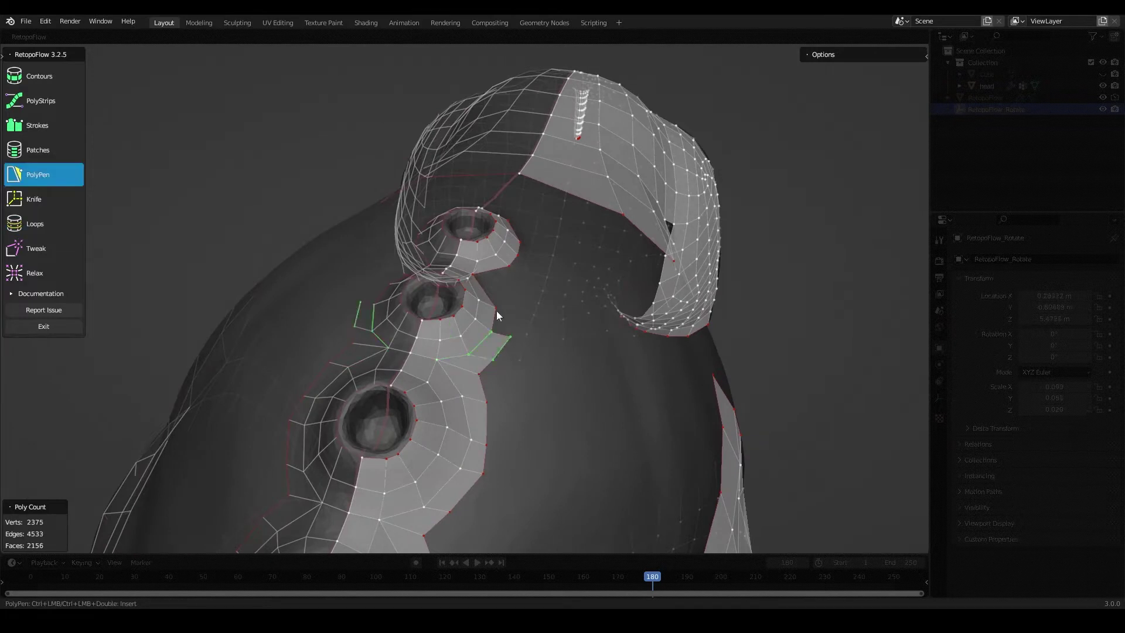
{"action": "middle_click_drag", "start_coordinate": [497, 312], "coordinate": [472, 391]}
{"action": "left_click", "coordinate": [473, 392], "text": "ctrl"}
{"action": "left_click", "coordinate": [516, 332], "text": "ctrl"}
{"action": "mouse_move", "coordinate": [516, 332]}
{"action": "middle_mouse_down"}
{"action": "mouse_move", "coordinate": [515, 216]}
{"action": "mouse_move", "coordinate": [469, 264]}
{"action": "mouse_move", "coordinate": [467, 297]}
{"action": "mouse_move", "coordinate": [500, 315]}
{"action": "mouse_move", "coordinate": [454, 329]}
{"action": "mouse_move", "coordinate": [406, 384]}
{"action": "middle_mouse_up"}
- Add a quad to the back strip with PolyPen, briefly toggling to Loops
{"action": "scroll", "coordinate": [492, 241], "scroll_direction": "down", "scroll_amount": 3}
{"action": "scroll", "coordinate": [492, 241], "scroll_direction": "up", "scroll_amount": 4}
{"action": "scroll", "coordinate": [467, 297], "scroll_direction": "down", "scroll_amount": 3}
{"action": "scroll", "coordinate": [485, 301], "scroll_direction": "up", "scroll_amount": 2}
{"action": "left_click", "coordinate": [485, 301], "text": "ctrl"}
{"action": "scroll", "coordinate": [476, 268], "scroll_direction": "down", "scroll_amount": 2}
{"action": "key", "text": "7"}
{"action": "key", "text": "5"}
- Add vertices and quads along the back and between the hollows
{"action": "left_click", "coordinate": [406, 383], "text": "ctrl"}
{"action": "scroll", "coordinate": [411, 371], "scroll_direction": "down", "scroll_amount": 2}
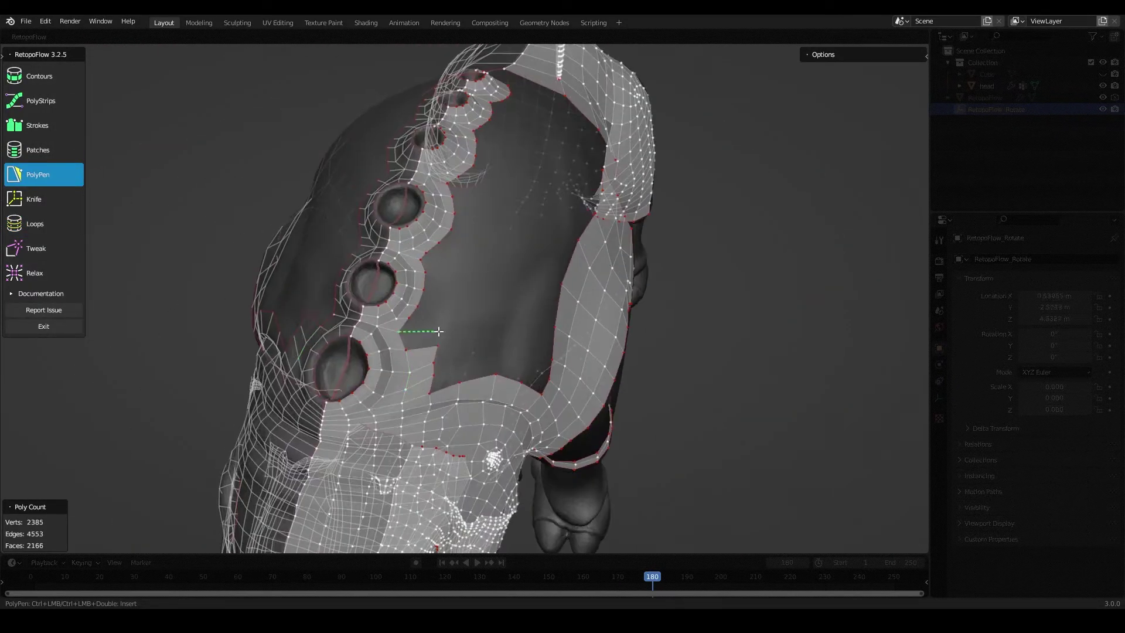
{"action": "left_click", "coordinate": [454, 266], "text": "ctrl"}
{"action": "scroll", "coordinate": [393, 300], "scroll_direction": "up", "scroll_amount": 4}
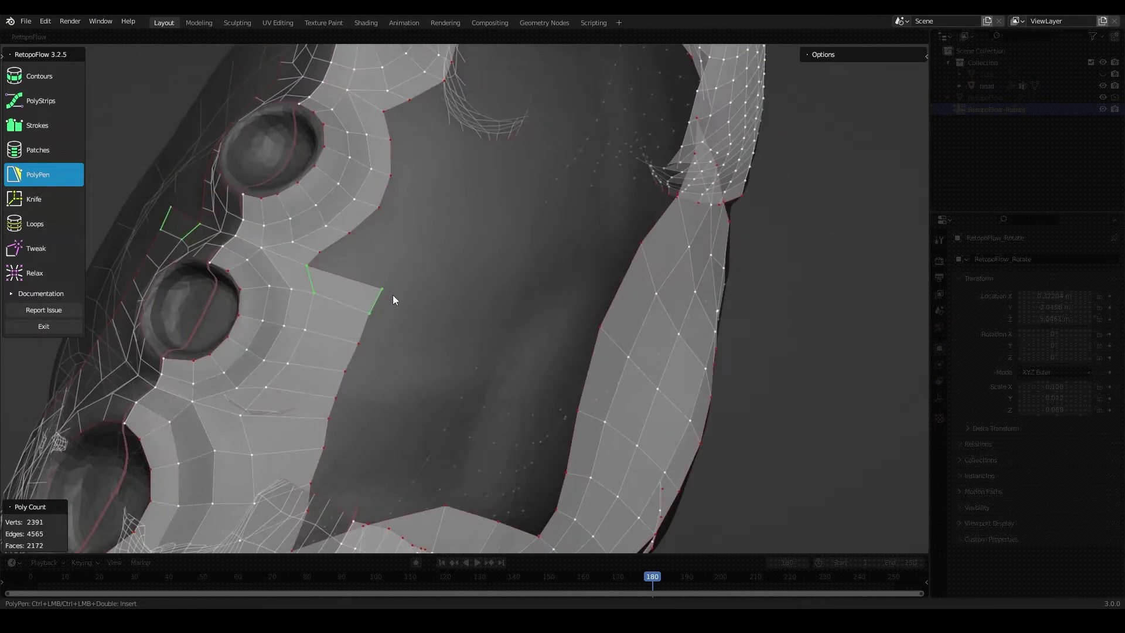
{"action": "left_click", "coordinate": [381, 237], "text": "ctrl"}
{"action": "middle_click_drag", "start_coordinate": [382, 236], "coordinate": [399, 259]}
{"action": "scroll", "coordinate": [472, 226], "scroll_direction": "down", "scroll_amount": 2}
{"action": "mouse_move", "coordinate": [402, 206]}
{"action": "middle_mouse_down"}
{"action": "mouse_move", "coordinate": [472, 226]}
{"action": "mouse_move", "coordinate": [460, 291]}
{"action": "middle_mouse_up"}
- Extend the strip's edge with more quads toward the shoulder patch
{"action": "left_click", "coordinate": [440, 297], "text": "ctrl"}
{"action": "left_click", "coordinate": [461, 292], "text": "ctrl"}
{"action": "mouse_move", "coordinate": [508, 253]}
{"action": "middle_mouse_down"}
{"action": "mouse_move", "coordinate": [398, 224]}
{"action": "mouse_move", "coordinate": [321, 291]}
{"action": "mouse_move", "coordinate": [415, 352]}
{"action": "mouse_move", "coordinate": [507, 231]}
{"action": "mouse_move", "coordinate": [364, 276]}
{"action": "mouse_move", "coordinate": [416, 289]}
{"action": "mouse_move", "coordinate": [390, 327]}
{"action": "mouse_move", "coordinate": [343, 293]}
{"action": "mouse_move", "coordinate": [320, 223]}
{"action": "mouse_move", "coordinate": [351, 328]}
{"action": "middle_mouse_up"}
{"action": "left_click", "coordinate": [515, 241], "text": "ctrl"}
{"action": "scroll", "coordinate": [446, 235], "scroll_direction": "down", "scroll_amount": 3}
- Relax the new faces, then add another face on the back with PolyPen
{"action": "key", "text": "9"}
{"action": "key", "text": "5"}
{"action": "key", "text": "7"}
{"action": "key", "text": "5"}
{"action": "left_click", "coordinate": [442, 322], "text": "ctrl"}
{"action": "key", "text": "7"}
{"action": "key", "text": "5"}
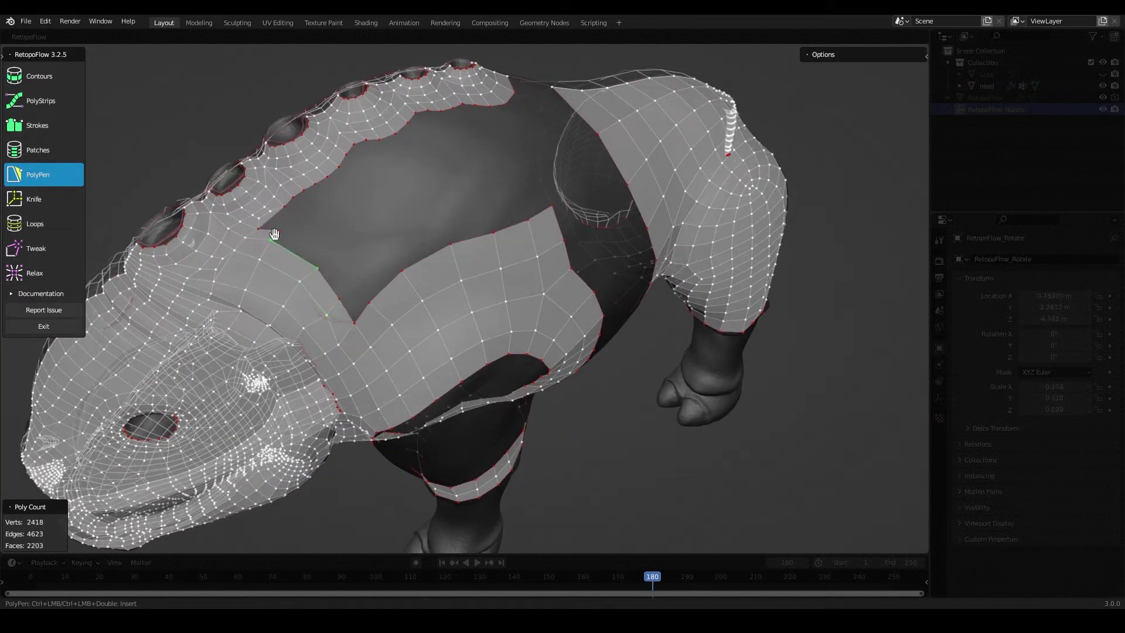
- Add a vertex and a face beside the shoulder patch, briefly relaxing the mesh
{"action": "left_click", "coordinate": [372, 258], "text": "ctrl"}
{"action": "middle_click_drag", "start_coordinate": [372, 258], "coordinate": [305, 303]}
{"action": "left_click", "coordinate": [414, 342], "text": "ctrl"}
{"action": "middle_click_drag", "start_coordinate": [414, 341], "coordinate": [389, 259]}
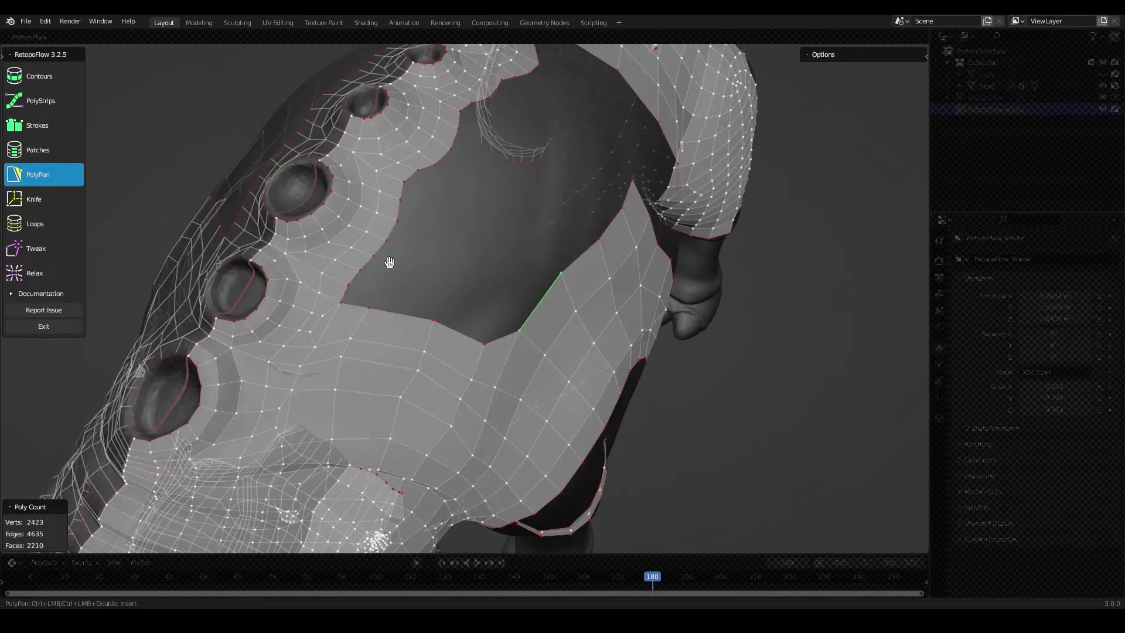
{"action": "key", "text": "7"}
{"action": "key", "text": "9"}
{"action": "middle_click_drag", "start_coordinate": [250, 425], "coordinate": [374, 272]}
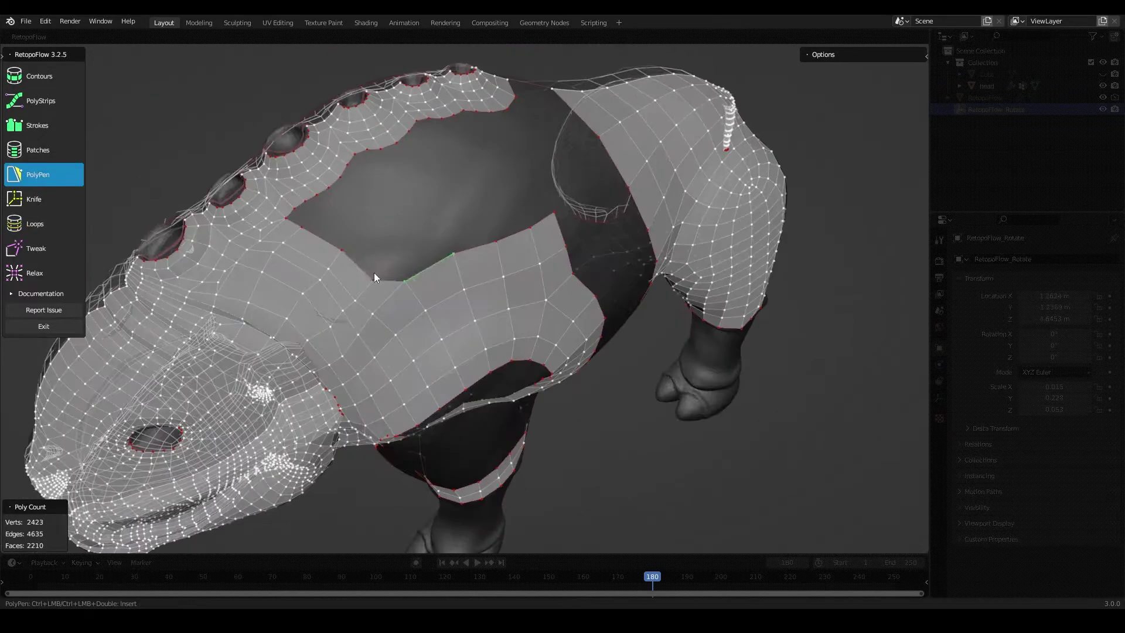
{"action": "scroll", "coordinate": [433, 318], "scroll_direction": "down", "scroll_amount": 3}
{"action": "mouse_move", "coordinate": [449, 311]}
{"action": "middle_mouse_down"}
{"action": "mouse_move", "coordinate": [345, 250]}
{"action": "mouse_move", "coordinate": [380, 436]}
{"action": "mouse_move", "coordinate": [422, 213]}
{"action": "mouse_move", "coordinate": [389, 319]}
{"action": "mouse_move", "coordinate": [381, 398]}
{"action": "middle_mouse_up"}
{"action": "key", "text": "5"}
- Add faces on the back and near the hollows, then relax them
{"action": "left_click", "coordinate": [422, 213], "text": "ctrl"}
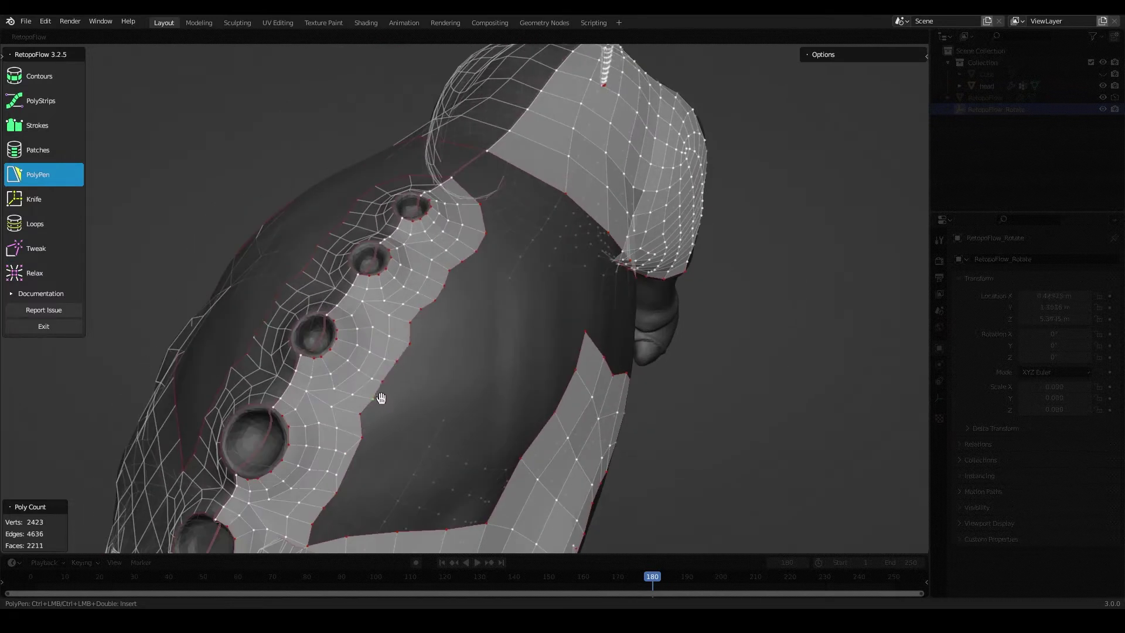
{"action": "mouse_move", "coordinate": [431, 371]}
{"action": "middle_mouse_down"}
{"action": "mouse_move", "coordinate": [403, 340]}
{"action": "mouse_move", "coordinate": [422, 331]}
{"action": "mouse_move", "coordinate": [389, 311]}
{"action": "mouse_move", "coordinate": [397, 296]}
{"action": "mouse_move", "coordinate": [35, 268]}
{"action": "middle_mouse_up"}
{"action": "left_click", "coordinate": [435, 325], "text": "ctrl"}
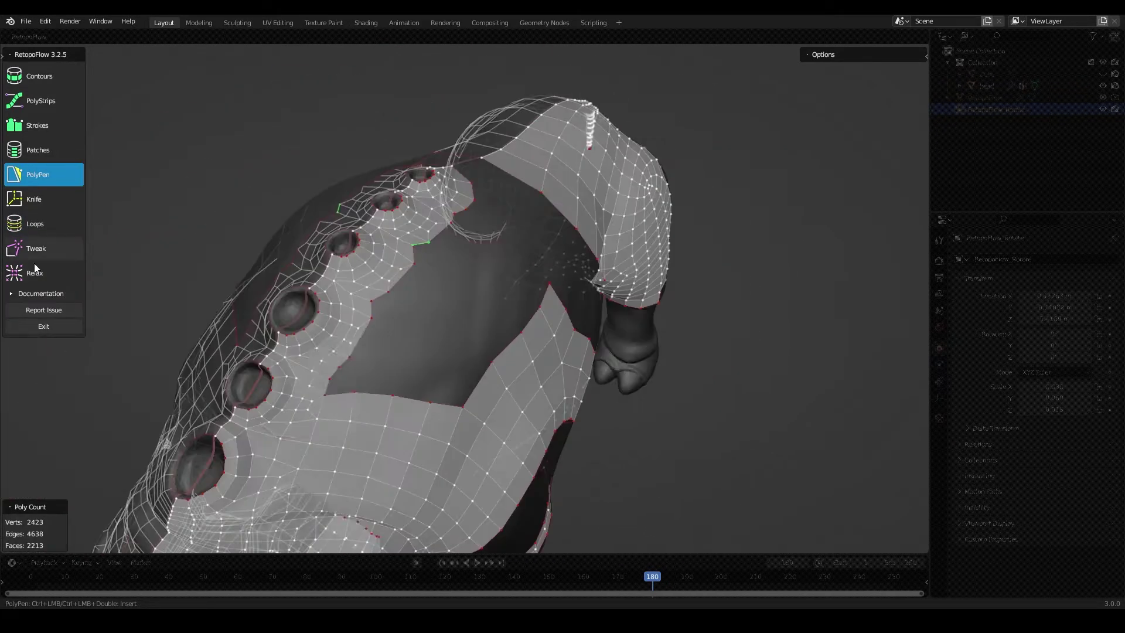
{"action": "left_click", "coordinate": [35, 268]}
{"action": "mouse_move", "coordinate": [414, 258]}
{"action": "middle_mouse_down"}
{"action": "mouse_move", "coordinate": [407, 276]}
{"action": "mouse_move", "coordinate": [429, 315]}
{"action": "mouse_move", "coordinate": [350, 283]}
{"action": "mouse_move", "coordinate": [338, 259]}
{"action": "mouse_move", "coordinate": [409, 280]}
{"action": "mouse_move", "coordinate": [414, 254]}
{"action": "mouse_move", "coordinate": [372, 251]}
{"action": "mouse_move", "coordinate": [426, 236]}
{"action": "mouse_move", "coordinate": [494, 250]}
{"action": "mouse_move", "coordinate": [467, 241]}
{"action": "middle_mouse_up"}
{"action": "key", "text": "7"}
{"action": "key", "text": "5"}
- Undo a misplaced face, then fill the torso gap between the strips with four faces
{"action": "left_click", "coordinate": [409, 280], "text": "ctrl"}
{"action": "key", "text": "ctrl+z"}
{"action": "key", "text": "5"}
{"action": "scroll", "coordinate": [467, 241], "scroll_direction": "up", "scroll_amount": 3}
{"action": "left_click", "coordinate": [510, 329], "text": "ctrl"}
{"action": "left_click", "coordinate": [630, 235], "text": "ctrl"}
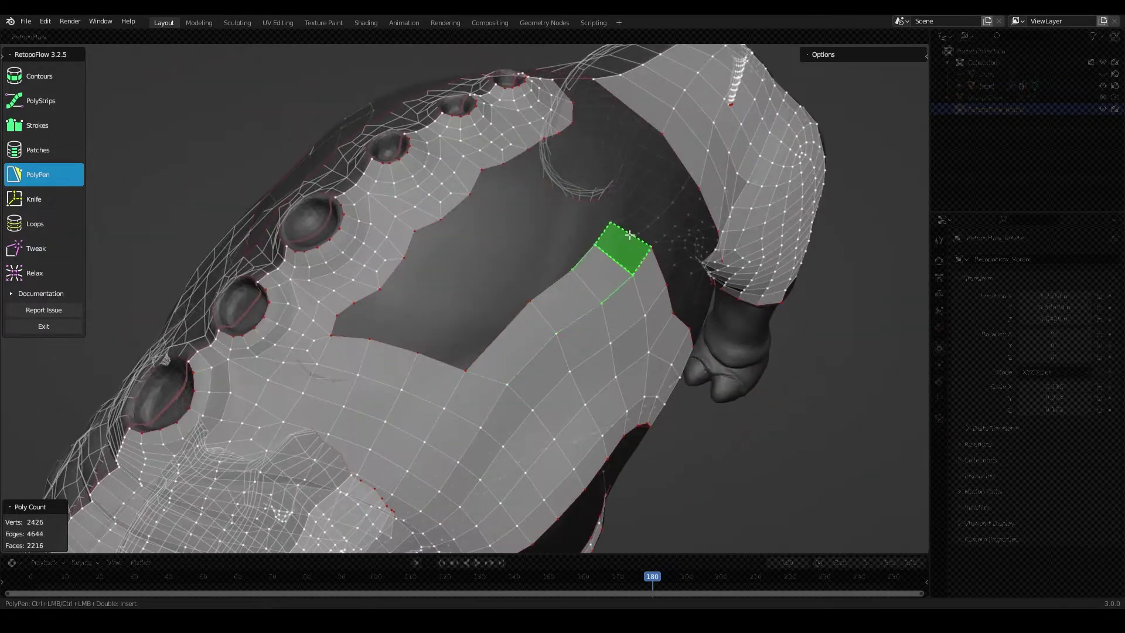
{"action": "left_click", "coordinate": [425, 352], "text": "ctrl"}
{"action": "left_click", "coordinate": [586, 202], "text": "ctrl"}
{"action": "middle_click_drag", "start_coordinate": [586, 202], "coordinate": [334, 261]}
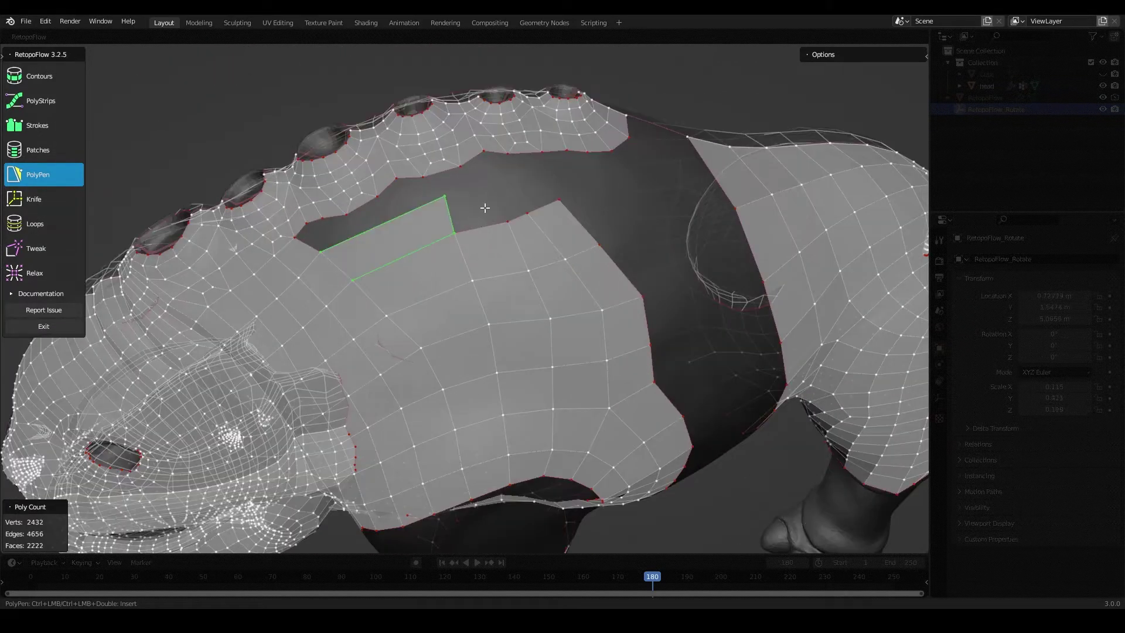
- Relax the torso mesh while inspecting it from above and the side
{"action": "key", "text": "9"}
{"action": "scroll", "coordinate": [459, 250], "scroll_direction": "down", "scroll_amount": 3}
{"action": "middle_click_drag", "start_coordinate": [496, 258], "coordinate": [509, 331]}
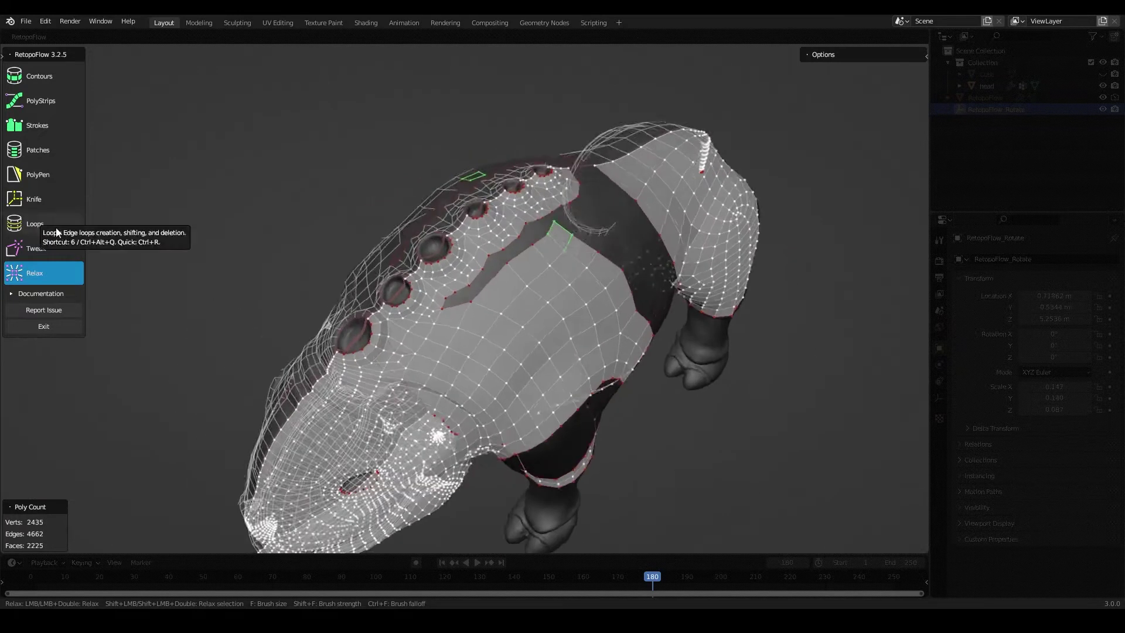
{"action": "scroll", "coordinate": [485, 314], "scroll_direction": "up", "scroll_amount": 3}
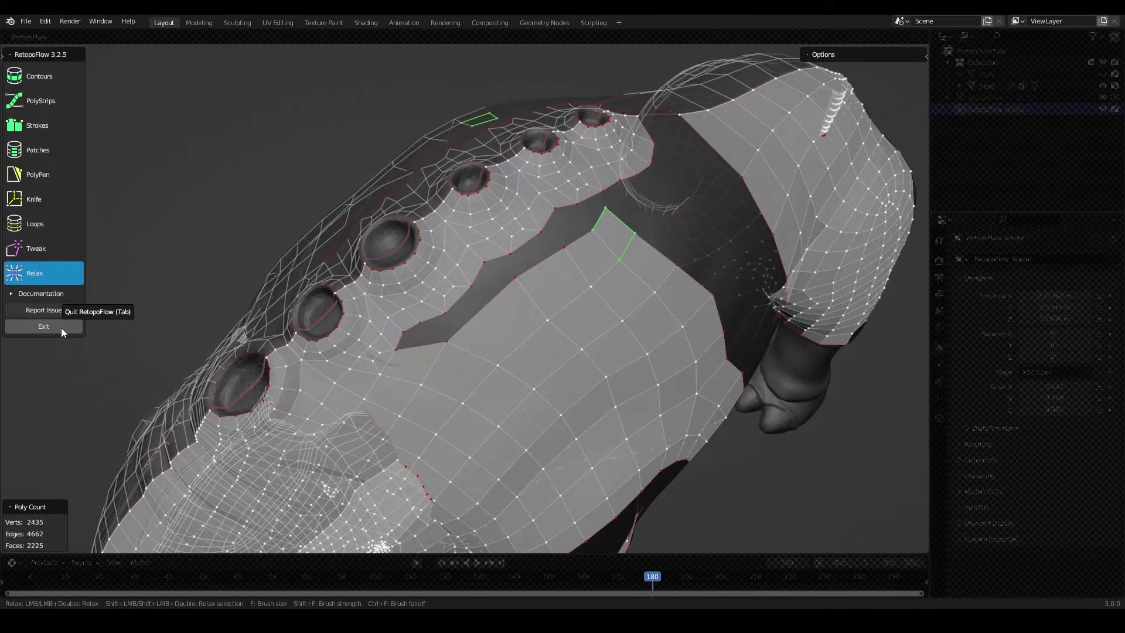
{"action": "mouse_move", "coordinate": [523, 259]}
{"action": "middle_mouse_down"}
{"action": "mouse_move", "coordinate": [396, 297]}
{"action": "mouse_move", "coordinate": [495, 283]}
{"action": "mouse_move", "coordinate": [387, 306]}
{"action": "mouse_move", "coordinate": [429, 261]}
{"action": "middle_mouse_up"}
- Start a Knife cut across the back faces near the gap
{"action": "key", "text": "6"}
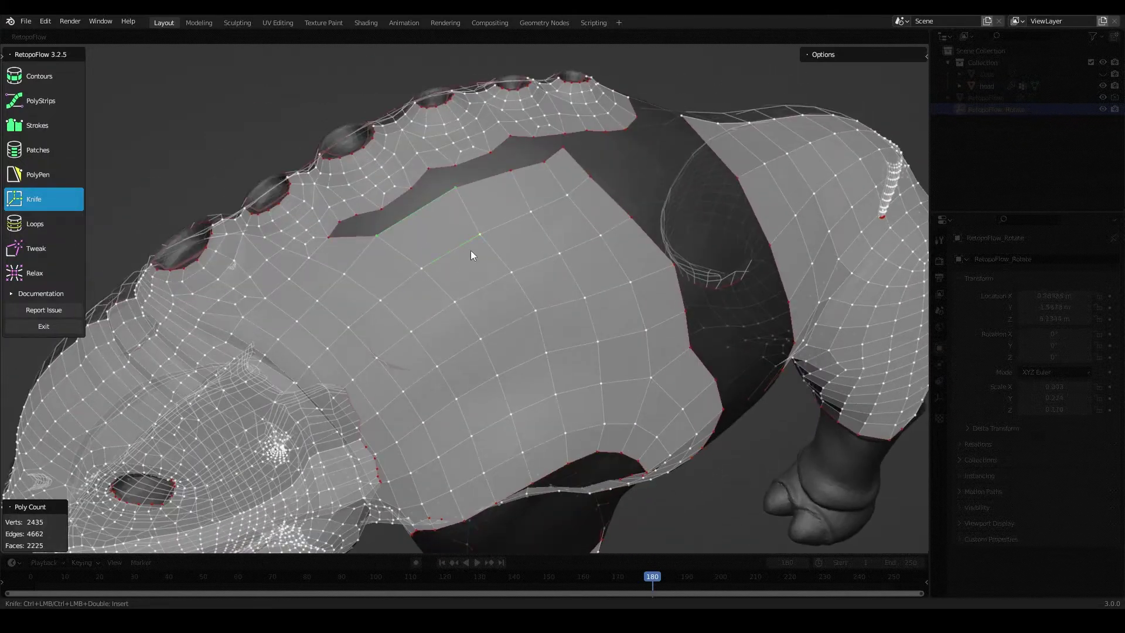
{"action": "left_click", "coordinate": [472, 254]}
{"action": "middle_click_drag", "start_coordinate": [471, 325], "coordinate": [429, 231]}
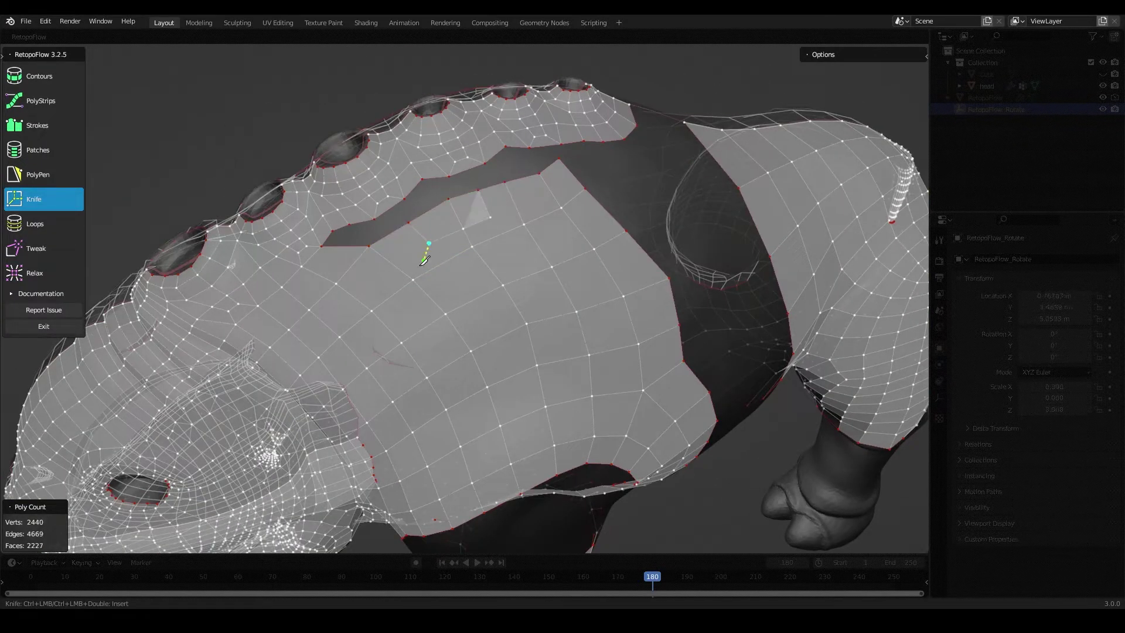
{"action": "middle_click_drag", "start_coordinate": [521, 218], "coordinate": [504, 210]}
{"action": "scroll", "coordinate": [503, 210], "scroll_direction": "up", "scroll_amount": 3}
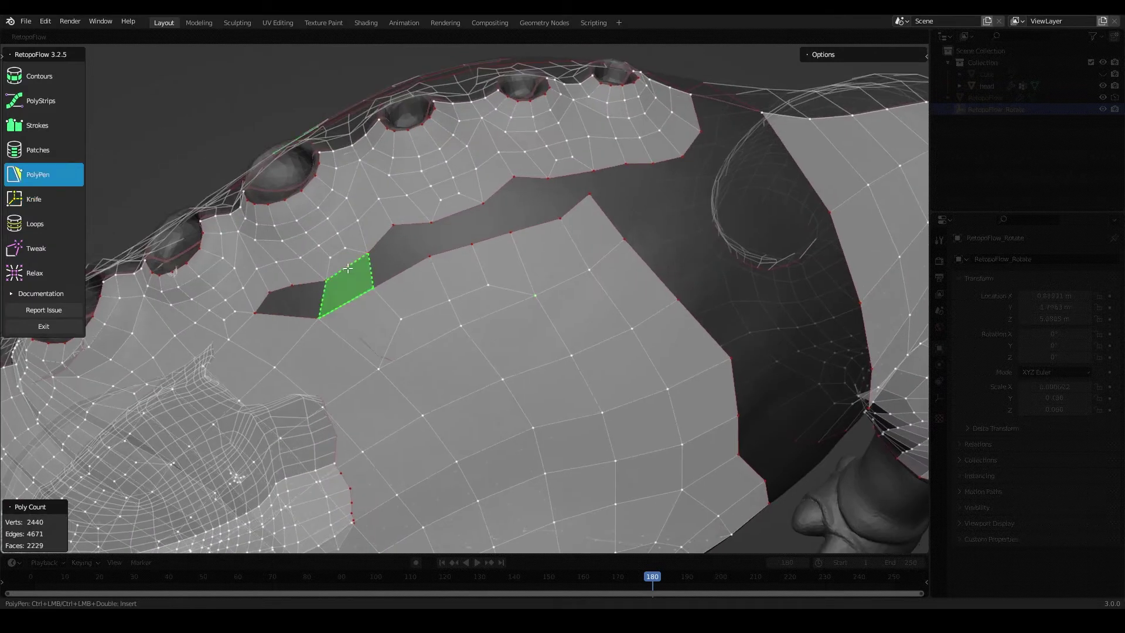
- Fill part of the hole with a new PolyPen face
{"action": "key", "text": "7"}
{"action": "key", "text": "5"}
{"action": "mouse_move", "coordinate": [407, 219]}
{"action": "middle_mouse_down"}
{"action": "mouse_move", "coordinate": [583, 201]}
{"action": "mouse_move", "coordinate": [464, 292]}
{"action": "middle_mouse_up"}
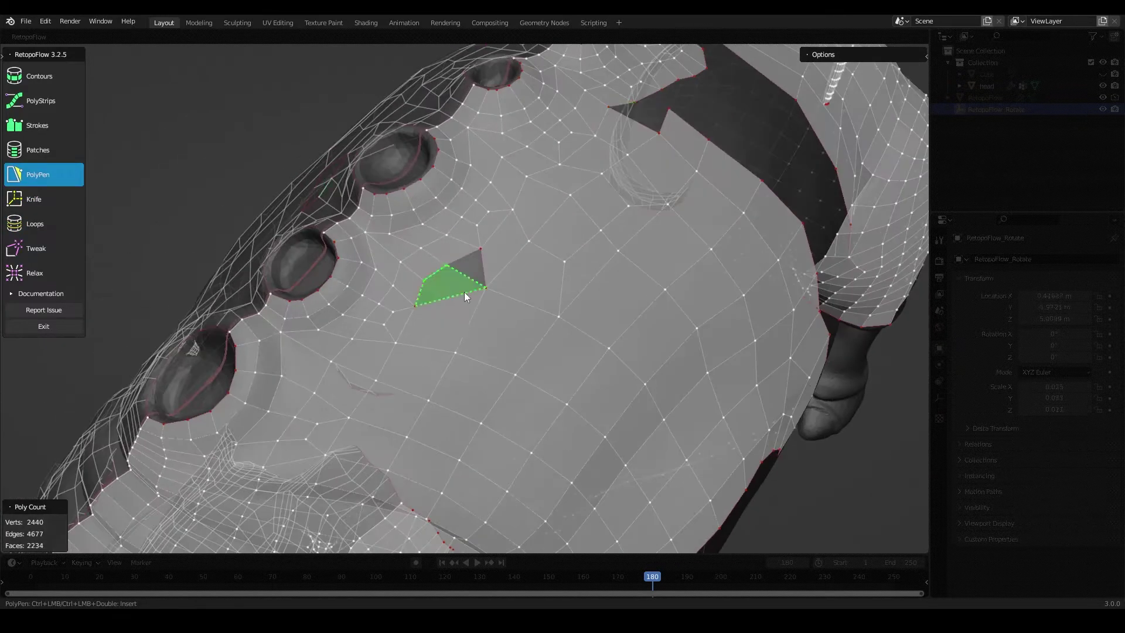
{"action": "left_click", "coordinate": [460, 289]}
{"action": "key", "text": "7"}
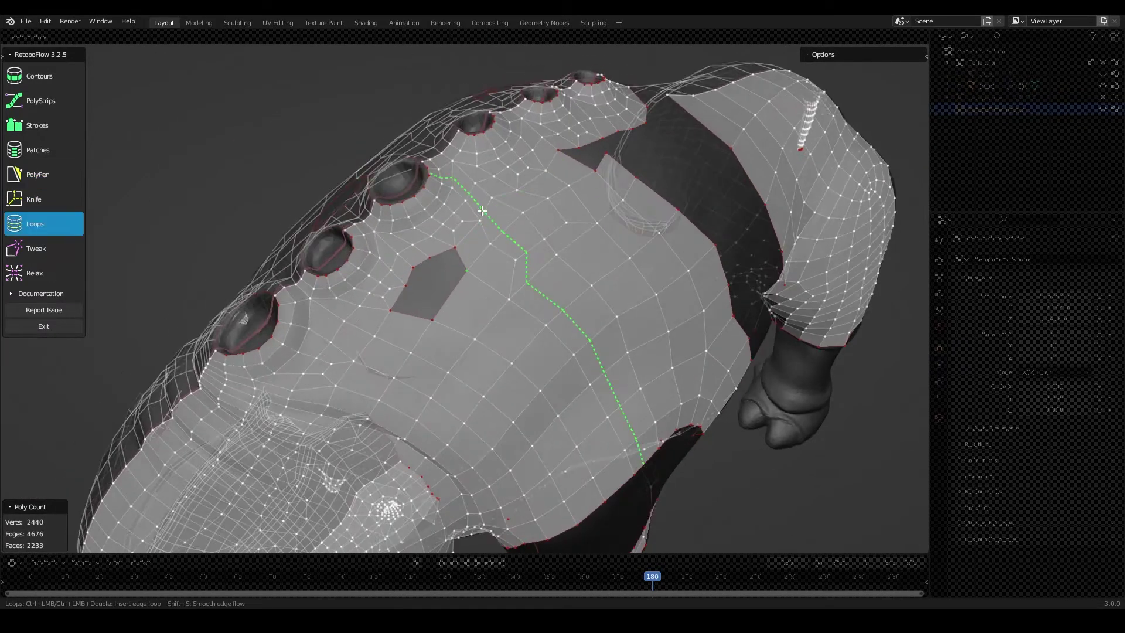
{"action": "middle_click_drag", "start_coordinate": [507, 281], "coordinate": [447, 307]}
{"action": "scroll", "coordinate": [504, 327], "scroll_direction": "down", "scroll_amount": 2}
- Relax the mesh, then try a quad under the top boundary and undo it
{"action": "key", "text": "9"}
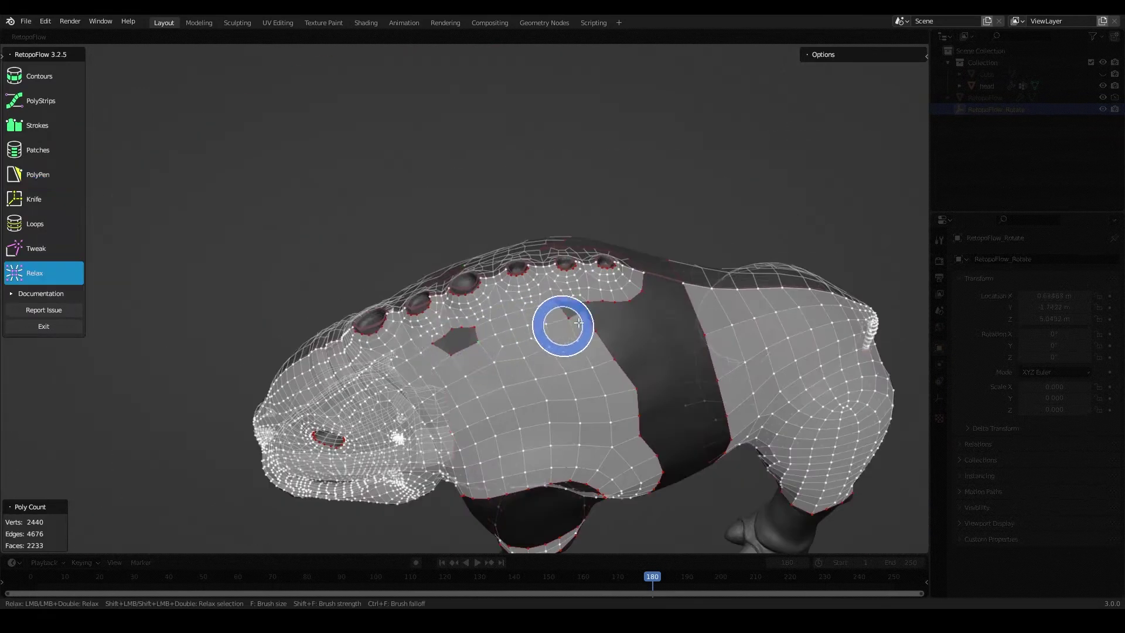
{"action": "scroll", "coordinate": [579, 323], "scroll_direction": "up", "scroll_amount": 2}
{"action": "scroll", "coordinate": [572, 344], "scroll_direction": "up", "scroll_amount": 2}
{"action": "key", "text": "5"}
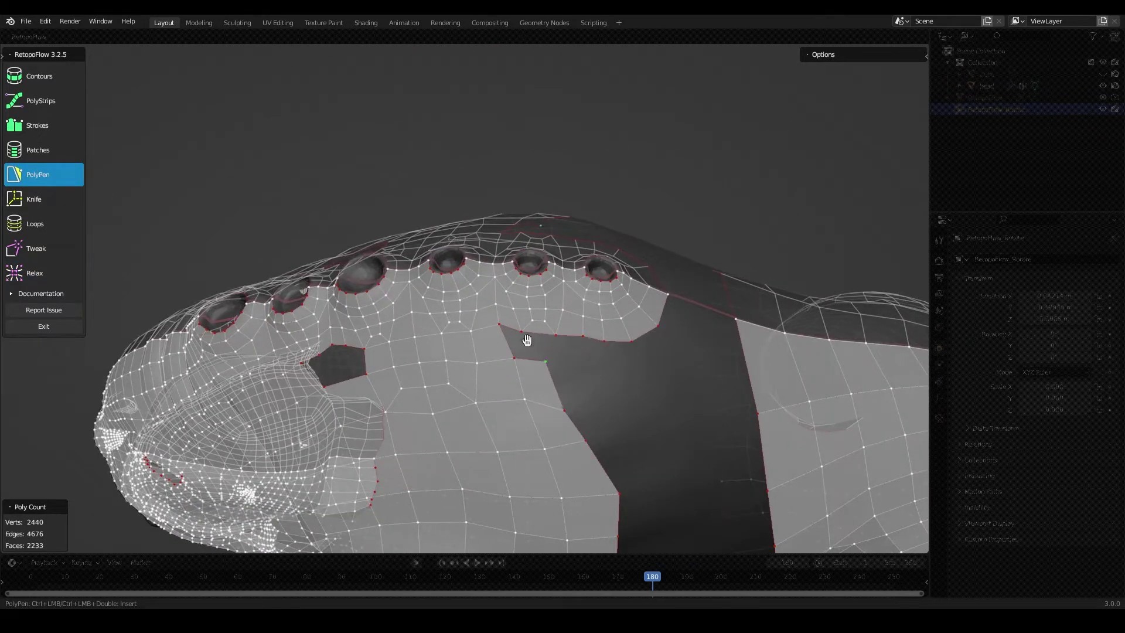
{"action": "left_click", "coordinate": [556, 356], "text": "ctrl"}
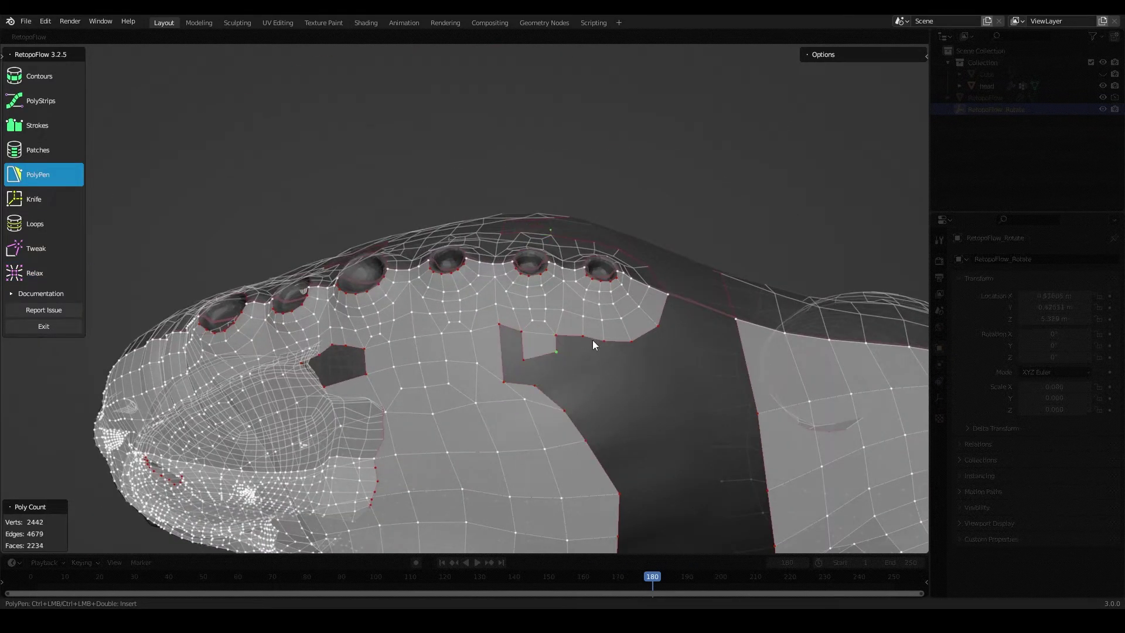
{"action": "key", "text": "7"}
{"action": "key", "text": "5"}
{"action": "key", "text": "ctrl+z"}
- Relax the mesh around the back while zooming in on the hole
{"action": "scroll", "coordinate": [592, 370], "scroll_direction": "down", "scroll_amount": 2}
{"action": "scroll", "coordinate": [593, 371], "scroll_direction": "down", "scroll_amount": 3}
{"action": "key", "text": "9"}
{"action": "mouse_move", "coordinate": [485, 364]}
{"action": "middle_mouse_down"}
{"action": "mouse_move", "coordinate": [591, 310]}
{"action": "mouse_move", "coordinate": [516, 334]}
{"action": "middle_mouse_up"}
{"action": "scroll", "coordinate": [516, 334], "scroll_direction": "up", "scroll_amount": 5}
{"action": "scroll", "coordinate": [516, 334], "scroll_direction": "down", "scroll_amount": 3}
{"action": "scroll", "coordinate": [445, 334], "scroll_direction": "up", "scroll_amount": 3}
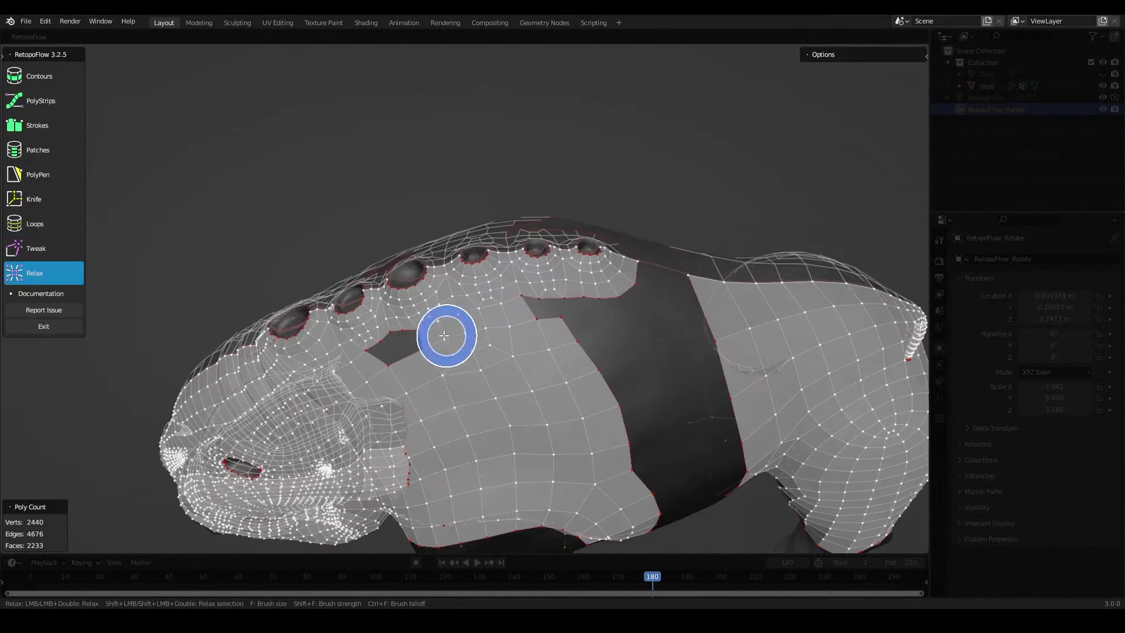
{"action": "scroll", "coordinate": [569, 313], "scroll_direction": "up", "scroll_amount": 2}
- Select and delete the faces beside the hole to enlarge it
{"action": "key", "text": "6"}
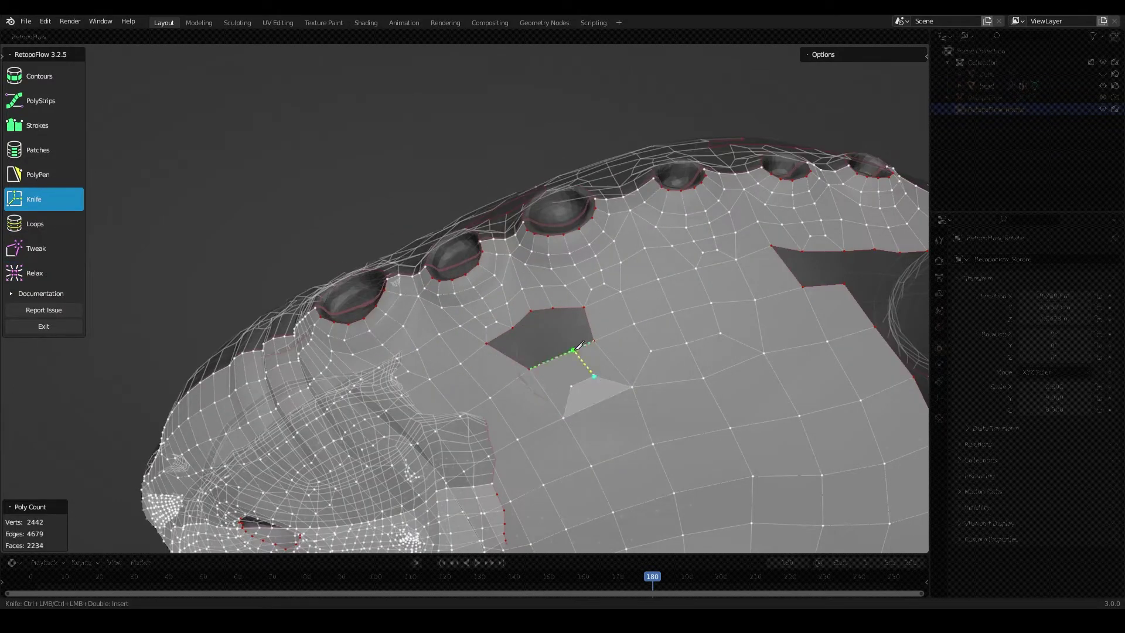
{"action": "scroll", "coordinate": [593, 375], "scroll_direction": "down", "scroll_amount": 2}
{"action": "left_click", "coordinate": [613, 325]}
{"action": "mouse_move", "coordinate": [537, 337]}
{"action": "middle_mouse_down"}
{"action": "mouse_move", "coordinate": [614, 325]}
{"action": "mouse_move", "coordinate": [597, 403]}
{"action": "middle_mouse_up"}
{"action": "key", "text": "Delete"}
- Add faces at the hole edge and dissolve the extra vertex there
{"action": "left_click", "coordinate": [597, 403], "text": "ctrl"}
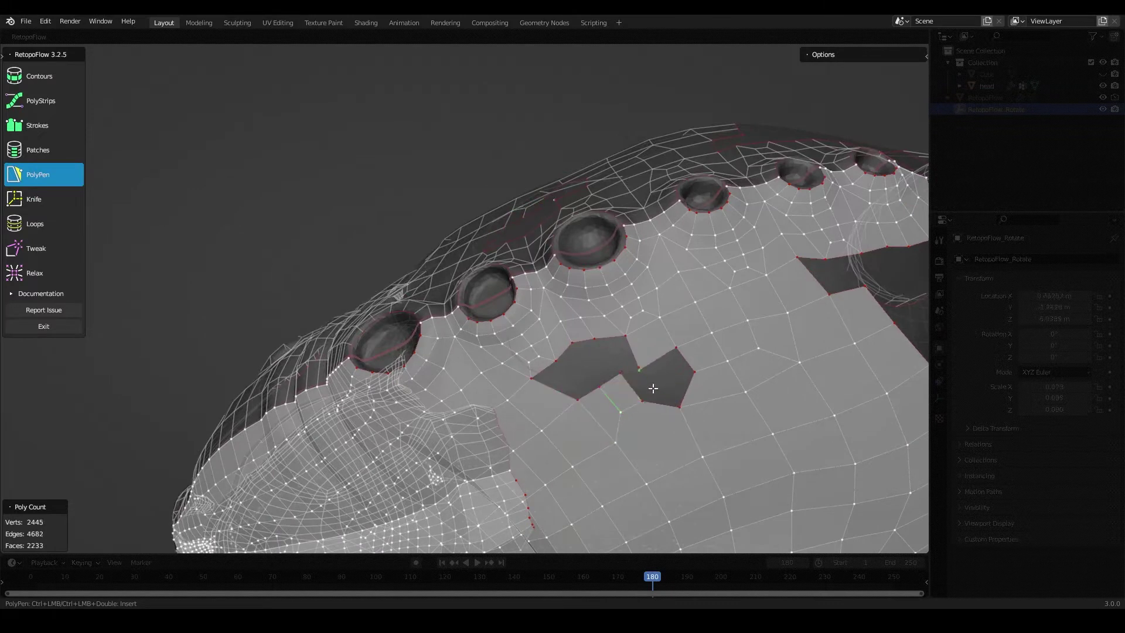
{"action": "scroll", "coordinate": [653, 388], "scroll_direction": "up", "scroll_amount": 2}
{"action": "key", "text": "x"}
{"action": "left_click", "coordinate": [822, 452]}
{"action": "scroll", "coordinate": [588, 434], "scroll_direction": "down", "scroll_amount": 2}
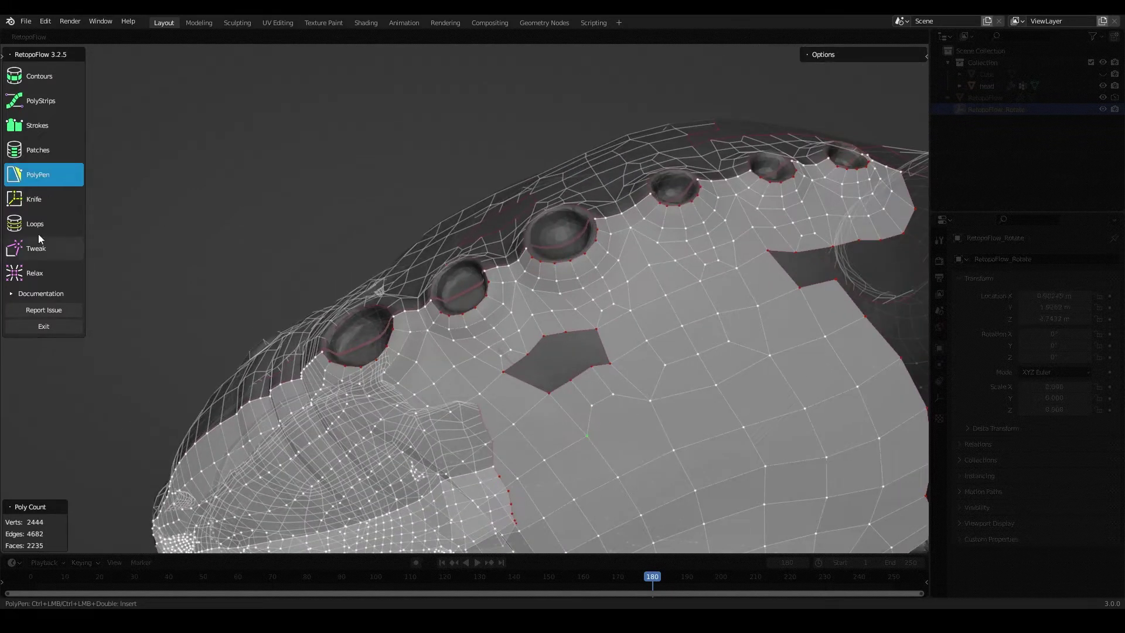
{"action": "left_click", "coordinate": [585, 435], "text": "ctrl"}
- Delete the faces next to the hole, viewed from above
{"action": "mouse_move", "coordinate": [572, 363]}
{"action": "middle_mouse_down"}
{"action": "mouse_move", "coordinate": [531, 272]}
{"action": "mouse_move", "coordinate": [577, 287]}
{"action": "middle_mouse_up"}
{"action": "left_click", "coordinate": [578, 287]}
{"action": "key", "text": "x"}
{"action": "left_click", "coordinate": [586, 354]}
{"action": "mouse_move", "coordinate": [586, 354]}
{"action": "middle_mouse_down"}
{"action": "mouse_move", "coordinate": [519, 299]}
{"action": "mouse_move", "coordinate": [562, 275]}
{"action": "mouse_move", "coordinate": [502, 250]}
{"action": "middle_mouse_up"}
- Remove the edge loop running across the back
{"action": "key", "text": "7"}
{"action": "scroll", "coordinate": [562, 275], "scroll_direction": "down", "scroll_amount": 4}
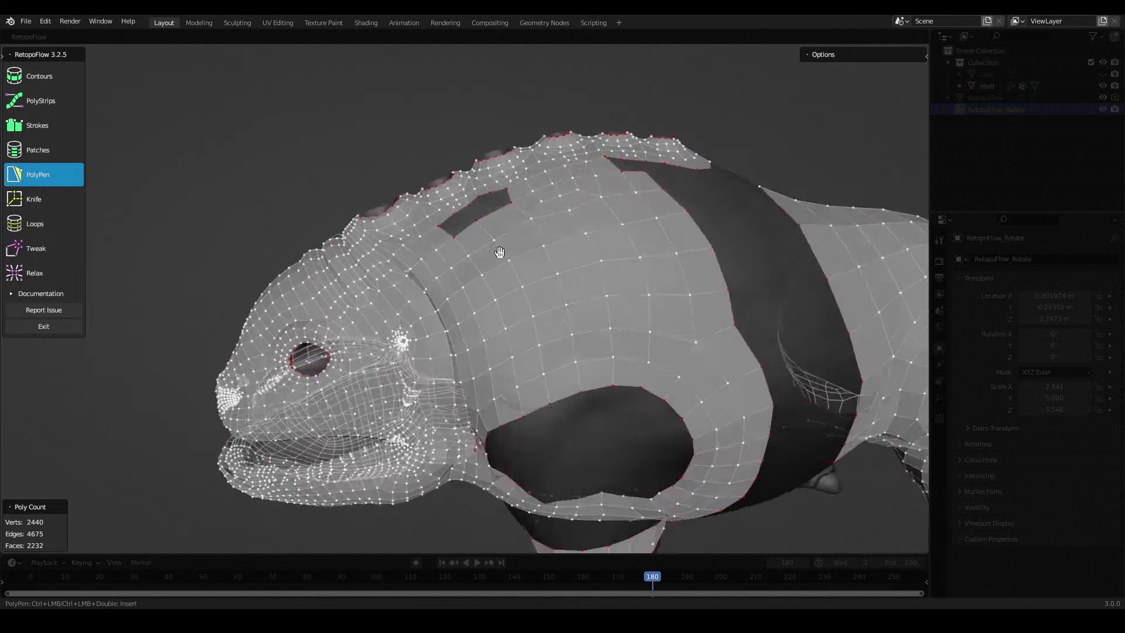
{"action": "scroll", "coordinate": [527, 279], "scroll_direction": "up", "scroll_amount": 2}
{"action": "scroll", "coordinate": [490, 296], "scroll_direction": "down", "scroll_amount": 5}
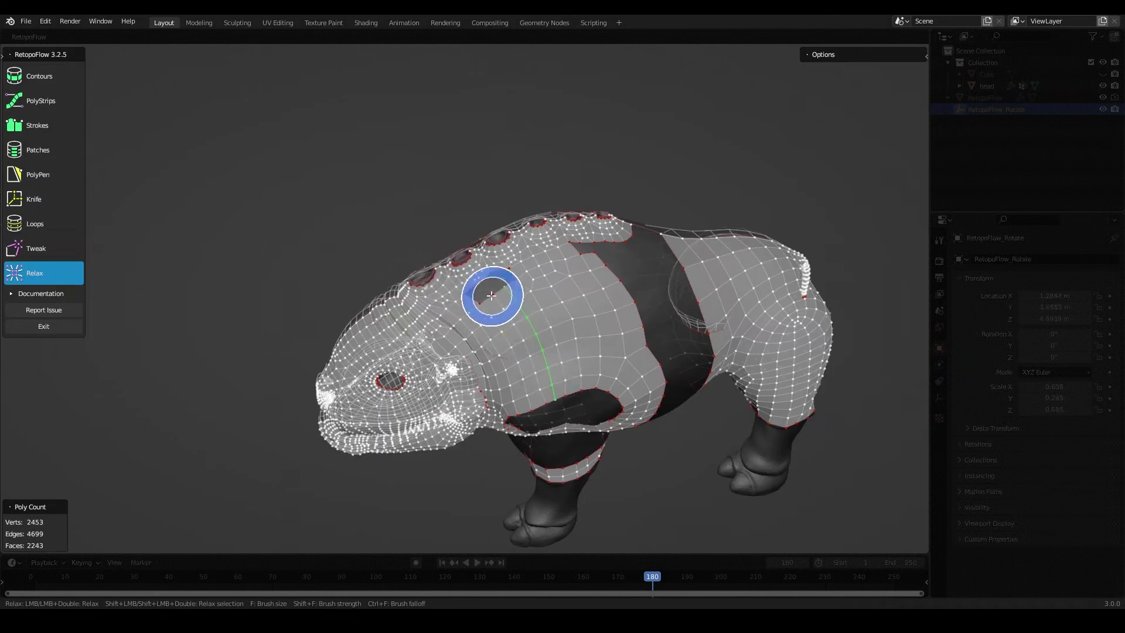
{"action": "scroll", "coordinate": [543, 319], "scroll_direction": "up", "scroll_amount": 7}
{"action": "middle_click_drag", "start_coordinate": [502, 325], "coordinate": [443, 334]}
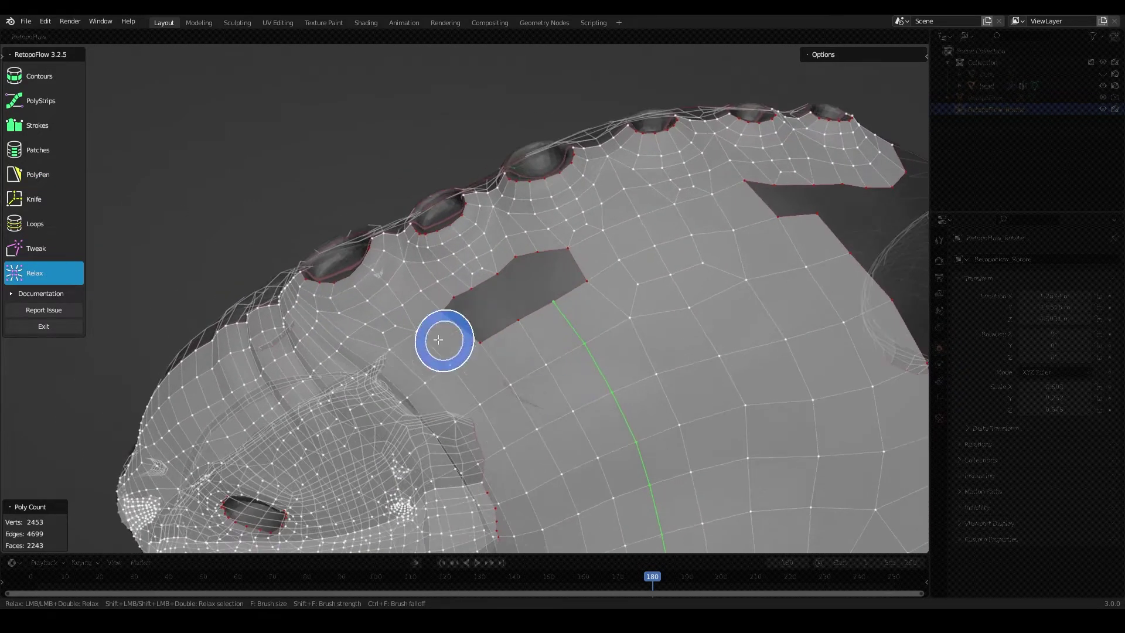
{"action": "key", "text": "6"}
{"action": "key", "text": "9"}
{"action": "key", "text": "ctrl+z"}
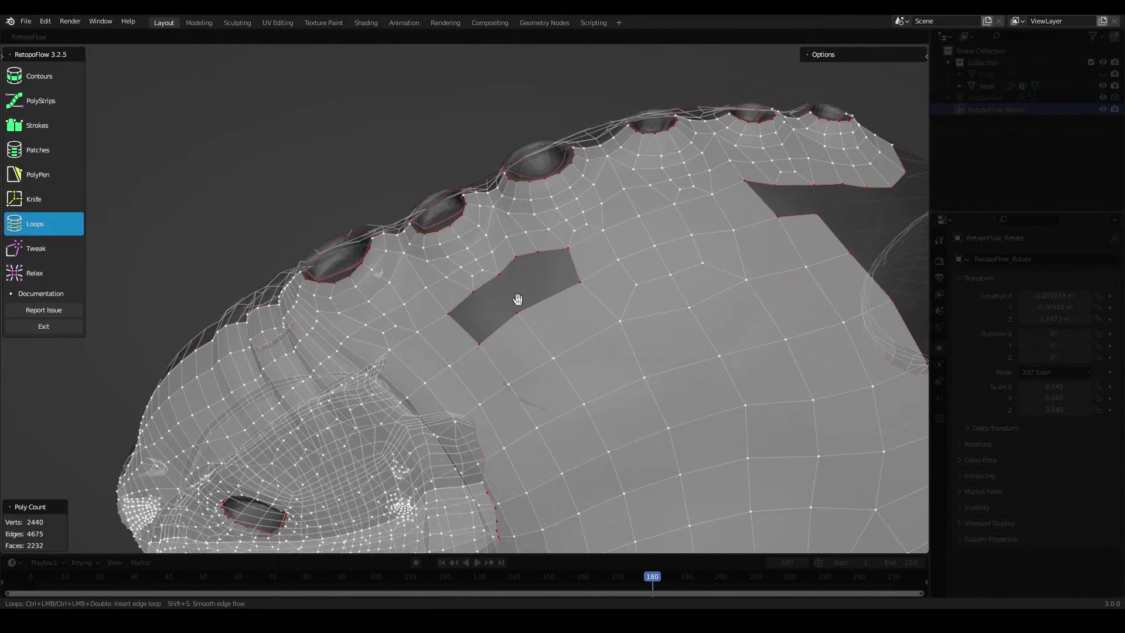
- Cut a new Knife edge line across the back beside the gap
{"action": "left_click", "coordinate": [567, 349]}
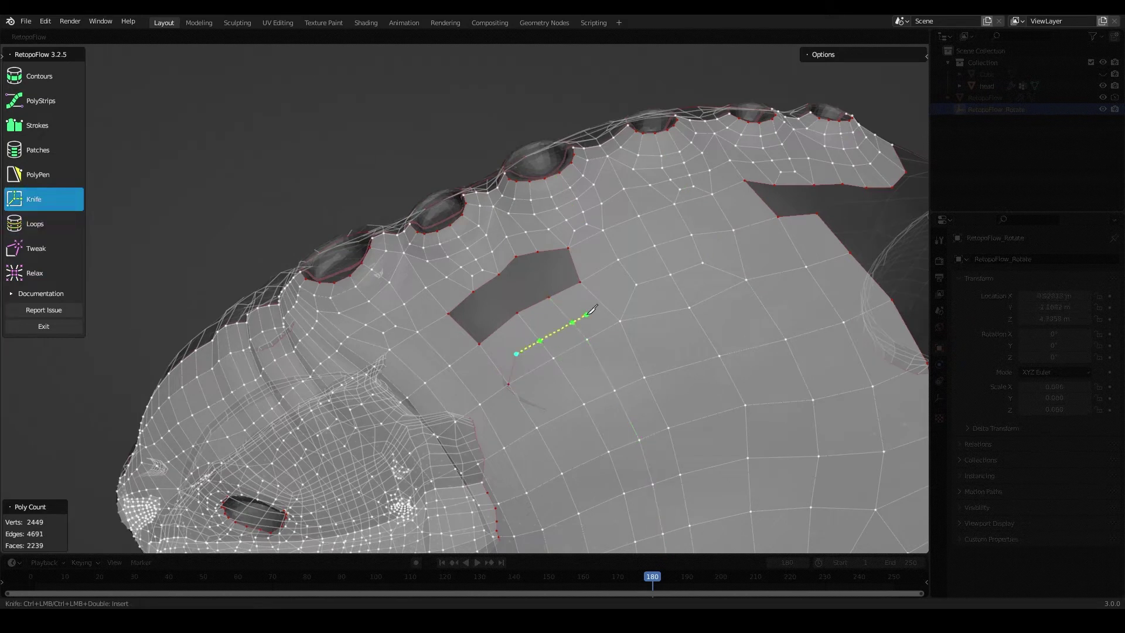
{"action": "left_click", "coordinate": [503, 325]}
{"action": "key", "text": "5"}
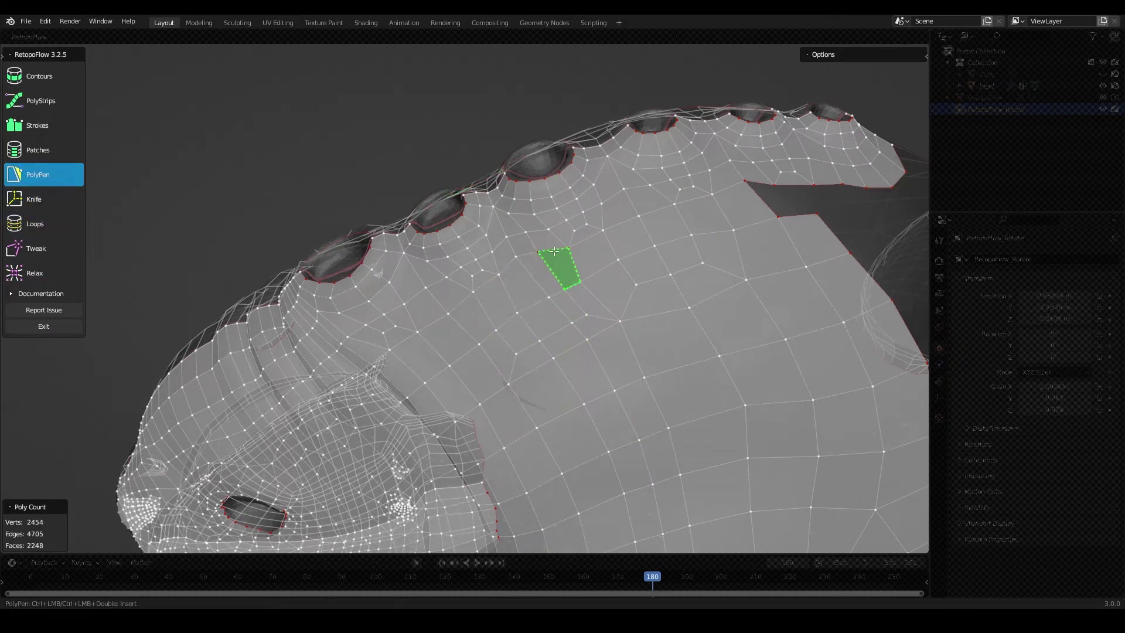
{"action": "key", "text": "7"}
{"action": "left_click", "coordinate": [42, 283]}
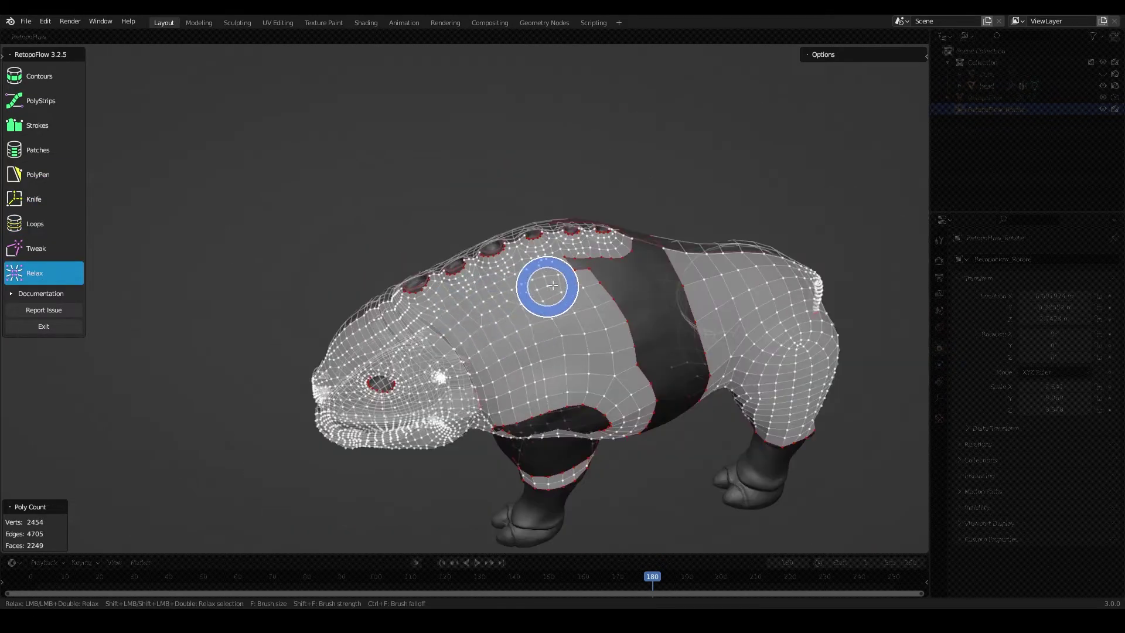
- Delete the stray vertex near the gap and fill the notch in the mesh edge
{"action": "middle_click_drag", "start_coordinate": [553, 286], "coordinate": [523, 296]}
{"action": "scroll", "coordinate": [562, 375], "scroll_direction": "up", "scroll_amount": 5}
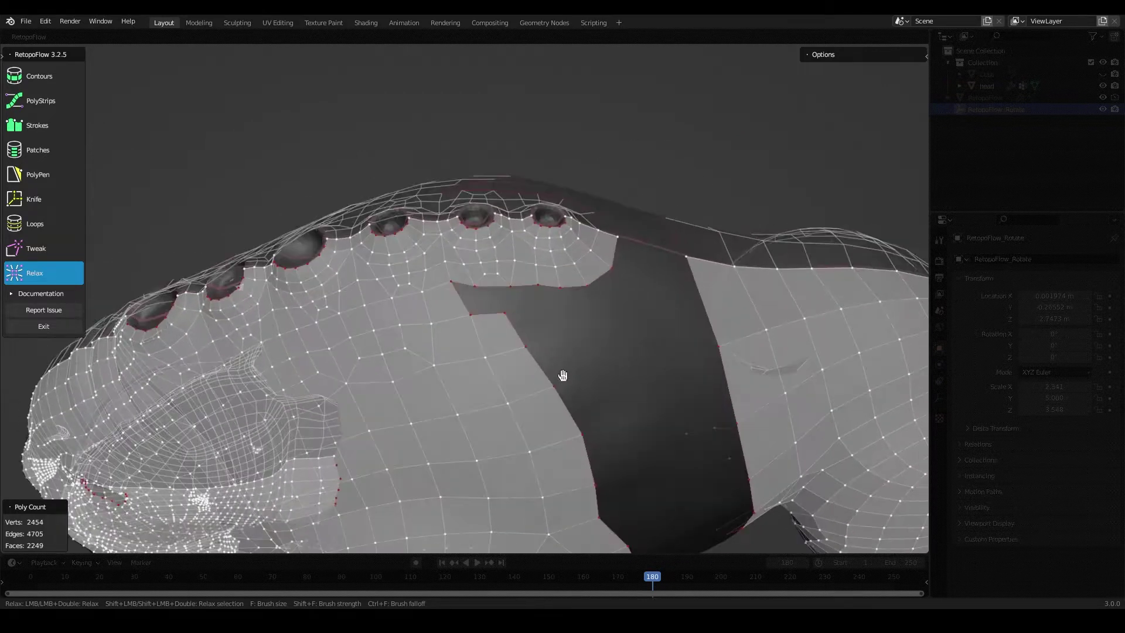
{"action": "left_click", "coordinate": [44, 175]}
{"action": "key", "text": "x"}
{"action": "left_click", "coordinate": [522, 360]}
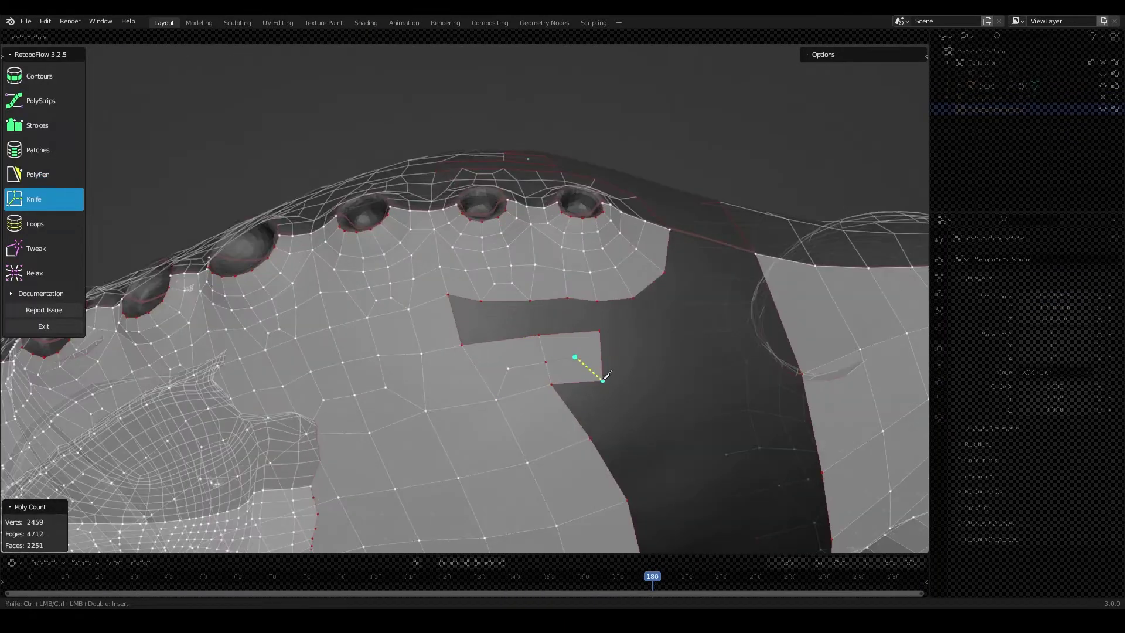
{"action": "left_click", "coordinate": [503, 317], "text": "ctrl"}
- Add the first PolyPen quads along the edge of the dark band
{"action": "key", "text": "7"}
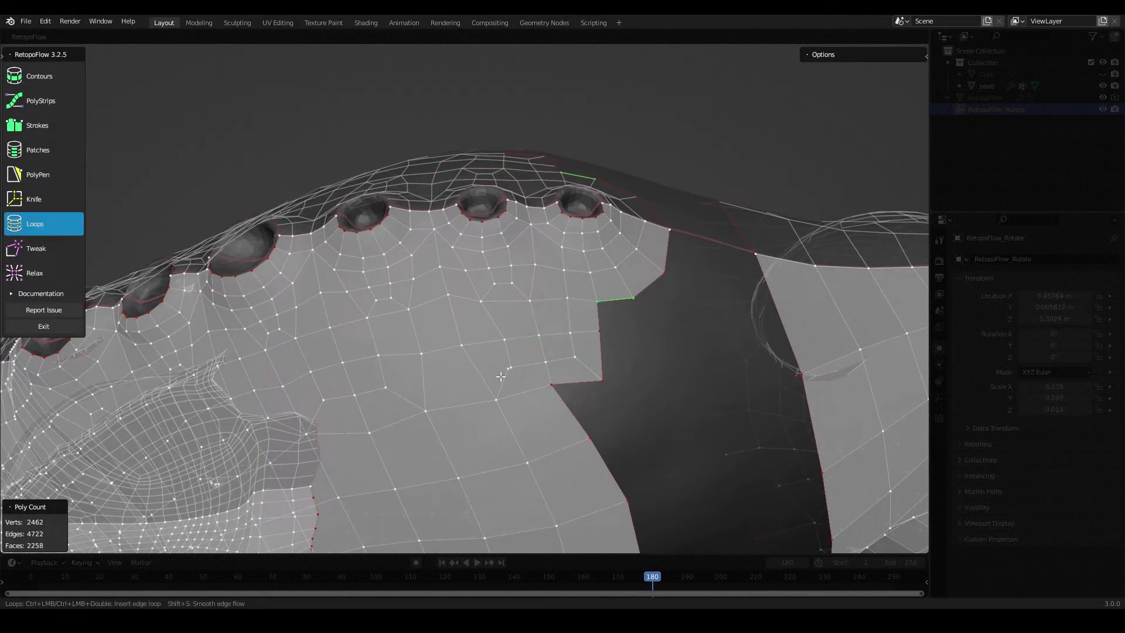
{"action": "mouse_move", "coordinate": [504, 316]}
{"action": "middle_mouse_down"}
{"action": "mouse_move", "coordinate": [629, 437]}
{"action": "mouse_move", "coordinate": [523, 326]}
{"action": "mouse_move", "coordinate": [459, 284]}
{"action": "mouse_move", "coordinate": [502, 243]}
{"action": "mouse_move", "coordinate": [460, 314]}
{"action": "middle_mouse_up"}
{"action": "key", "text": "9"}
{"action": "key", "text": "5"}
{"action": "scroll", "coordinate": [498, 296], "scroll_direction": "up", "scroll_amount": 2}
{"action": "left_click", "coordinate": [497, 354], "text": "ctrl"}
{"action": "key", "text": "7"}
{"action": "key", "text": "5"}
{"action": "left_click", "coordinate": [501, 380], "text": "ctrl"}
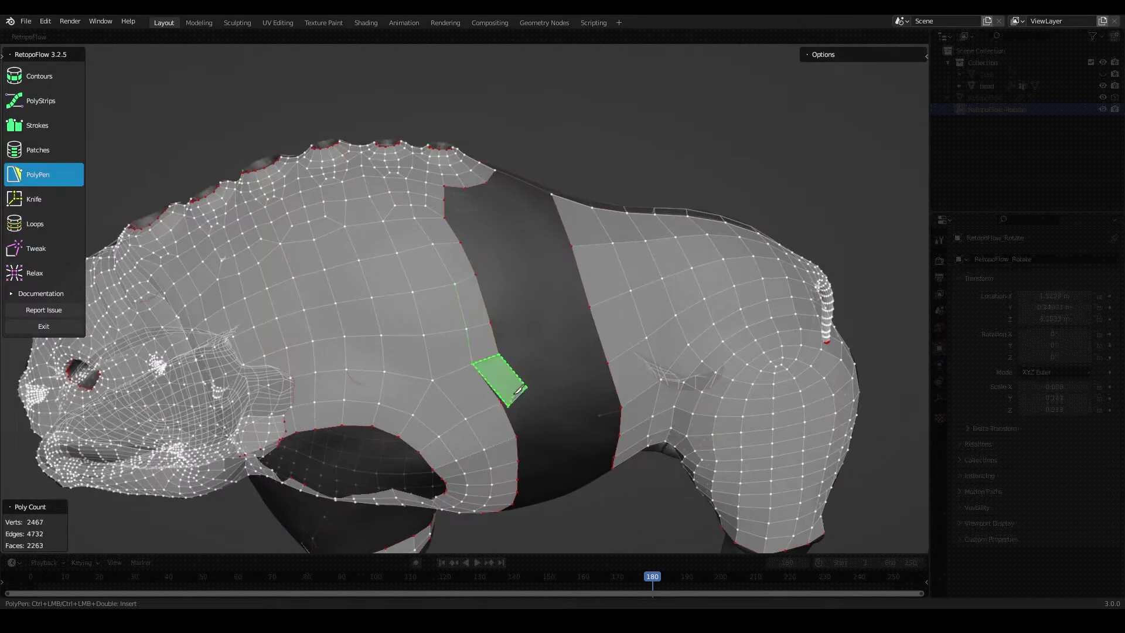
- Extend more quads into the dark band across the side and lower flank
{"action": "mouse_move", "coordinate": [501, 380]}
{"action": "middle_mouse_down"}
{"action": "mouse_move", "coordinate": [459, 332]}
{"action": "mouse_move", "coordinate": [463, 267]}
{"action": "middle_mouse_up"}
{"action": "left_click", "coordinate": [460, 322], "text": "ctrl"}
{"action": "middle_click_drag", "start_coordinate": [468, 338], "coordinate": [442, 322]}
{"action": "left_click", "coordinate": [442, 323], "text": "ctrl"}
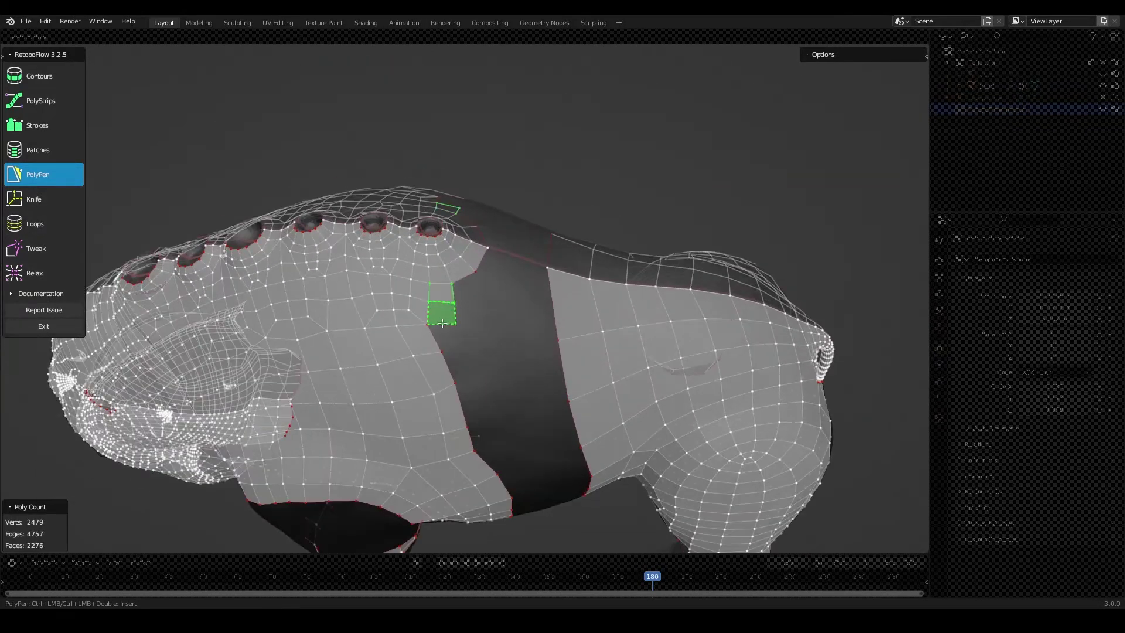
{"action": "left_click", "coordinate": [504, 463], "text": "ctrl"}
{"action": "middle_click_drag", "start_coordinate": [504, 464], "coordinate": [509, 336]}
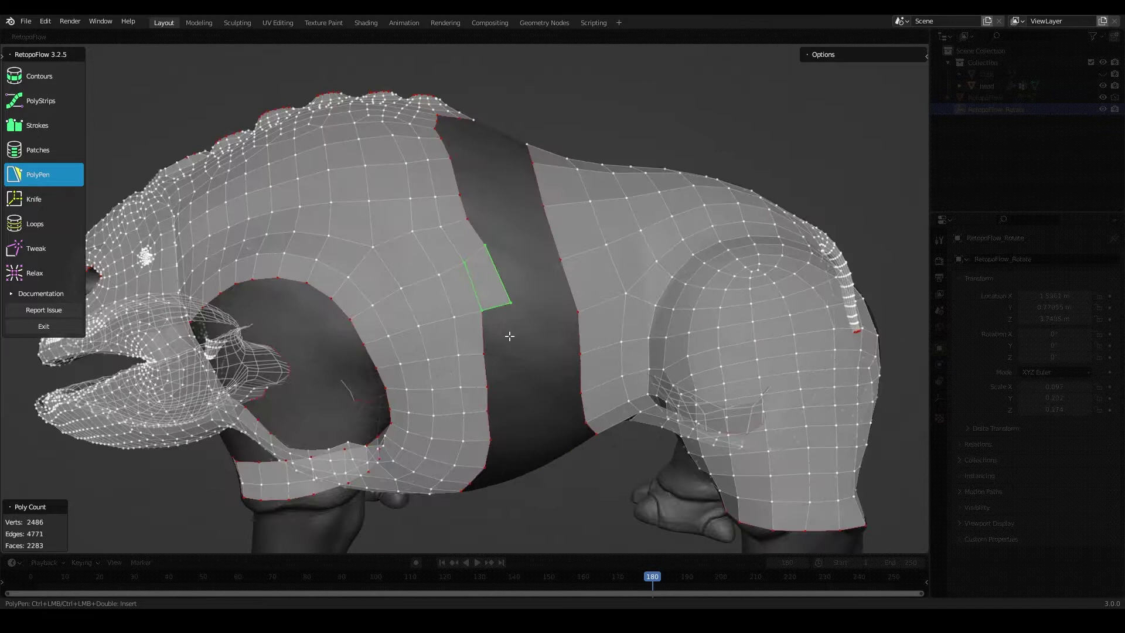
{"action": "left_click", "coordinate": [509, 403], "text": "ctrl"}
{"action": "mouse_move", "coordinate": [509, 403]}
{"action": "middle_mouse_down"}
{"action": "mouse_move", "coordinate": [482, 289]}
{"action": "mouse_move", "coordinate": [499, 270]}
{"action": "middle_mouse_up"}
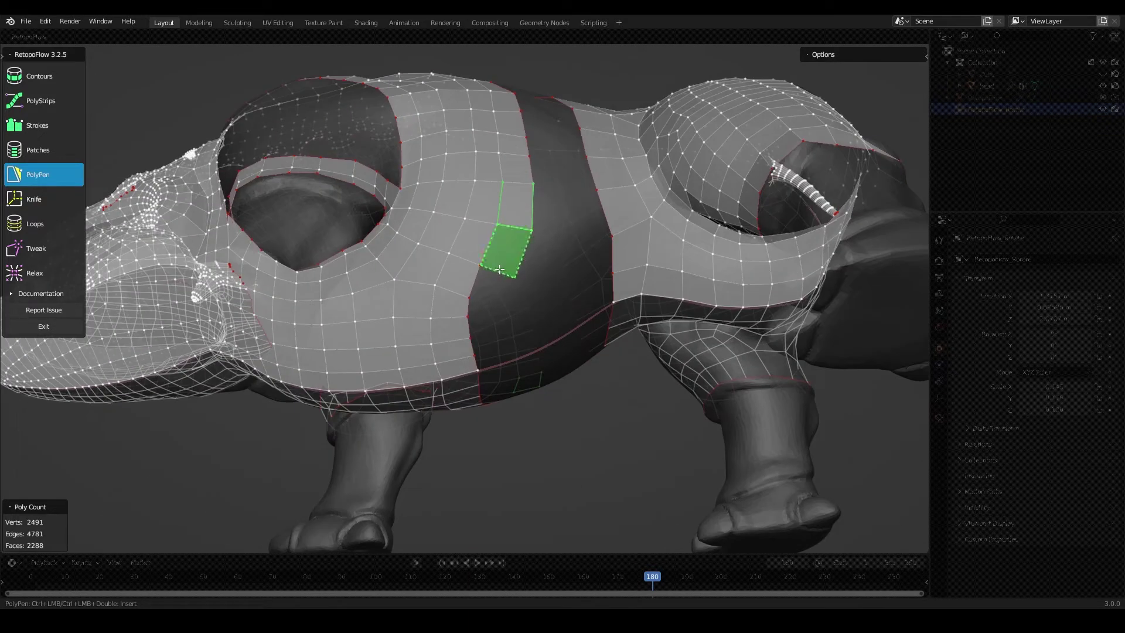
{"action": "left_click", "coordinate": [486, 350], "text": "ctrl"}
{"action": "scroll", "coordinate": [487, 350], "scroll_direction": "down", "scroll_amount": 5}
{"action": "key", "text": "9"}
{"action": "mouse_move", "coordinate": [486, 350]}
{"action": "middle_mouse_down"}
{"action": "mouse_move", "coordinate": [482, 170]}
{"action": "mouse_move", "coordinate": [502, 364]}
{"action": "middle_mouse_up"}
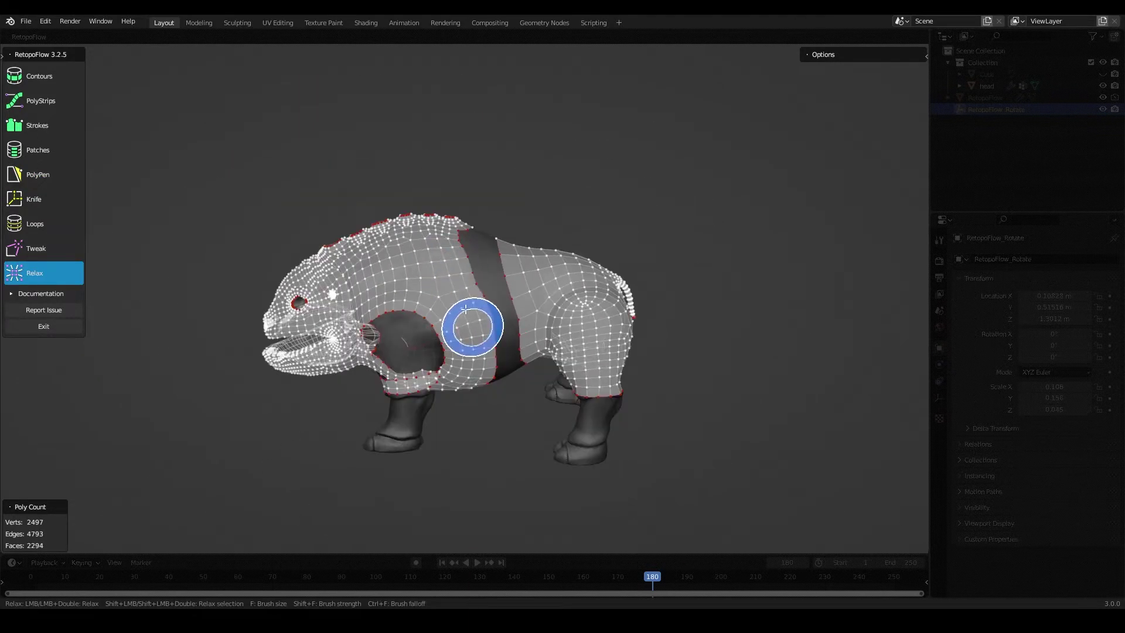
- Fill the gap beside the existing quad and add a face at the band edge on the back
{"action": "scroll", "coordinate": [465, 310], "scroll_direction": "up", "scroll_amount": 3}
{"action": "middle_click_drag", "start_coordinate": [466, 310], "coordinate": [514, 334]}
{"action": "key", "text": "7"}
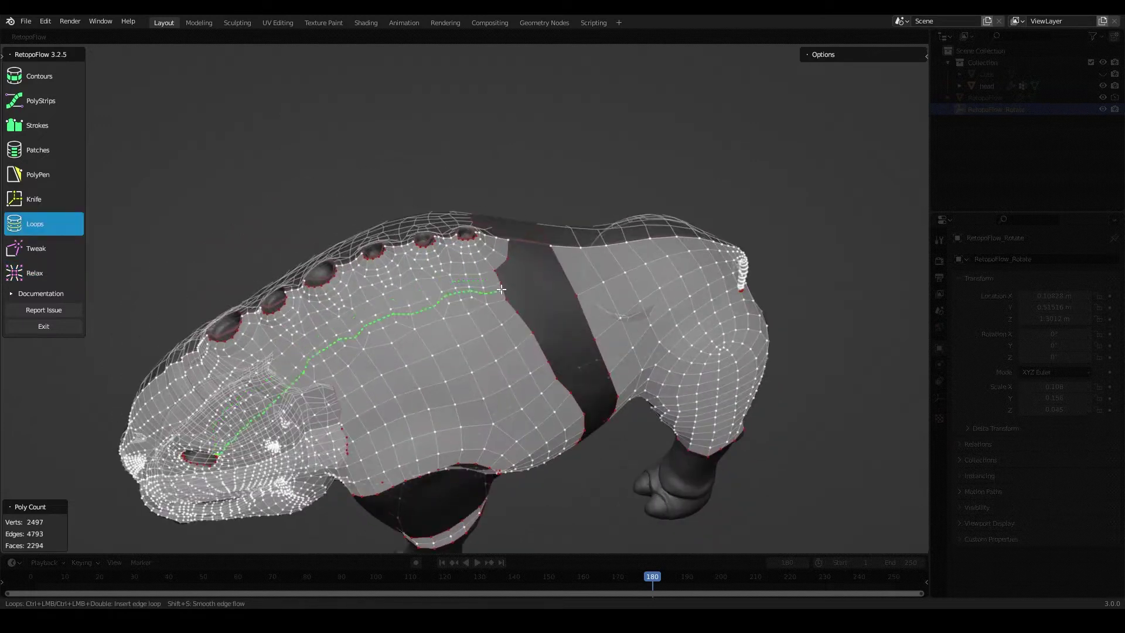
{"action": "scroll", "coordinate": [501, 289], "scroll_direction": "up", "scroll_amount": 3}
{"action": "middle_click_drag", "start_coordinate": [501, 289], "coordinate": [480, 304]}
{"action": "scroll", "coordinate": [481, 305], "scroll_direction": "down", "scroll_amount": 4}
{"action": "key", "text": "5"}
{"action": "scroll", "coordinate": [457, 322], "scroll_direction": "up", "scroll_amount": 4}
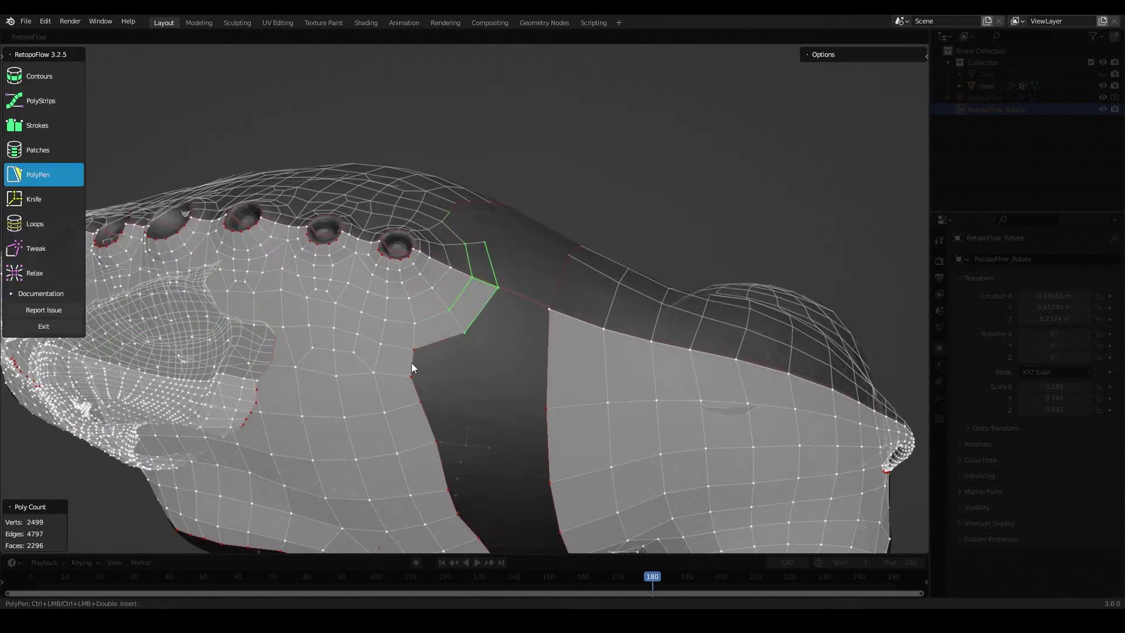
{"action": "scroll", "coordinate": [514, 392], "scroll_direction": "down", "scroll_amount": 5}
{"action": "mouse_move", "coordinate": [515, 392]}
{"action": "middle_mouse_down"}
{"action": "mouse_move", "coordinate": [485, 339]}
{"action": "mouse_move", "coordinate": [510, 293]}
{"action": "mouse_move", "coordinate": [476, 249]}
{"action": "middle_mouse_up"}
{"action": "key", "text": "7"}
{"action": "key", "text": "5"}
{"action": "scroll", "coordinate": [511, 282], "scroll_direction": "up", "scroll_amount": 5}
{"action": "left_click", "coordinate": [510, 282], "text": "ctrl"}
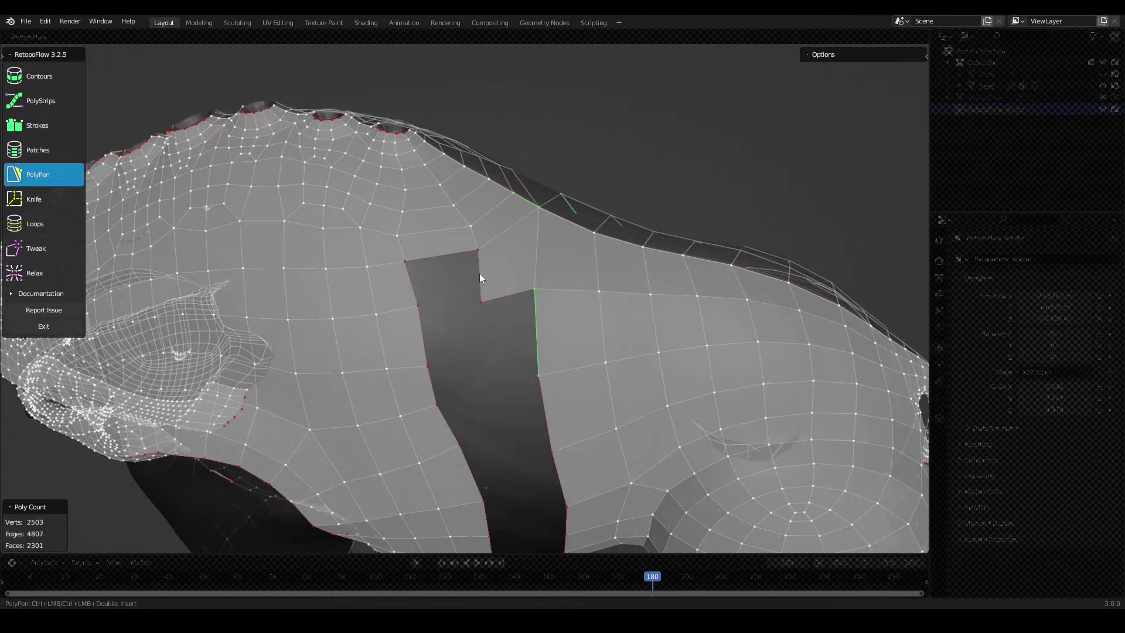
{"action": "left_click", "coordinate": [479, 277], "text": "ctrl"}
- Relax the mesh, then undo the last added face
{"action": "scroll", "coordinate": [536, 363], "scroll_direction": "down", "scroll_amount": 5}
{"action": "mouse_move", "coordinate": [536, 364]}
{"action": "middle_mouse_down"}
{"action": "mouse_move", "coordinate": [555, 359]}
{"action": "mouse_move", "coordinate": [487, 311]}
{"action": "middle_mouse_up"}
{"action": "scroll", "coordinate": [487, 311], "scroll_direction": "down", "scroll_amount": 2}
{"action": "key", "text": "9"}
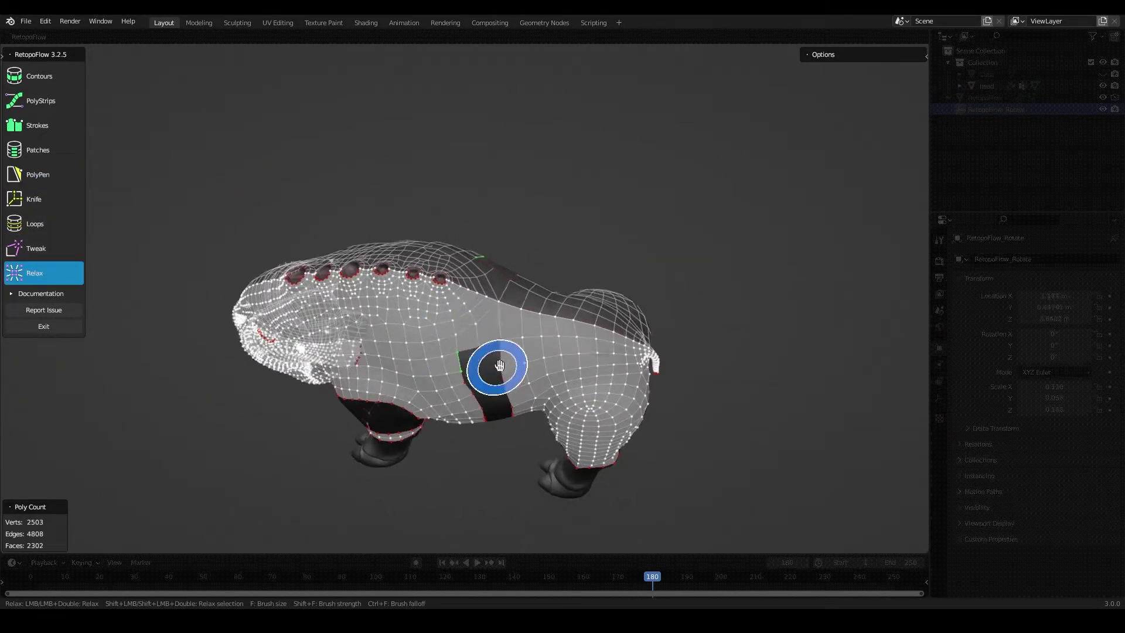
{"action": "middle_click_drag", "start_coordinate": [499, 365], "coordinate": [370, 275]}
{"action": "scroll", "coordinate": [370, 276], "scroll_direction": "up", "scroll_amount": 3}
{"action": "key", "text": "5"}
{"action": "key", "text": "ctrl+z"}
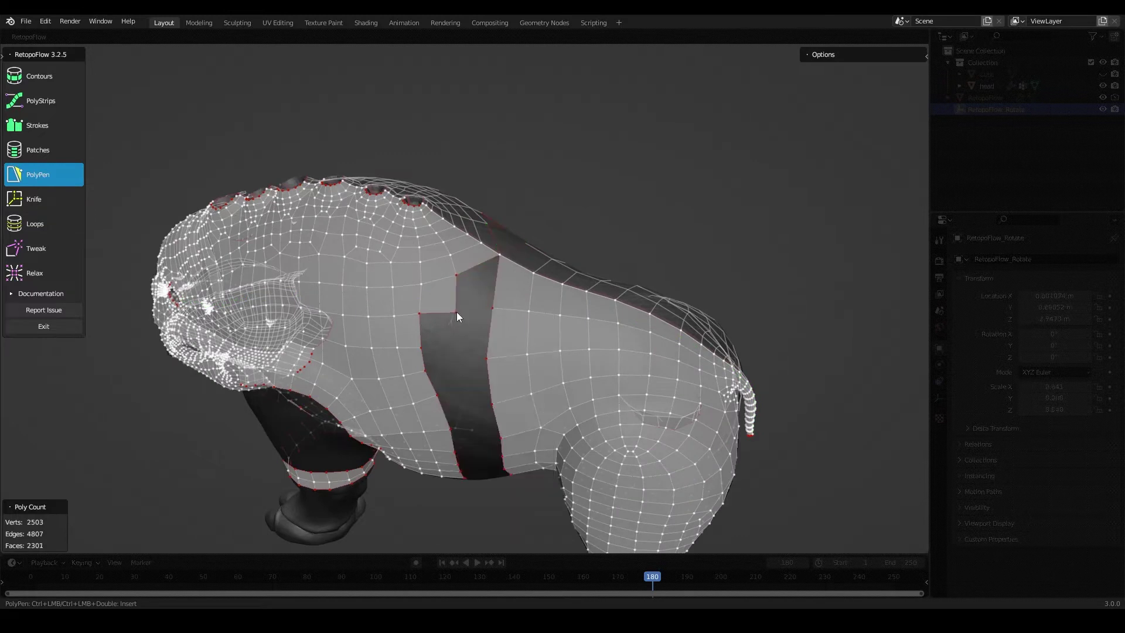
- Switch between Knife, PolyPen and Loops while orbiting around the creature's side
{"action": "key", "text": "6"}
{"action": "mouse_move", "coordinate": [456, 313]}
{"action": "middle_mouse_down"}
{"action": "mouse_move", "coordinate": [592, 311]}
{"action": "mouse_move", "coordinate": [634, 324]}
{"action": "middle_mouse_up"}
{"action": "key", "text": "5"}
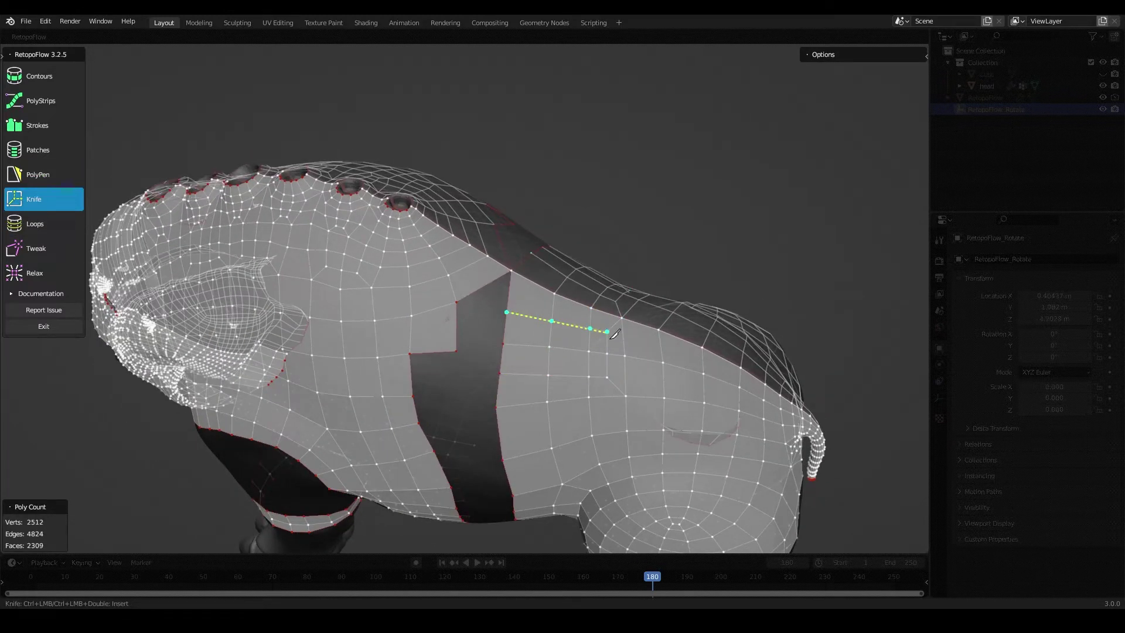
{"action": "key", "text": "7"}
{"action": "mouse_move", "coordinate": [614, 334]}
{"action": "middle_mouse_down"}
{"action": "mouse_move", "coordinate": [515, 369]}
{"action": "mouse_move", "coordinate": [535, 274]}
{"action": "middle_mouse_up"}
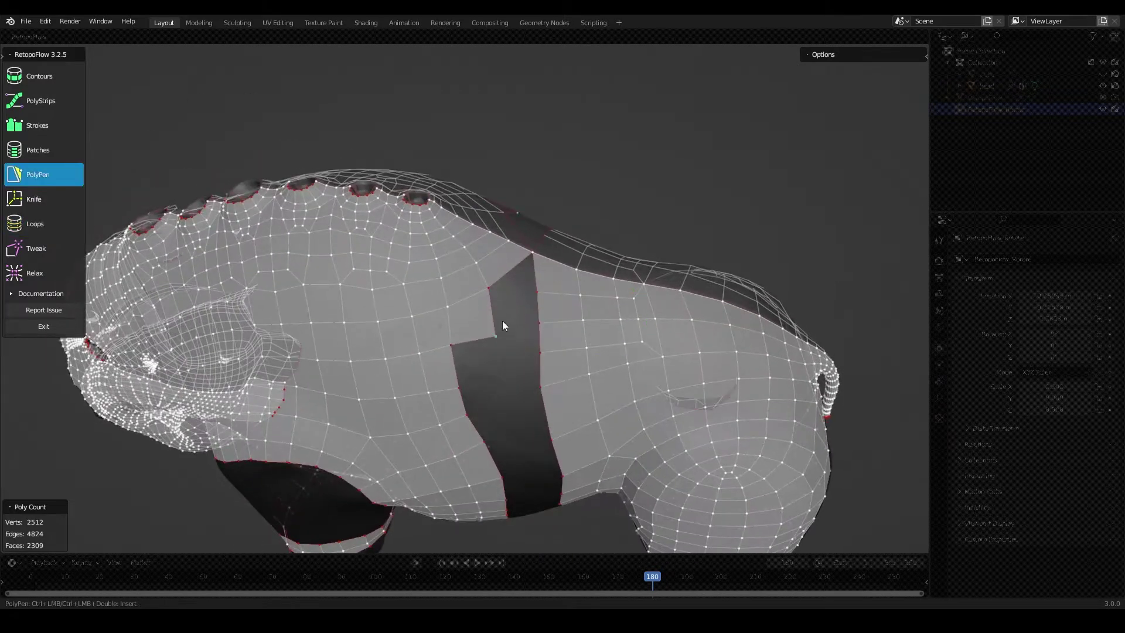
{"action": "key", "text": "7"}
{"action": "mouse_move", "coordinate": [484, 351]}
{"action": "middle_mouse_down"}
{"action": "mouse_move", "coordinate": [422, 265]}
{"action": "mouse_move", "coordinate": [508, 329]}
{"action": "mouse_move", "coordinate": [501, 313]}
{"action": "mouse_move", "coordinate": [519, 284]}
{"action": "mouse_move", "coordinate": [544, 324]}
{"action": "mouse_move", "coordinate": [486, 243]}
{"action": "mouse_move", "coordinate": [532, 227]}
{"action": "mouse_move", "coordinate": [582, 268]}
{"action": "mouse_move", "coordinate": [513, 214]}
{"action": "middle_mouse_up"}
{"action": "key", "text": "5"}
- Fill the notch in the dark gap and add a face at the band edge, then relax
{"action": "left_click", "coordinate": [540, 322]}
{"action": "left_click", "coordinate": [507, 328]}
{"action": "scroll", "coordinate": [508, 328], "scroll_direction": "down", "scroll_amount": 4}
{"action": "key", "text": "9"}
{"action": "scroll", "coordinate": [512, 314], "scroll_direction": "up", "scroll_amount": 2}
{"action": "key", "text": "5"}
- Cut new edges across the chest with Knife and relax the result
{"action": "scroll", "coordinate": [514, 215], "scroll_direction": "up", "scroll_amount": 2}
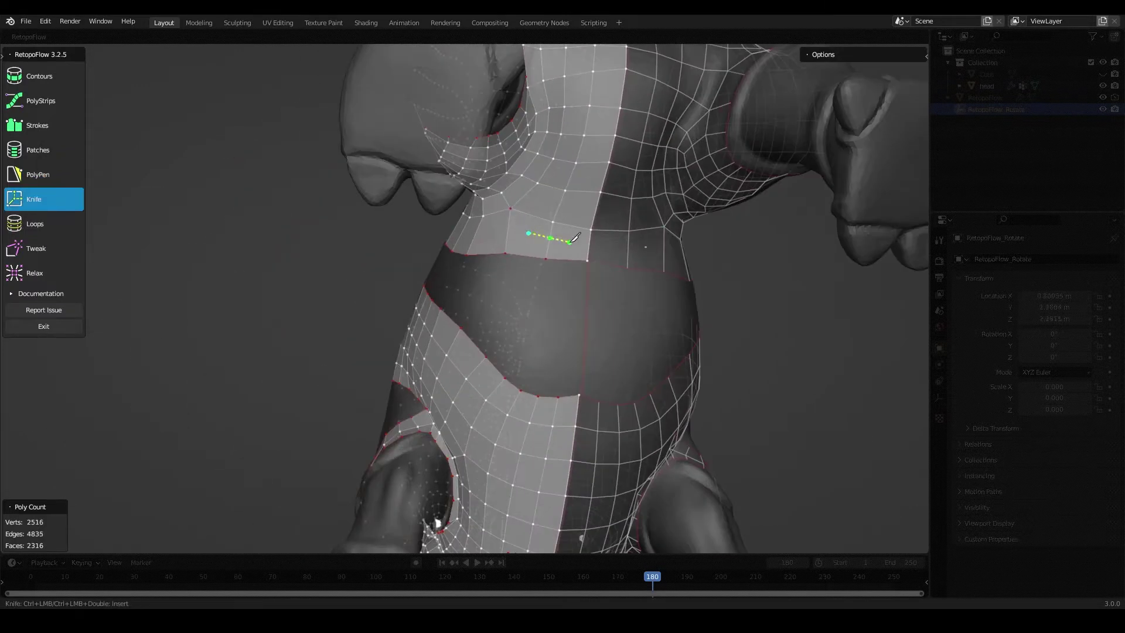
{"action": "middle_click_drag", "start_coordinate": [574, 237], "coordinate": [598, 236]}
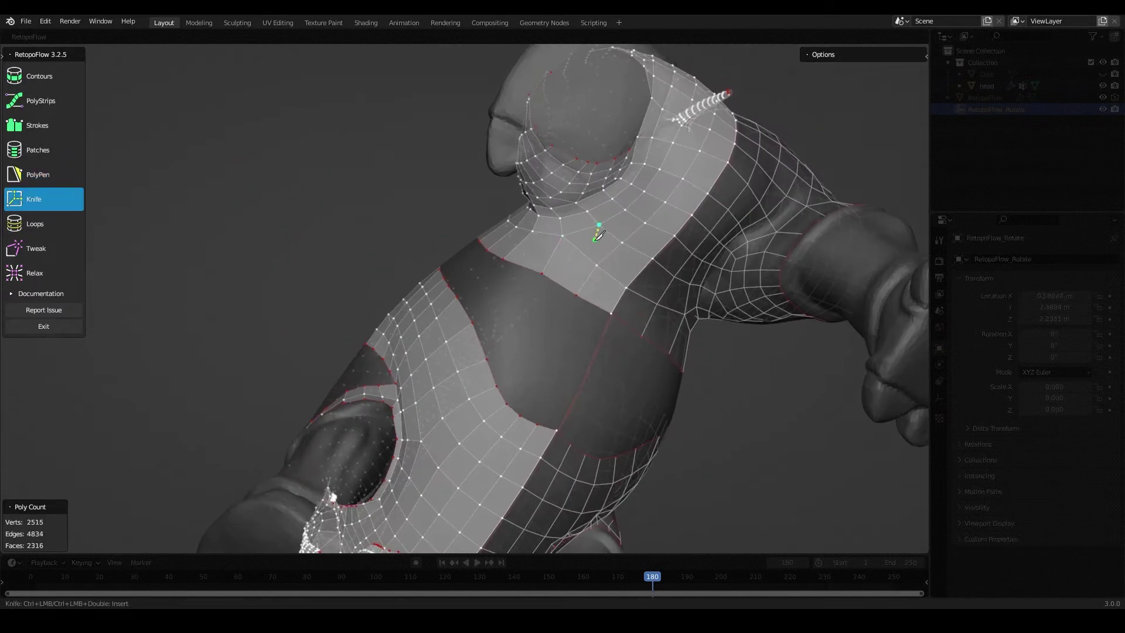
{"action": "left_click", "coordinate": [566, 268], "text": "ctrl"}
{"action": "key", "text": "9"}
{"action": "mouse_move", "coordinate": [571, 279]}
{"action": "middle_mouse_down"}
{"action": "mouse_move", "coordinate": [499, 285]}
{"action": "mouse_move", "coordinate": [156, 159]}
{"action": "middle_mouse_up"}
{"action": "key", "text": "7"}
{"action": "key", "text": "9"}
- Add new faces on the chest and in the belly gap, then relax
{"action": "key", "text": "5"}
{"action": "left_click", "coordinate": [519, 244], "text": "ctrl"}
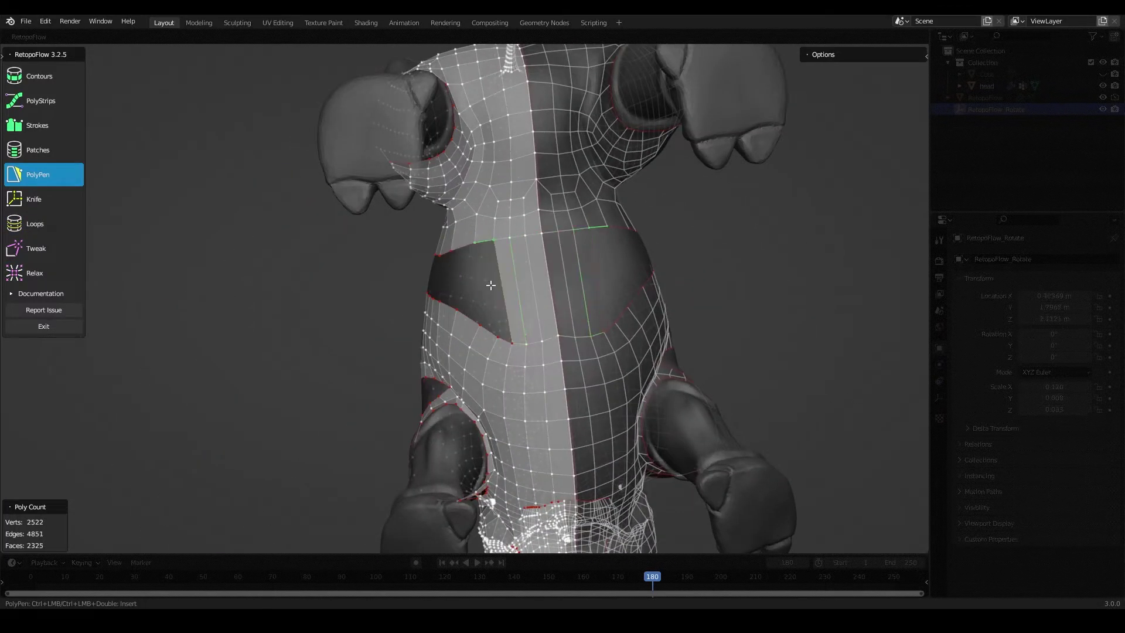
{"action": "left_click", "coordinate": [491, 286], "text": "ctrl"}
{"action": "middle_click_drag", "start_coordinate": [491, 285], "coordinate": [522, 309]}
{"action": "key", "text": "9"}
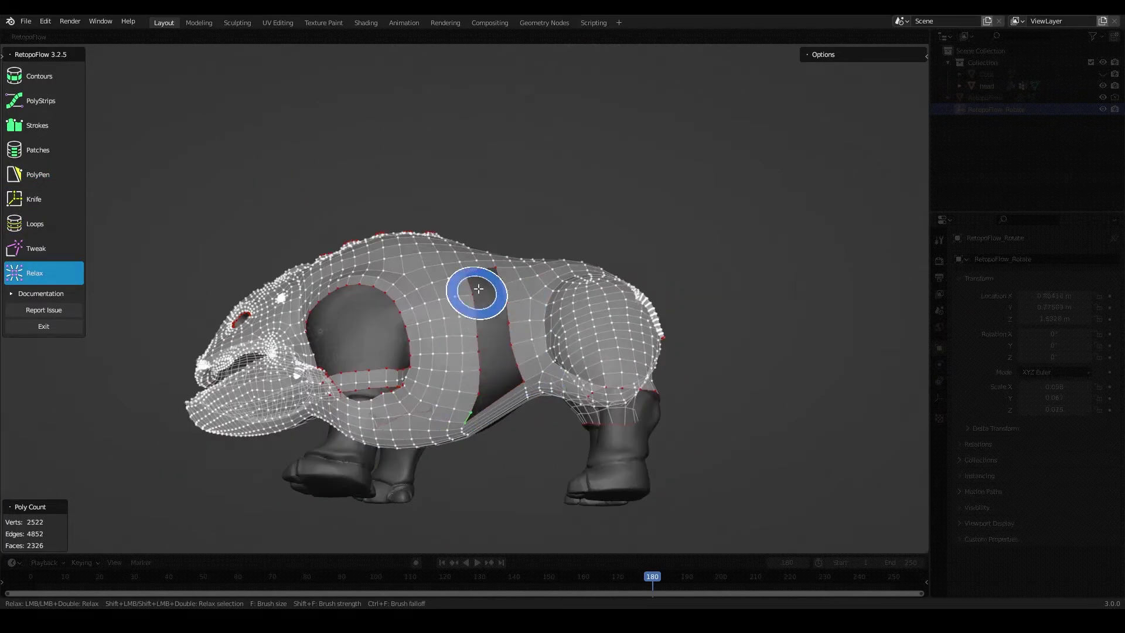
- Orbit over the back and flank while switching to Knife and Loops
{"action": "key", "text": "6"}
{"action": "scroll", "coordinate": [513, 346], "scroll_direction": "up", "scroll_amount": 3}
{"action": "scroll", "coordinate": [614, 332], "scroll_direction": "up", "scroll_amount": 3}
{"action": "middle_click_drag", "start_coordinate": [594, 327], "coordinate": [599, 384]}
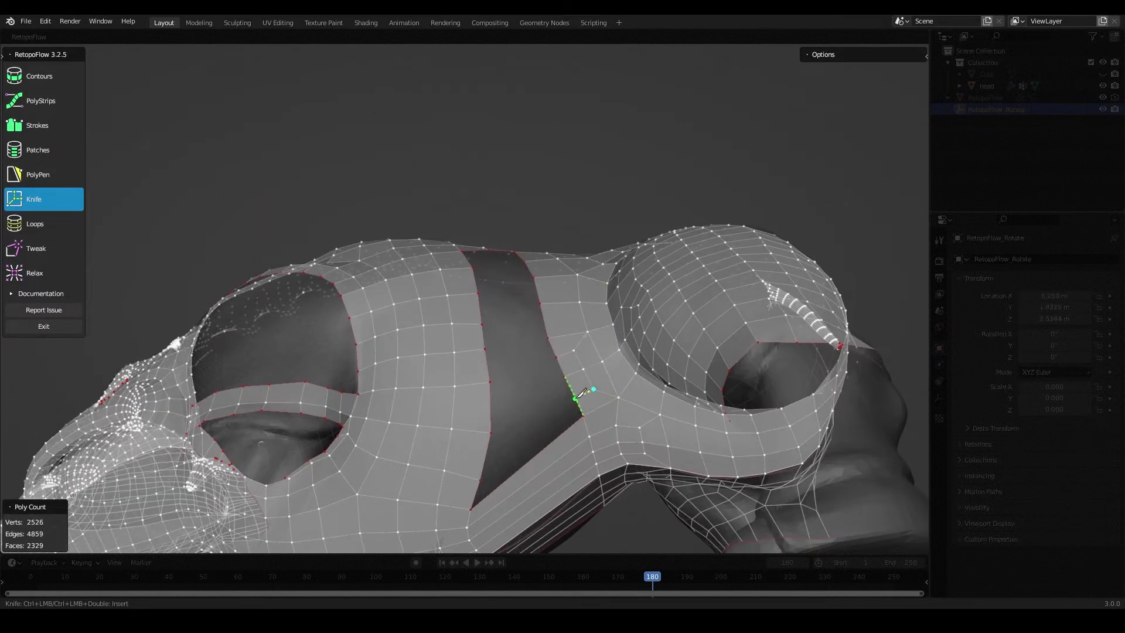
{"action": "middle_click_drag", "start_coordinate": [556, 420], "coordinate": [527, 351]}
{"action": "scroll", "coordinate": [527, 352], "scroll_direction": "down", "scroll_amount": 3}
{"action": "key", "text": "7"}
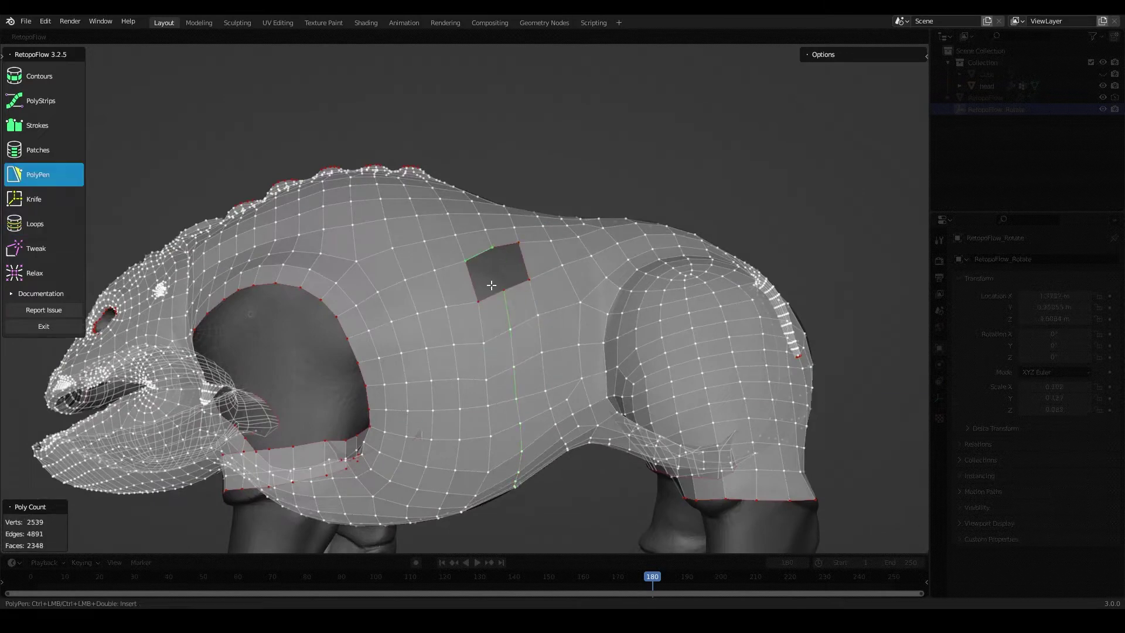
{"action": "scroll", "coordinate": [571, 355], "scroll_direction": "up", "scroll_amount": 3}
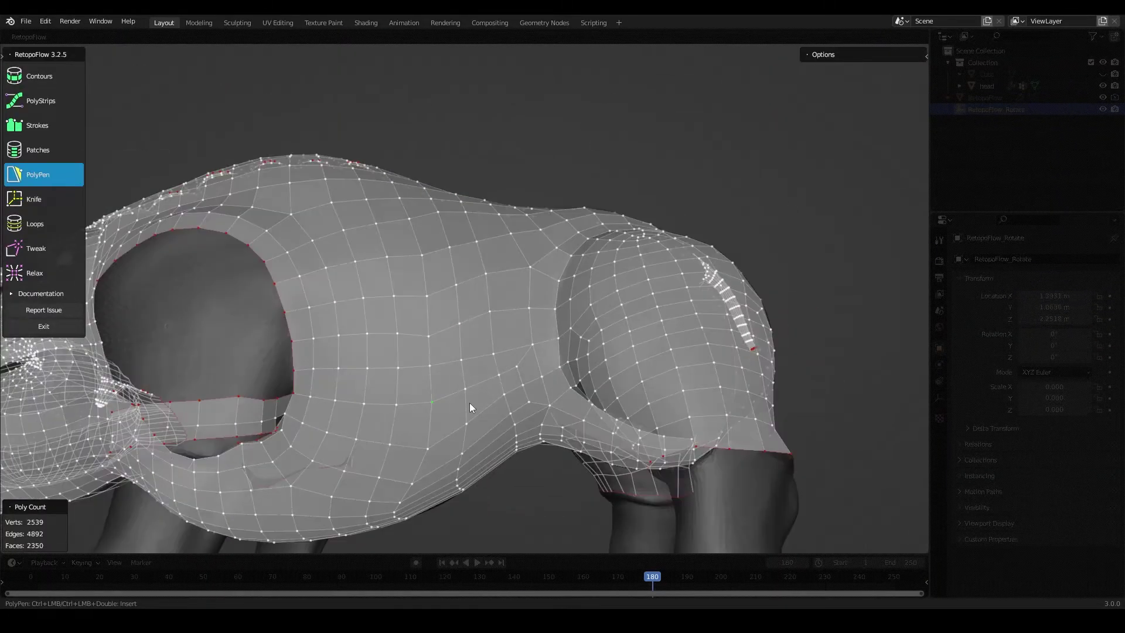
- Orbit around and under the body to inspect the remaining band
{"action": "mouse_move", "coordinate": [473, 331]}
{"action": "middle_mouse_down"}
{"action": "mouse_move", "coordinate": [469, 394]}
{"action": "mouse_move", "coordinate": [427, 352]}
{"action": "middle_mouse_up"}
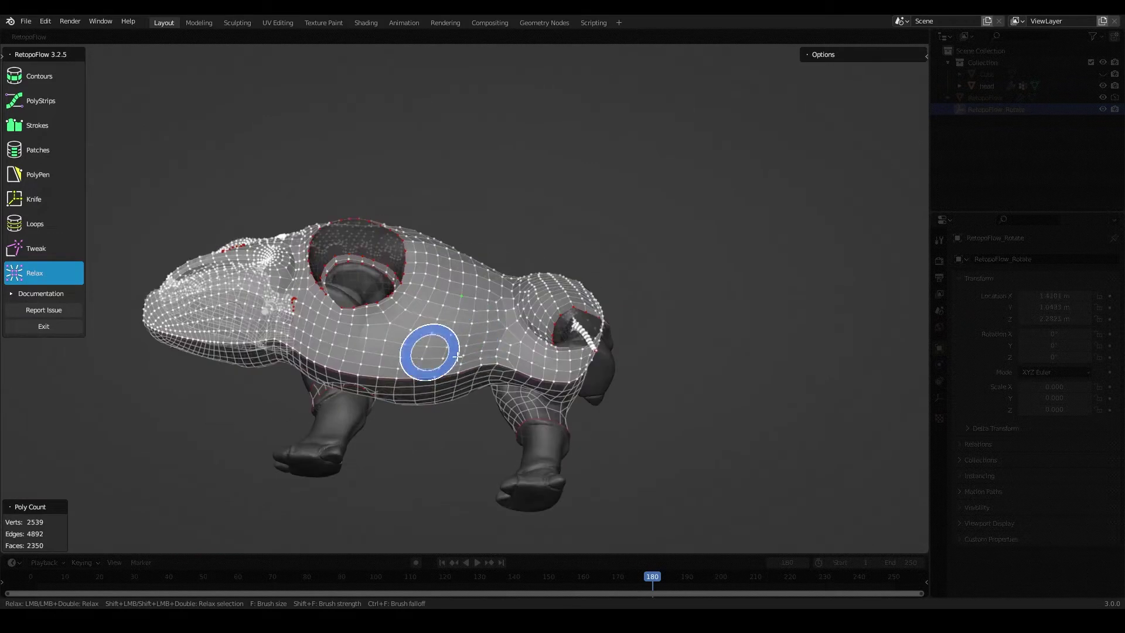
{"action": "scroll", "coordinate": [482, 438], "scroll_direction": "up", "scroll_amount": 5}
{"action": "middle_click_drag", "start_coordinate": [482, 439], "coordinate": [515, 218]}
{"action": "scroll", "coordinate": [477, 289], "scroll_direction": "down", "scroll_amount": 5}
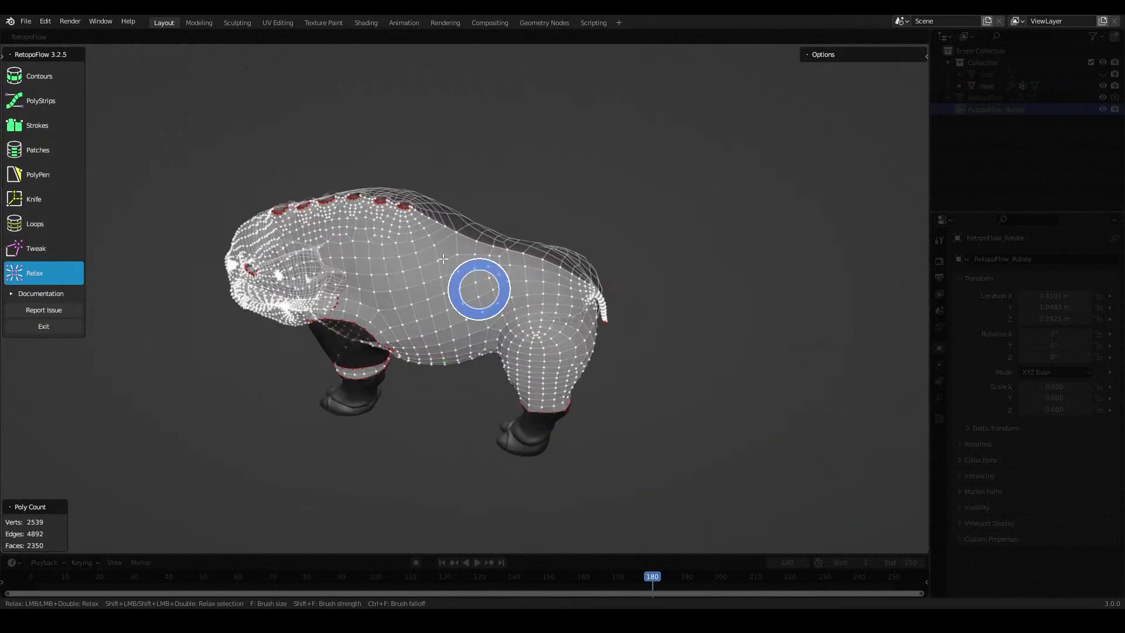
{"action": "mouse_move", "coordinate": [477, 289]}
{"action": "middle_mouse_down"}
{"action": "mouse_move", "coordinate": [376, 357]}
{"action": "mouse_move", "coordinate": [320, 274]}
{"action": "mouse_move", "coordinate": [585, 283]}
{"action": "mouse_move", "coordinate": [477, 348]}
{"action": "mouse_move", "coordinate": [504, 328]}
{"action": "mouse_move", "coordinate": [495, 354]}
{"action": "mouse_move", "coordinate": [768, 295]}
{"action": "mouse_move", "coordinate": [644, 305]}
{"action": "mouse_move", "coordinate": [691, 311]}
{"action": "mouse_move", "coordinate": [473, 266]}
{"action": "mouse_move", "coordinate": [460, 258]}
{"action": "mouse_move", "coordinate": [477, 238]}
{"action": "mouse_move", "coordinate": [429, 300]}
{"action": "middle_mouse_up"}
{"action": "scroll", "coordinate": [477, 349], "scroll_direction": "down", "scroll_amount": 5}
{"action": "scroll", "coordinate": [476, 316], "scroll_direction": "up", "scroll_amount": 3}
{"action": "key", "text": "5"}
{"action": "scroll", "coordinate": [495, 357], "scroll_direction": "up", "scroll_amount": 5}
{"action": "scroll", "coordinate": [480, 369], "scroll_direction": "up", "scroll_amount": 2}
- Place vertices and faces below and around the eye hole rim
{"action": "left_click", "coordinate": [720, 306]}
{"action": "left_click", "coordinate": [451, 257]}
{"action": "left_click", "coordinate": [428, 300]}
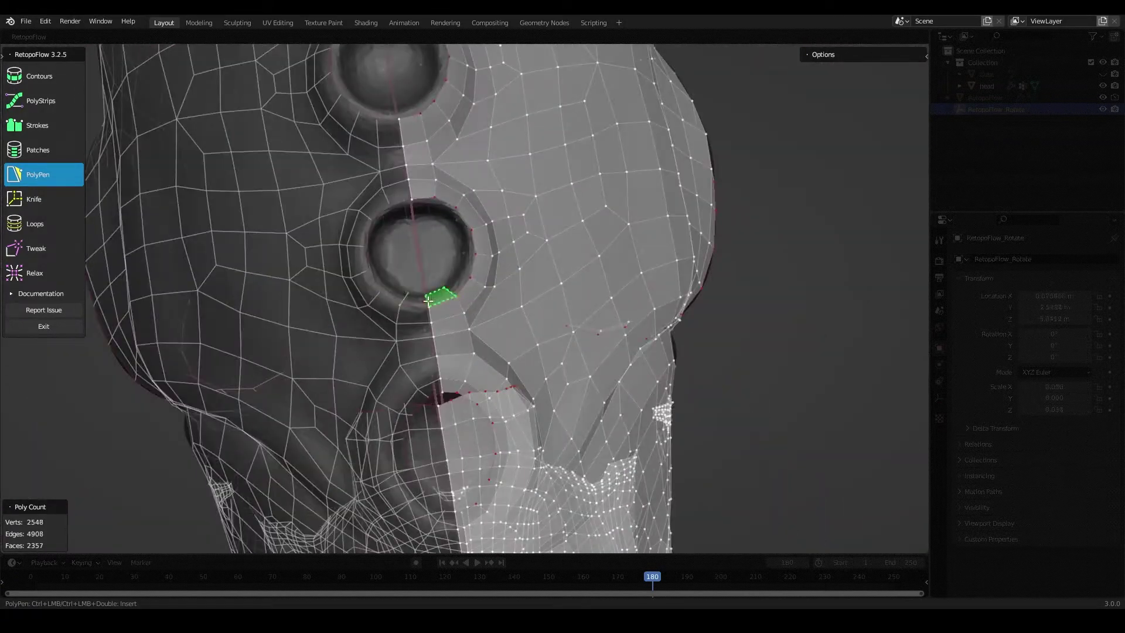
{"action": "left_click", "coordinate": [450, 203], "text": "ctrl"}
{"action": "middle_click_drag", "start_coordinate": [450, 203], "coordinate": [446, 321]}
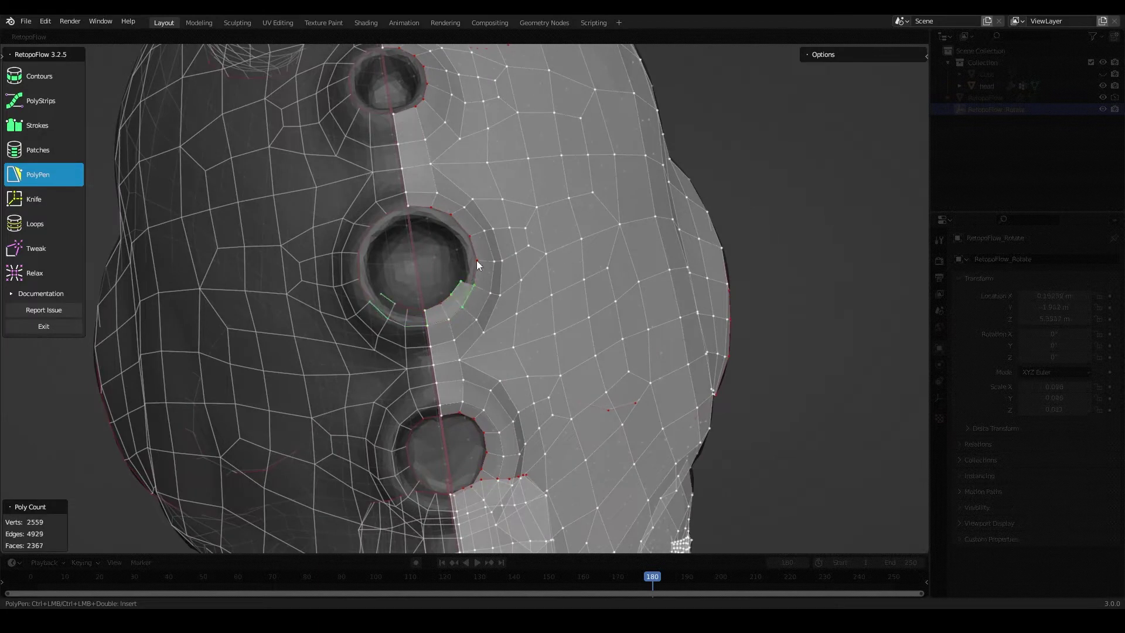
{"action": "middle_click_drag", "start_coordinate": [518, 386], "coordinate": [464, 275]}
- Add faces ringing the eye hole and the nostril hole from a frontal view
{"action": "left_click", "coordinate": [464, 275], "text": "ctrl"}
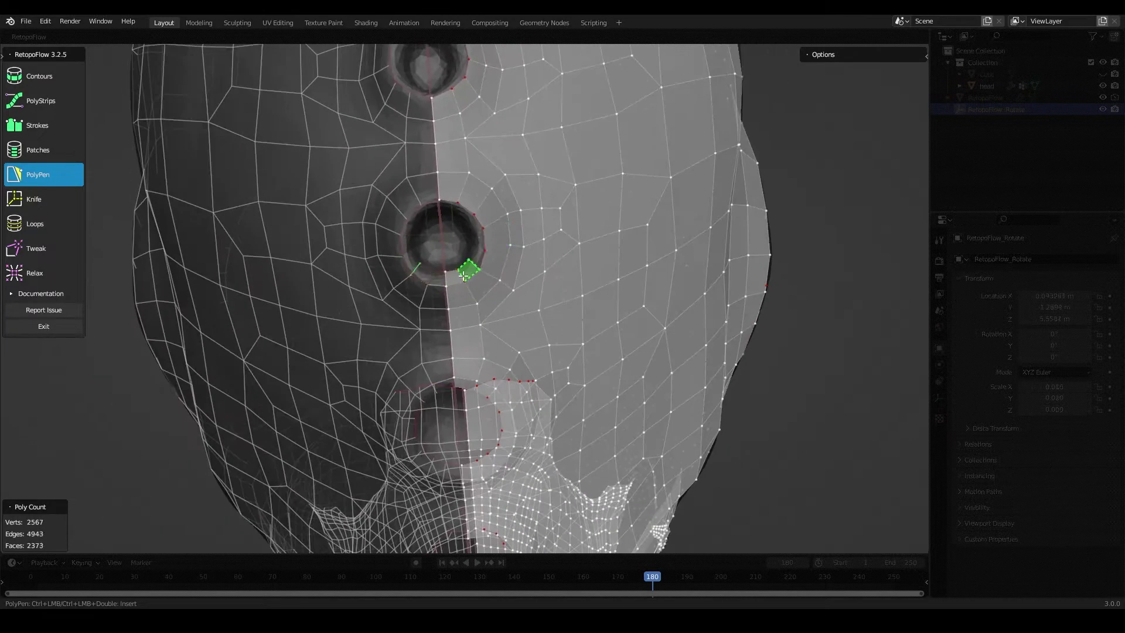
{"action": "left_click", "coordinate": [468, 216], "text": "ctrl"}
{"action": "mouse_move", "coordinate": [469, 216]}
{"action": "middle_mouse_down"}
{"action": "mouse_move", "coordinate": [487, 301]}
{"action": "mouse_move", "coordinate": [555, 284]}
{"action": "mouse_move", "coordinate": [493, 296]}
{"action": "middle_mouse_up"}
{"action": "left_click", "coordinate": [487, 301], "text": "ctrl"}
{"action": "left_click", "coordinate": [495, 286], "text": "ctrl"}
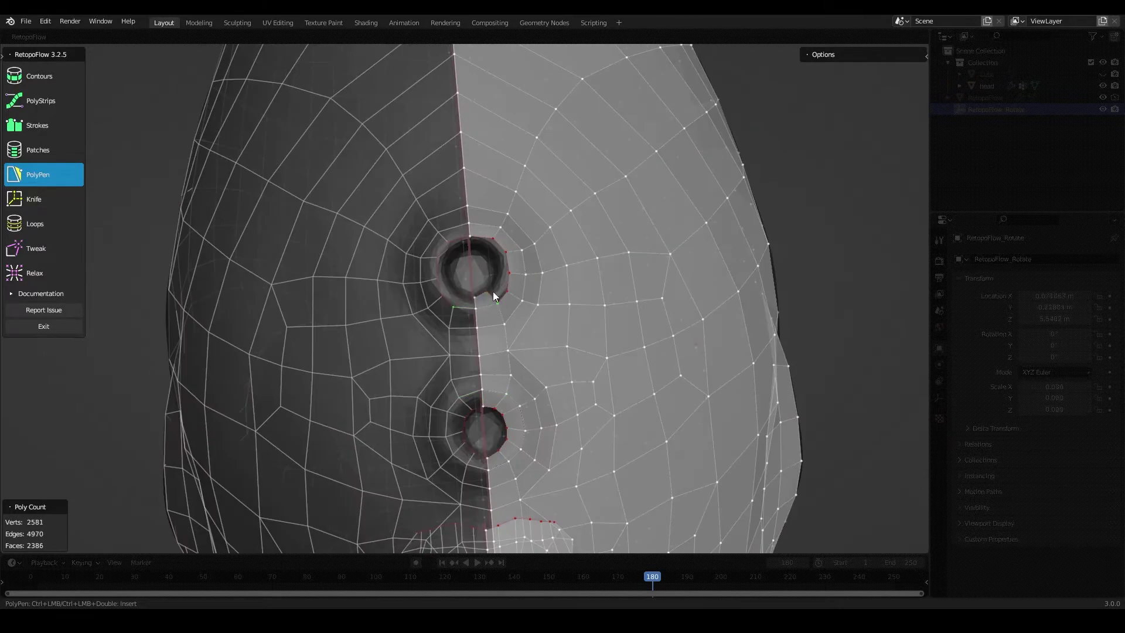
- Relax the mesh and orbit around the whole creature to inspect it
{"action": "scroll", "coordinate": [471, 249], "scroll_direction": "down", "scroll_amount": 5}
{"action": "mouse_move", "coordinate": [471, 249]}
{"action": "middle_mouse_down"}
{"action": "mouse_move", "coordinate": [550, 378]}
{"action": "mouse_move", "coordinate": [472, 300]}
{"action": "middle_mouse_up"}
{"action": "key", "text": "9"}
{"action": "mouse_move", "coordinate": [495, 418]}
{"action": "middle_mouse_down"}
{"action": "mouse_move", "coordinate": [477, 364]}
{"action": "mouse_move", "coordinate": [495, 344]}
{"action": "mouse_move", "coordinate": [479, 329]}
{"action": "mouse_move", "coordinate": [610, 371]}
{"action": "mouse_move", "coordinate": [539, 193]}
{"action": "mouse_move", "coordinate": [470, 269]}
{"action": "mouse_move", "coordinate": [548, 319]}
{"action": "middle_mouse_up"}
{"action": "scroll", "coordinate": [480, 329], "scroll_direction": "up", "scroll_amount": 3}
{"action": "scroll", "coordinate": [548, 319], "scroll_direction": "down", "scroll_amount": 3}
- Add PolyPen quads near the shoulder and at the start of the side hole rim
{"action": "scroll", "coordinate": [363, 393], "scroll_direction": "up", "scroll_amount": 4}
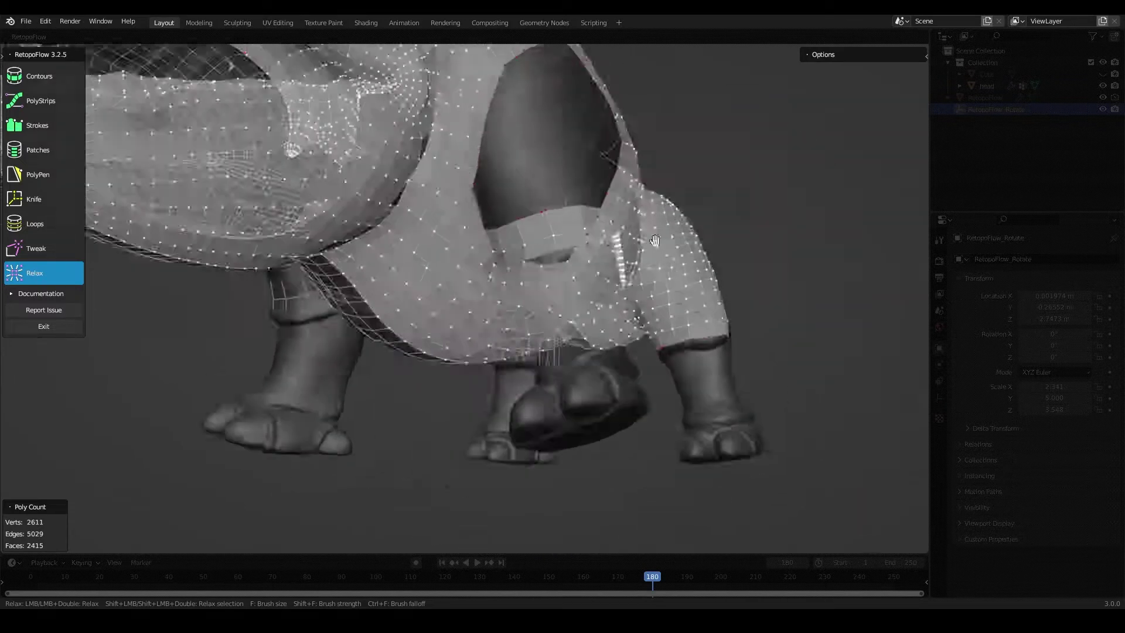
{"action": "middle_click_drag", "start_coordinate": [364, 394], "coordinate": [387, 234]}
{"action": "key", "text": "5"}
{"action": "scroll", "coordinate": [386, 234], "scroll_direction": "up", "scroll_amount": 2}
{"action": "left_click", "coordinate": [385, 188], "text": "ctrl"}
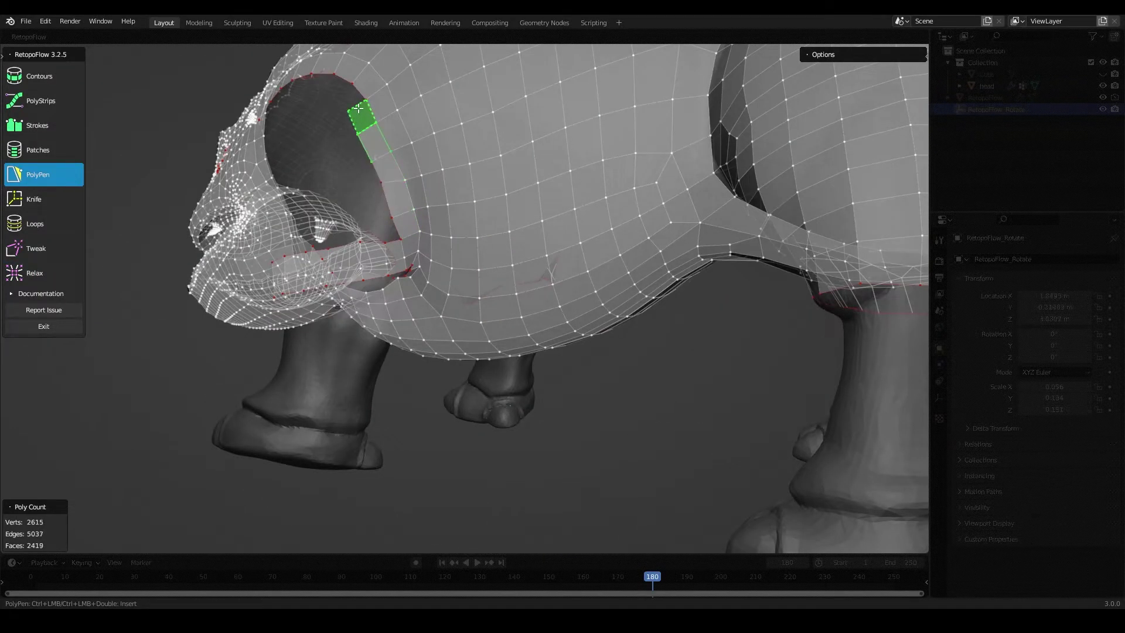
{"action": "middle_click_drag", "start_coordinate": [358, 108], "coordinate": [430, 147]}
{"action": "left_click", "coordinate": [430, 147], "text": "ctrl"}
- Add a run of quads and a vertex along the side hole's rim
{"action": "middle_click_drag", "start_coordinate": [349, 129], "coordinate": [427, 155]}
{"action": "left_click", "coordinate": [410, 152], "text": "ctrl"}
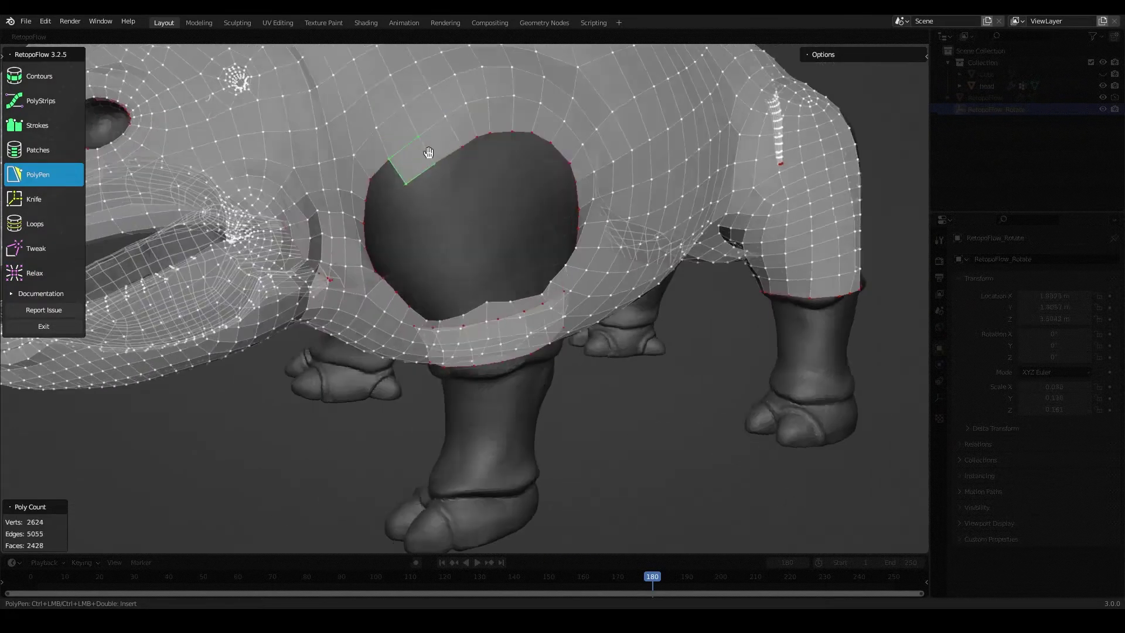
{"action": "left_click", "coordinate": [457, 172], "text": "ctrl"}
{"action": "left_click", "coordinate": [434, 203], "text": "ctrl"}
{"action": "mouse_move", "coordinate": [433, 202]}
{"action": "middle_mouse_down"}
{"action": "mouse_move", "coordinate": [550, 138]}
{"action": "mouse_move", "coordinate": [565, 161]}
{"action": "mouse_move", "coordinate": [638, 140]}
{"action": "mouse_move", "coordinate": [483, 344]}
{"action": "middle_mouse_up"}
{"action": "left_click", "coordinate": [550, 137], "text": "ctrl"}
{"action": "left_click", "coordinate": [565, 161], "text": "ctrl"}
{"action": "left_click", "coordinate": [639, 141], "text": "ctrl"}
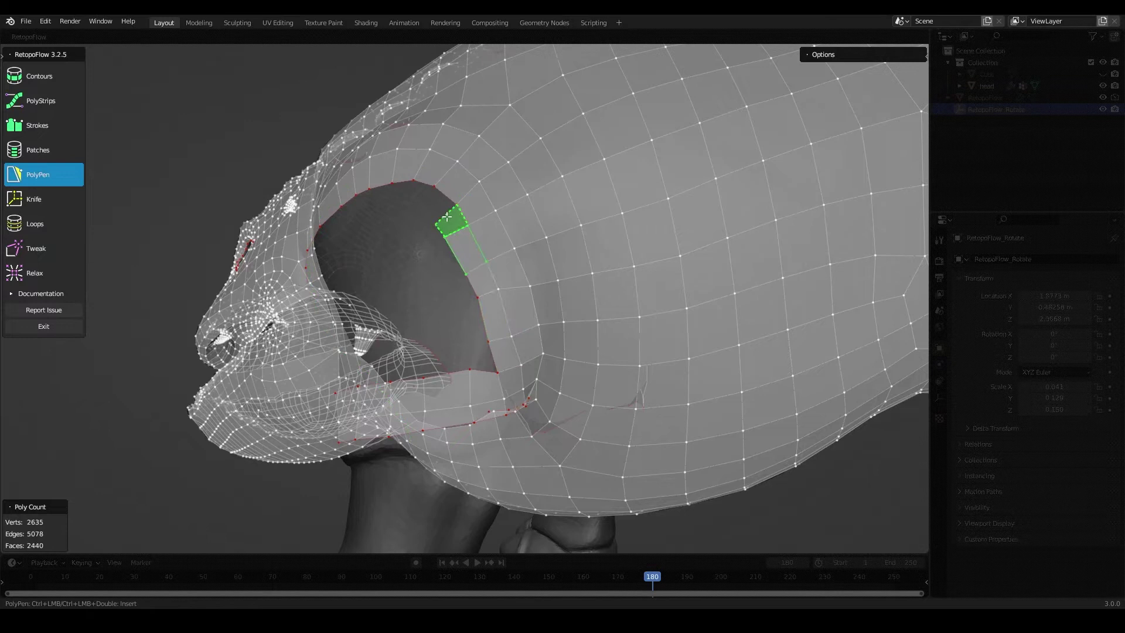
- Add faces along the hole's upper edge and fill the notch in the rim
{"action": "left_click", "coordinate": [447, 217], "text": "ctrl"}
{"action": "mouse_move", "coordinate": [447, 217]}
{"action": "middle_mouse_down"}
{"action": "mouse_move", "coordinate": [495, 174]}
{"action": "mouse_move", "coordinate": [393, 220]}
{"action": "mouse_move", "coordinate": [458, 210]}
{"action": "middle_mouse_up"}
{"action": "left_click", "coordinate": [393, 220], "text": "ctrl"}
{"action": "left_click", "coordinate": [387, 249], "text": "ctrl"}
{"action": "mouse_move", "coordinate": [386, 249]}
{"action": "middle_mouse_down"}
{"action": "mouse_move", "coordinate": [389, 283]}
{"action": "mouse_move", "coordinate": [486, 260]}
{"action": "middle_mouse_up"}
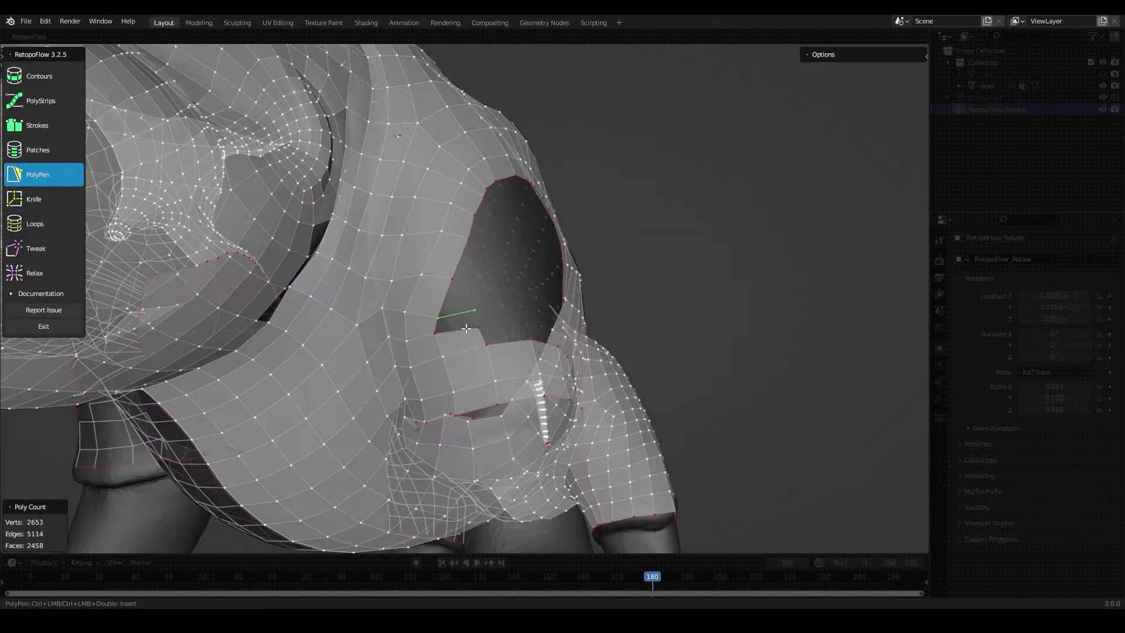
{"action": "left_click", "coordinate": [433, 258], "text": "ctrl"}
{"action": "mouse_move", "coordinate": [465, 328]}
{"action": "middle_mouse_down"}
{"action": "mouse_move", "coordinate": [434, 257]}
{"action": "mouse_move", "coordinate": [377, 259]}
{"action": "middle_mouse_up"}
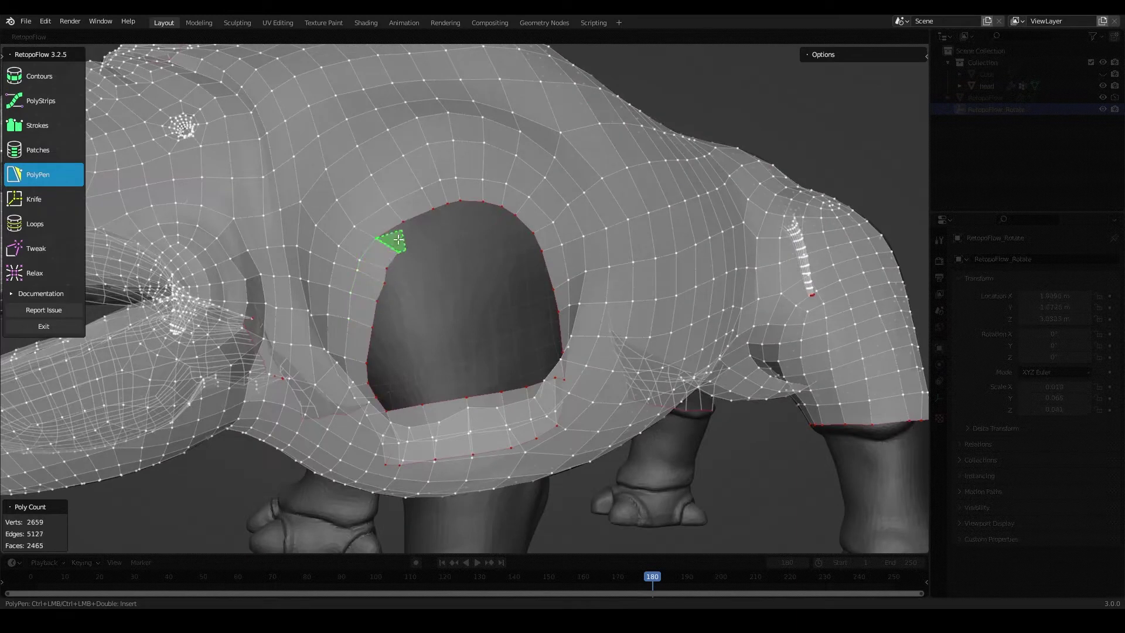
{"action": "middle_click_drag", "start_coordinate": [451, 217], "coordinate": [397, 252]}
{"action": "left_click", "coordinate": [398, 252], "text": "ctrl"}
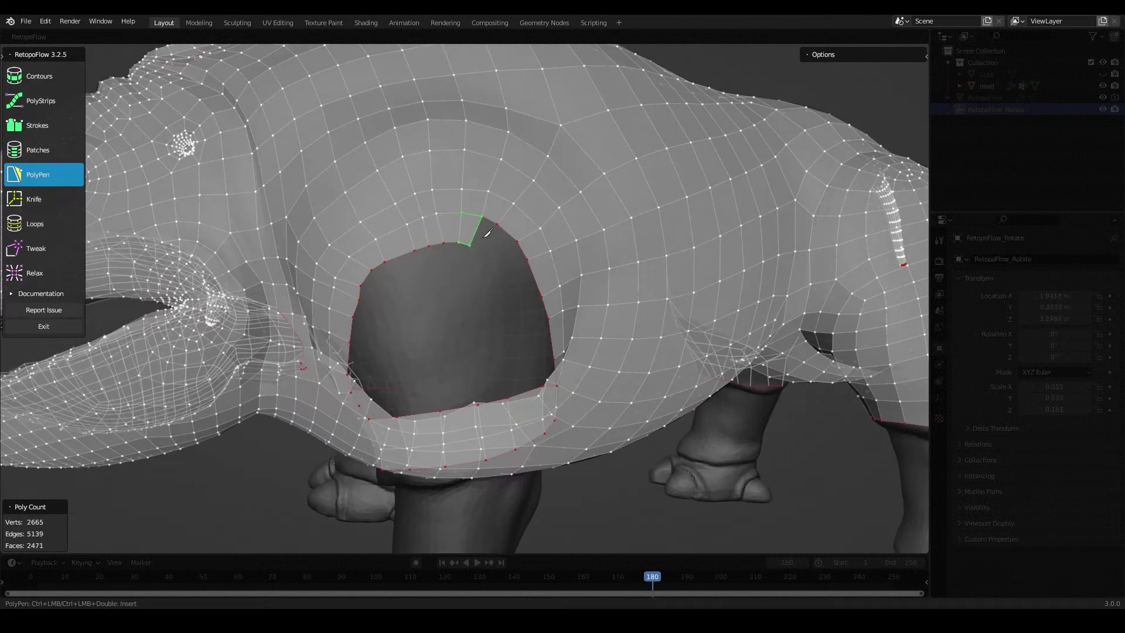
{"action": "left_click", "coordinate": [508, 262], "text": "ctrl"}
{"action": "middle_click_drag", "start_coordinate": [508, 262], "coordinate": [508, 381]}
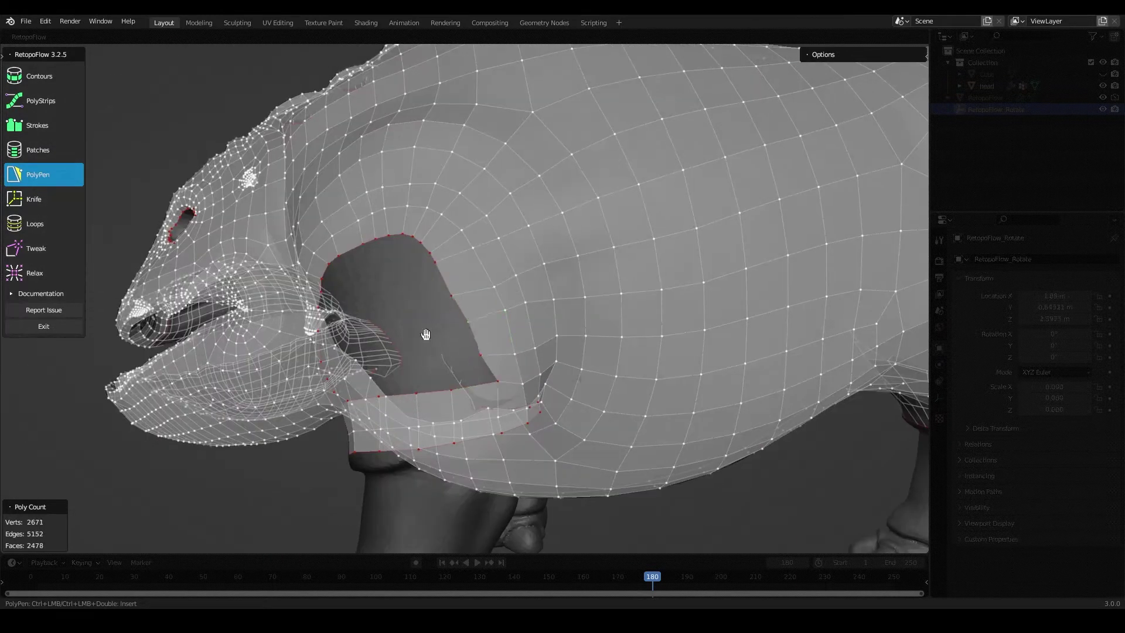
- Relax the mesh around the hole and insert a vertex on the rim
{"action": "key", "text": "w"}
{"action": "scroll", "coordinate": [426, 334], "scroll_direction": "down", "scroll_amount": 8}
{"action": "mouse_move", "coordinate": [487, 246]}
{"action": "middle_mouse_down"}
{"action": "mouse_move", "coordinate": [427, 301]}
{"action": "mouse_move", "coordinate": [420, 329]}
{"action": "middle_mouse_up"}
{"action": "scroll", "coordinate": [420, 329], "scroll_direction": "up", "scroll_amount": 8}
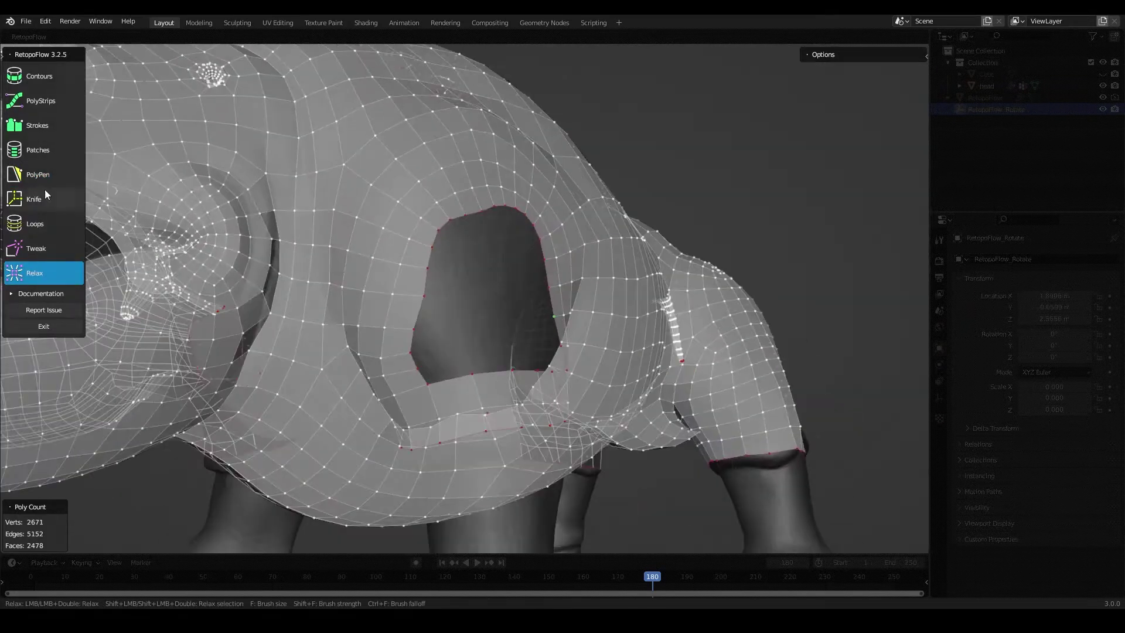
{"action": "left_click", "coordinate": [462, 273], "text": "ctrl"}
{"action": "middle_click_drag", "start_coordinate": [462, 273], "coordinate": [364, 284]}
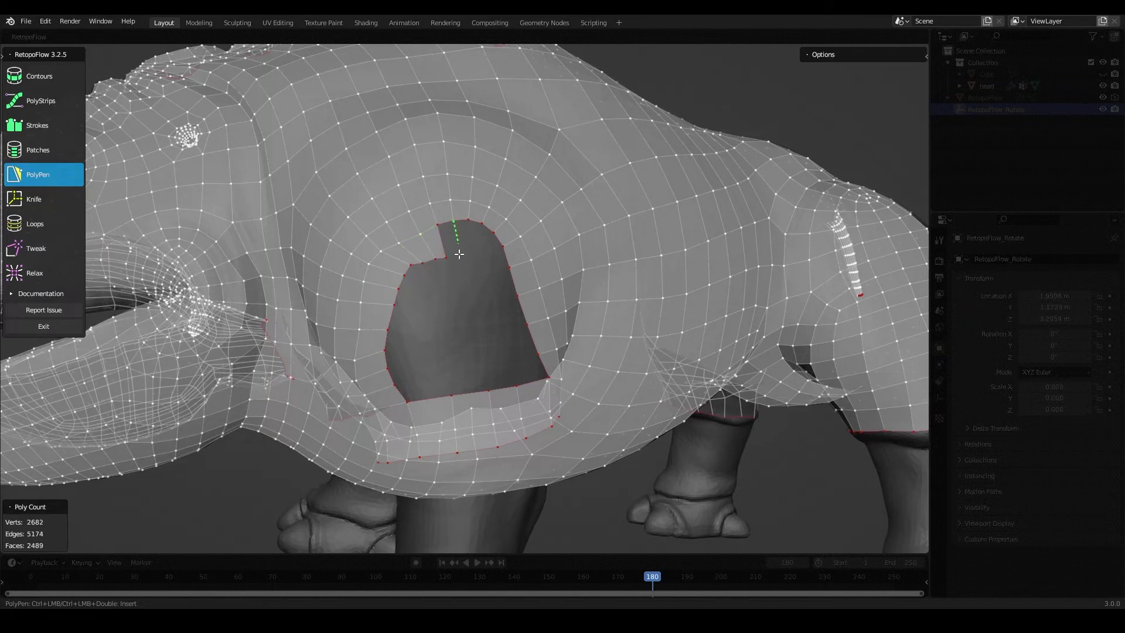
- Insert a vertex and an edge at the rim notch, then fill it with faces
{"action": "key", "text": "8"}
{"action": "scroll", "coordinate": [454, 243], "scroll_direction": "down", "scroll_amount": 3}
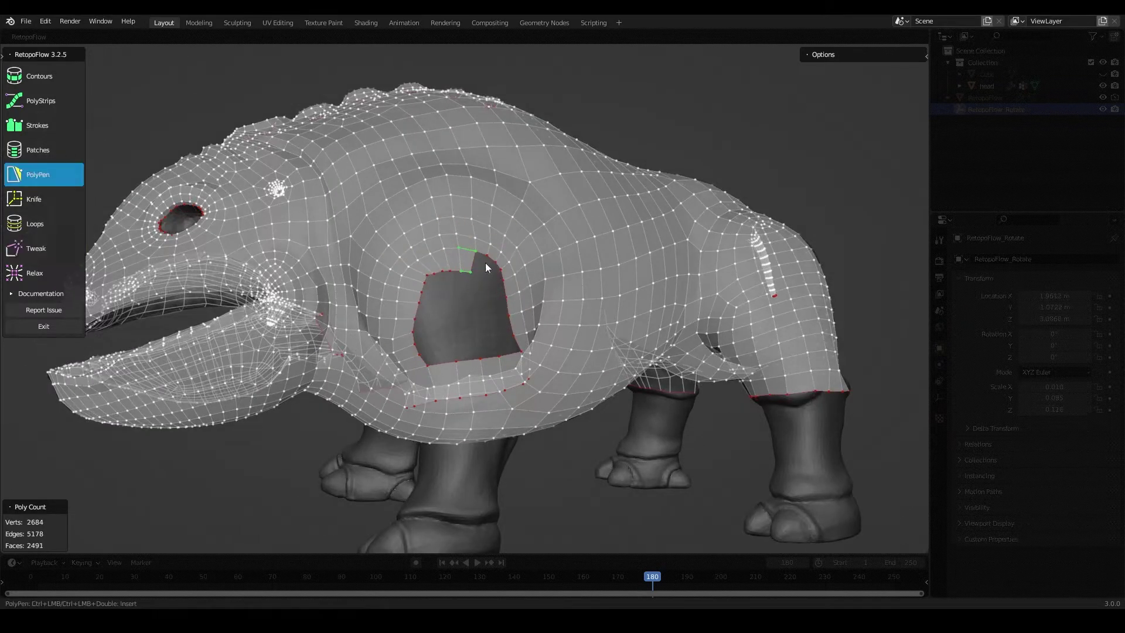
{"action": "left_click", "coordinate": [486, 266], "text": "ctrl"}
{"action": "scroll", "coordinate": [471, 257], "scroll_direction": "up", "scroll_amount": 2}
{"action": "left_click", "coordinate": [412, 285], "text": "ctrl"}
{"action": "middle_click_drag", "start_coordinate": [412, 285], "coordinate": [467, 246]}
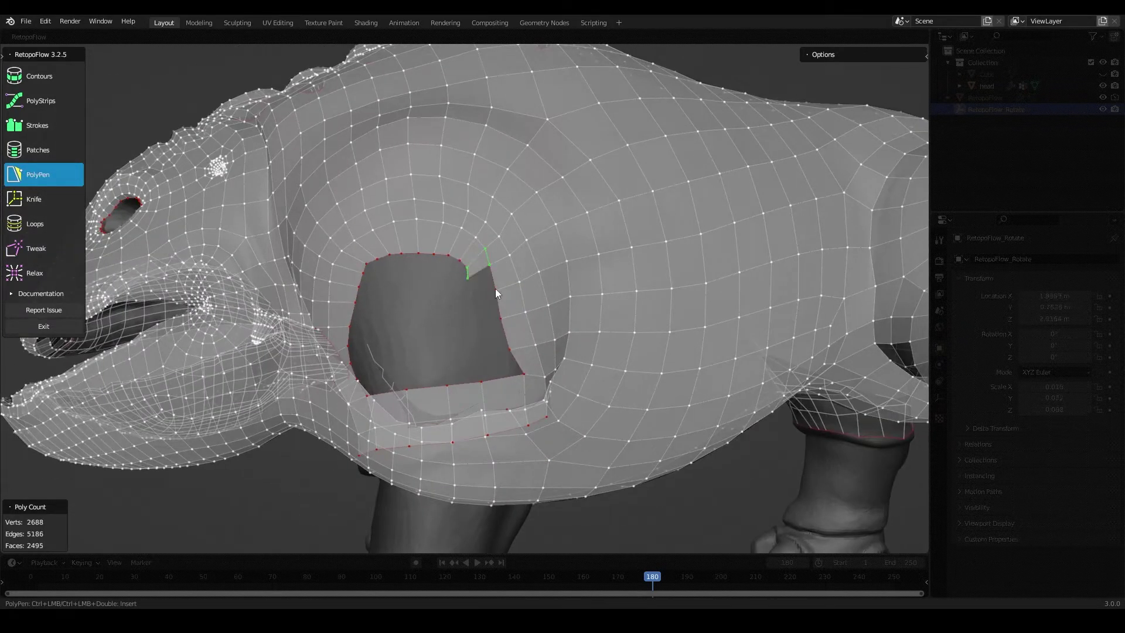
{"action": "left_click", "coordinate": [483, 322], "text": "ctrl"}
{"action": "scroll", "coordinate": [483, 322], "scroll_direction": "down", "scroll_amount": 3}
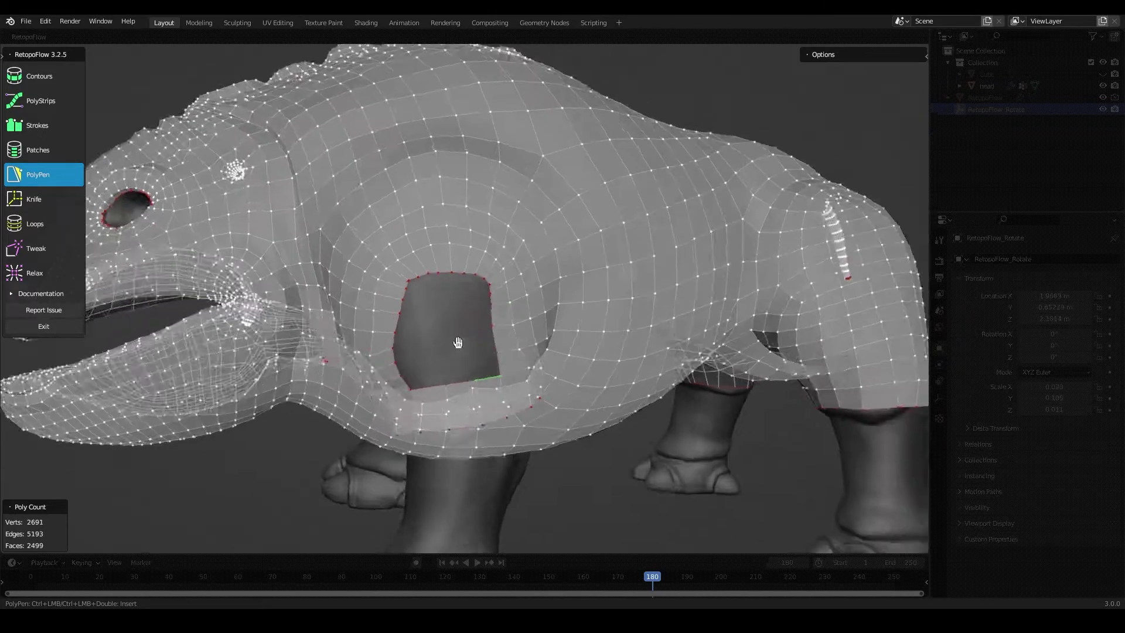
- Relax the hole area, then return to PolyPen via Loops while checking the whole creature
{"action": "key", "text": "9"}
{"action": "middle_click_drag", "start_coordinate": [477, 296], "coordinate": [432, 281]}
{"action": "scroll", "coordinate": [435, 323], "scroll_direction": "up", "scroll_amount": 3}
{"action": "scroll", "coordinate": [435, 323], "scroll_direction": "down", "scroll_amount": 3}
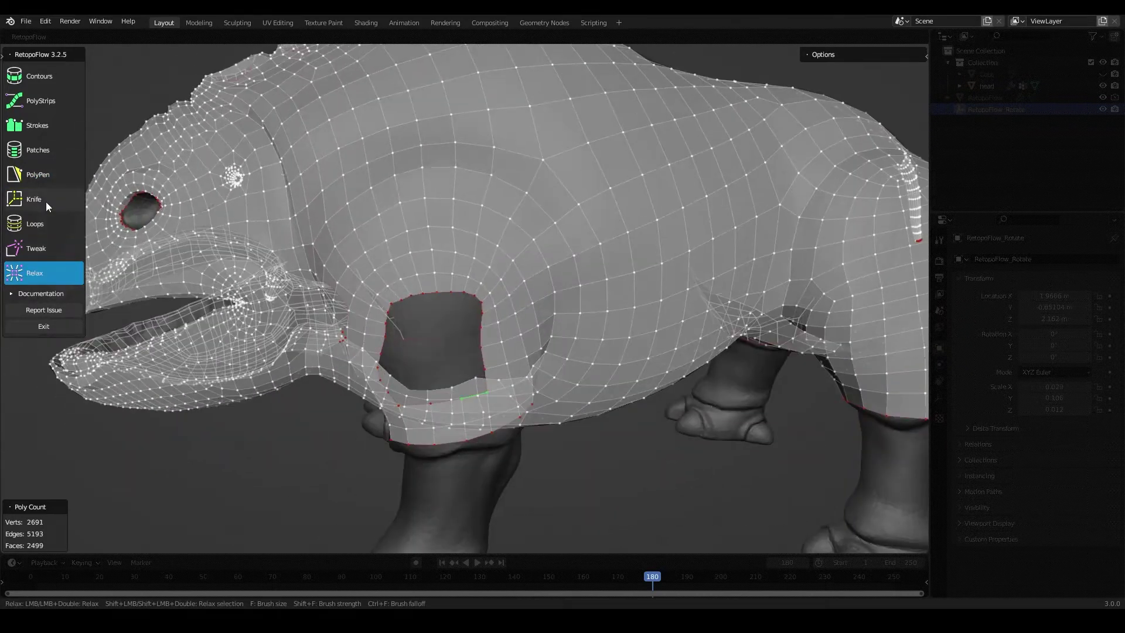
{"action": "key", "text": "7"}
{"action": "mouse_move", "coordinate": [435, 323]}
{"action": "middle_mouse_down"}
{"action": "mouse_move", "coordinate": [445, 239]}
{"action": "mouse_move", "coordinate": [489, 262]}
{"action": "middle_mouse_up"}
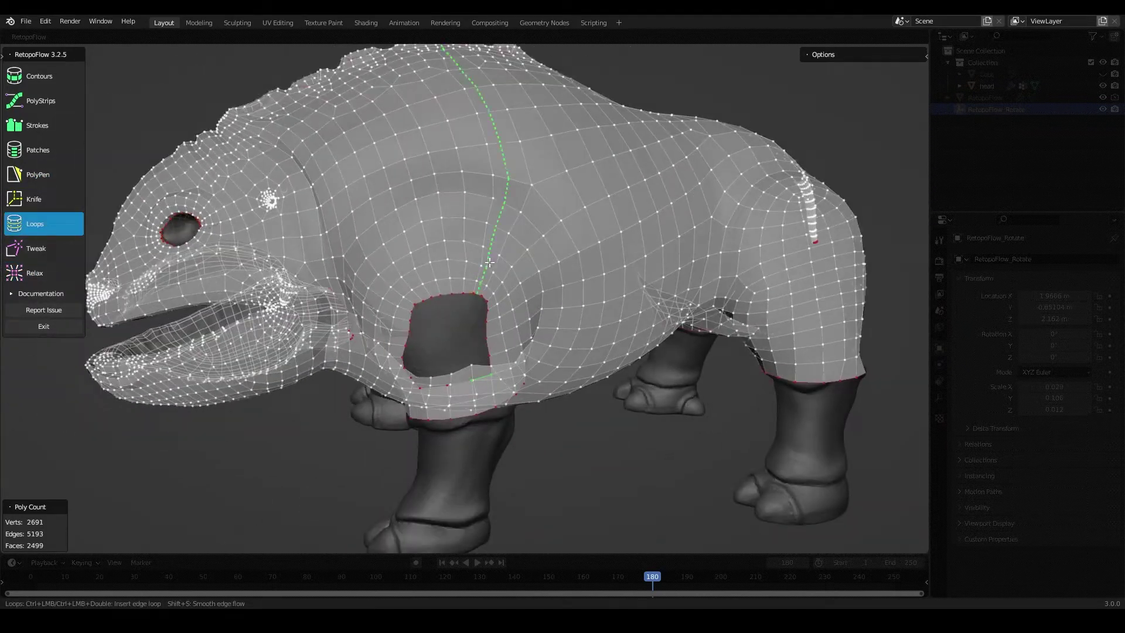
{"action": "left_click", "coordinate": [46, 183]}
{"action": "scroll", "coordinate": [479, 351], "scroll_direction": "up", "scroll_amount": 3}
{"action": "scroll", "coordinate": [356, 280], "scroll_direction": "down", "scroll_amount": 2}
{"action": "scroll", "coordinate": [453, 312], "scroll_direction": "down", "scroll_amount": 1}
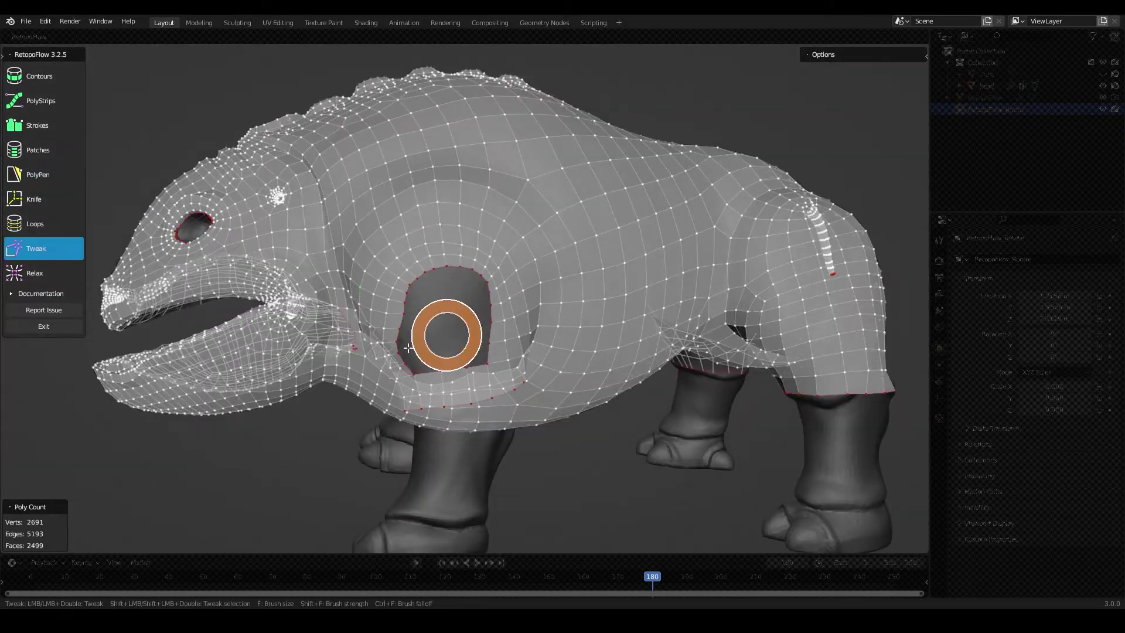
- Close the hole's top edge with a new PolyPen face, dismissing the delete menu
{"action": "scroll", "coordinate": [397, 275], "scroll_direction": "up", "scroll_amount": 3}
{"action": "key", "text": "5"}
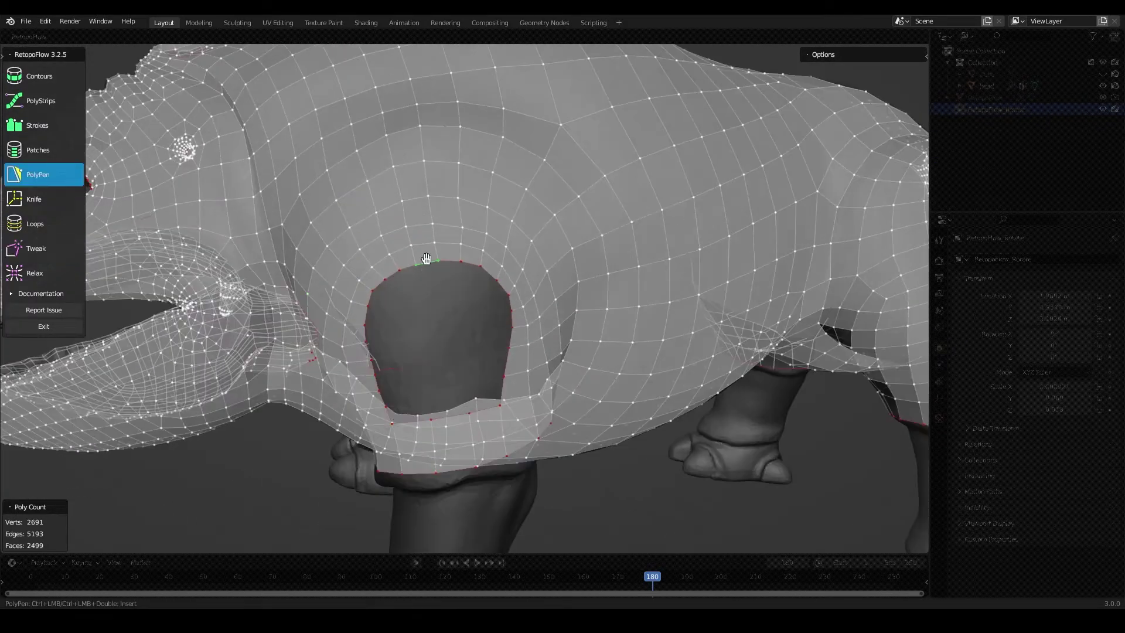
{"action": "left_click", "coordinate": [391, 280], "text": "ctrl"}
{"action": "middle_click_drag", "start_coordinate": [391, 279], "coordinate": [420, 314]}
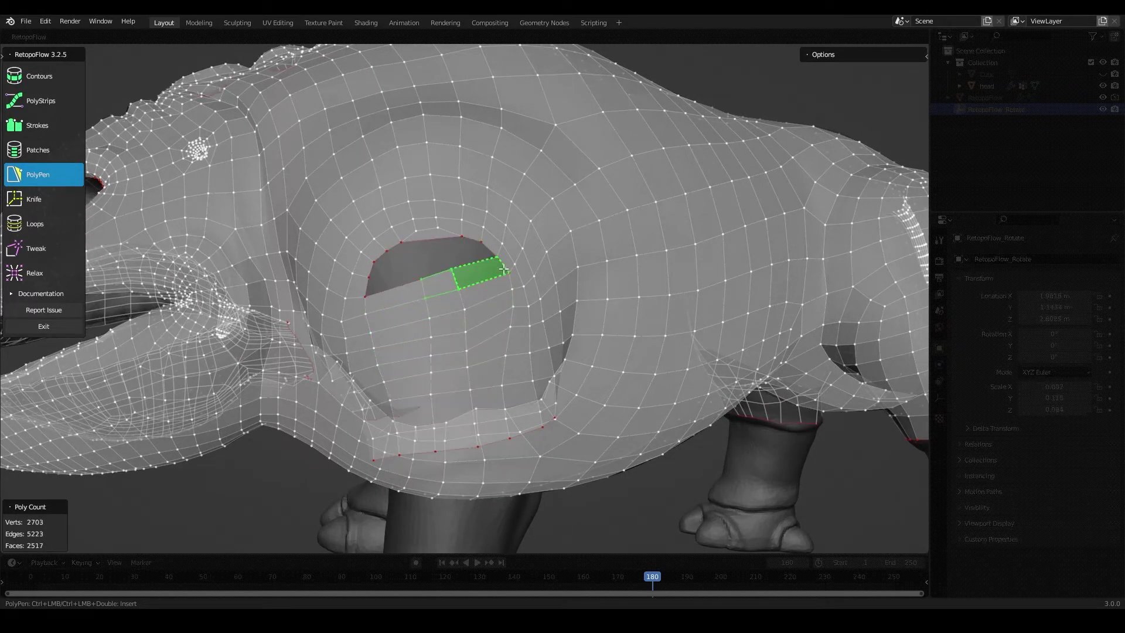
{"action": "key", "text": "x"}
{"action": "key", "text": "Escape"}
{"action": "middle_click_drag", "start_coordinate": [434, 245], "coordinate": [435, 353]}
- Tweak the patched area, then switch to Relax and look over the nearly closed flank
{"action": "key", "text": "8"}
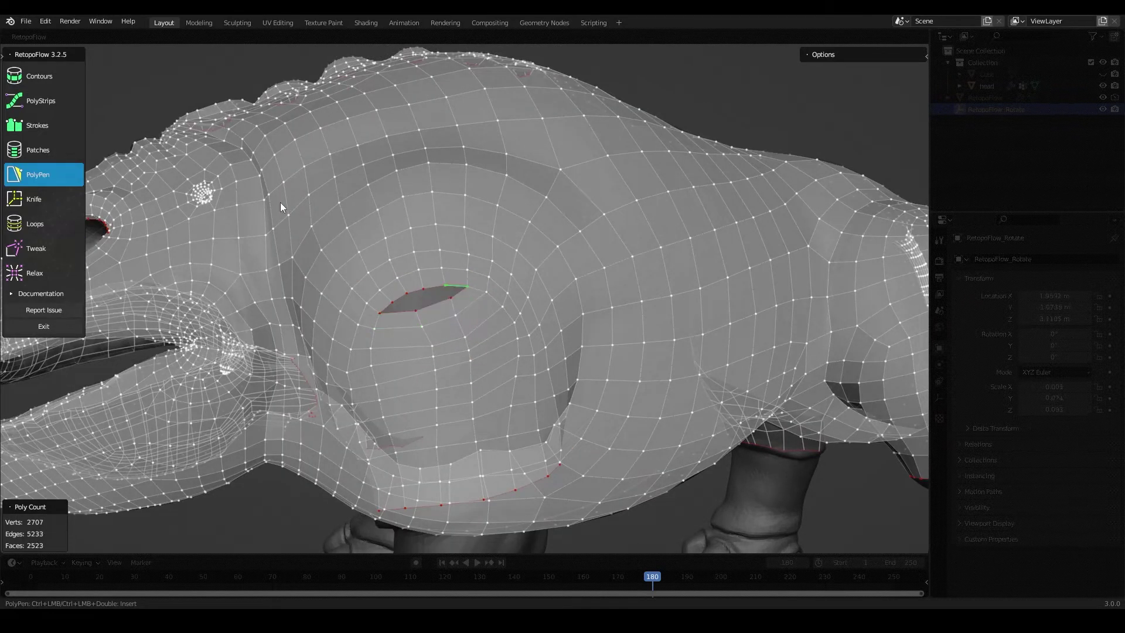
{"action": "key", "text": "8"}
{"action": "mouse_move", "coordinate": [433, 307]}
{"action": "middle_mouse_down"}
{"action": "mouse_move", "coordinate": [438, 267]}
{"action": "mouse_move", "coordinate": [415, 327]}
{"action": "middle_mouse_up"}
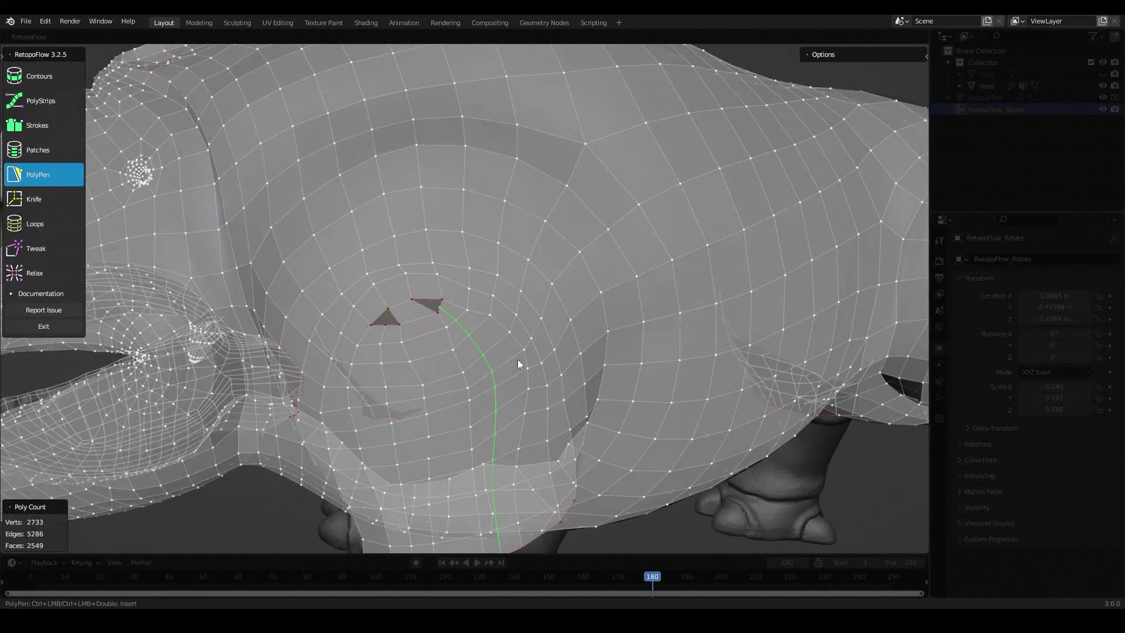
{"action": "middle_click_drag", "start_coordinate": [518, 362], "coordinate": [374, 326]}
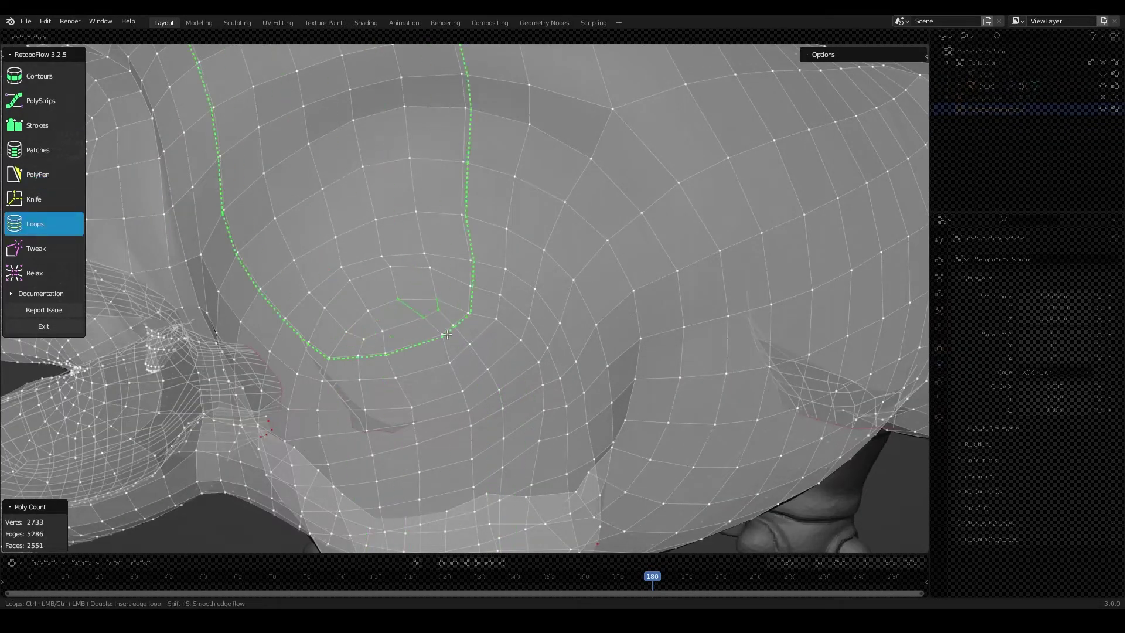
{"action": "scroll", "coordinate": [447, 334], "scroll_direction": "down", "scroll_amount": 10}
{"action": "key", "text": "9"}
{"action": "middle_click_drag", "start_coordinate": [459, 334], "coordinate": [550, 319]}
{"action": "scroll", "coordinate": [482, 334], "scroll_direction": "down", "scroll_amount": 3}
- Relax the side mesh after briefly picking the Contours tool
{"action": "scroll", "coordinate": [550, 318], "scroll_direction": "up", "scroll_amount": 8}
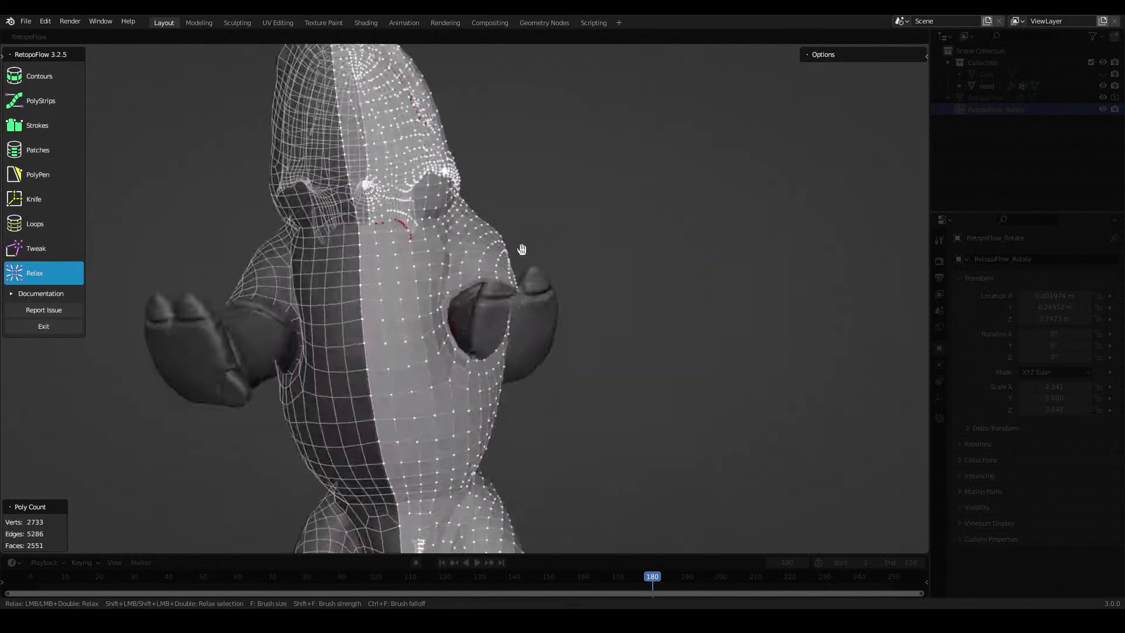
{"action": "key", "text": "1"}
{"action": "mouse_move", "coordinate": [522, 249]}
{"action": "middle_mouse_down"}
{"action": "mouse_move", "coordinate": [764, 334]}
{"action": "mouse_move", "coordinate": [511, 364]}
{"action": "mouse_move", "coordinate": [526, 349]}
{"action": "mouse_move", "coordinate": [525, 275]}
{"action": "middle_mouse_up"}
{"action": "key", "text": "shift+t"}
{"action": "scroll", "coordinate": [474, 311], "scroll_direction": "down", "scroll_amount": 5}
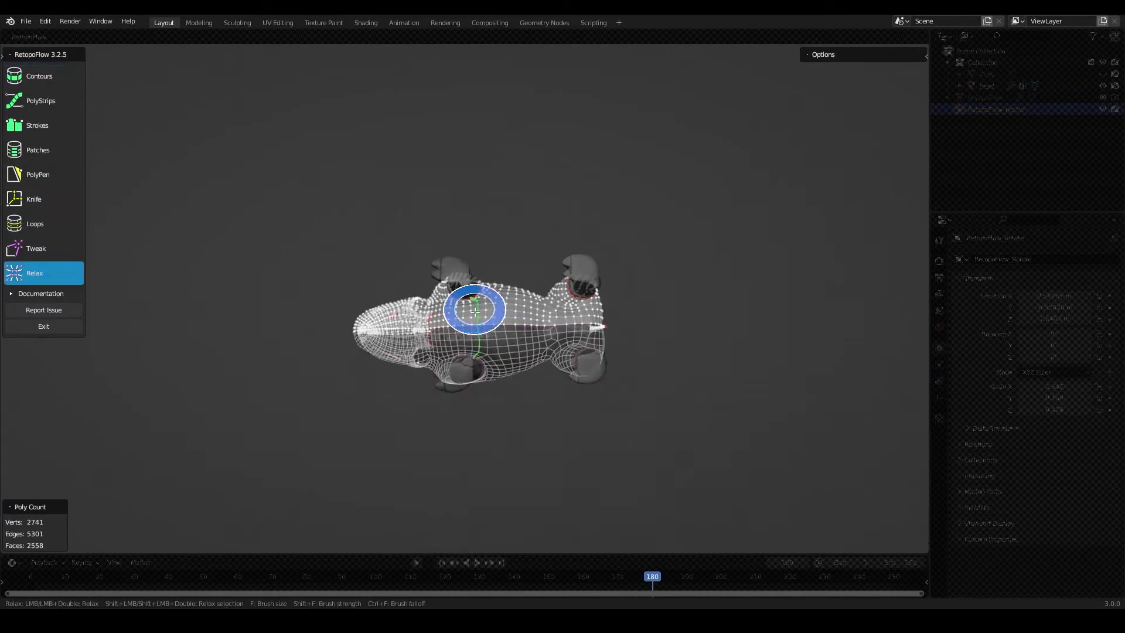
{"action": "scroll", "coordinate": [488, 312], "scroll_direction": "up", "scroll_amount": 3}
{"action": "middle_click_drag", "start_coordinate": [487, 311], "coordinate": [447, 396]}
- Inspect the leg opening while toggling between PolyPen and Loops
{"action": "key", "text": "5"}
{"action": "scroll", "coordinate": [457, 321], "scroll_direction": "up", "scroll_amount": 4}
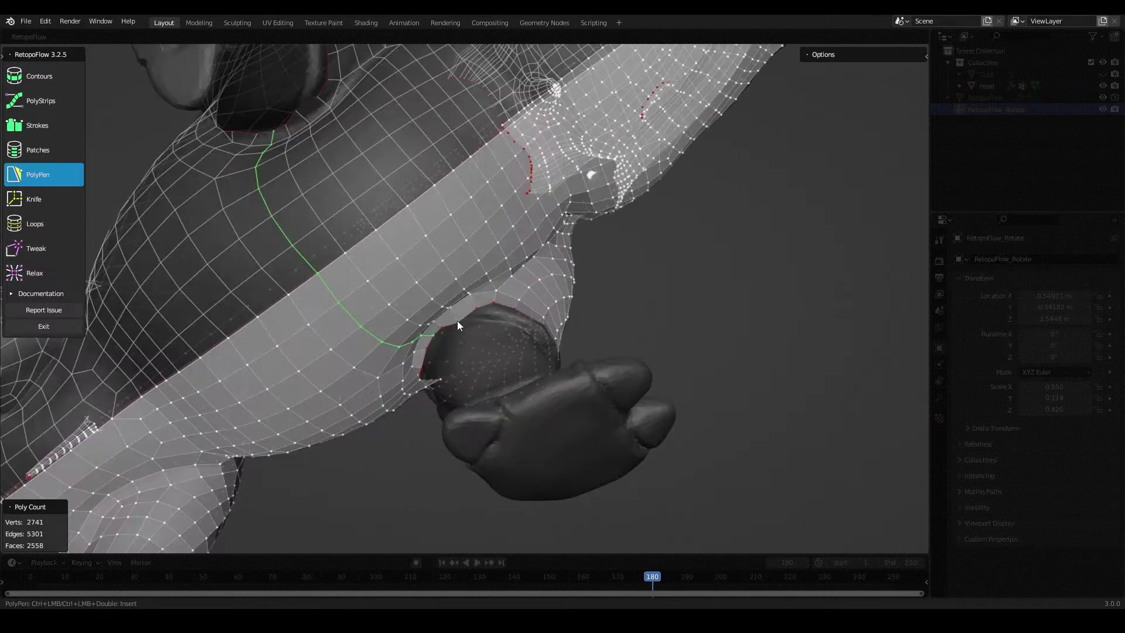
{"action": "mouse_move", "coordinate": [457, 321]}
{"action": "middle_mouse_down"}
{"action": "mouse_move", "coordinate": [453, 211]}
{"action": "mouse_move", "coordinate": [444, 245]}
{"action": "mouse_move", "coordinate": [457, 235]}
{"action": "middle_mouse_up"}
{"action": "key", "text": "7"}
{"action": "scroll", "coordinate": [480, 211], "scroll_direction": "down", "scroll_amount": 2}
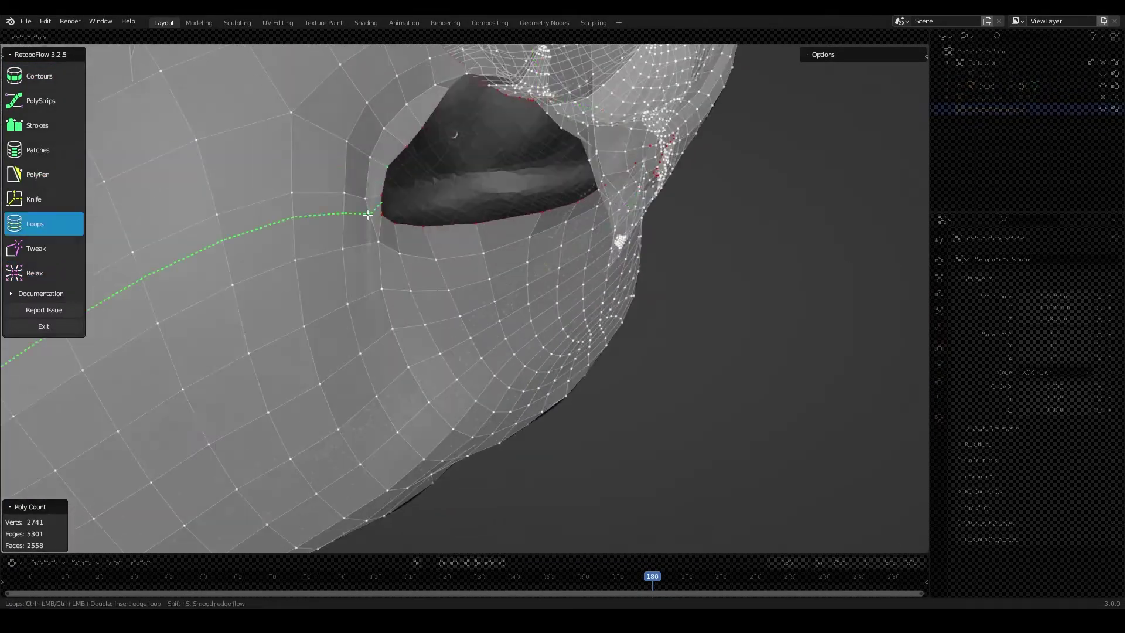
{"action": "key", "text": "5"}
{"action": "scroll", "coordinate": [513, 186], "scroll_direction": "down", "scroll_amount": 3}
{"action": "mouse_move", "coordinate": [512, 185]}
{"action": "middle_mouse_down"}
{"action": "mouse_move", "coordinate": [371, 239]}
{"action": "mouse_move", "coordinate": [372, 113]}
{"action": "mouse_move", "coordinate": [557, 111]}
{"action": "middle_mouse_up"}
- Cut a 20-segment contour ring around the leg and insert an edge loop along it
{"action": "key", "text": "1"}
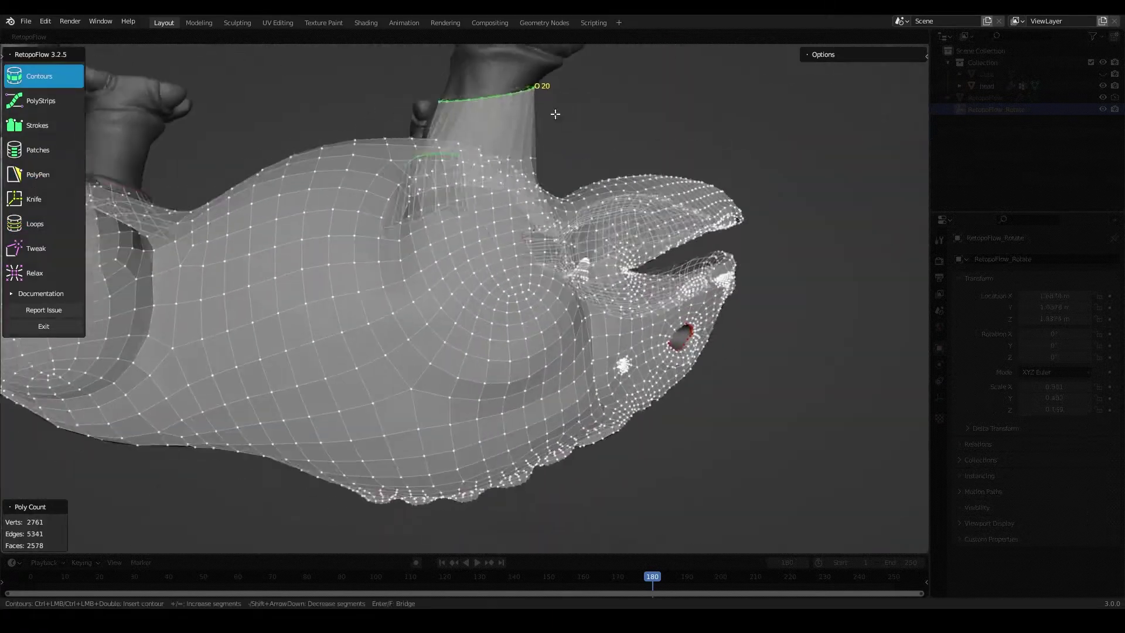
{"action": "left_click_drag", "start_coordinate": [674, 140], "coordinate": [680, 142], "text": "ctrl"}
{"action": "mouse_move", "coordinate": [679, 142]}
{"action": "middle_mouse_down"}
{"action": "mouse_move", "coordinate": [527, 234]}
{"action": "mouse_move", "coordinate": [445, 352]}
{"action": "middle_mouse_up"}
{"action": "left_click_drag", "start_coordinate": [375, 375], "coordinate": [527, 410], "text": "ctrl"}
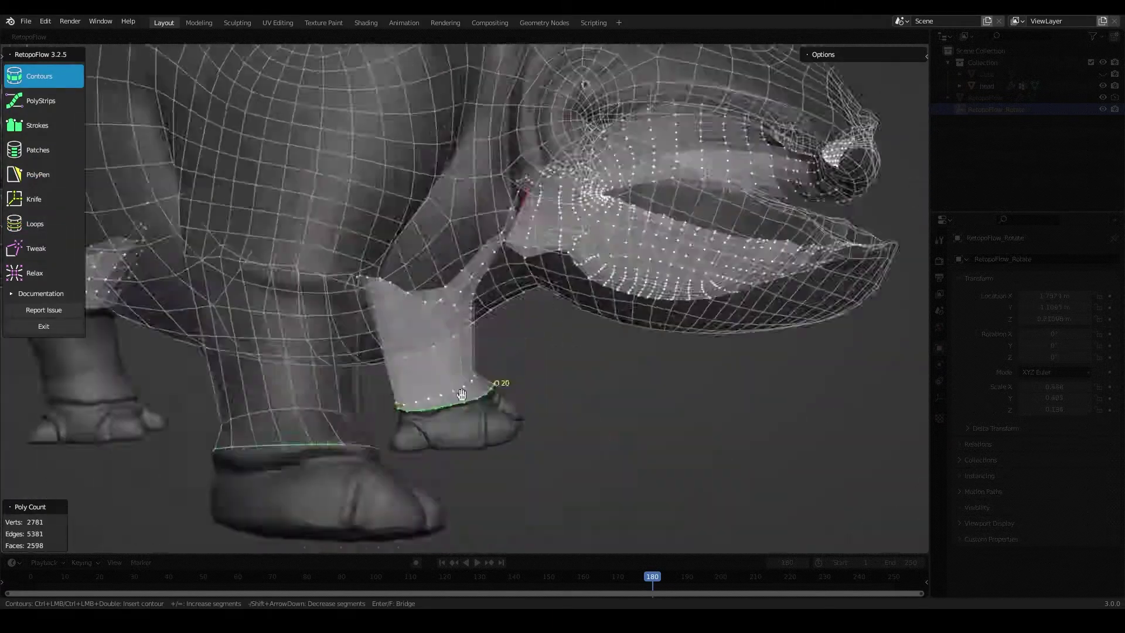
{"action": "scroll", "coordinate": [565, 339], "scroll_direction": "up", "scroll_amount": 3}
{"action": "mouse_move", "coordinate": [565, 339]}
{"action": "middle_mouse_down"}
{"action": "mouse_move", "coordinate": [546, 259]}
{"action": "mouse_move", "coordinate": [504, 235]}
{"action": "middle_mouse_up"}
{"action": "key", "text": "7"}
{"action": "left_click", "coordinate": [504, 234], "text": "ctrl"}
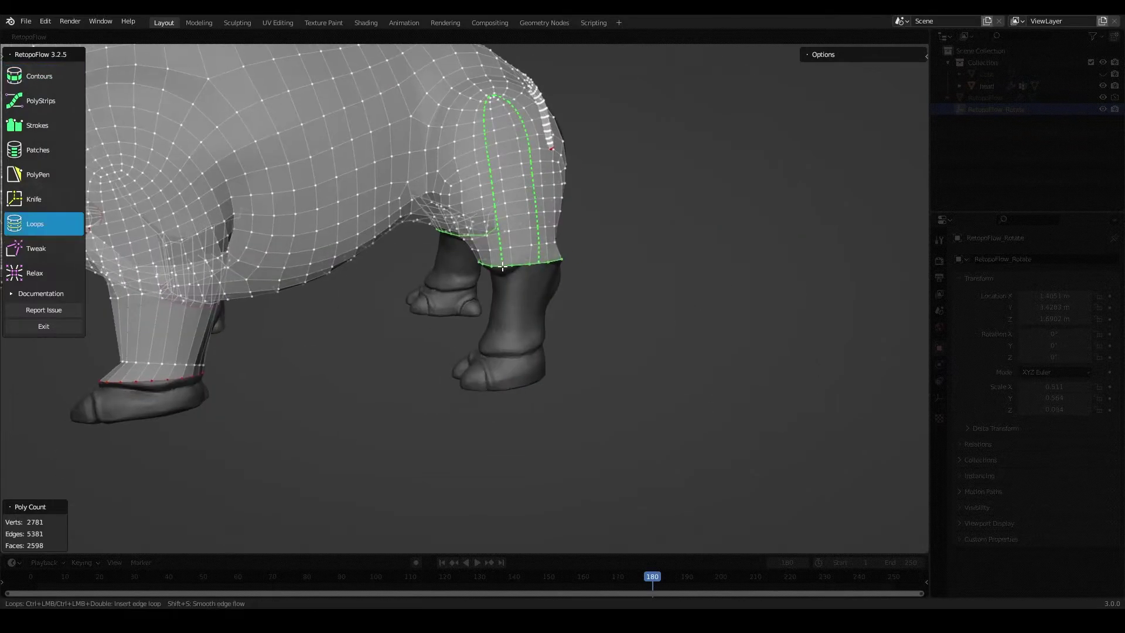
- Draw another contour ring around a leg
{"action": "scroll", "coordinate": [559, 328], "scroll_direction": "up", "scroll_amount": 2}
{"action": "middle_click_drag", "start_coordinate": [560, 328], "coordinate": [527, 293]}
{"action": "key", "text": "1"}
{"action": "scroll", "coordinate": [527, 293], "scroll_direction": "down", "scroll_amount": 3}
{"action": "left_click_drag", "start_coordinate": [451, 258], "coordinate": [466, 279], "text": "ctrl"}
{"action": "middle_click_drag", "start_coordinate": [466, 279], "coordinate": [511, 416]}
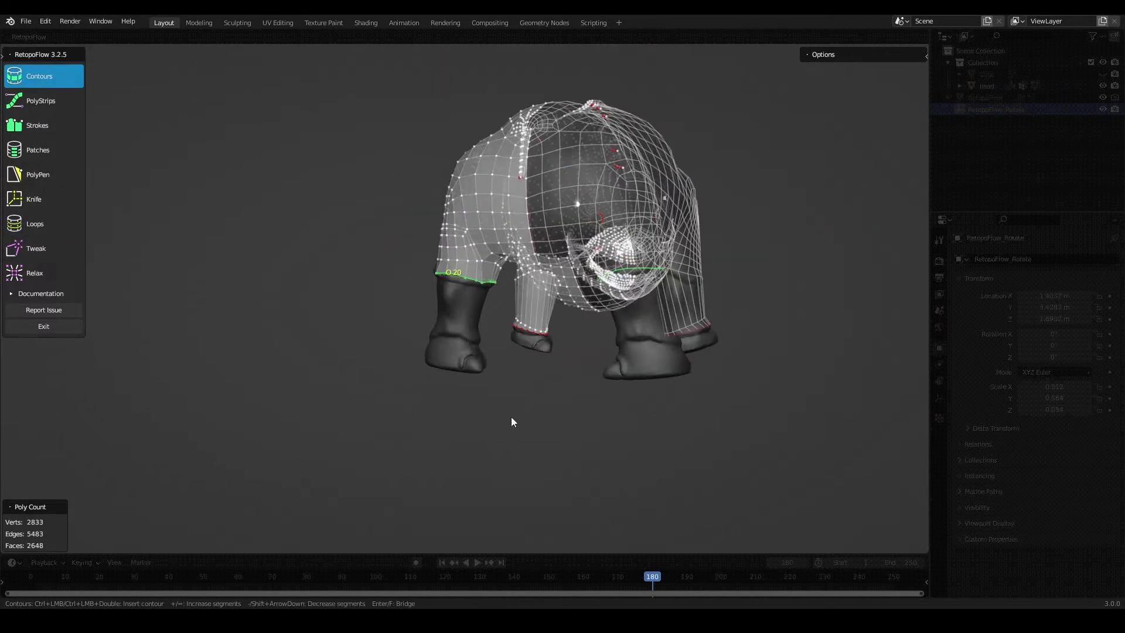
- Relax the leg mesh while checking the creature from the front and below
{"action": "key", "text": "9"}
{"action": "mouse_move", "coordinate": [469, 264]}
{"action": "middle_mouse_down"}
{"action": "mouse_move", "coordinate": [502, 276]}
{"action": "mouse_move", "coordinate": [593, 274]}
{"action": "middle_mouse_up"}
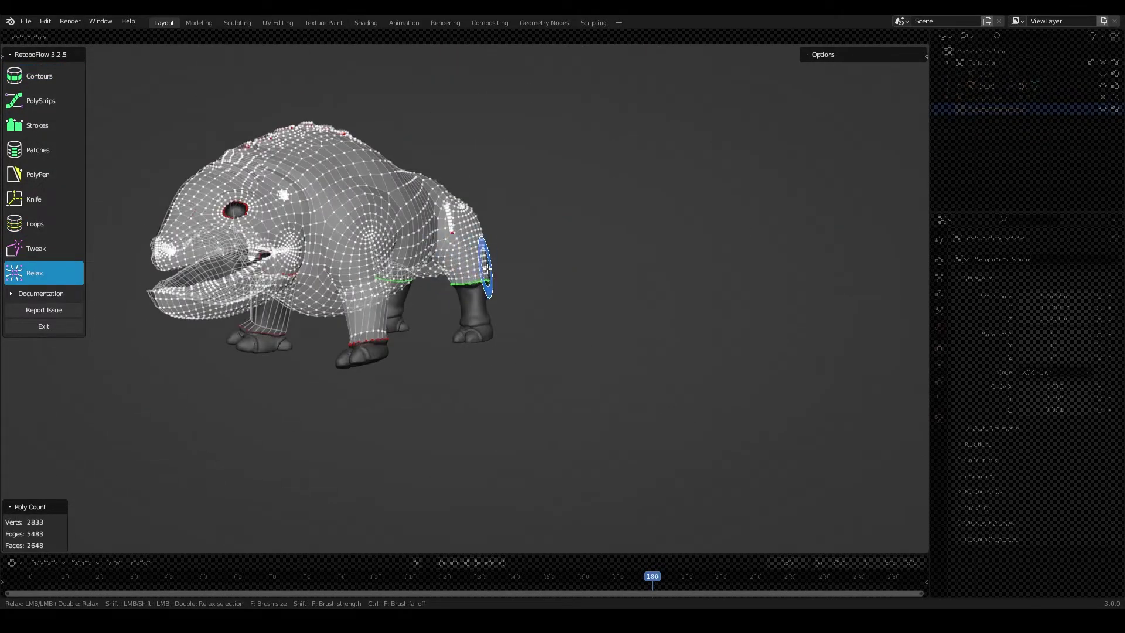
{"action": "mouse_move", "coordinate": [509, 250]}
{"action": "middle_mouse_down"}
{"action": "mouse_move", "coordinate": [410, 263]}
{"action": "mouse_move", "coordinate": [627, 394]}
{"action": "middle_mouse_up"}
{"action": "scroll", "coordinate": [626, 394], "scroll_direction": "up", "scroll_amount": 2}
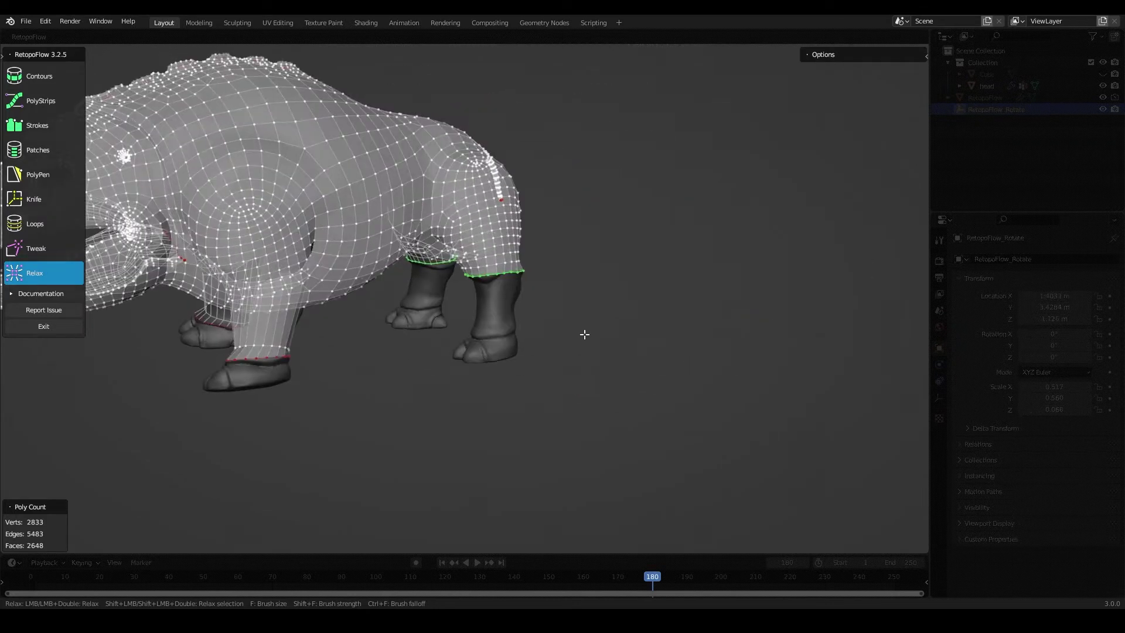
{"action": "middle_click_drag", "start_coordinate": [585, 334], "coordinate": [415, 306]}
{"action": "scroll", "coordinate": [414, 306], "scroll_direction": "down", "scroll_amount": 3}
{"action": "scroll", "coordinate": [414, 306], "scroll_direction": "up", "scroll_amount": 3}
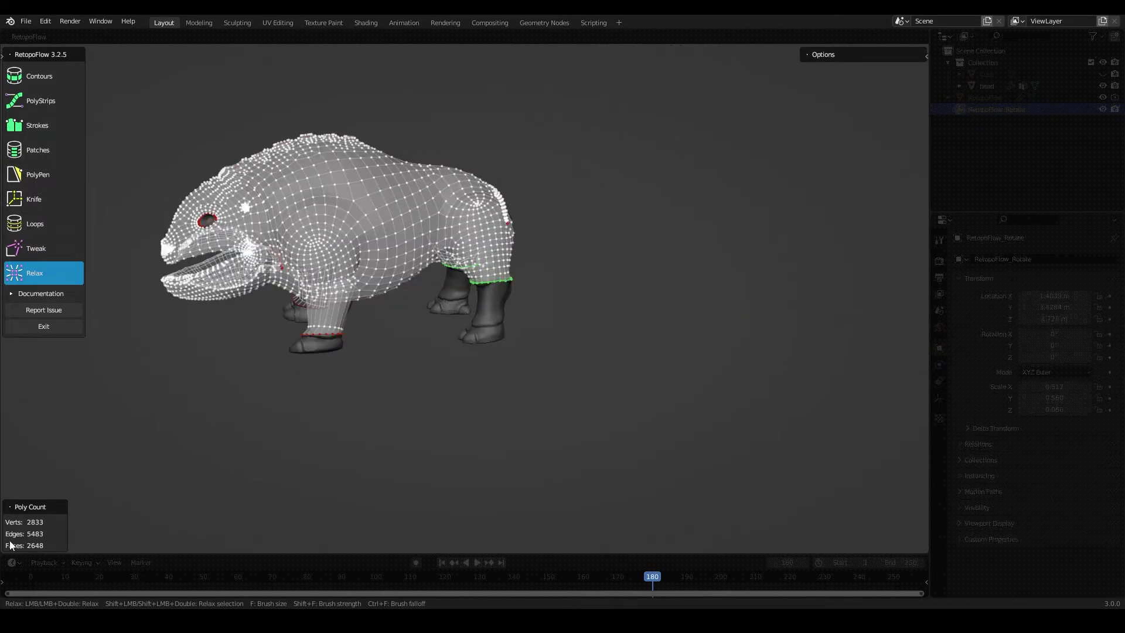
- Cut a contour across the rear leg, add an edge loop, and relax
{"action": "key", "text": "1"}
{"action": "scroll", "coordinate": [483, 322], "scroll_direction": "up", "scroll_amount": 5}
{"action": "scroll", "coordinate": [482, 322], "scroll_direction": "up", "scroll_amount": 2}
{"action": "left_click_drag", "start_coordinate": [494, 341], "coordinate": [593, 342]}
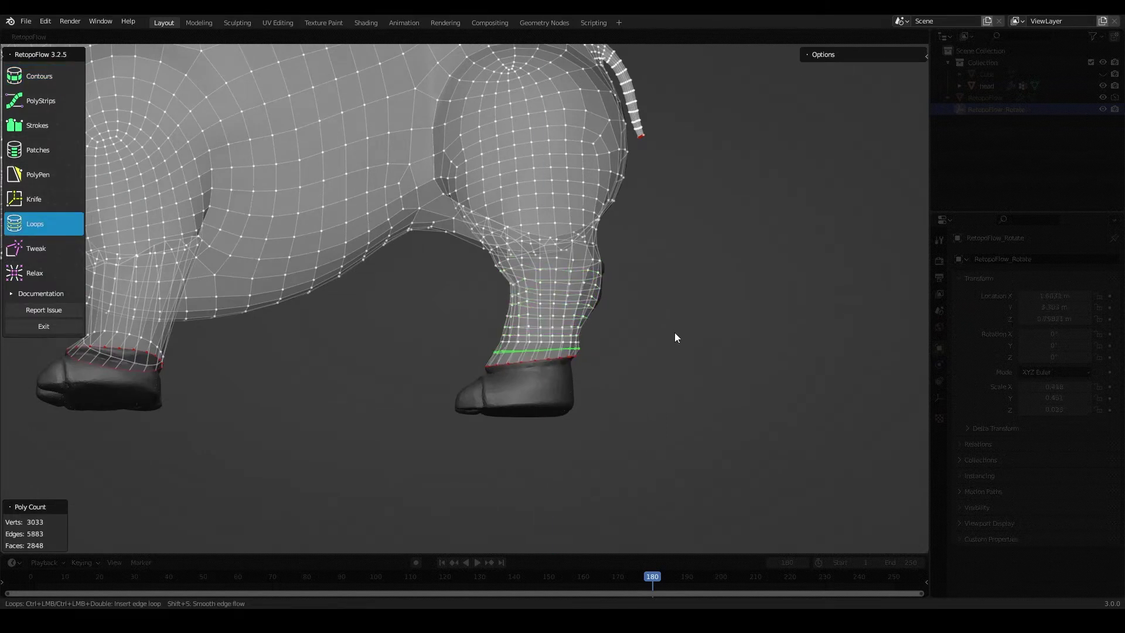
{"action": "mouse_move", "coordinate": [675, 337]}
{"action": "middle_mouse_down"}
{"action": "mouse_move", "coordinate": [406, 206]}
{"action": "mouse_move", "coordinate": [23, 278]}
{"action": "middle_mouse_up"}
{"action": "left_click", "coordinate": [528, 259], "text": "ctrl"}
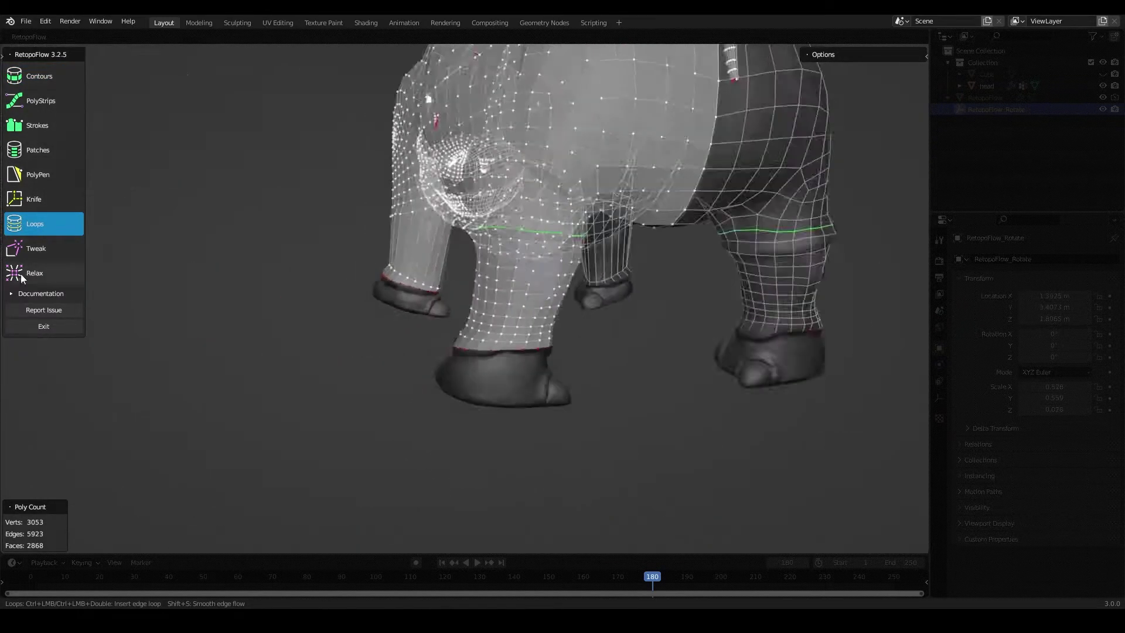
{"action": "left_click", "coordinate": [23, 278]}
- Orbit and zoom to review the retopologized legs
{"action": "mouse_move", "coordinate": [435, 281]}
{"action": "middle_mouse_down"}
{"action": "mouse_move", "coordinate": [510, 276]}
{"action": "mouse_move", "coordinate": [510, 302]}
{"action": "mouse_move", "coordinate": [509, 289]}
{"action": "mouse_move", "coordinate": [412, 252]}
{"action": "mouse_move", "coordinate": [502, 269]}
{"action": "mouse_move", "coordinate": [370, 275]}
{"action": "middle_mouse_up"}
{"action": "scroll", "coordinate": [447, 261], "scroll_direction": "down", "scroll_amount": 3}
{"action": "scroll", "coordinate": [447, 262], "scroll_direction": "down", "scroll_amount": 2}
{"action": "scroll", "coordinate": [371, 275], "scroll_direction": "up", "scroll_amount": 6}
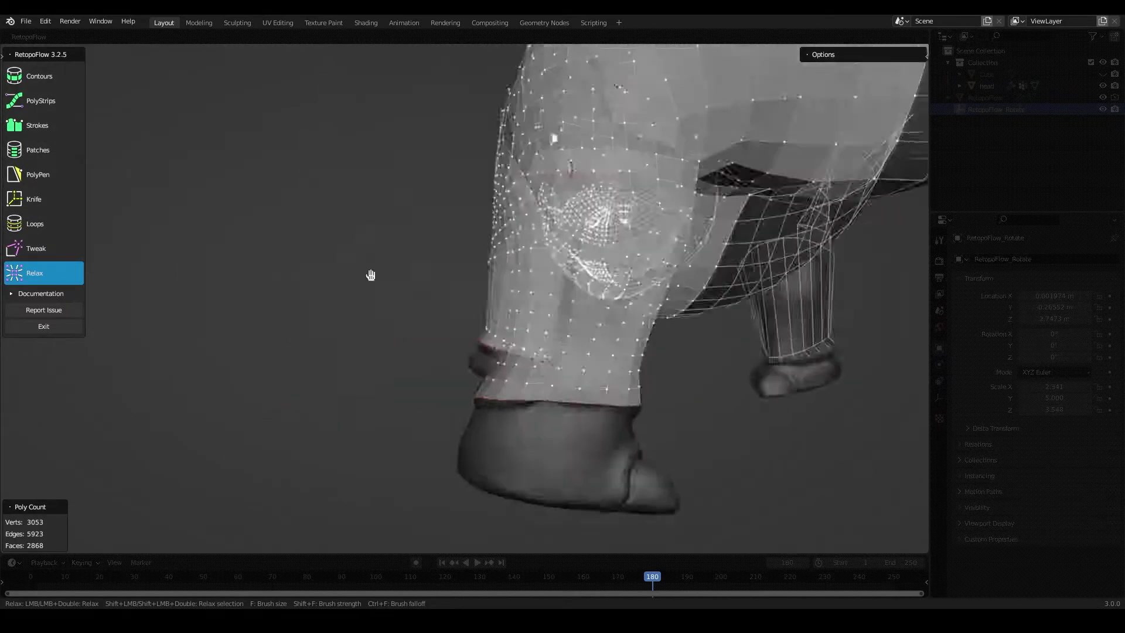
{"action": "scroll", "coordinate": [754, 269], "scroll_direction": "down", "scroll_amount": 3}
{"action": "mouse_move", "coordinate": [753, 269]}
{"action": "middle_mouse_down"}
{"action": "mouse_move", "coordinate": [586, 193]}
{"action": "mouse_move", "coordinate": [691, 221]}
{"action": "middle_mouse_up"}
- Save the blend file and restart RetopoFlow on the creature's retopology mesh
{"action": "key", "text": "ctrl+s"}
{"action": "key", "text": "Tab"}
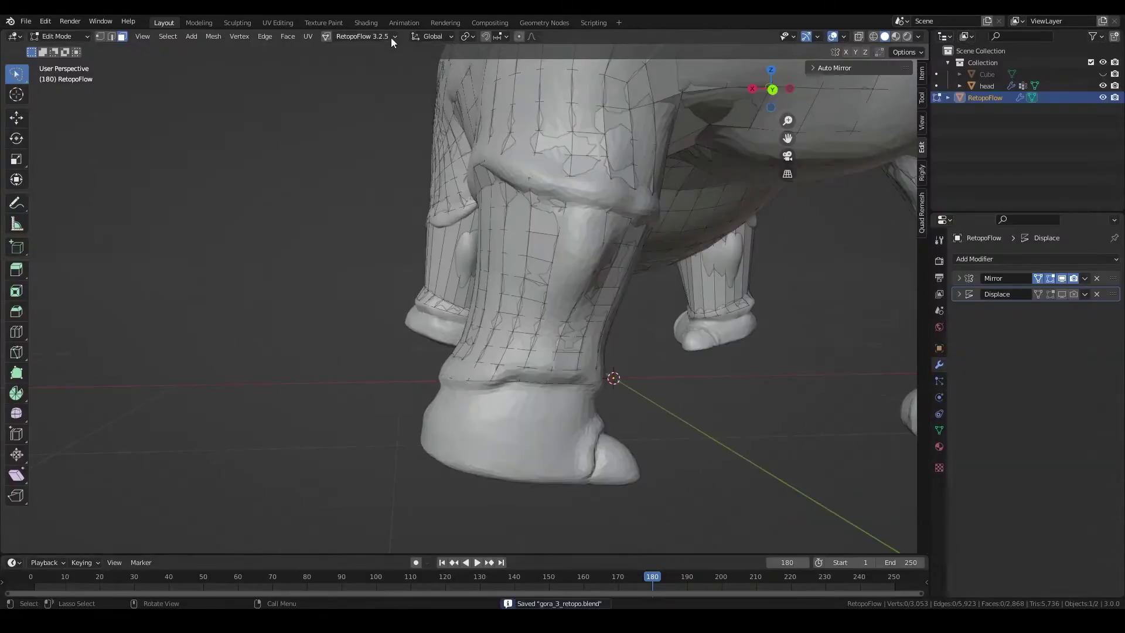
{"action": "middle_click_drag", "start_coordinate": [551, 276], "coordinate": [580, 307]}
{"action": "left_click", "coordinate": [580, 308], "text": "alt"}
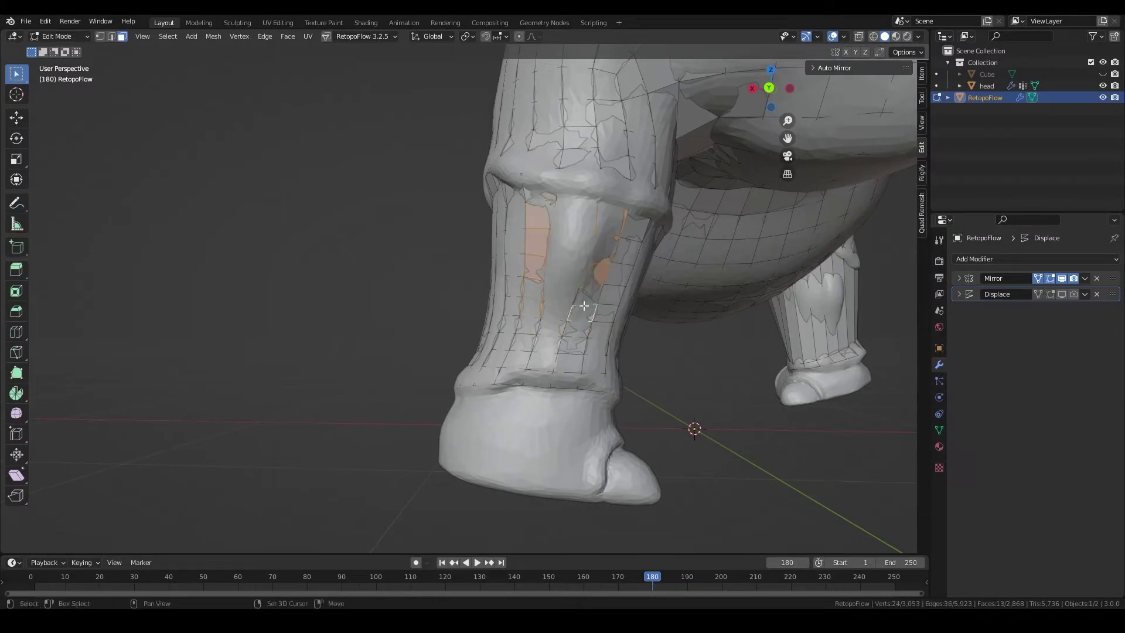
{"action": "left_click", "coordinate": [361, 36]}
{"action": "left_click", "coordinate": [351, 58]}
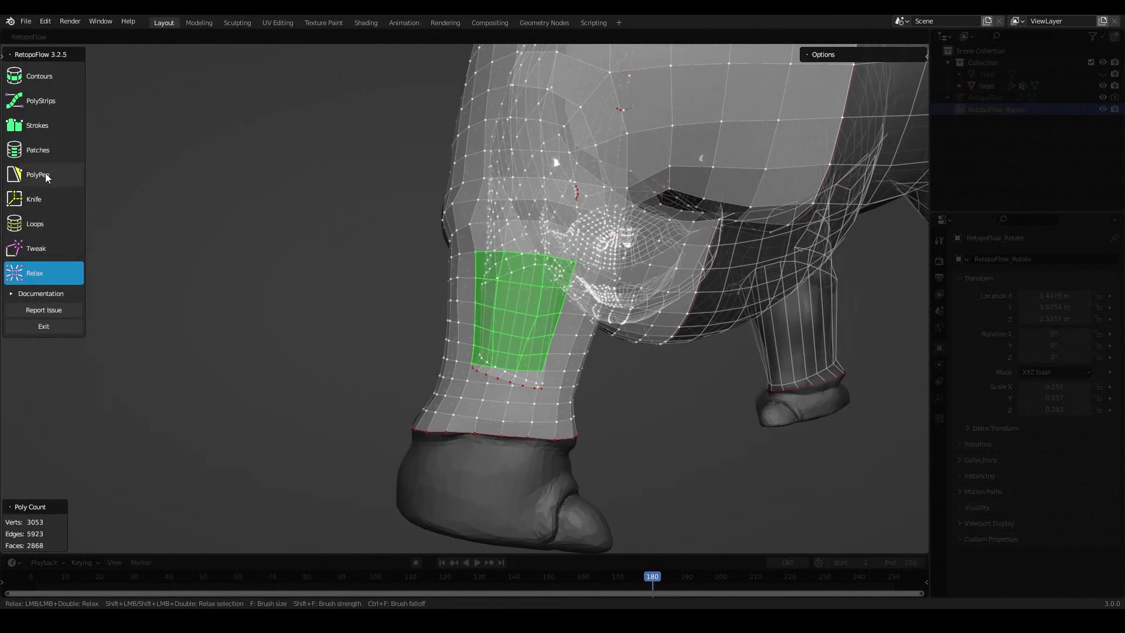
- Knife new edges across the front leg's faces
{"action": "left_click", "coordinate": [490, 264]}
{"action": "middle_click_drag", "start_coordinate": [489, 264], "coordinate": [546, 249]}
{"action": "left_click", "coordinate": [519, 339]}
{"action": "middle_click_drag", "start_coordinate": [520, 338], "coordinate": [548, 342]}
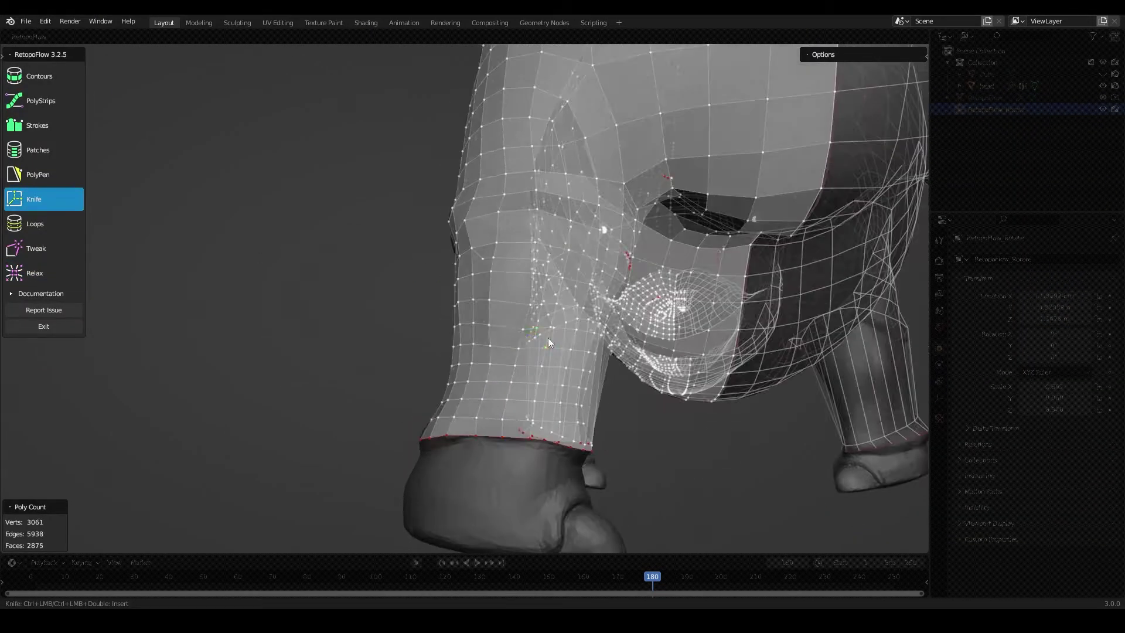
{"action": "left_click", "coordinate": [483, 331]}
{"action": "middle_click_drag", "start_coordinate": [482, 332], "coordinate": [501, 286]}
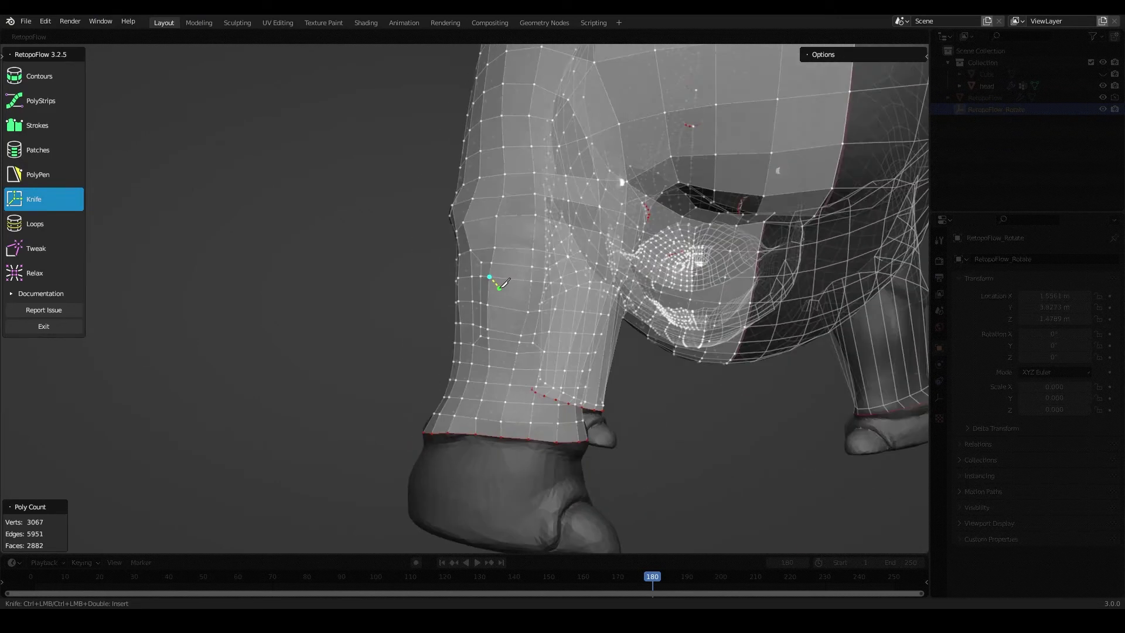
{"action": "left_click", "coordinate": [517, 331]}
{"action": "middle_click_drag", "start_coordinate": [518, 331], "coordinate": [743, 371]}
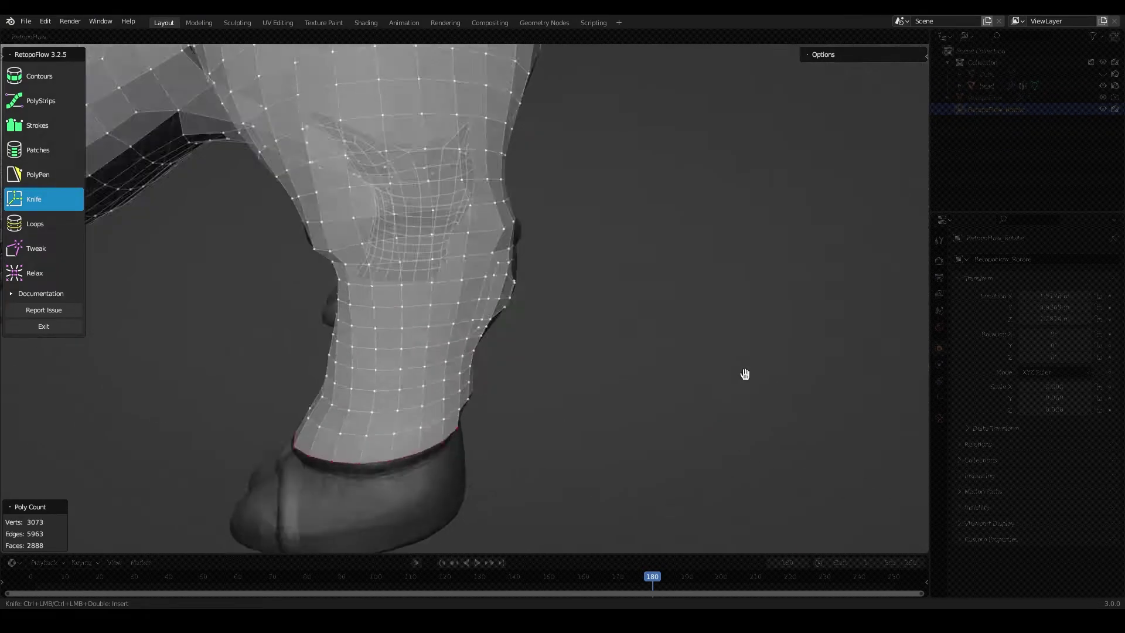
- Relax the leg mesh while orbiting around the model to check it
{"action": "key", "text": "9"}
{"action": "scroll", "coordinate": [490, 314], "scroll_direction": "down", "scroll_amount": 5}
{"action": "mouse_move", "coordinate": [490, 314]}
{"action": "middle_mouse_down"}
{"action": "mouse_move", "coordinate": [627, 322]}
{"action": "mouse_move", "coordinate": [485, 293]}
{"action": "middle_mouse_up"}
{"action": "scroll", "coordinate": [485, 293], "scroll_direction": "up", "scroll_amount": 5}
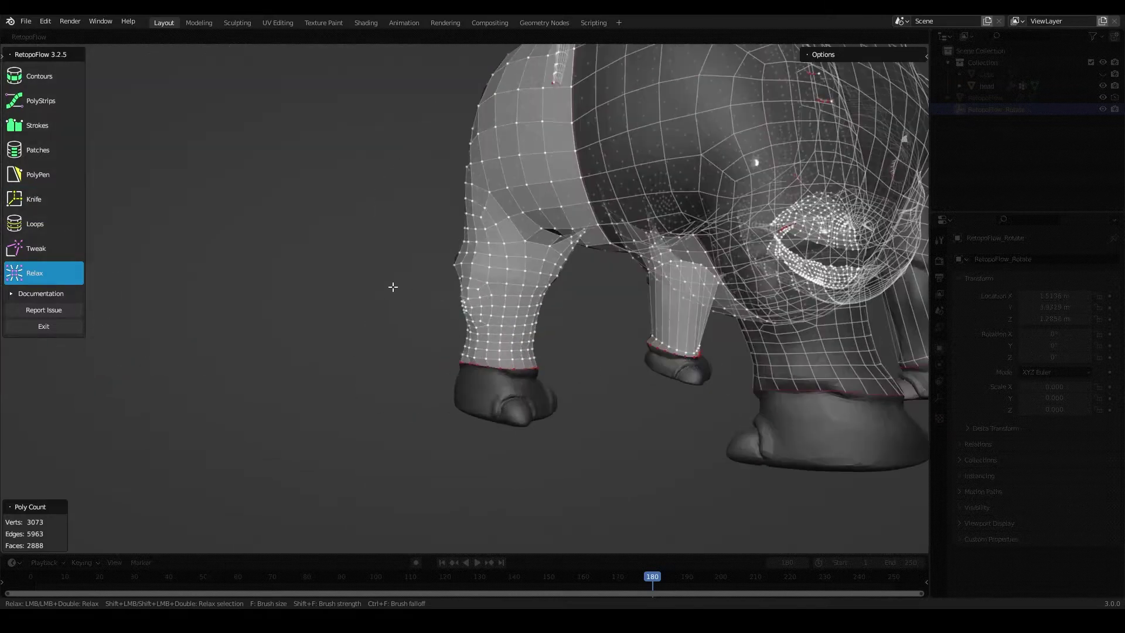
{"action": "scroll", "coordinate": [392, 286], "scroll_direction": "down", "scroll_amount": 5}
{"action": "middle_click_drag", "start_coordinate": [392, 286], "coordinate": [592, 319]}
{"action": "scroll", "coordinate": [593, 319], "scroll_direction": "up", "scroll_amount": 5}
{"action": "scroll", "coordinate": [592, 319], "scroll_direction": "down", "scroll_amount": 4}
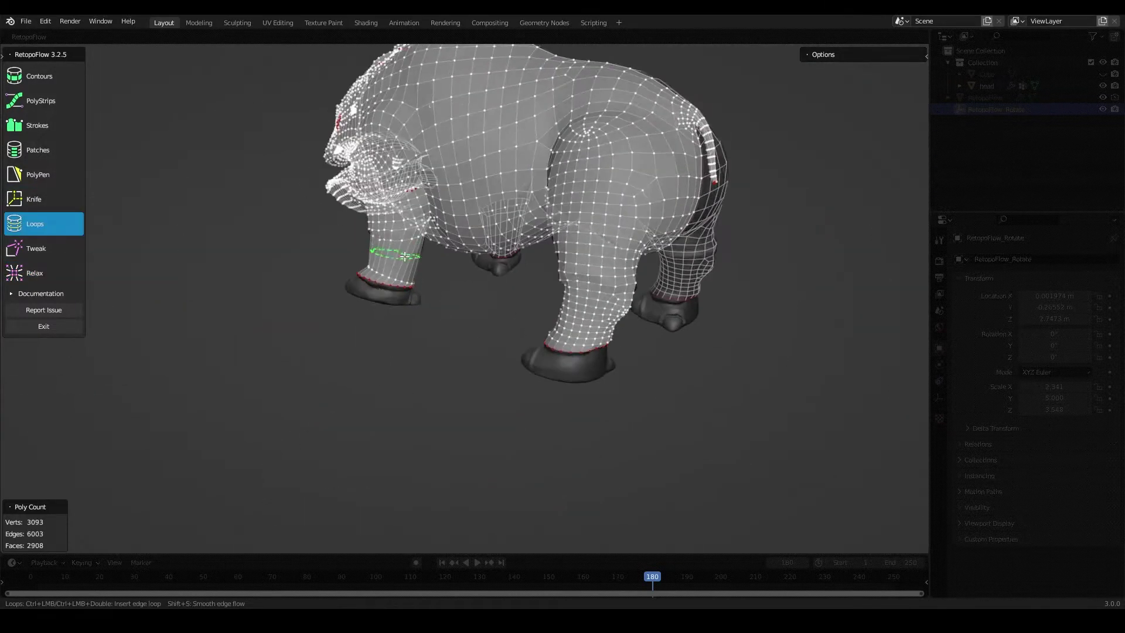
{"action": "mouse_move", "coordinate": [462, 291]}
{"action": "middle_mouse_down"}
{"action": "mouse_move", "coordinate": [410, 293]}
{"action": "mouse_move", "coordinate": [419, 261]}
{"action": "mouse_move", "coordinate": [484, 265]}
{"action": "mouse_move", "coordinate": [535, 238]}
{"action": "mouse_move", "coordinate": [814, 192]}
{"action": "mouse_move", "coordinate": [603, 289]}
{"action": "mouse_move", "coordinate": [603, 344]}
{"action": "mouse_move", "coordinate": [608, 314]}
{"action": "mouse_move", "coordinate": [493, 146]}
{"action": "middle_mouse_up"}
- Relax the mesh again from beneath the body, then bring the view onto the foot
{"action": "key", "text": "9"}
{"action": "scroll", "coordinate": [371, 251], "scroll_direction": "down", "scroll_amount": 5}
{"action": "scroll", "coordinate": [485, 251], "scroll_direction": "up", "scroll_amount": 5}
{"action": "key", "text": "5"}
{"action": "scroll", "coordinate": [493, 147], "scroll_direction": "up", "scroll_amount": 5}
{"action": "middle_click_drag", "start_coordinate": [539, 324], "coordinate": [427, 261]}
- Cut a 16-segment contour ring around the foot
{"action": "key", "text": "1"}
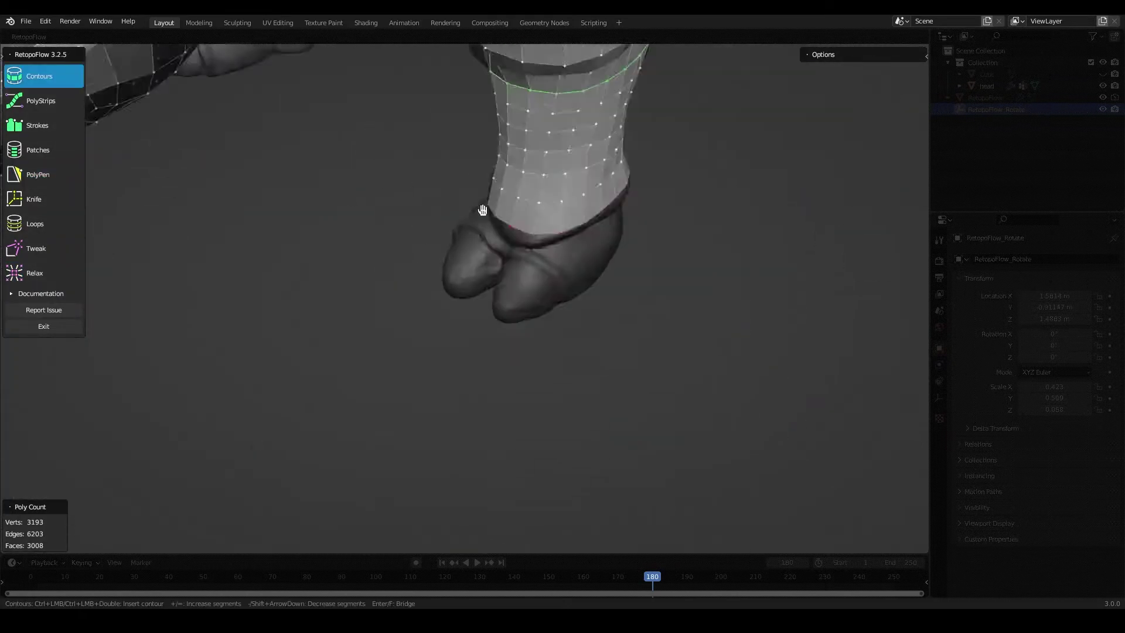
{"action": "left_click_drag", "start_coordinate": [410, 267], "coordinate": [526, 283], "text": "ctrl"}
{"action": "mouse_move", "coordinate": [571, 296]}
{"action": "middle_mouse_down"}
{"action": "mouse_move", "coordinate": [472, 312]}
{"action": "mouse_move", "coordinate": [497, 284]}
{"action": "mouse_move", "coordinate": [290, 269]}
{"action": "mouse_move", "coordinate": [543, 318]}
{"action": "mouse_move", "coordinate": [515, 344]}
{"action": "mouse_move", "coordinate": [497, 253]}
{"action": "mouse_move", "coordinate": [500, 266]}
{"action": "mouse_move", "coordinate": [457, 235]}
{"action": "mouse_move", "coordinate": [572, 296]}
{"action": "mouse_move", "coordinate": [512, 310]}
{"action": "mouse_move", "coordinate": [526, 368]}
{"action": "middle_mouse_up"}
- Draw quad faces over the foot and toe with PolyPen
{"action": "key", "text": "5"}
{"action": "left_click", "coordinate": [501, 266], "text": "ctrl"}
{"action": "left_click", "coordinate": [512, 310], "text": "ctrl"}
{"action": "mouse_move", "coordinate": [575, 334]}
{"action": "middle_mouse_down"}
{"action": "mouse_move", "coordinate": [504, 263]}
{"action": "mouse_move", "coordinate": [569, 329]}
{"action": "mouse_move", "coordinate": [505, 306]}
{"action": "mouse_move", "coordinate": [522, 335]}
{"action": "mouse_move", "coordinate": [535, 231]}
{"action": "mouse_move", "coordinate": [570, 213]}
{"action": "mouse_move", "coordinate": [565, 282]}
{"action": "mouse_move", "coordinate": [526, 306]}
{"action": "mouse_move", "coordinate": [545, 317]}
{"action": "mouse_move", "coordinate": [552, 290]}
{"action": "mouse_move", "coordinate": [469, 375]}
{"action": "mouse_move", "coordinate": [439, 362]}
{"action": "mouse_move", "coordinate": [432, 312]}
{"action": "mouse_move", "coordinate": [407, 273]}
{"action": "middle_mouse_up"}
{"action": "left_click", "coordinate": [570, 329], "text": "ctrl"}
{"action": "left_click", "coordinate": [526, 307], "text": "ctrl"}
{"action": "left_click", "coordinate": [469, 375], "text": "ctrl"}
{"action": "left_click", "coordinate": [407, 273], "text": "ctrl"}
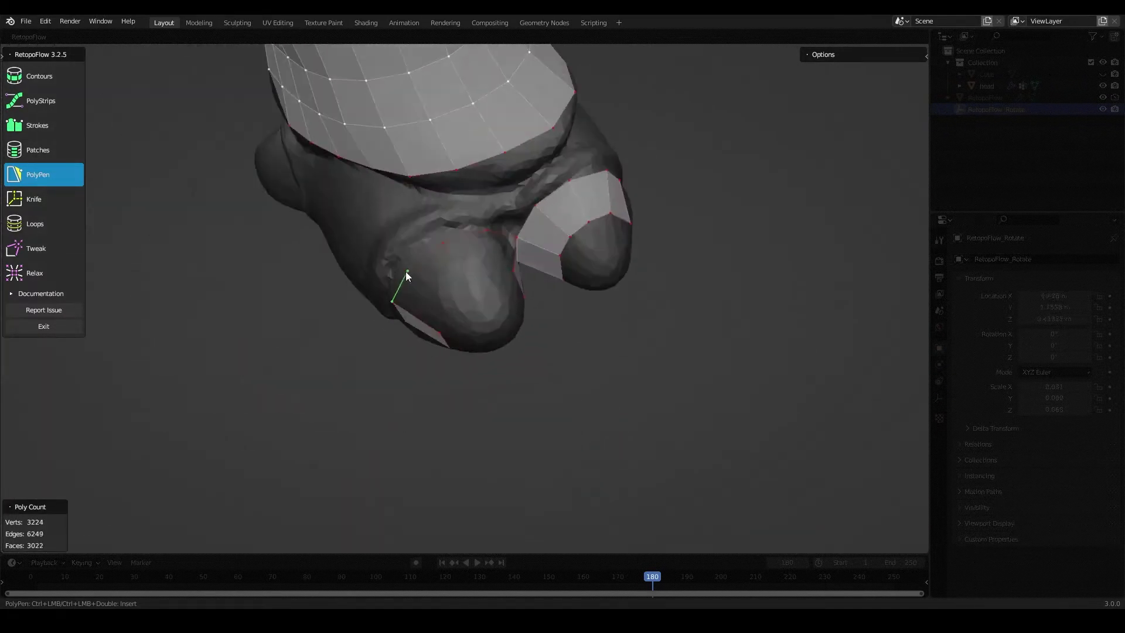
{"action": "left_click", "coordinate": [417, 316], "text": "ctrl"}
- Add 10-segment contour rings around the toes from underneath
{"action": "mouse_move", "coordinate": [418, 316]}
{"action": "middle_mouse_down"}
{"action": "mouse_move", "coordinate": [532, 303]}
{"action": "mouse_move", "coordinate": [567, 266]}
{"action": "mouse_move", "coordinate": [754, 423]}
{"action": "middle_mouse_up"}
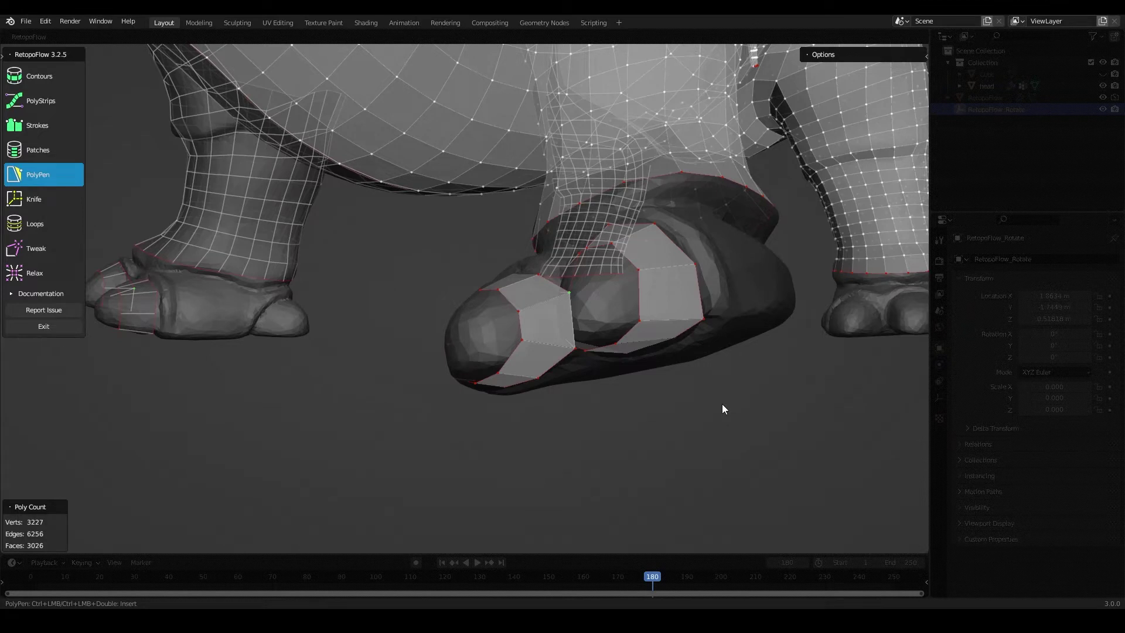
{"action": "mouse_move", "coordinate": [723, 404]}
{"action": "middle_mouse_down"}
{"action": "mouse_move", "coordinate": [638, 306]}
{"action": "mouse_move", "coordinate": [585, 404]}
{"action": "mouse_move", "coordinate": [628, 224]}
{"action": "mouse_move", "coordinate": [559, 363]}
{"action": "mouse_move", "coordinate": [623, 321]}
{"action": "mouse_move", "coordinate": [603, 364]}
{"action": "middle_mouse_up"}
{"action": "key", "text": "1"}
{"action": "key", "text": "7"}
{"action": "left_click", "coordinate": [559, 364], "text": "ctrl"}
{"action": "key", "text": "1"}
{"action": "key", "text": "1"}
{"action": "left_click", "coordinate": [515, 327], "text": "ctrl"}
{"action": "mouse_move", "coordinate": [515, 326]}
{"action": "middle_mouse_down"}
{"action": "mouse_move", "coordinate": [496, 322]}
{"action": "mouse_move", "coordinate": [485, 359]}
{"action": "mouse_move", "coordinate": [519, 329]}
{"action": "mouse_move", "coordinate": [484, 350]}
{"action": "middle_mouse_up"}
{"action": "left_click", "coordinate": [496, 321], "text": "ctrl"}
- Fill quads between the toes and along the side of the foot
{"action": "key", "text": "5"}
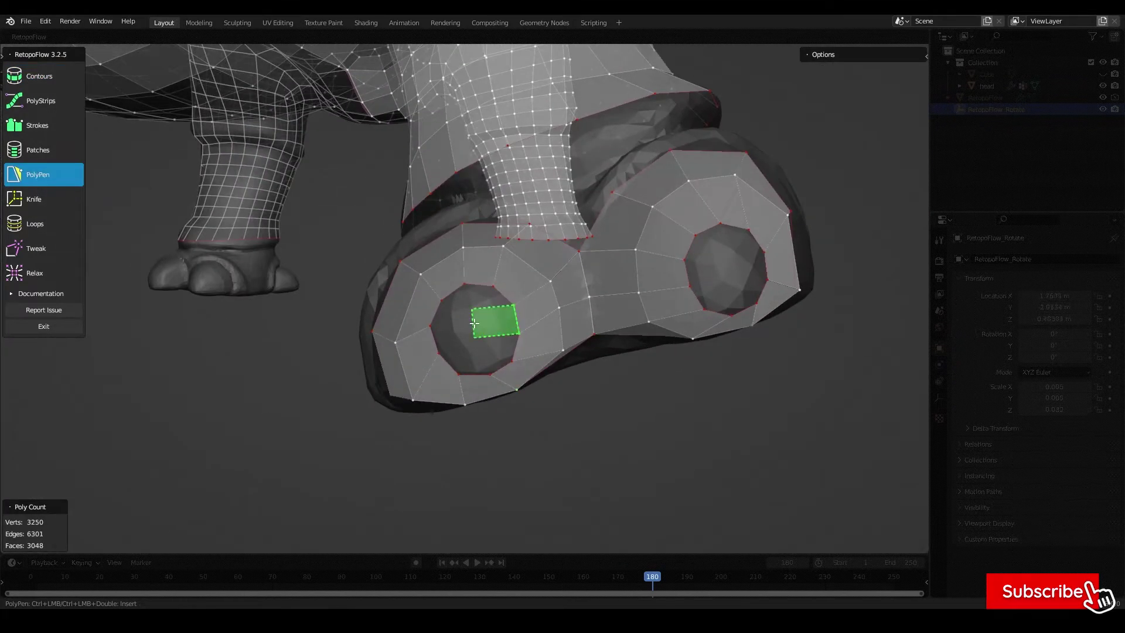
{"action": "left_click", "coordinate": [453, 297], "text": "ctrl"}
{"action": "mouse_move", "coordinate": [453, 297]}
{"action": "middle_mouse_down"}
{"action": "mouse_move", "coordinate": [551, 332]}
{"action": "mouse_move", "coordinate": [526, 301]}
{"action": "mouse_move", "coordinate": [543, 304]}
{"action": "mouse_move", "coordinate": [460, 319]}
{"action": "mouse_move", "coordinate": [452, 389]}
{"action": "mouse_move", "coordinate": [417, 353]}
{"action": "mouse_move", "coordinate": [470, 283]}
{"action": "mouse_move", "coordinate": [460, 259]}
{"action": "mouse_move", "coordinate": [466, 315]}
{"action": "mouse_move", "coordinate": [418, 221]}
{"action": "mouse_move", "coordinate": [422, 234]}
{"action": "mouse_move", "coordinate": [504, 274]}
{"action": "mouse_move", "coordinate": [540, 244]}
{"action": "mouse_move", "coordinate": [547, 276]}
{"action": "mouse_move", "coordinate": [464, 332]}
{"action": "mouse_move", "coordinate": [528, 339]}
{"action": "mouse_move", "coordinate": [547, 304]}
{"action": "mouse_move", "coordinate": [390, 362]}
{"action": "mouse_move", "coordinate": [414, 375]}
{"action": "mouse_move", "coordinate": [414, 406]}
{"action": "mouse_move", "coordinate": [447, 334]}
{"action": "mouse_move", "coordinate": [373, 285]}
{"action": "mouse_move", "coordinate": [573, 359]}
{"action": "mouse_move", "coordinate": [528, 359]}
{"action": "mouse_move", "coordinate": [623, 376]}
{"action": "mouse_move", "coordinate": [591, 396]}
{"action": "mouse_move", "coordinate": [550, 371]}
{"action": "mouse_move", "coordinate": [410, 375]}
{"action": "mouse_move", "coordinate": [449, 380]}
{"action": "mouse_move", "coordinate": [336, 316]}
{"action": "mouse_move", "coordinate": [462, 340]}
{"action": "mouse_move", "coordinate": [458, 375]}
{"action": "mouse_move", "coordinate": [501, 380]}
{"action": "mouse_move", "coordinate": [535, 347]}
{"action": "mouse_move", "coordinate": [329, 334]}
{"action": "mouse_move", "coordinate": [457, 311]}
{"action": "mouse_move", "coordinate": [562, 328]}
{"action": "mouse_move", "coordinate": [523, 340]}
{"action": "mouse_move", "coordinate": [491, 372]}
{"action": "middle_mouse_up"}
{"action": "left_click", "coordinate": [460, 319], "text": "ctrl"}
{"action": "left_click", "coordinate": [417, 354], "text": "ctrl"}
{"action": "left_click", "coordinate": [470, 284], "text": "ctrl"}
{"action": "left_click", "coordinate": [460, 271], "text": "ctrl"}
{"action": "left_click", "coordinate": [419, 221], "text": "ctrl"}
{"action": "left_click", "coordinate": [540, 244], "text": "ctrl"}
- Wrap faces around the ankle and the front of the foot
{"action": "left_click", "coordinate": [528, 339], "text": "ctrl"}
{"action": "left_click", "coordinate": [413, 375], "text": "ctrl"}
{"action": "left_click", "coordinate": [572, 359], "text": "ctrl"}
{"action": "left_click", "coordinate": [622, 377], "text": "ctrl"}
{"action": "left_click", "coordinate": [537, 402], "text": "ctrl"}
{"action": "left_click", "coordinate": [410, 375], "text": "ctrl"}
{"action": "key", "text": "7"}
{"action": "key", "text": "5"}
{"action": "left_click", "coordinate": [463, 340], "text": "ctrl"}
{"action": "left_click", "coordinate": [364, 339], "text": "ctrl"}
{"action": "left_click", "coordinate": [563, 328], "text": "ctrl"}
- Insert a lengthwise edge loop down the leg and relax it
{"action": "key", "text": "7"}
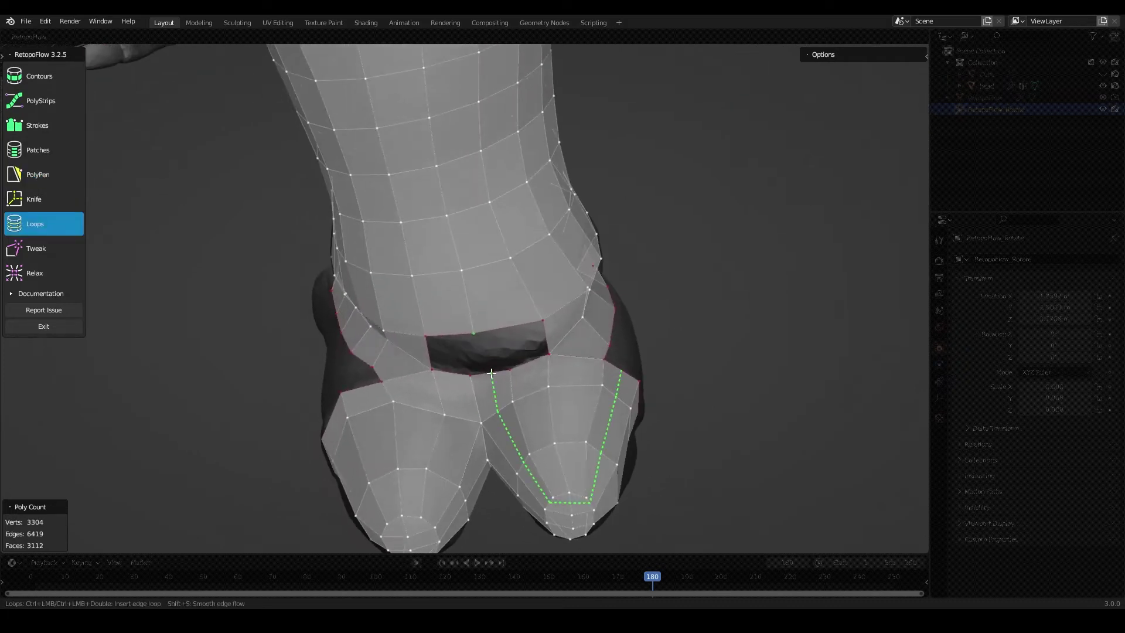
{"action": "key", "text": "5"}
{"action": "scroll", "coordinate": [498, 328], "scroll_direction": "down", "scroll_amount": 3}
{"action": "mouse_move", "coordinate": [500, 329]}
{"action": "middle_mouse_down"}
{"action": "mouse_move", "coordinate": [608, 294]}
{"action": "mouse_move", "coordinate": [466, 319]}
{"action": "middle_mouse_up"}
{"action": "key", "text": "7"}
{"action": "left_click", "coordinate": [468, 263], "text": "ctrl"}
{"action": "key", "text": "9"}
{"action": "mouse_move", "coordinate": [468, 264]}
{"action": "middle_mouse_down"}
{"action": "mouse_move", "coordinate": [556, 190]}
{"action": "mouse_move", "coordinate": [522, 194]}
{"action": "mouse_move", "coordinate": [493, 274]}
{"action": "middle_mouse_up"}
- Add quads along the front foot's bottom edge
{"action": "scroll", "coordinate": [500, 398], "scroll_direction": "up", "scroll_amount": 5}
{"action": "middle_click_drag", "start_coordinate": [500, 399], "coordinate": [38, 209]}
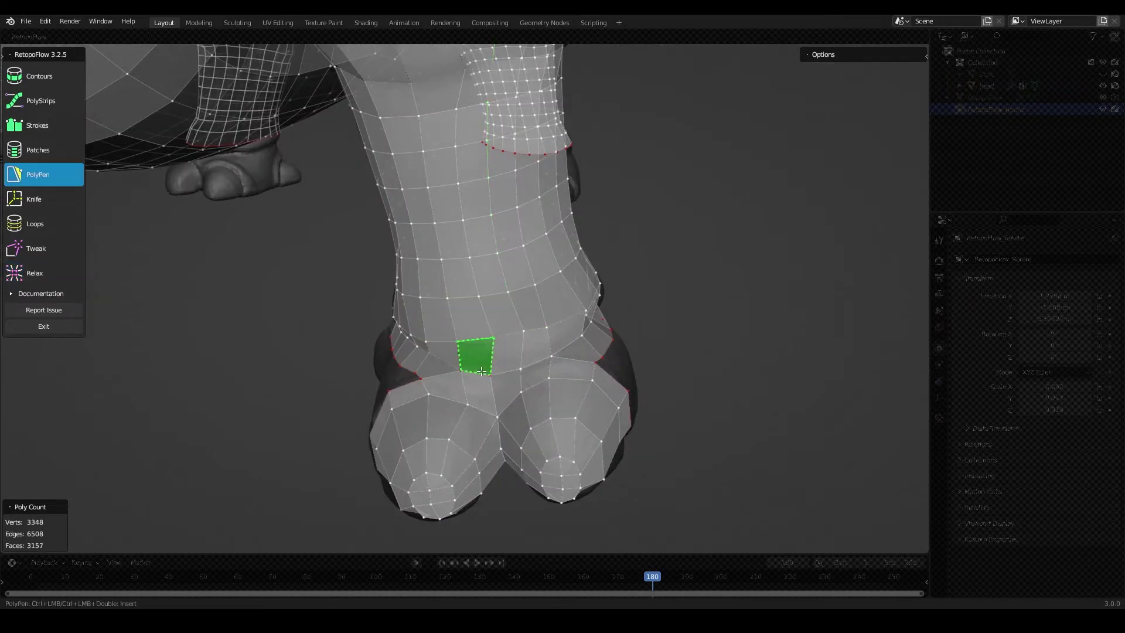
{"action": "mouse_move", "coordinate": [481, 371]}
{"action": "middle_mouse_down"}
{"action": "mouse_move", "coordinate": [410, 307]}
{"action": "mouse_move", "coordinate": [494, 414]}
{"action": "mouse_move", "coordinate": [467, 457]}
{"action": "mouse_move", "coordinate": [528, 406]}
{"action": "middle_mouse_up"}
{"action": "left_click", "coordinate": [494, 414], "text": "ctrl"}
{"action": "left_click", "coordinate": [504, 447], "text": "ctrl"}
{"action": "middle_click_drag", "start_coordinate": [653, 391], "coordinate": [416, 361]}
{"action": "left_click", "coordinate": [415, 360], "text": "ctrl"}
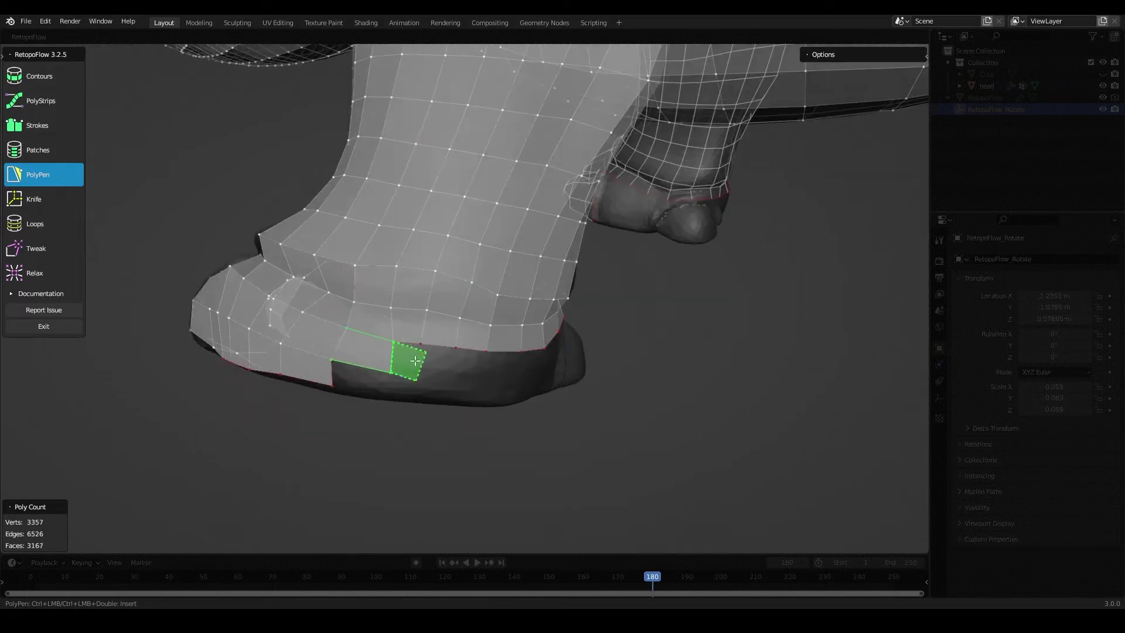
{"action": "mouse_move", "coordinate": [502, 361]}
{"action": "middle_mouse_down"}
{"action": "mouse_move", "coordinate": [515, 372]}
{"action": "mouse_move", "coordinate": [406, 366]}
{"action": "mouse_move", "coordinate": [502, 408]}
{"action": "middle_mouse_up"}
{"action": "left_click", "coordinate": [515, 372], "text": "ctrl"}
{"action": "left_click", "coordinate": [407, 365], "text": "ctrl"}
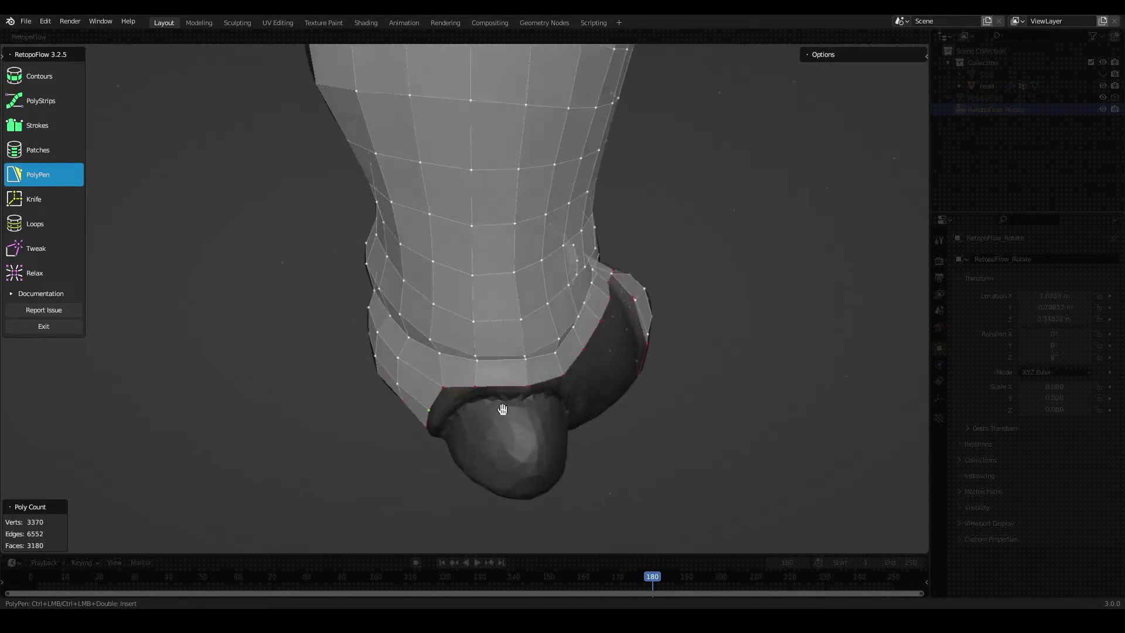
- Add more faces on the foot's bottom edge and underside, then relax the mesh
{"action": "mouse_move", "coordinate": [537, 358]}
{"action": "middle_mouse_down"}
{"action": "mouse_move", "coordinate": [445, 379]}
{"action": "mouse_move", "coordinate": [448, 395]}
{"action": "middle_mouse_up"}
{"action": "key", "text": "7"}
{"action": "key", "text": "5"}
{"action": "key", "text": "7"}
{"action": "key", "text": "5"}
{"action": "mouse_move", "coordinate": [554, 458]}
{"action": "middle_mouse_down"}
{"action": "mouse_move", "coordinate": [284, 372]}
{"action": "mouse_move", "coordinate": [498, 419]}
{"action": "mouse_move", "coordinate": [567, 393]}
{"action": "middle_mouse_up"}
{"action": "left_click", "coordinate": [567, 378], "text": "ctrl"}
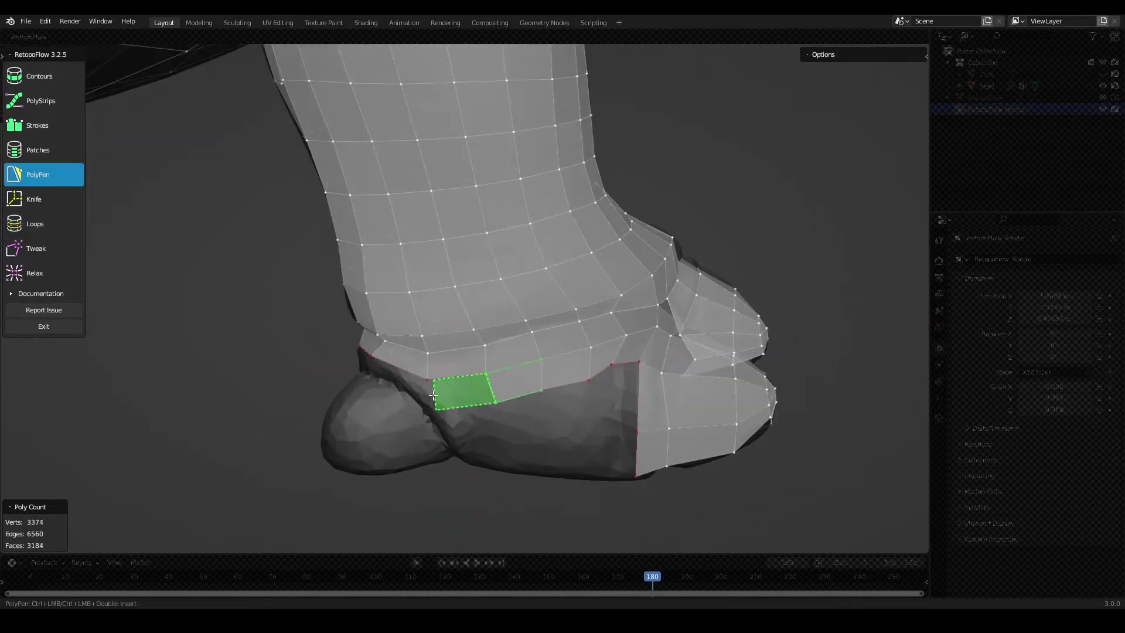
{"action": "middle_click_drag", "start_coordinate": [434, 396], "coordinate": [591, 413]}
{"action": "left_click", "coordinate": [590, 413], "text": "ctrl"}
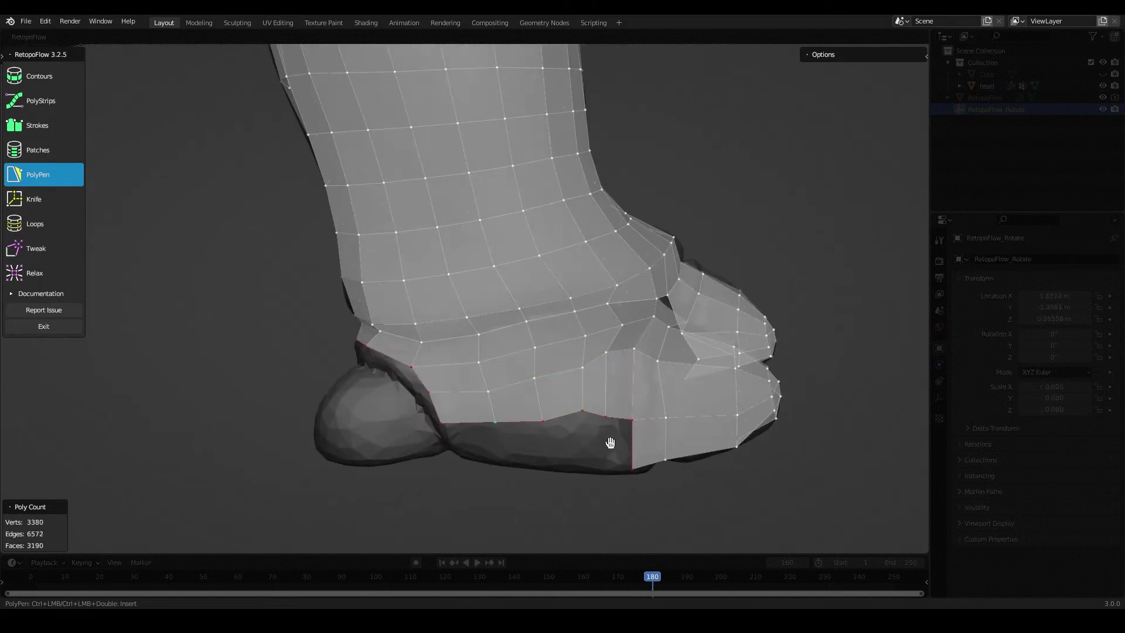
{"action": "left_click", "coordinate": [515, 413], "text": "ctrl"}
{"action": "key", "text": "9"}
{"action": "mouse_move", "coordinate": [515, 414]}
{"action": "middle_mouse_down"}
{"action": "mouse_move", "coordinate": [557, 377]}
{"action": "mouse_move", "coordinate": [507, 395]}
{"action": "mouse_move", "coordinate": [376, 344]}
{"action": "mouse_move", "coordinate": [513, 338]}
{"action": "mouse_move", "coordinate": [447, 221]}
{"action": "mouse_move", "coordinate": [427, 258]}
{"action": "mouse_move", "coordinate": [443, 275]}
{"action": "mouse_move", "coordinate": [455, 289]}
{"action": "mouse_move", "coordinate": [560, 300]}
{"action": "mouse_move", "coordinate": [610, 395]}
{"action": "mouse_move", "coordinate": [562, 328]}
{"action": "mouse_move", "coordinate": [610, 351]}
{"action": "mouse_move", "coordinate": [643, 340]}
{"action": "mouse_move", "coordinate": [490, 289]}
{"action": "middle_mouse_up"}
{"action": "key", "text": "5"}
- Add several quads across the head while orbiting around it
{"action": "left_click", "coordinate": [490, 288], "text": "ctrl"}
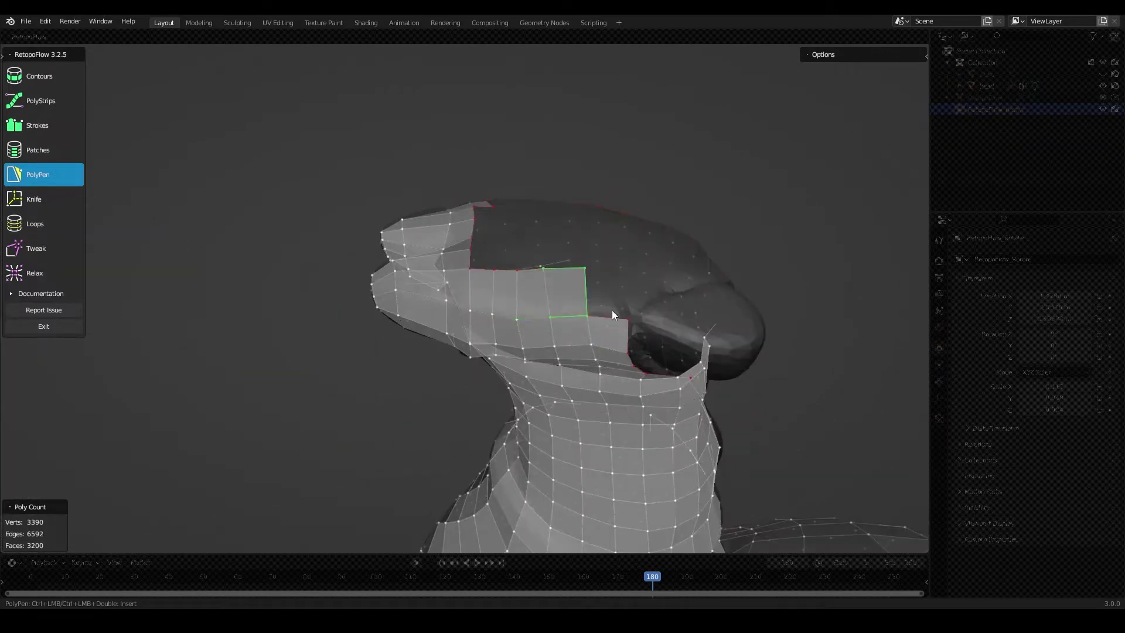
{"action": "middle_click_drag", "start_coordinate": [612, 315], "coordinate": [557, 294]}
{"action": "left_click", "coordinate": [547, 381], "text": "ctrl"}
{"action": "mouse_move", "coordinate": [557, 399]}
{"action": "middle_mouse_down"}
{"action": "mouse_move", "coordinate": [592, 432]}
{"action": "mouse_move", "coordinate": [420, 327]}
{"action": "mouse_move", "coordinate": [427, 270]}
{"action": "mouse_move", "coordinate": [420, 318]}
{"action": "middle_mouse_up"}
{"action": "left_click", "coordinate": [420, 328], "text": "ctrl"}
{"action": "mouse_move", "coordinate": [413, 235]}
{"action": "middle_mouse_down"}
{"action": "mouse_move", "coordinate": [476, 289]}
{"action": "mouse_move", "coordinate": [410, 293]}
{"action": "mouse_move", "coordinate": [374, 277]}
{"action": "mouse_move", "coordinate": [563, 184]}
{"action": "middle_mouse_up"}
{"action": "left_click", "coordinate": [477, 289], "text": "ctrl"}
{"action": "key", "text": "7"}
{"action": "key", "text": "5"}
- Fill the faces around the head hole, including the triangular gap, then relax
{"action": "left_click", "coordinate": [543, 337], "text": "ctrl"}
{"action": "mouse_move", "coordinate": [543, 338]}
{"action": "middle_mouse_down"}
{"action": "mouse_move", "coordinate": [463, 341]}
{"action": "mouse_move", "coordinate": [545, 226]}
{"action": "middle_mouse_up"}
{"action": "left_click", "coordinate": [545, 225], "text": "ctrl"}
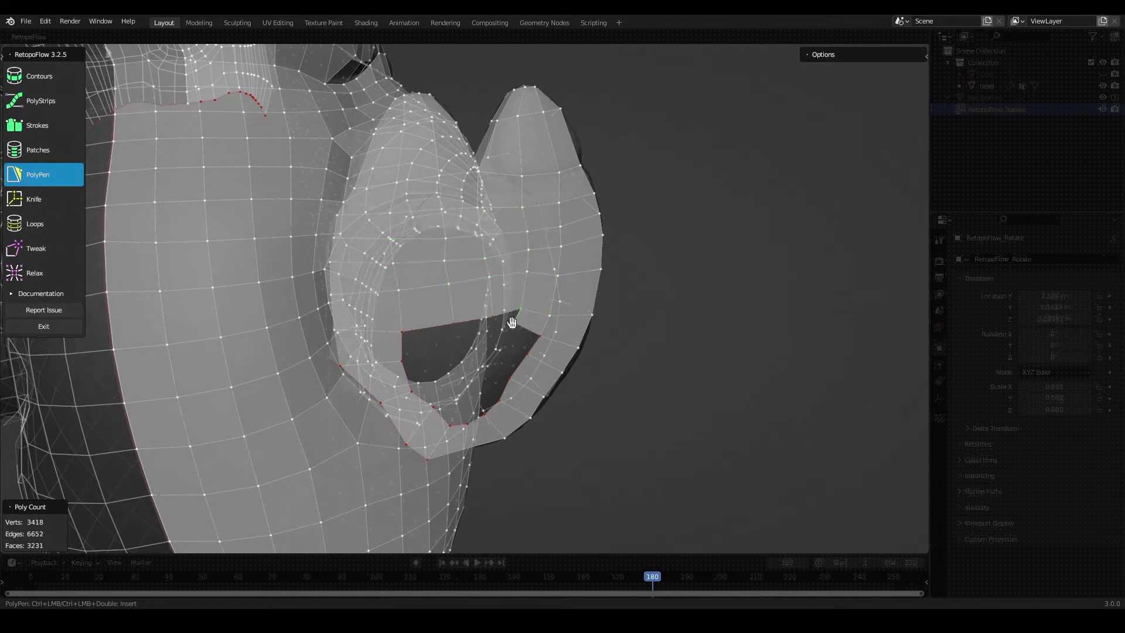
{"action": "left_click", "coordinate": [456, 373], "text": "ctrl"}
{"action": "mouse_move", "coordinate": [457, 373]}
{"action": "middle_mouse_down"}
{"action": "mouse_move", "coordinate": [431, 352]}
{"action": "mouse_move", "coordinate": [473, 297]}
{"action": "mouse_move", "coordinate": [283, 301]}
{"action": "mouse_move", "coordinate": [431, 306]}
{"action": "mouse_move", "coordinate": [469, 260]}
{"action": "middle_mouse_up"}
{"action": "key", "text": "9"}
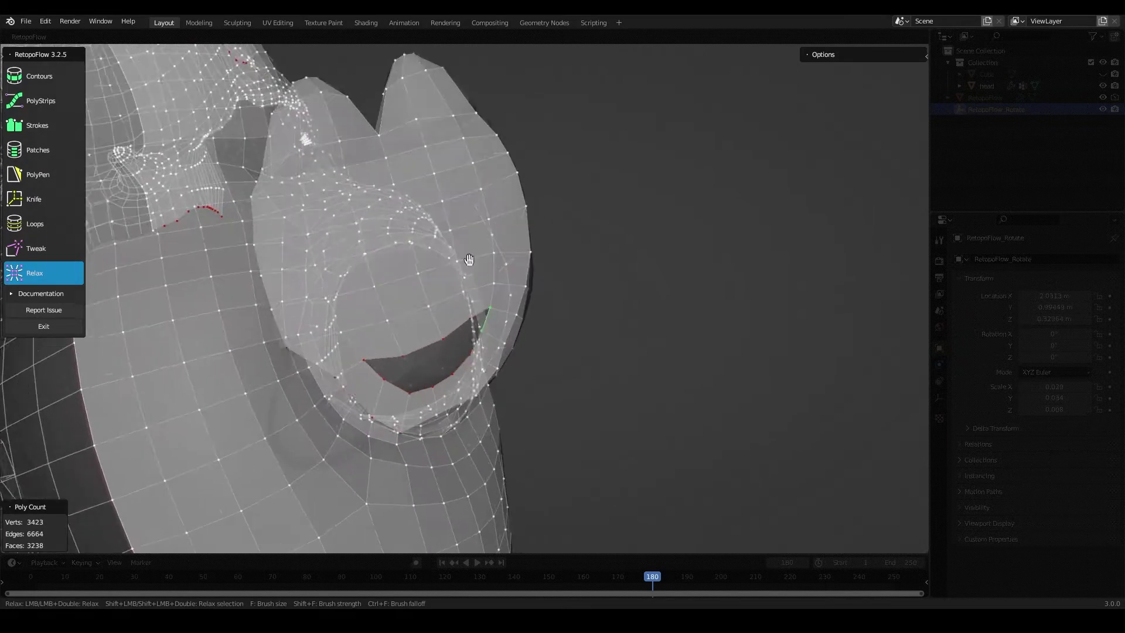
{"action": "left_click", "coordinate": [444, 333], "text": "ctrl"}
{"action": "mouse_move", "coordinate": [444, 333]}
{"action": "middle_mouse_down"}
{"action": "mouse_move", "coordinate": [603, 322]}
{"action": "mouse_move", "coordinate": [397, 367]}
{"action": "mouse_move", "coordinate": [518, 283]}
{"action": "mouse_move", "coordinate": [419, 264]}
{"action": "mouse_move", "coordinate": [552, 297]}
{"action": "mouse_move", "coordinate": [499, 292]}
{"action": "mouse_move", "coordinate": [473, 258]}
{"action": "middle_mouse_up"}
{"action": "left_click", "coordinate": [473, 341], "text": "ctrl"}
{"action": "left_click", "coordinate": [474, 322], "text": "ctrl"}
{"action": "key", "text": "7"}
{"action": "key", "text": "9"}
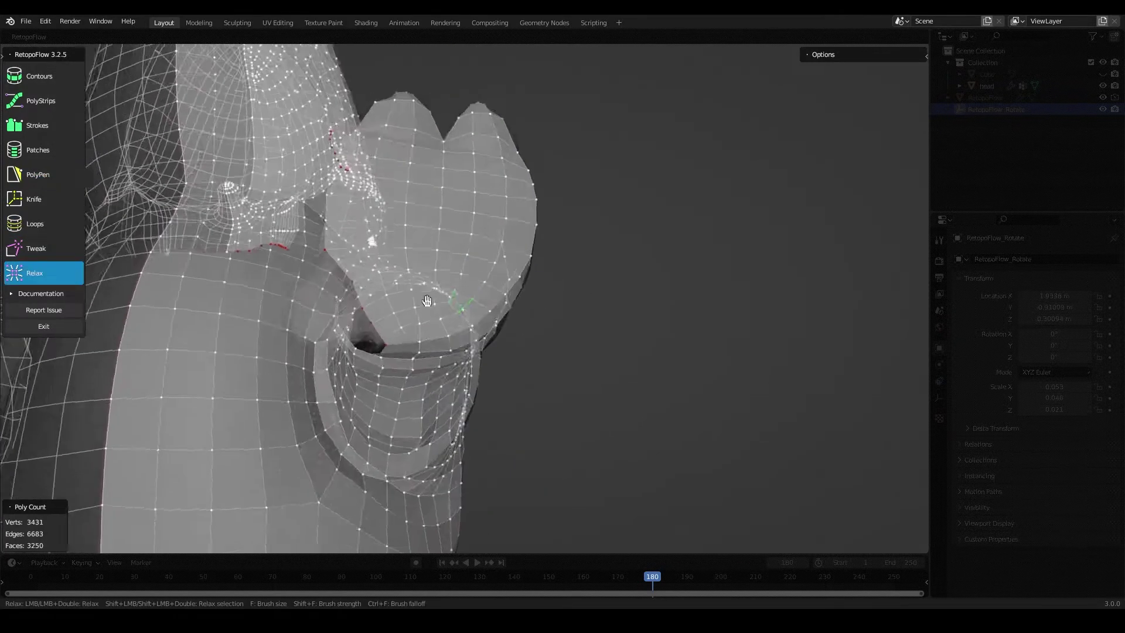
{"action": "scroll", "coordinate": [474, 258], "scroll_direction": "up", "scroll_amount": 2}
- Delete a face at the ear base to open a hole
{"action": "key", "text": "5"}
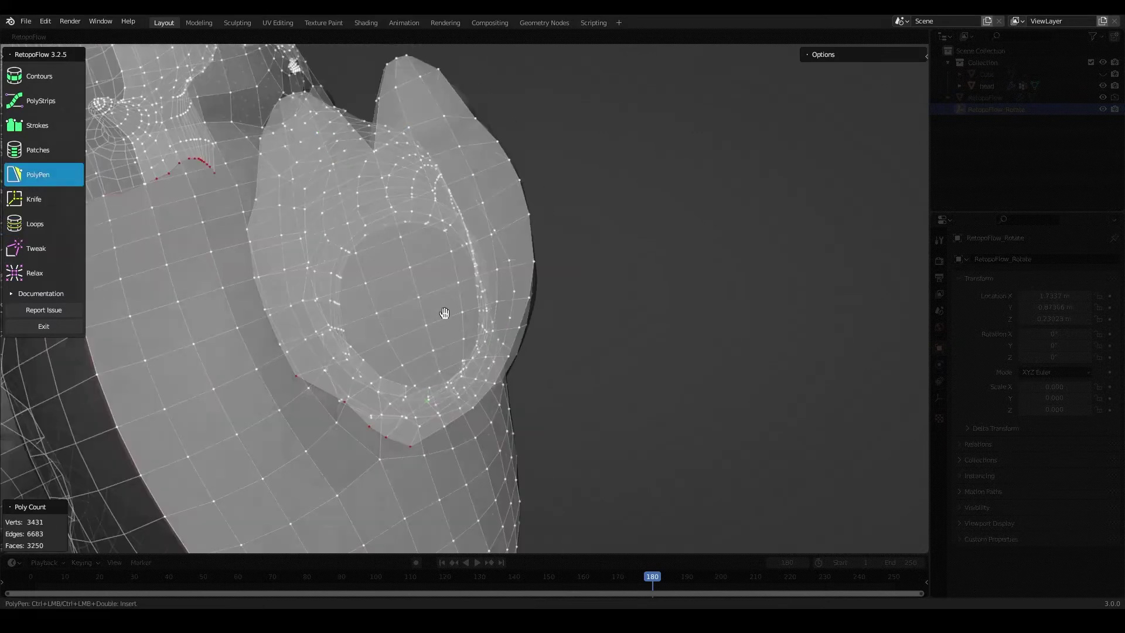
{"action": "key", "text": "x"}
{"action": "left_click", "coordinate": [435, 361]}
{"action": "middle_click_drag", "start_coordinate": [435, 360], "coordinate": [390, 381]}
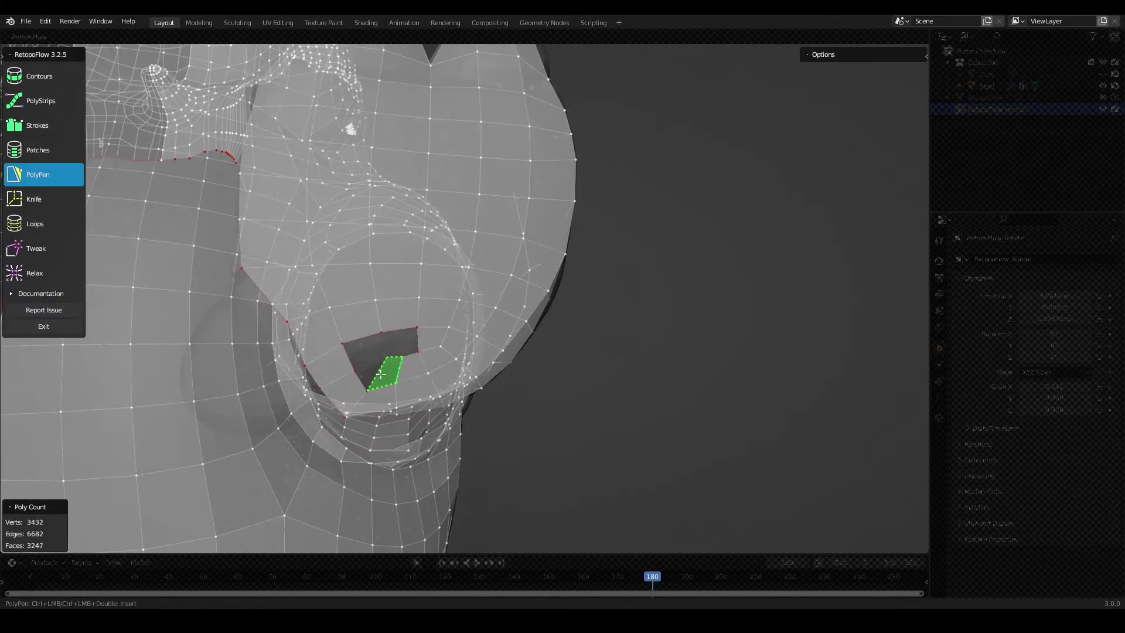
{"action": "middle_click_drag", "start_coordinate": [253, 293], "coordinate": [405, 364]}
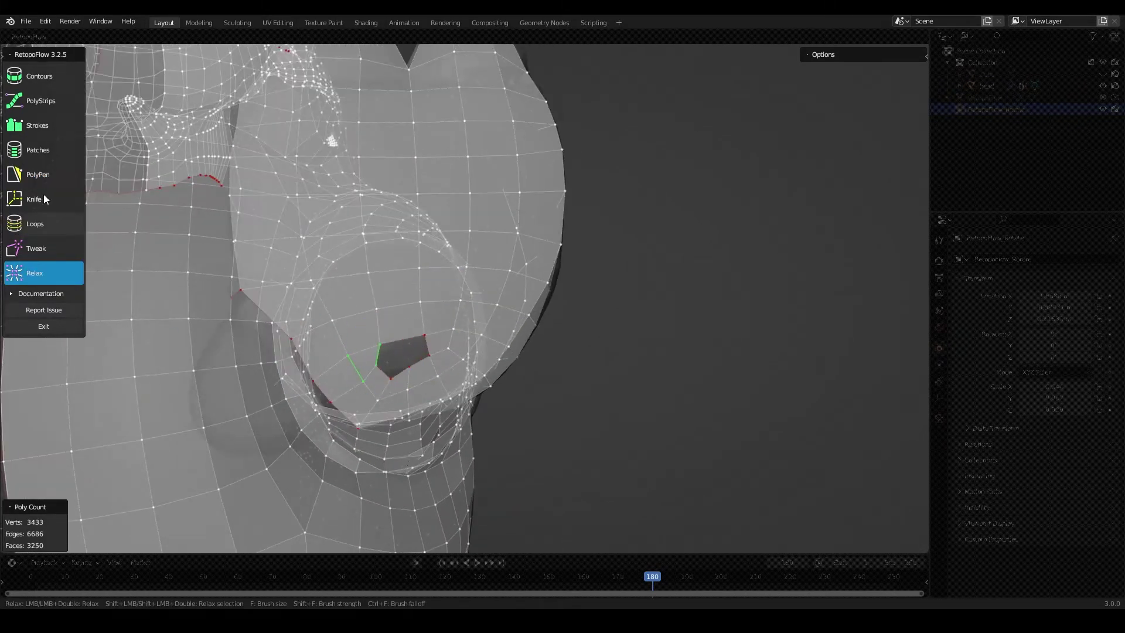
{"action": "mouse_move", "coordinate": [434, 406]}
{"action": "middle_mouse_down"}
{"action": "mouse_move", "coordinate": [638, 274]}
{"action": "mouse_move", "coordinate": [475, 294]}
{"action": "mouse_move", "coordinate": [512, 350]}
{"action": "mouse_move", "coordinate": [527, 328]}
{"action": "mouse_move", "coordinate": [472, 254]}
{"action": "mouse_move", "coordinate": [573, 228]}
{"action": "mouse_move", "coordinate": [427, 280]}
{"action": "mouse_move", "coordinate": [452, 270]}
{"action": "middle_mouse_up"}
- Ring the eye opening with a Contours stroke and fill it with PolyPen faces
{"action": "key", "text": "1"}
{"action": "scroll", "coordinate": [527, 328], "scroll_direction": "up", "scroll_amount": 4}
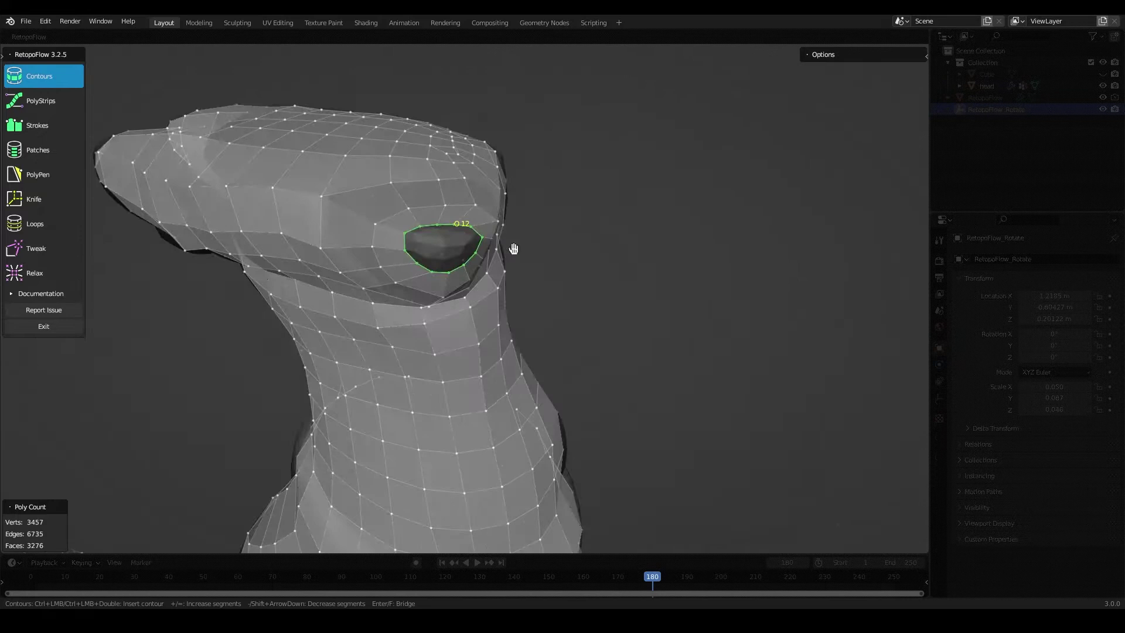
{"action": "mouse_move", "coordinate": [513, 246]}
{"action": "middle_mouse_down"}
{"action": "mouse_move", "coordinate": [472, 234]}
{"action": "mouse_move", "coordinate": [462, 213]}
{"action": "mouse_move", "coordinate": [389, 262]}
{"action": "mouse_move", "coordinate": [457, 116]}
{"action": "middle_mouse_up"}
{"action": "key", "text": "7"}
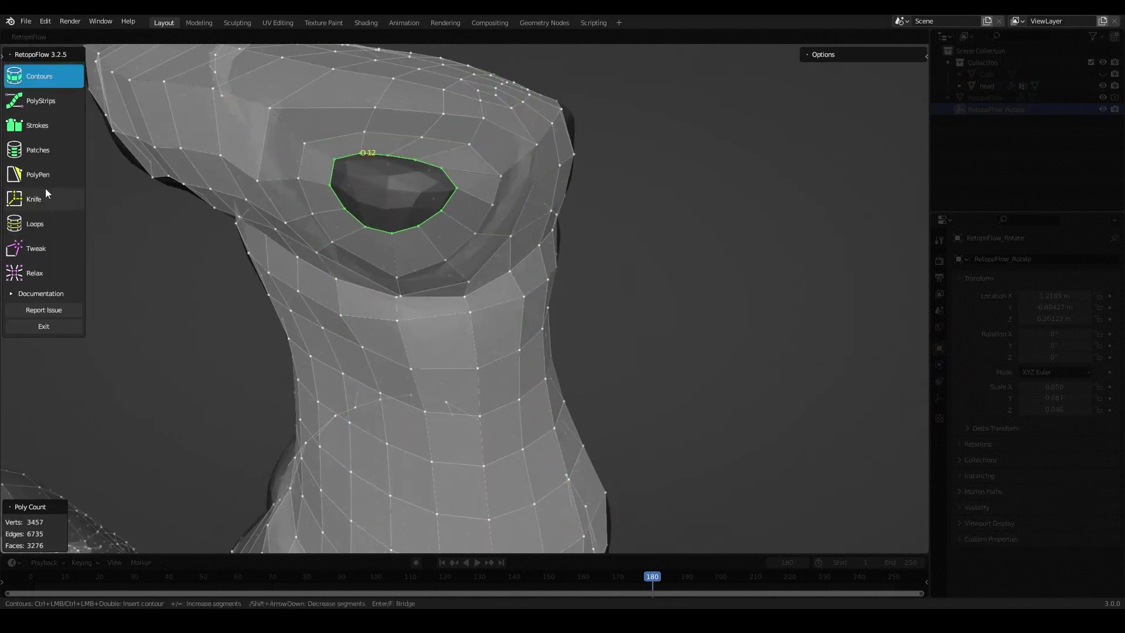
{"action": "left_click", "coordinate": [38, 175]}
{"action": "mouse_move", "coordinate": [428, 170]}
{"action": "middle_mouse_down"}
{"action": "mouse_move", "coordinate": [404, 181]}
{"action": "mouse_move", "coordinate": [437, 177]}
{"action": "middle_mouse_up"}
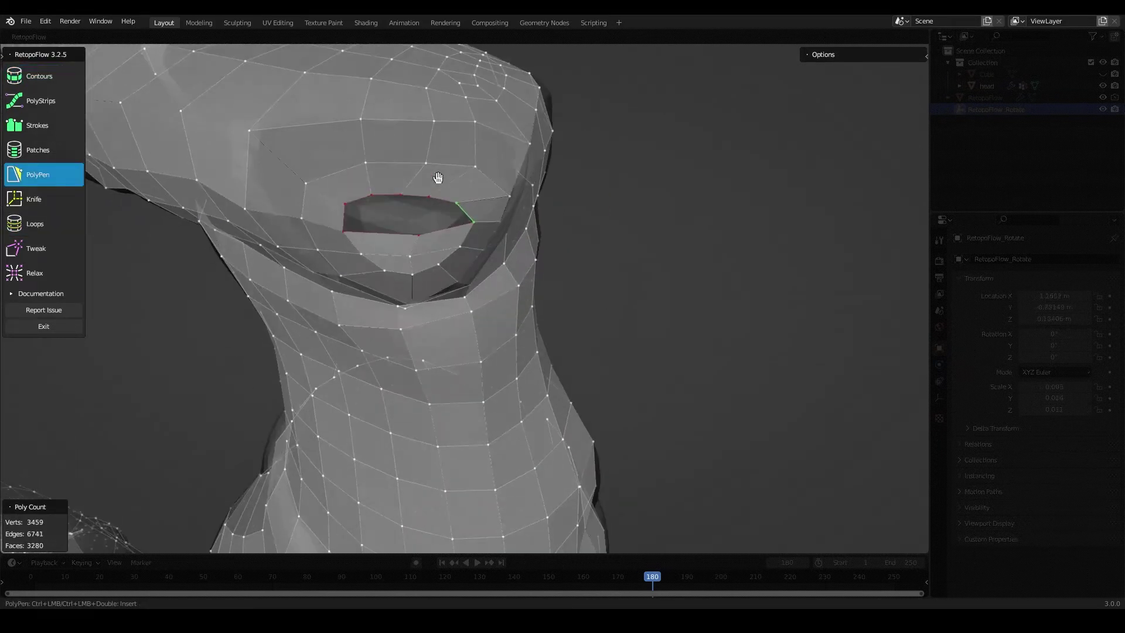
{"action": "left_click", "coordinate": [364, 218], "text": "ctrl"}
{"action": "middle_click_drag", "start_coordinate": [364, 218], "coordinate": [527, 210]}
- Insert edge loops on the mesh, foot and leg, relaxing after each
{"action": "key", "text": "7"}
{"action": "left_click", "coordinate": [482, 255], "text": "ctrl"}
{"action": "mouse_move", "coordinate": [482, 255]}
{"action": "middle_mouse_down"}
{"action": "mouse_move", "coordinate": [513, 228]}
{"action": "mouse_move", "coordinate": [392, 329]}
{"action": "mouse_move", "coordinate": [510, 243]}
{"action": "mouse_move", "coordinate": [693, 227]}
{"action": "mouse_move", "coordinate": [364, 402]}
{"action": "mouse_move", "coordinate": [625, 360]}
{"action": "mouse_move", "coordinate": [557, 368]}
{"action": "mouse_move", "coordinate": [572, 322]}
{"action": "mouse_move", "coordinate": [540, 311]}
{"action": "mouse_move", "coordinate": [522, 351]}
{"action": "mouse_move", "coordinate": [510, 316]}
{"action": "mouse_move", "coordinate": [522, 276]}
{"action": "mouse_move", "coordinate": [625, 322]}
{"action": "mouse_move", "coordinate": [477, 337]}
{"action": "mouse_move", "coordinate": [480, 317]}
{"action": "mouse_move", "coordinate": [774, 299]}
{"action": "mouse_move", "coordinate": [474, 314]}
{"action": "mouse_move", "coordinate": [502, 322]}
{"action": "mouse_move", "coordinate": [572, 314]}
{"action": "mouse_move", "coordinate": [467, 306]}
{"action": "mouse_move", "coordinate": [523, 333]}
{"action": "mouse_move", "coordinate": [595, 236]}
{"action": "middle_mouse_up"}
{"action": "key", "text": "9"}
{"action": "key", "text": "7"}
{"action": "left_click", "coordinate": [542, 353], "text": "ctrl"}
{"action": "key", "text": "9"}
{"action": "key", "text": "7"}
{"action": "left_click", "coordinate": [478, 314], "text": "ctrl"}
{"action": "key", "text": "5"}
- Place a contour ring on the front foot and pick a starting vertex
{"action": "scroll", "coordinate": [595, 235], "scroll_direction": "down", "scroll_amount": 3}
{"action": "scroll", "coordinate": [485, 352], "scroll_direction": "up", "scroll_amount": 5}
{"action": "scroll", "coordinate": [527, 363], "scroll_direction": "up", "scroll_amount": 3}
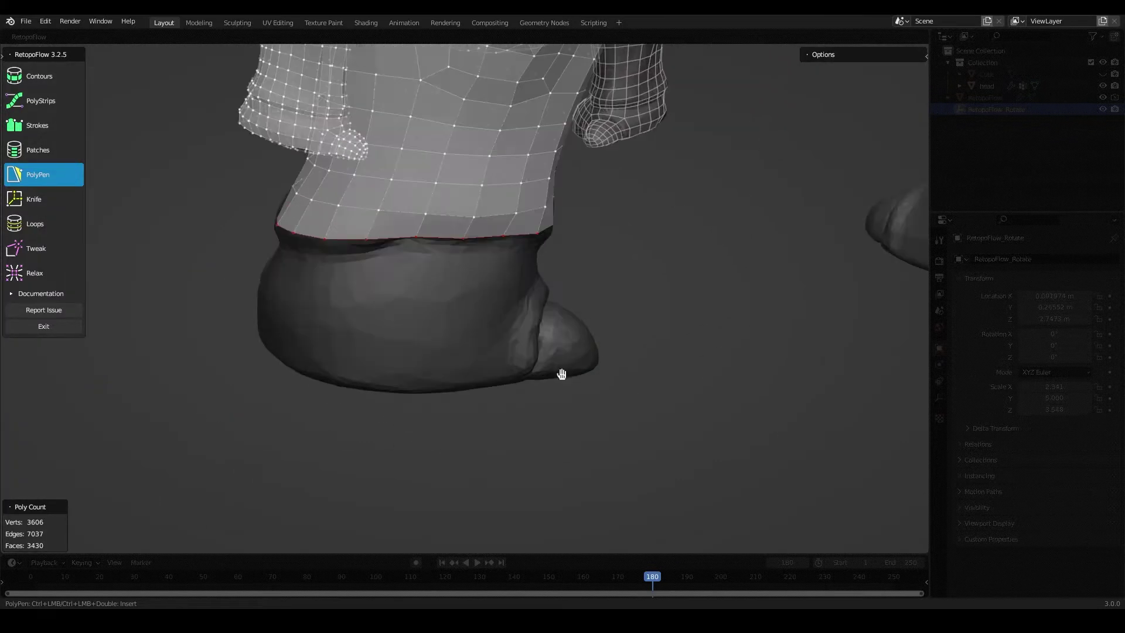
{"action": "key", "text": "1"}
{"action": "mouse_move", "coordinate": [565, 372]}
{"action": "middle_mouse_down"}
{"action": "mouse_move", "coordinate": [550, 327]}
{"action": "mouse_move", "coordinate": [758, 317]}
{"action": "mouse_move", "coordinate": [598, 295]}
{"action": "mouse_move", "coordinate": [462, 311]}
{"action": "middle_mouse_up"}
{"action": "left_click", "coordinate": [525, 339], "text": "ctrl"}
{"action": "left_click", "coordinate": [534, 300], "text": "ctrl"}
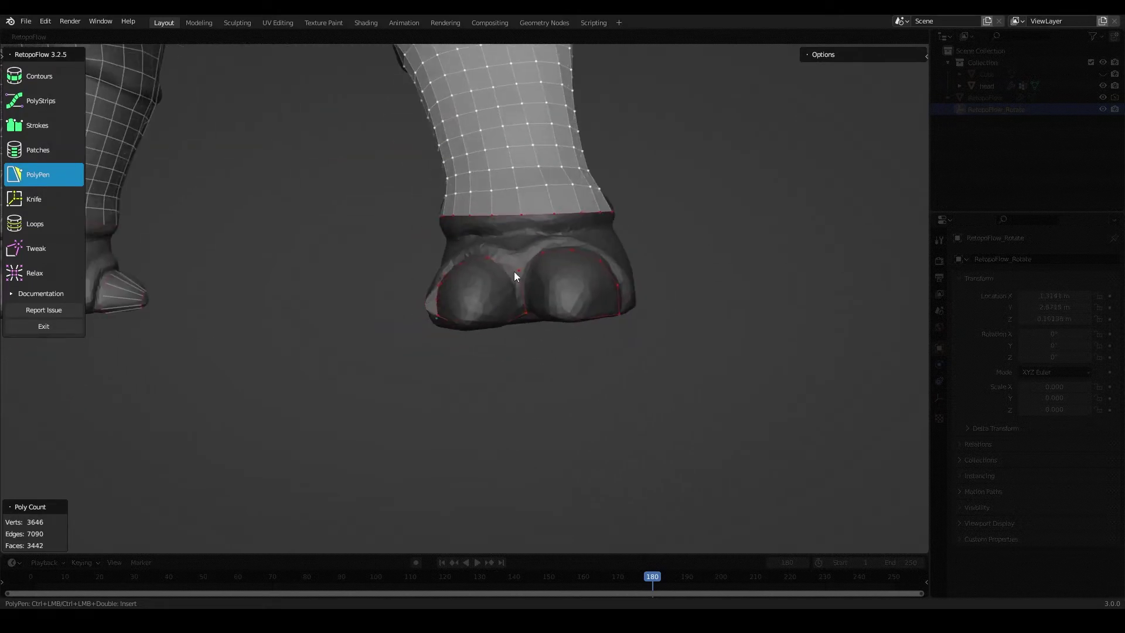
{"action": "mouse_move", "coordinate": [514, 276]}
{"action": "middle_mouse_down"}
{"action": "mouse_move", "coordinate": [477, 371]}
{"action": "mouse_move", "coordinate": [484, 247]}
{"action": "mouse_move", "coordinate": [547, 318]}
{"action": "mouse_move", "coordinate": [541, 257]}
{"action": "mouse_move", "coordinate": [602, 260]}
{"action": "middle_mouse_up"}
- Build faces over the foot tip, sole and right toe hollow
{"action": "left_click", "coordinate": [477, 371], "text": "ctrl"}
{"action": "left_click", "coordinate": [541, 256], "text": "ctrl"}
{"action": "left_click", "coordinate": [577, 303], "text": "ctrl"}
{"action": "mouse_move", "coordinate": [578, 302]}
{"action": "middle_mouse_down"}
{"action": "mouse_move", "coordinate": [496, 305]}
{"action": "mouse_move", "coordinate": [550, 268]}
{"action": "mouse_move", "coordinate": [530, 311]}
{"action": "mouse_move", "coordinate": [547, 219]}
{"action": "mouse_move", "coordinate": [568, 241]}
{"action": "mouse_move", "coordinate": [589, 305]}
{"action": "middle_mouse_up"}
{"action": "left_click", "coordinate": [550, 268], "text": "ctrl"}
{"action": "left_click", "coordinate": [616, 247], "text": "ctrl"}
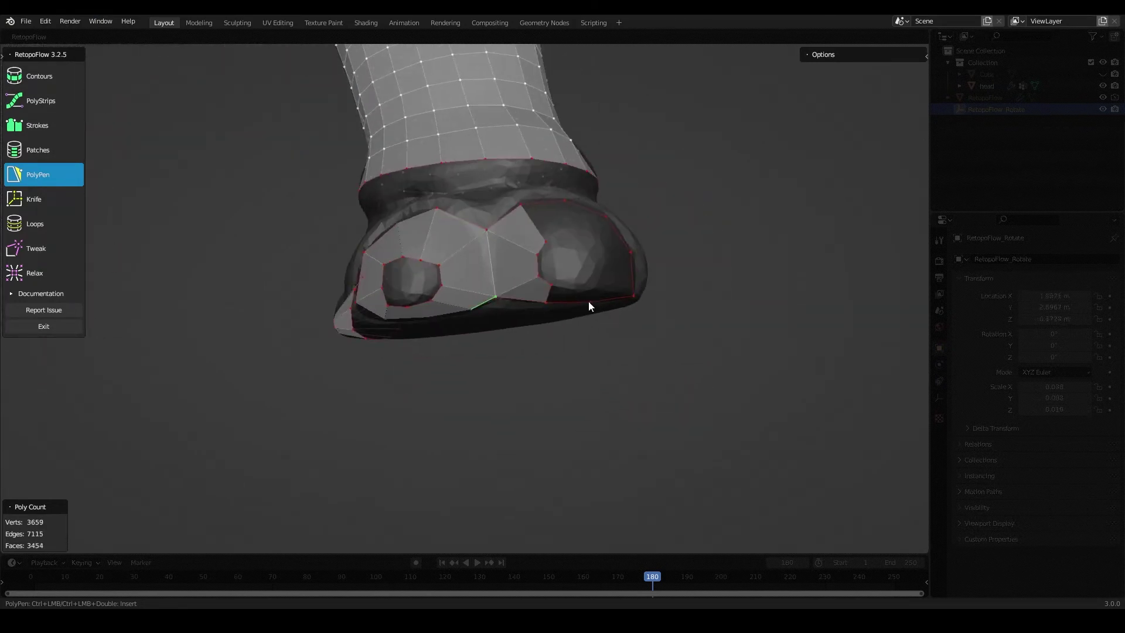
{"action": "left_click", "coordinate": [588, 241], "text": "ctrl"}
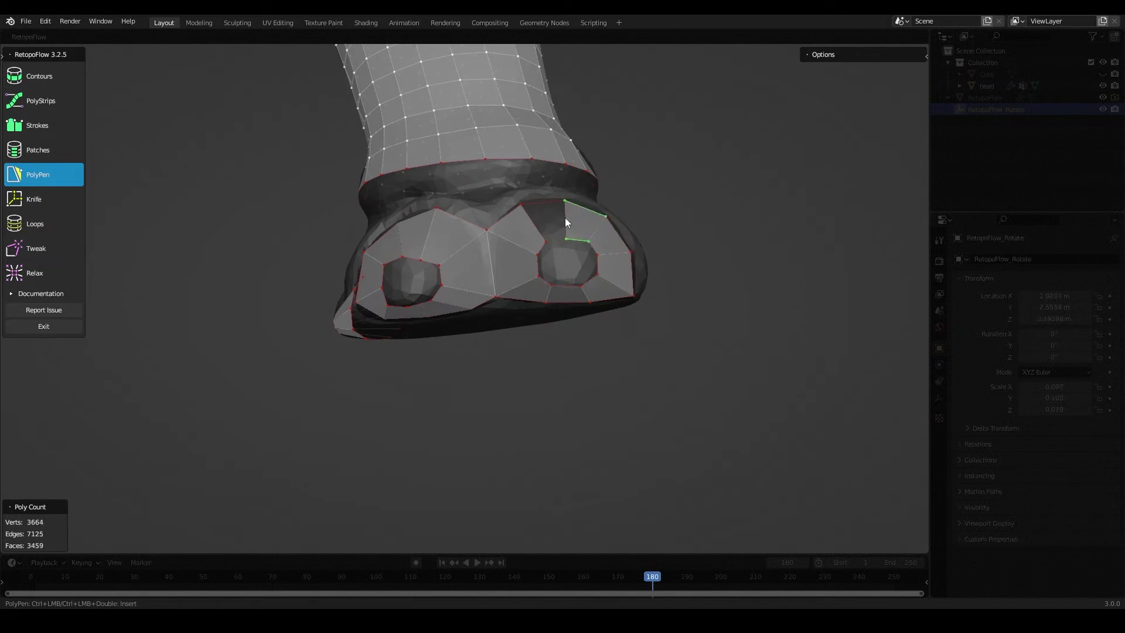
{"action": "left_click", "coordinate": [596, 258], "text": "ctrl"}
{"action": "left_click", "coordinate": [567, 253], "text": "ctrl"}
{"action": "middle_click_drag", "start_coordinate": [560, 299], "coordinate": [577, 257]}
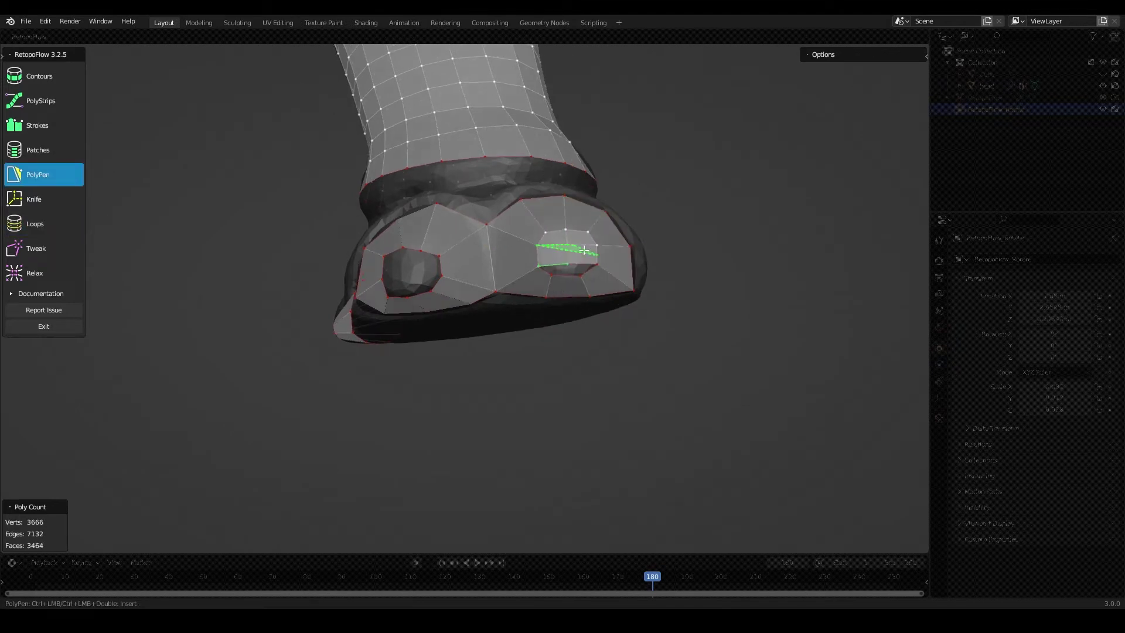
{"action": "middle_click_drag", "start_coordinate": [665, 257], "coordinate": [586, 279]}
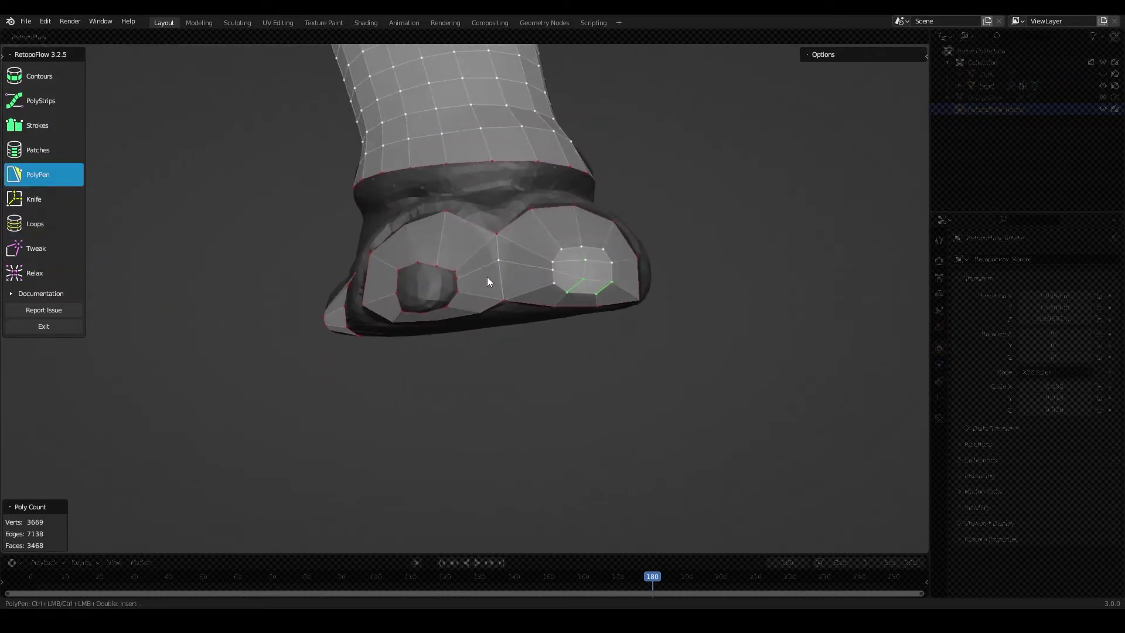
{"action": "middle_click_drag", "start_coordinate": [488, 278], "coordinate": [427, 275]}
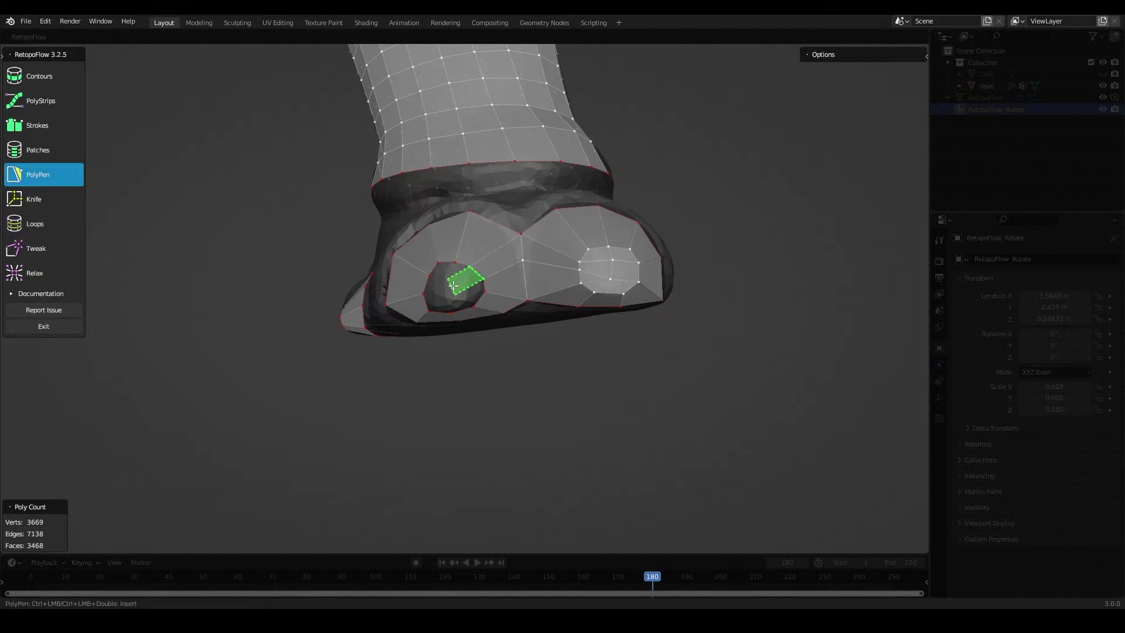
- Add faces along the side, back and bottom strip of the foot
{"action": "left_click", "coordinate": [445, 301], "text": "ctrl"}
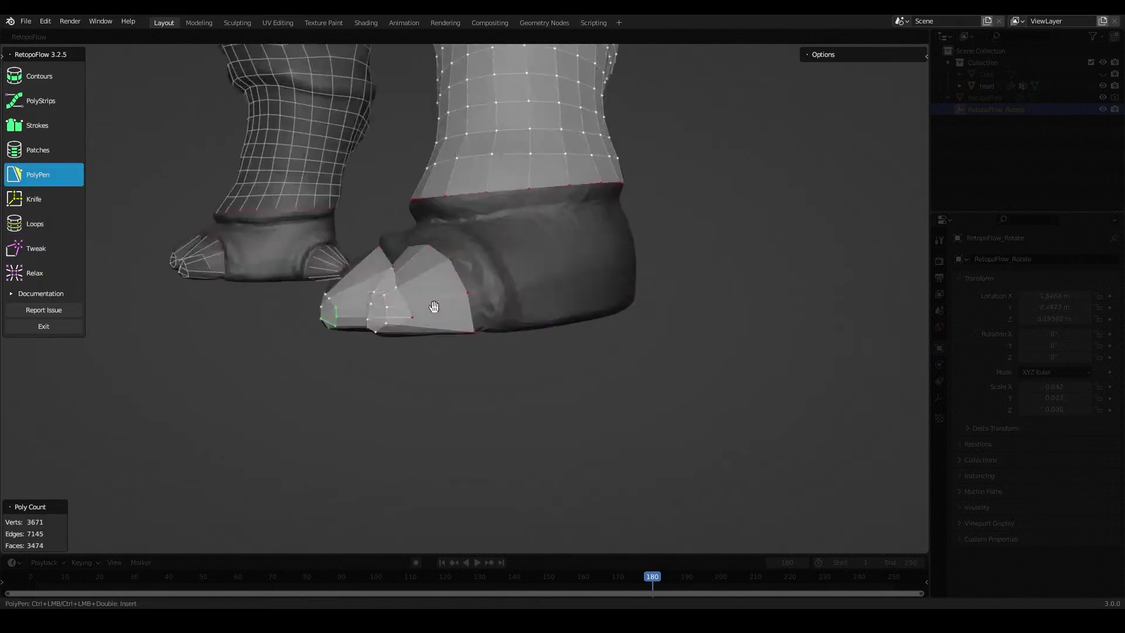
{"action": "mouse_move", "coordinate": [445, 301]}
{"action": "middle_mouse_down"}
{"action": "mouse_move", "coordinate": [468, 283]}
{"action": "mouse_move", "coordinate": [440, 323]}
{"action": "mouse_move", "coordinate": [427, 311]}
{"action": "middle_mouse_up"}
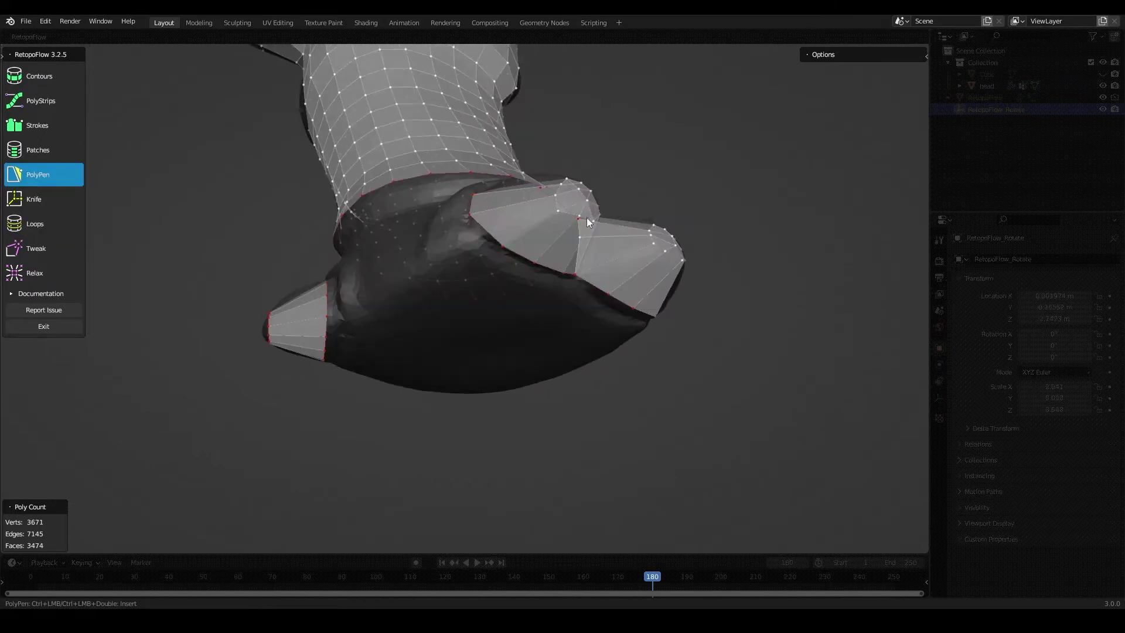
{"action": "left_click", "coordinate": [596, 302], "text": "ctrl"}
{"action": "mouse_move", "coordinate": [597, 302]}
{"action": "middle_mouse_down"}
{"action": "mouse_move", "coordinate": [430, 313]}
{"action": "mouse_move", "coordinate": [514, 325]}
{"action": "middle_mouse_up"}
{"action": "left_click", "coordinate": [431, 313], "text": "ctrl"}
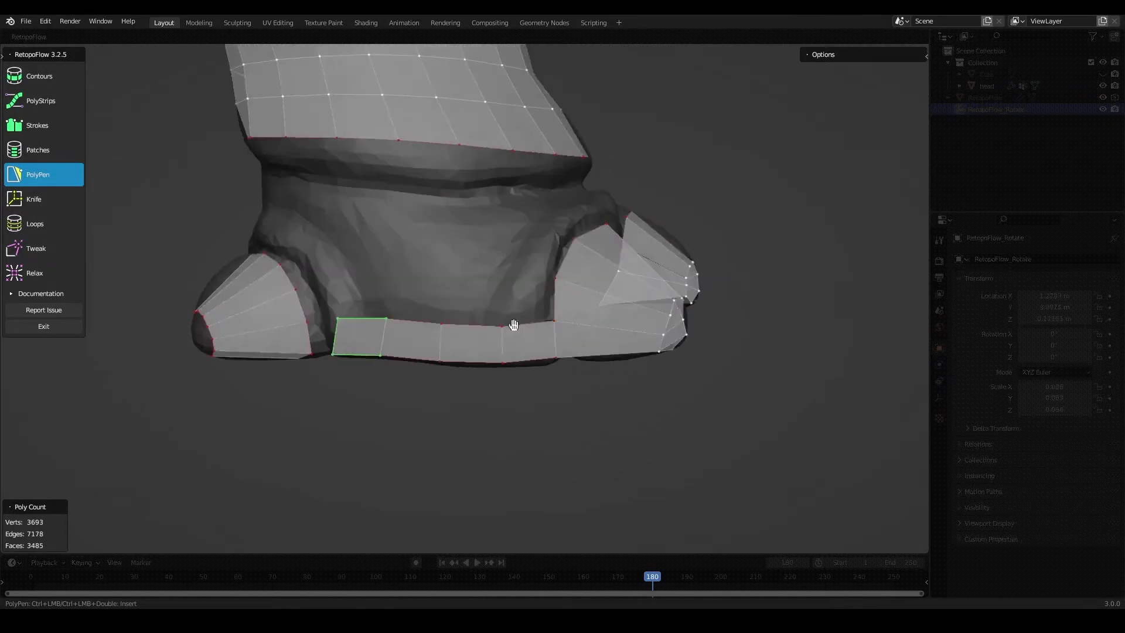
{"action": "left_click", "coordinate": [391, 302], "text": "ctrl"}
{"action": "mouse_move", "coordinate": [391, 302]}
{"action": "middle_mouse_down"}
{"action": "mouse_move", "coordinate": [532, 302]}
{"action": "mouse_move", "coordinate": [498, 185]}
{"action": "middle_mouse_up"}
{"action": "left_click", "coordinate": [571, 319], "text": "ctrl"}
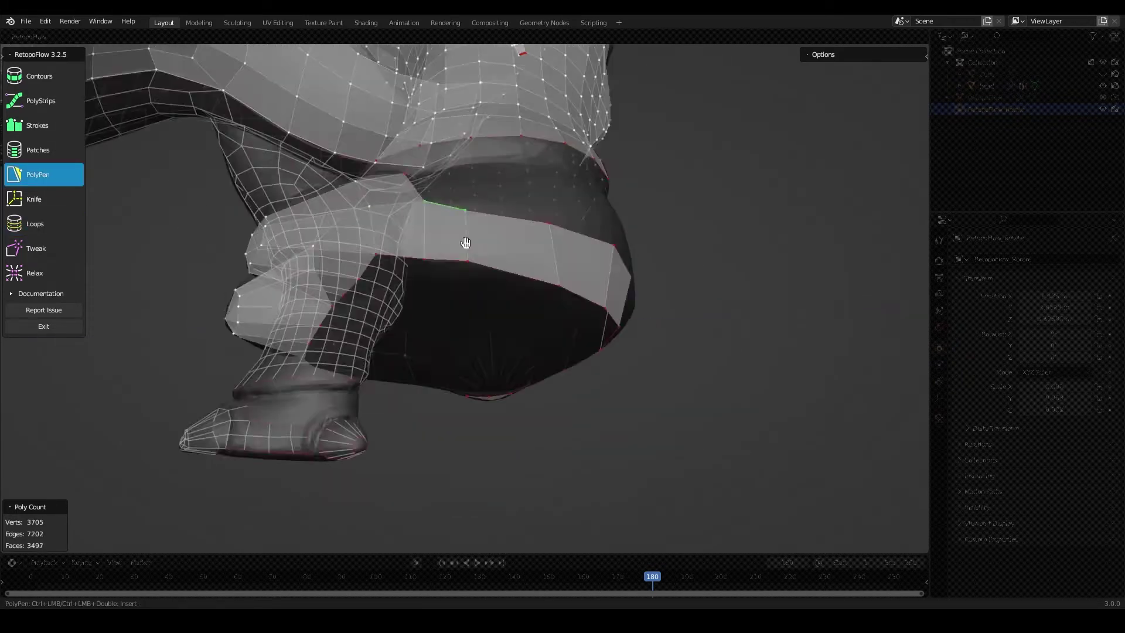
{"action": "left_click", "coordinate": [379, 203], "text": "ctrl"}
{"action": "mouse_move", "coordinate": [379, 203]}
{"action": "middle_mouse_down"}
{"action": "mouse_move", "coordinate": [494, 233]}
{"action": "mouse_move", "coordinate": [507, 289]}
{"action": "mouse_move", "coordinate": [420, 256]}
{"action": "mouse_move", "coordinate": [444, 249]}
{"action": "mouse_move", "coordinate": [372, 293]}
{"action": "mouse_move", "coordinate": [432, 226]}
{"action": "mouse_move", "coordinate": [489, 266]}
{"action": "mouse_move", "coordinate": [553, 223]}
{"action": "mouse_move", "coordinate": [535, 228]}
{"action": "mouse_move", "coordinate": [565, 230]}
{"action": "mouse_move", "coordinate": [491, 233]}
{"action": "mouse_move", "coordinate": [530, 294]}
{"action": "mouse_move", "coordinate": [414, 319]}
{"action": "mouse_move", "coordinate": [264, 297]}
{"action": "mouse_move", "coordinate": [36, 301]}
{"action": "middle_mouse_up"}
- Fill the front of the hoof with new faces and quads
{"action": "left_click", "coordinate": [437, 271], "text": "ctrl"}
{"action": "left_click", "coordinate": [464, 265], "text": "ctrl"}
{"action": "left_click", "coordinate": [434, 226], "text": "ctrl"}
{"action": "left_click", "coordinate": [489, 267], "text": "ctrl"}
{"action": "left_click", "coordinate": [535, 229], "text": "ctrl"}
{"action": "left_click", "coordinate": [489, 232], "text": "ctrl"}
{"action": "middle_click_drag", "start_coordinate": [234, 293], "coordinate": [411, 289]}
{"action": "left_click", "coordinate": [410, 288], "text": "ctrl"}
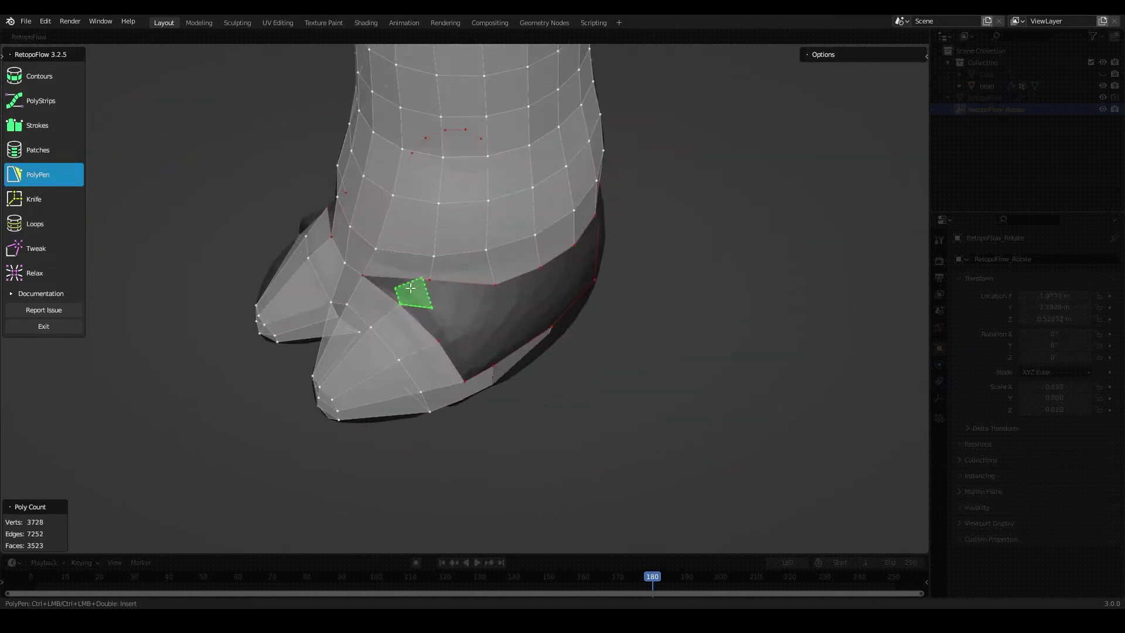
{"action": "left_click", "coordinate": [544, 283], "text": "ctrl"}
{"action": "mouse_move", "coordinate": [543, 283]}
{"action": "middle_mouse_down"}
{"action": "mouse_move", "coordinate": [449, 319]}
{"action": "mouse_move", "coordinate": [455, 291]}
{"action": "mouse_move", "coordinate": [423, 299]}
{"action": "middle_mouse_up"}
{"action": "left_click", "coordinate": [455, 291], "text": "ctrl"}
{"action": "left_click", "coordinate": [488, 287], "text": "ctrl"}
{"action": "mouse_move", "coordinate": [488, 286]}
{"action": "middle_mouse_down"}
{"action": "mouse_move", "coordinate": [548, 288]}
{"action": "mouse_move", "coordinate": [517, 308]}
{"action": "mouse_move", "coordinate": [578, 256]}
{"action": "mouse_move", "coordinate": [527, 269]}
{"action": "mouse_move", "coordinate": [608, 241]}
{"action": "mouse_move", "coordinate": [615, 291]}
{"action": "mouse_move", "coordinate": [293, 322]}
{"action": "mouse_move", "coordinate": [368, 361]}
{"action": "mouse_move", "coordinate": [450, 308]}
{"action": "mouse_move", "coordinate": [398, 281]}
{"action": "mouse_move", "coordinate": [527, 264]}
{"action": "mouse_move", "coordinate": [415, 279]}
{"action": "middle_mouse_up"}
- Add quads around the lower hoof
{"action": "left_click", "coordinate": [495, 298], "text": "ctrl"}
{"action": "left_click", "coordinate": [528, 269], "text": "ctrl"}
{"action": "left_click", "coordinate": [555, 259], "text": "ctrl"}
{"action": "left_click", "coordinate": [580, 258], "text": "ctrl"}
{"action": "left_click", "coordinate": [293, 322], "text": "ctrl"}
{"action": "left_click", "coordinate": [450, 309], "text": "ctrl"}
- Fill the hoof's side band and close the remaining gaps underneath
{"action": "left_click", "coordinate": [425, 280], "text": "ctrl"}
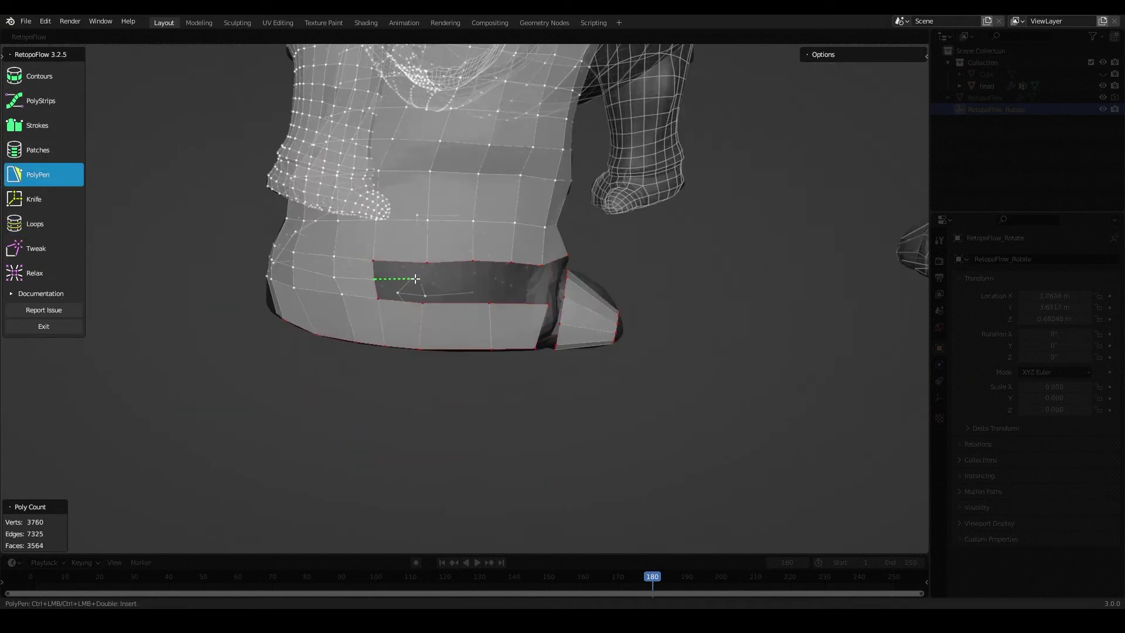
{"action": "mouse_move", "coordinate": [458, 330]}
{"action": "middle_mouse_down"}
{"action": "mouse_move", "coordinate": [465, 289]}
{"action": "mouse_move", "coordinate": [502, 296]}
{"action": "mouse_move", "coordinate": [465, 348]}
{"action": "middle_mouse_up"}
{"action": "left_click", "coordinate": [465, 289], "text": "ctrl"}
{"action": "left_click", "coordinate": [448, 307], "text": "ctrl"}
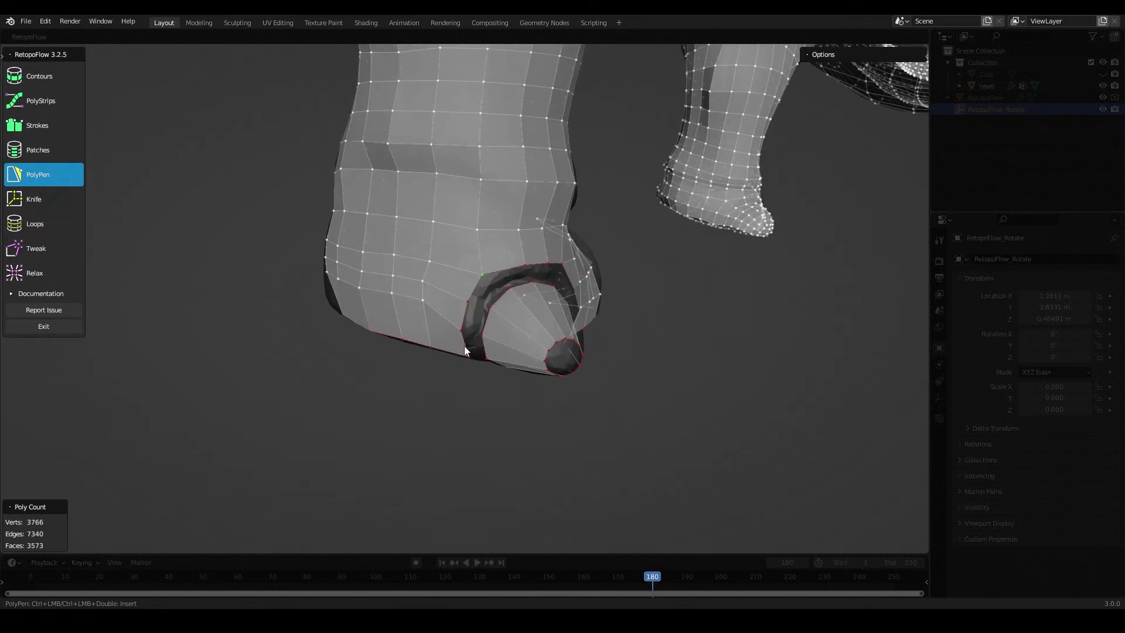
{"action": "middle_click_drag", "start_coordinate": [530, 265], "coordinate": [479, 286]}
{"action": "left_click", "coordinate": [479, 286], "text": "ctrl"}
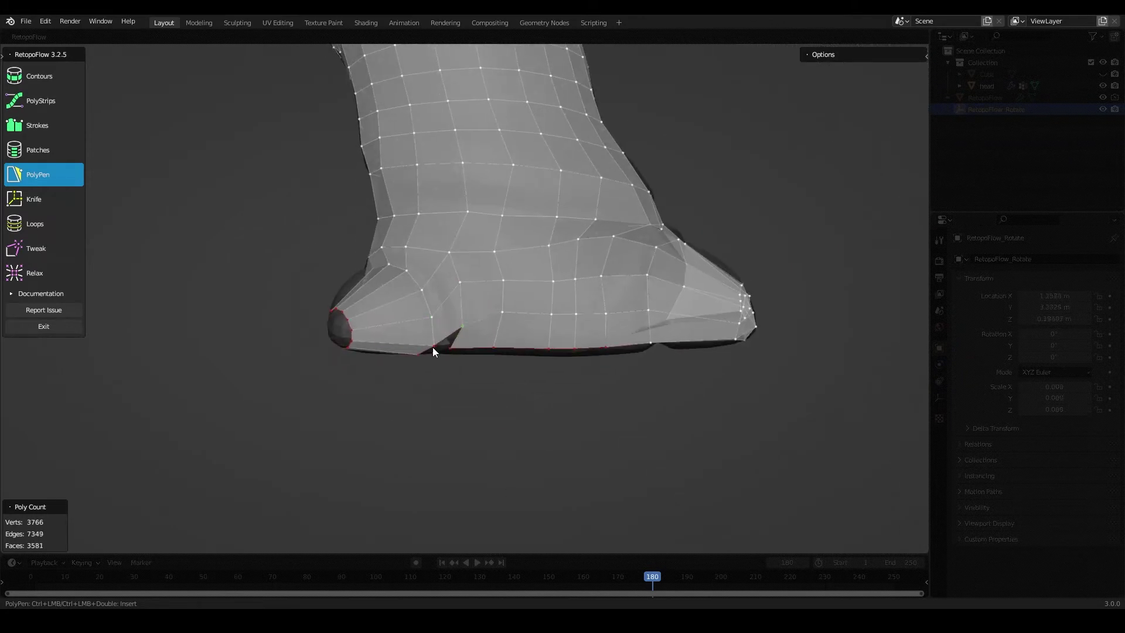
{"action": "mouse_move", "coordinate": [433, 347]}
{"action": "middle_mouse_down"}
{"action": "mouse_move", "coordinate": [498, 252]}
{"action": "mouse_move", "coordinate": [470, 323]}
{"action": "mouse_move", "coordinate": [483, 258]}
{"action": "middle_mouse_up"}
{"action": "left_click", "coordinate": [463, 306], "text": "ctrl"}
{"action": "left_click", "coordinate": [483, 258], "text": "ctrl"}
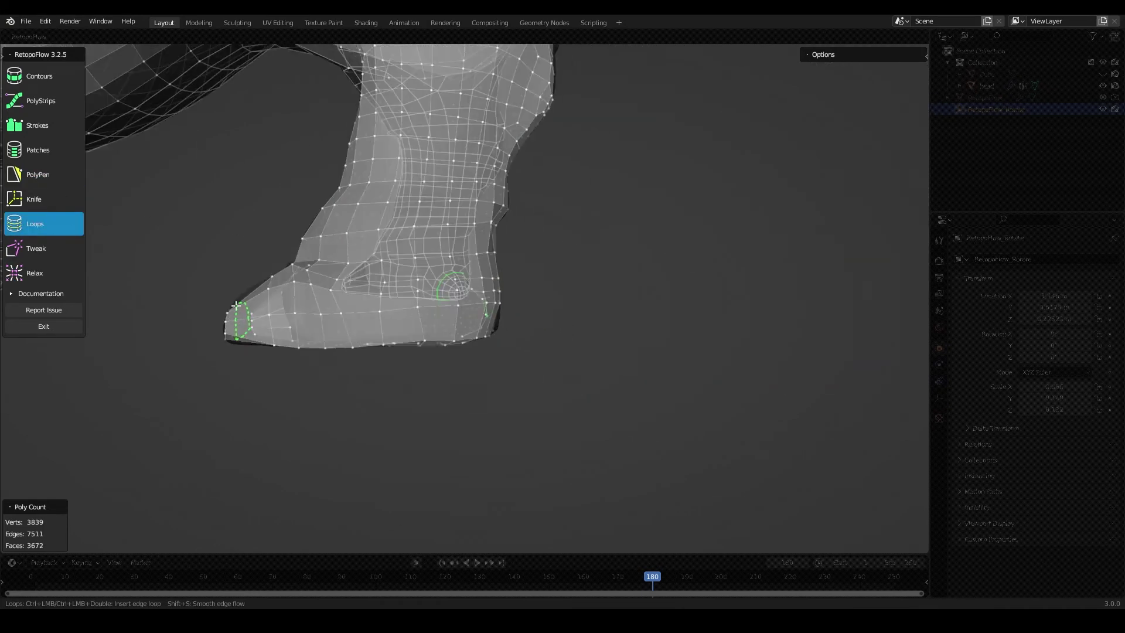
- Relax the leg and hoof mesh, then insert an edge loop around a hole
{"action": "left_click", "coordinate": [32, 275]}
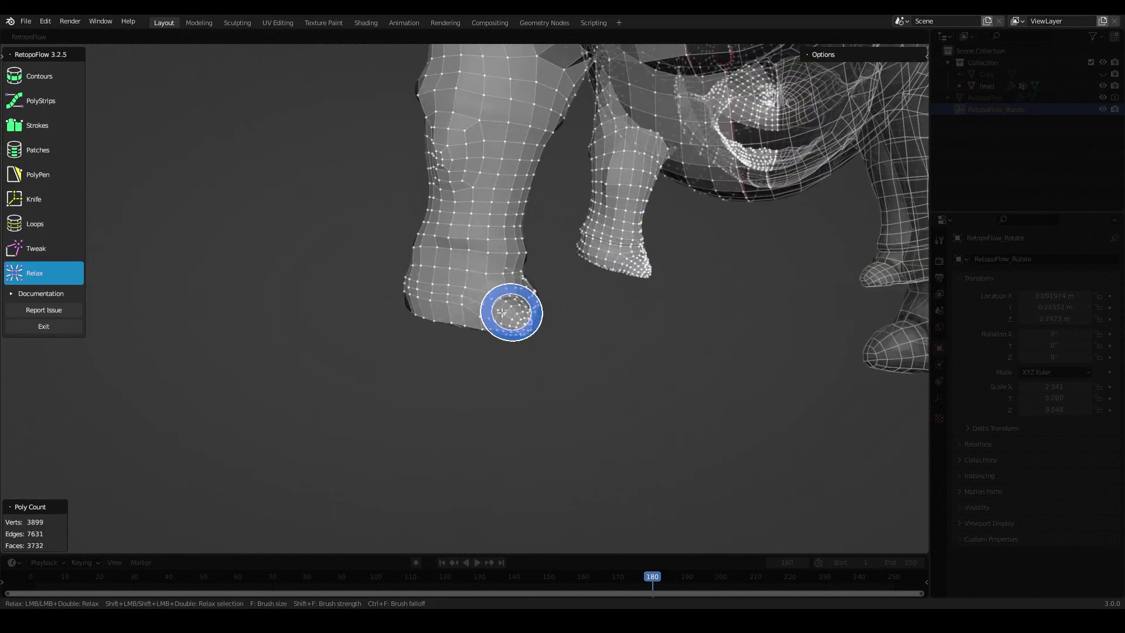
{"action": "middle_click_drag", "start_coordinate": [492, 273], "coordinate": [565, 372]}
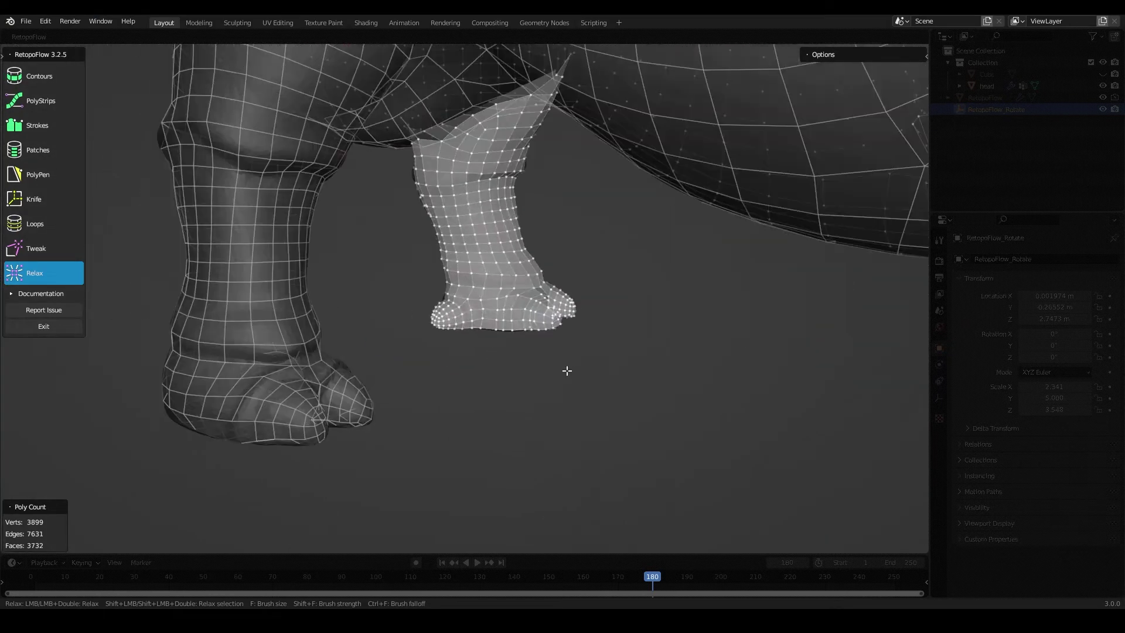
{"action": "middle_click_drag", "start_coordinate": [548, 301], "coordinate": [546, 344]}
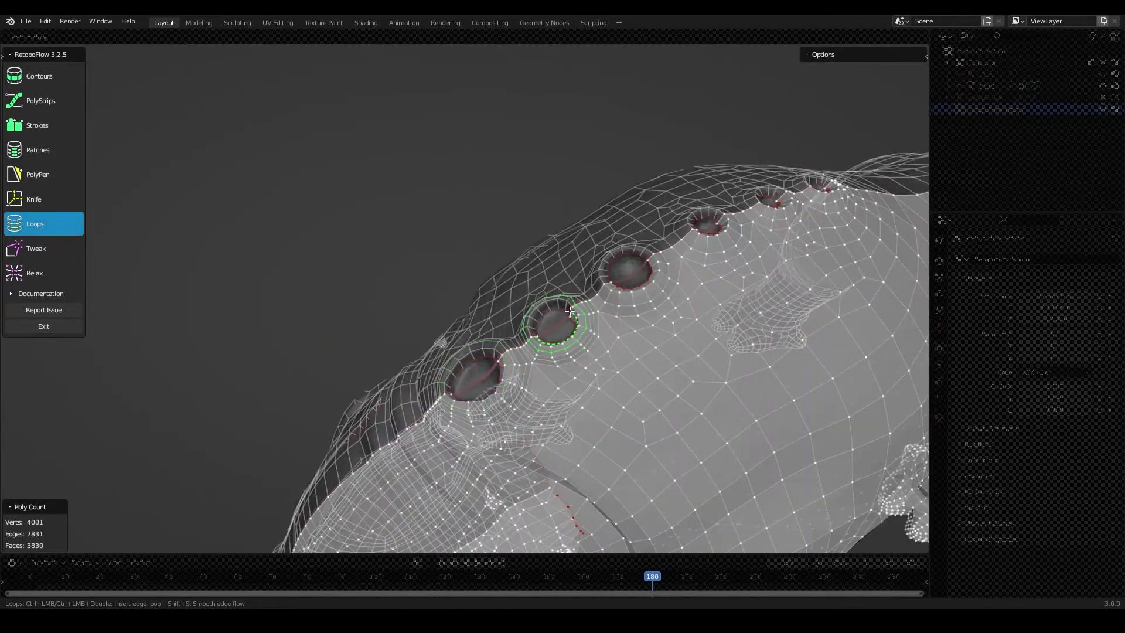
{"action": "left_click", "coordinate": [543, 343], "text": "ctrl"}
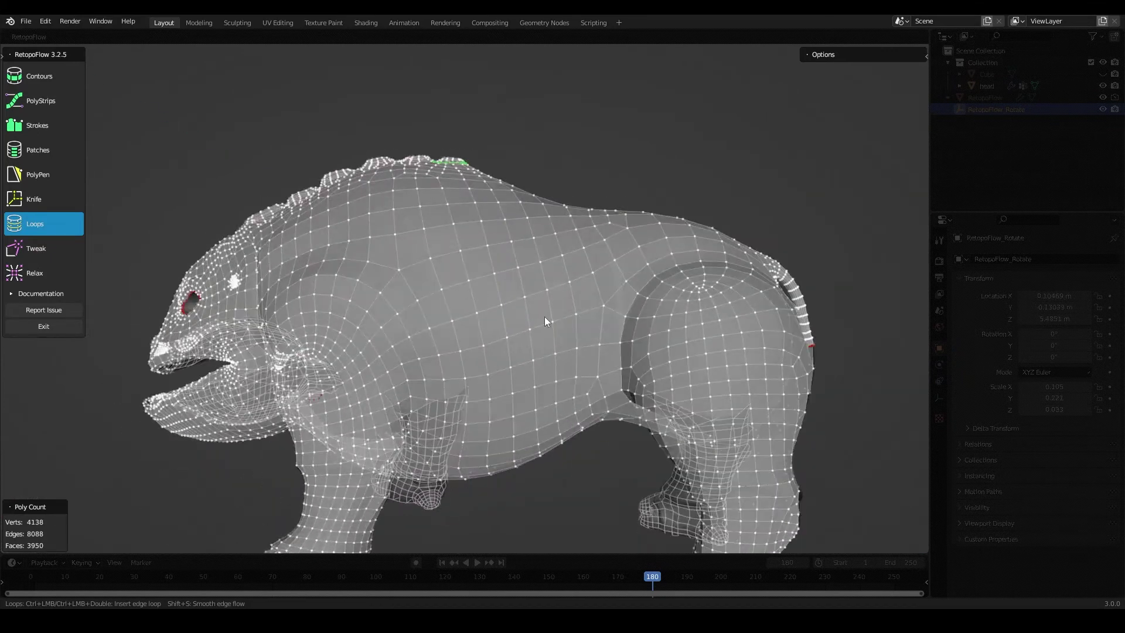
{"action": "middle_click_drag", "start_coordinate": [521, 386], "coordinate": [605, 233]}
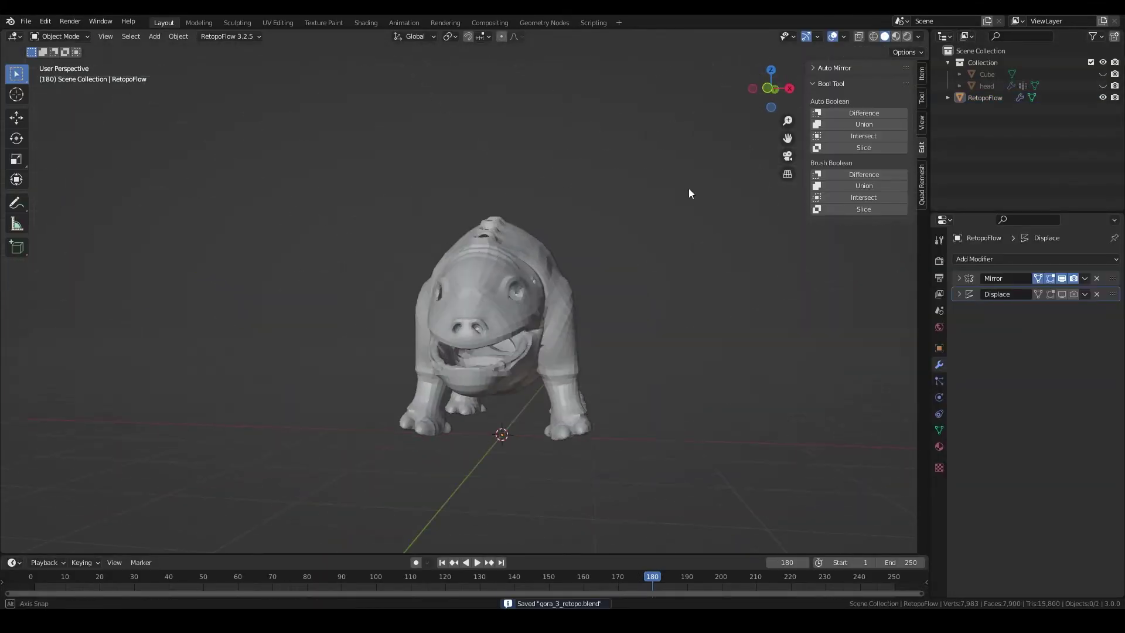
- Deselect the retopology object and orbit around to view the creature's back
{"action": "left_click", "coordinate": [229, 97]}
{"action": "mouse_move", "coordinate": [230, 97]}
{"action": "middle_mouse_down"}
{"action": "mouse_move", "coordinate": [557, 149]}
{"action": "mouse_move", "coordinate": [488, 168]}
{"action": "mouse_move", "coordinate": [274, 164]}
{"action": "mouse_move", "coordinate": [367, 153]}
{"action": "mouse_move", "coordinate": [136, 319]}
{"action": "mouse_move", "coordinate": [417, 246]}
{"action": "mouse_move", "coordinate": [555, 267]}
{"action": "mouse_move", "coordinate": [317, 459]}
{"action": "middle_mouse_up"}
{"action": "scroll", "coordinate": [317, 459], "scroll_direction": "up", "scroll_amount": 3}
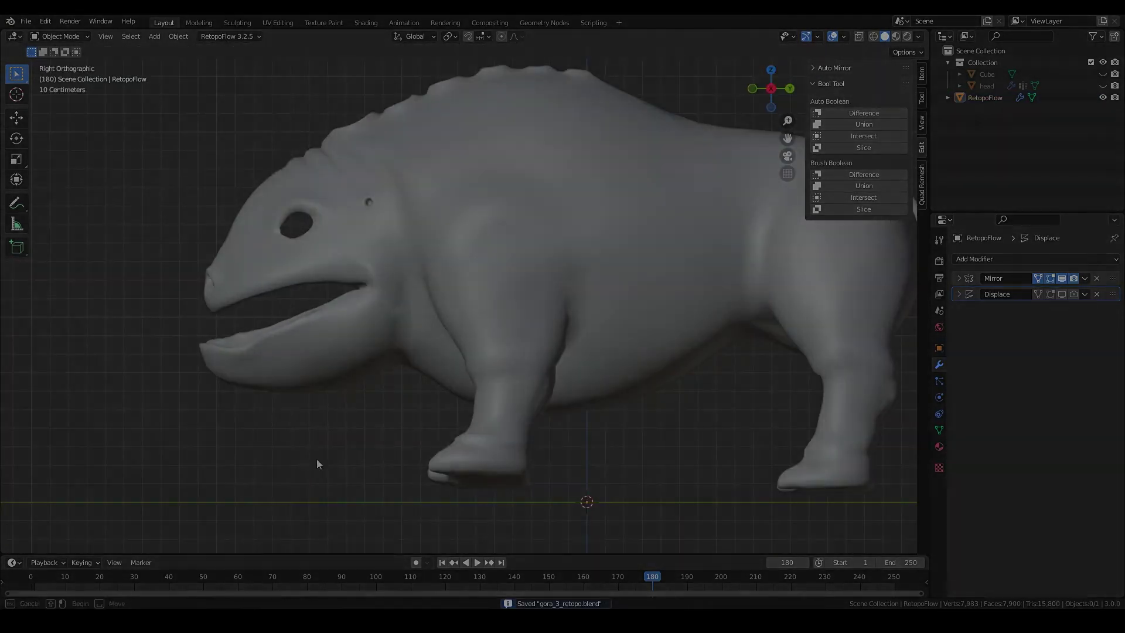